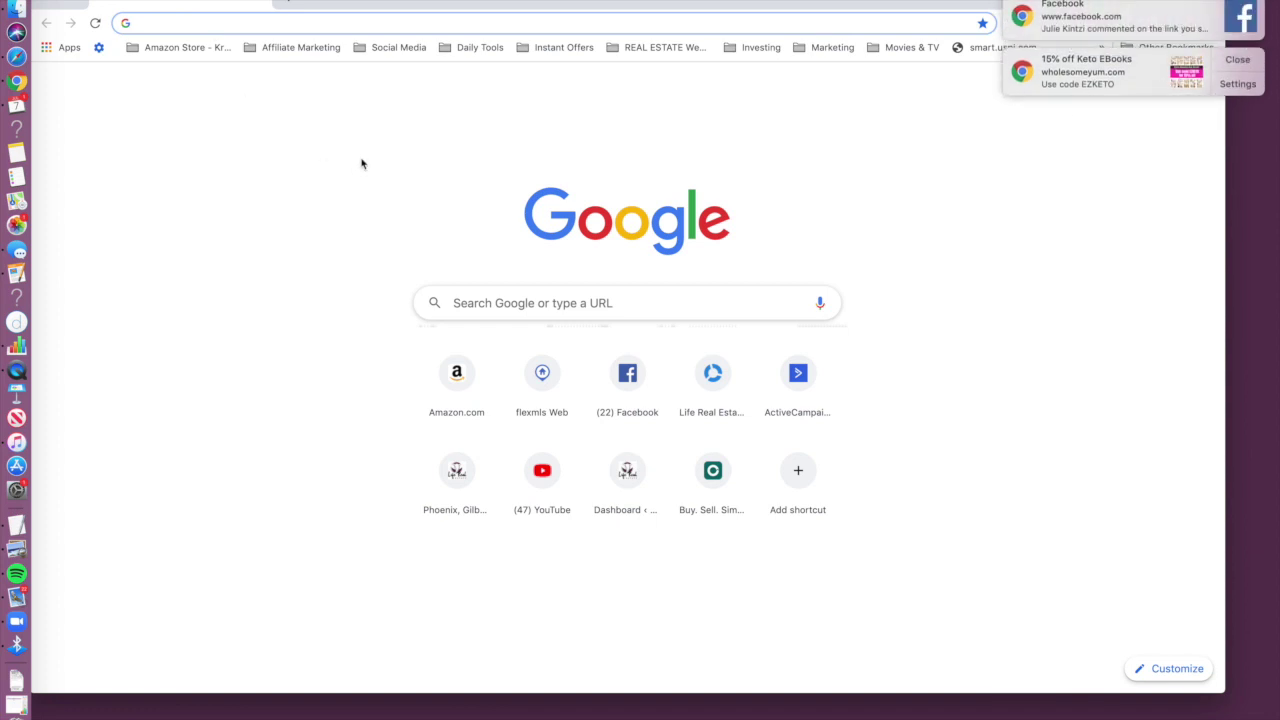
Step: Load lifere.backagent.net from the address bar and log in to the Life Real Estate intranet
{"action": "mouse_move", "coordinate": [364, 1]}
{"action": "left_mouse_down"}
{"action": "mouse_move", "coordinate": [374, 48]}
{"action": "mouse_move", "coordinate": [369, 13]}
{"action": "left_mouse_up"}
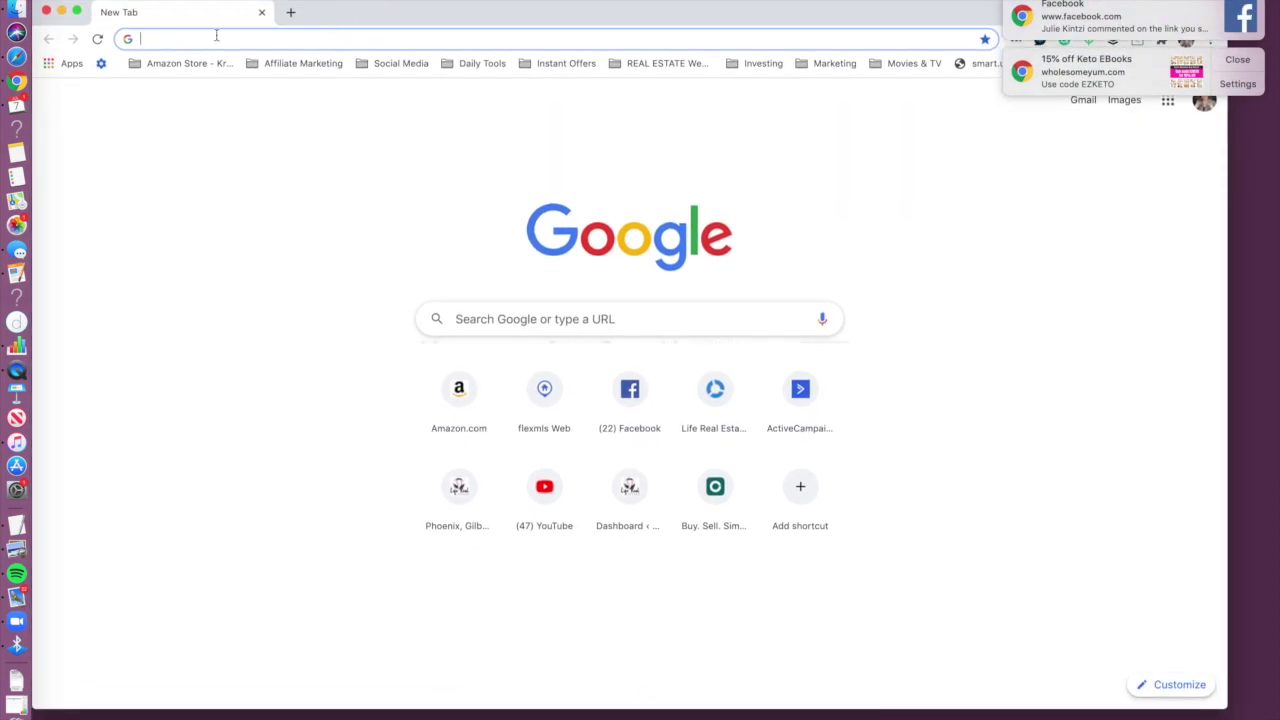
{"action": "type", "text": "lif"}
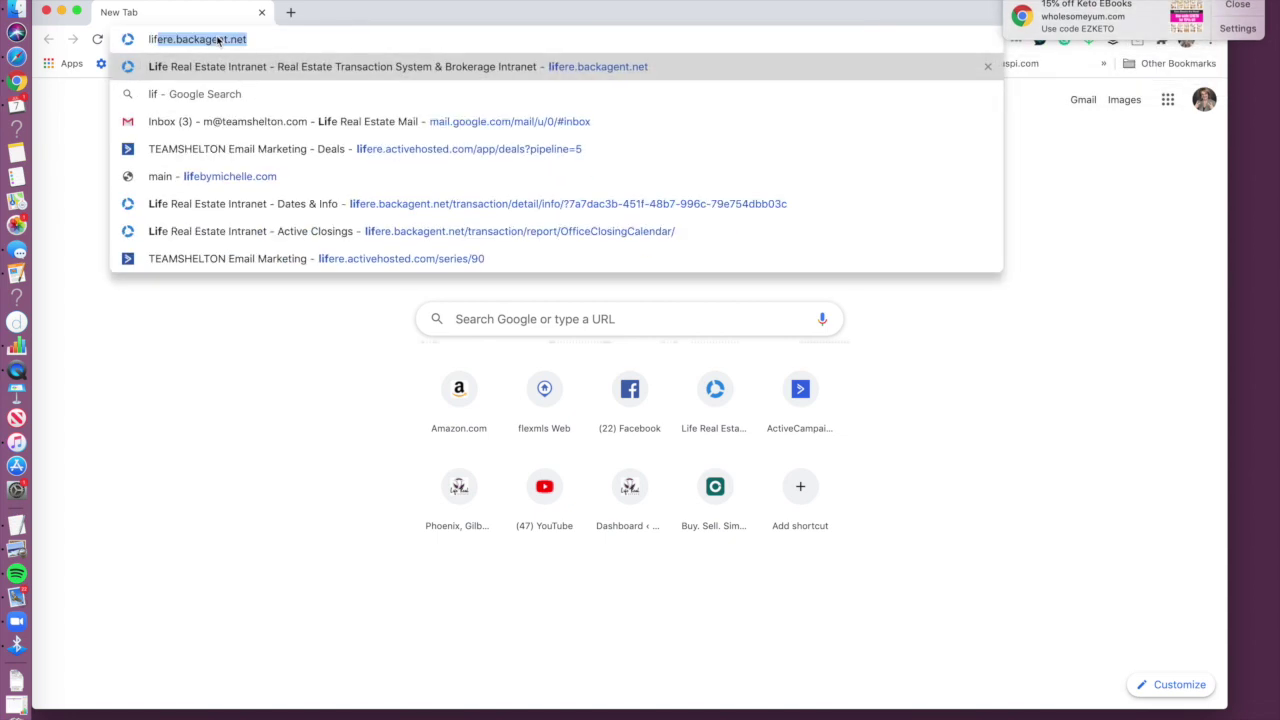
{"action": "key", "text": "Return"}
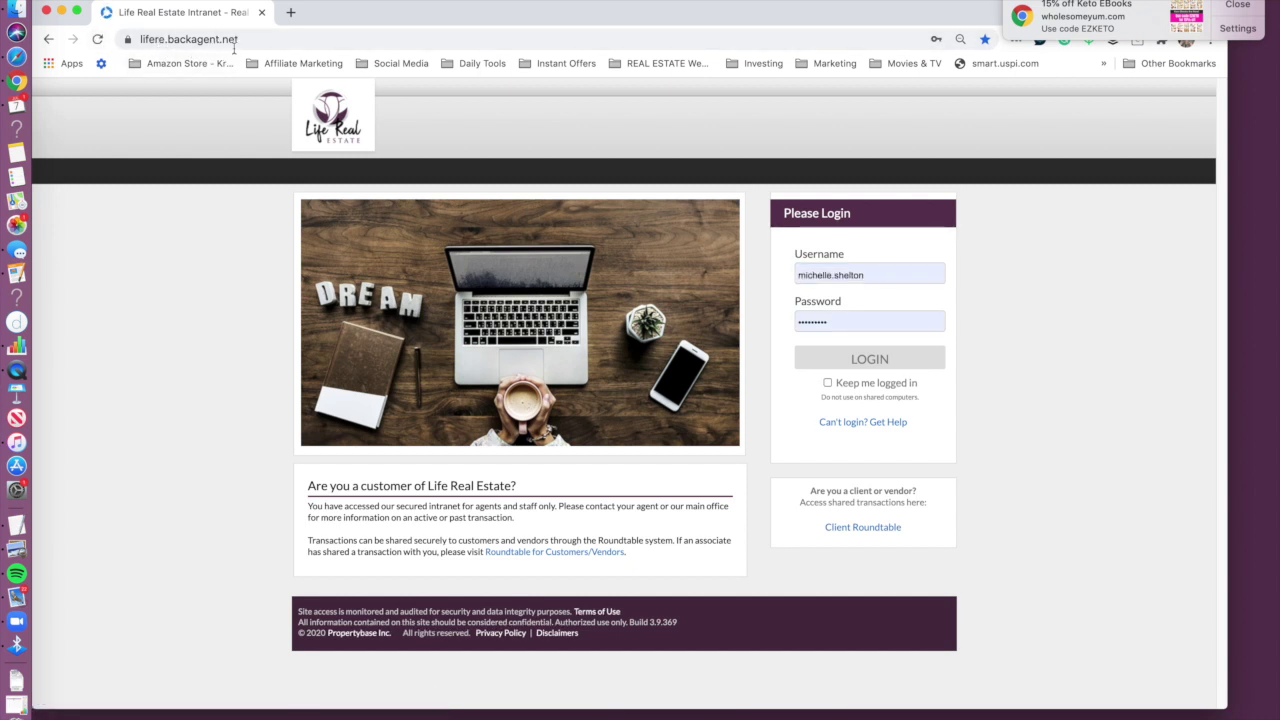
{"action": "left_click", "coordinate": [254, 41]}
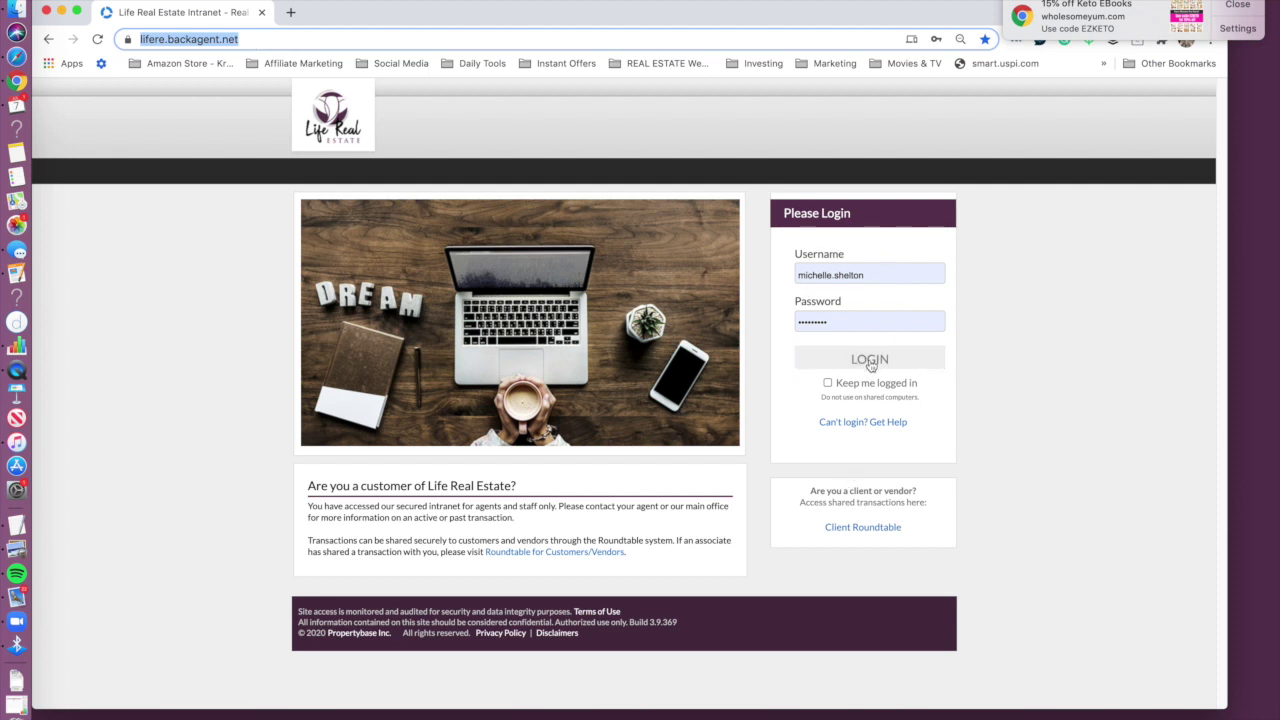
{"action": "left_click", "coordinate": [870, 362]}
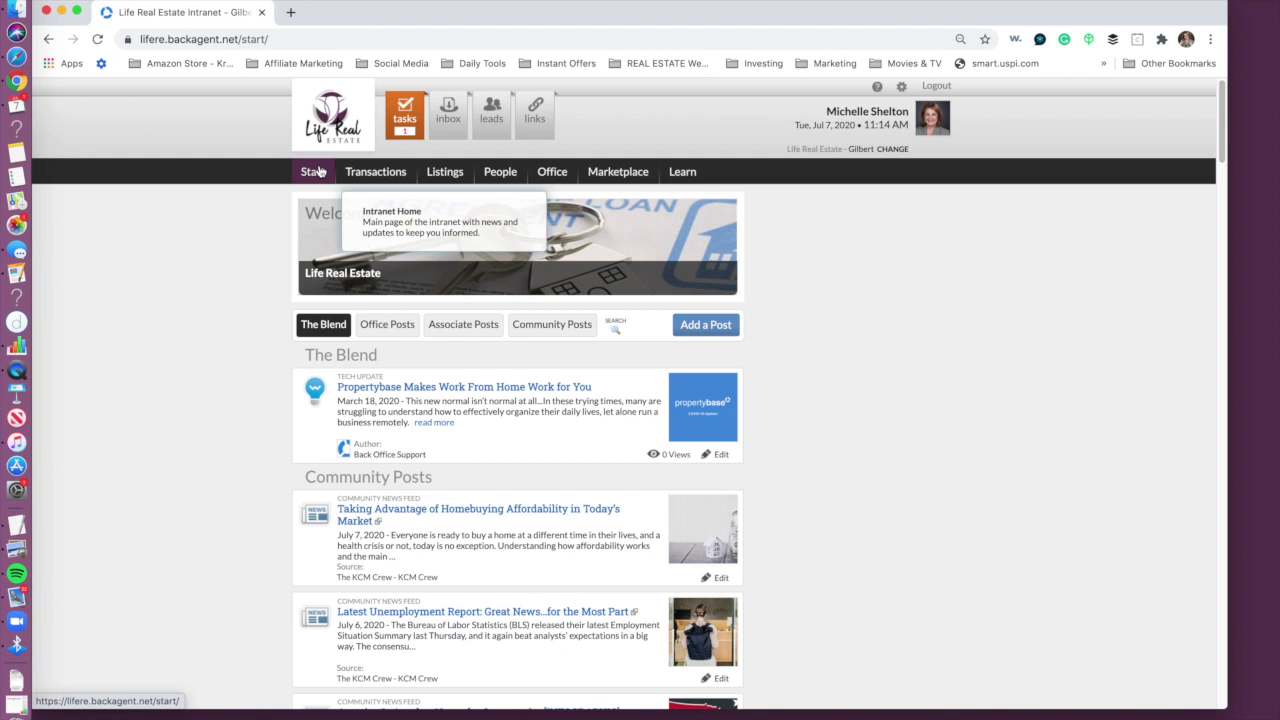
Step: Open Transactions to list the 11 active managed transactions with their closing dates
{"action": "left_click", "coordinate": [376, 180]}
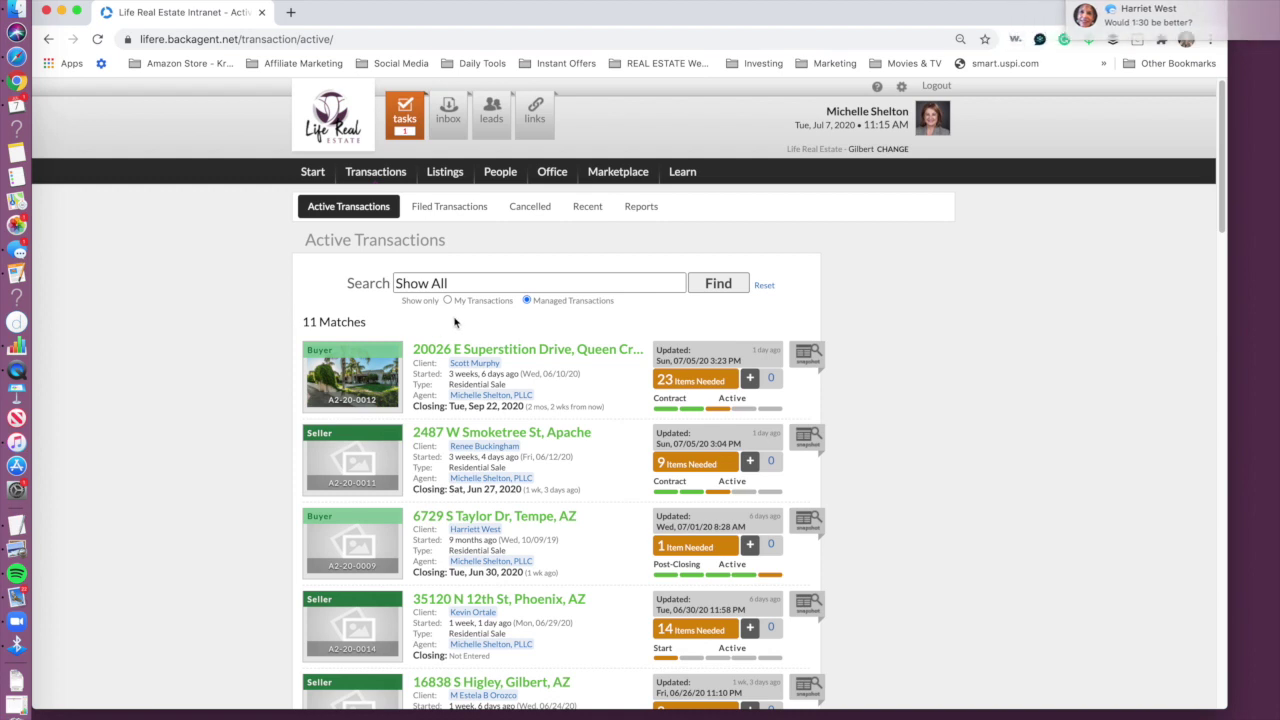
{"action": "mouse_move", "coordinate": [347, 174]}
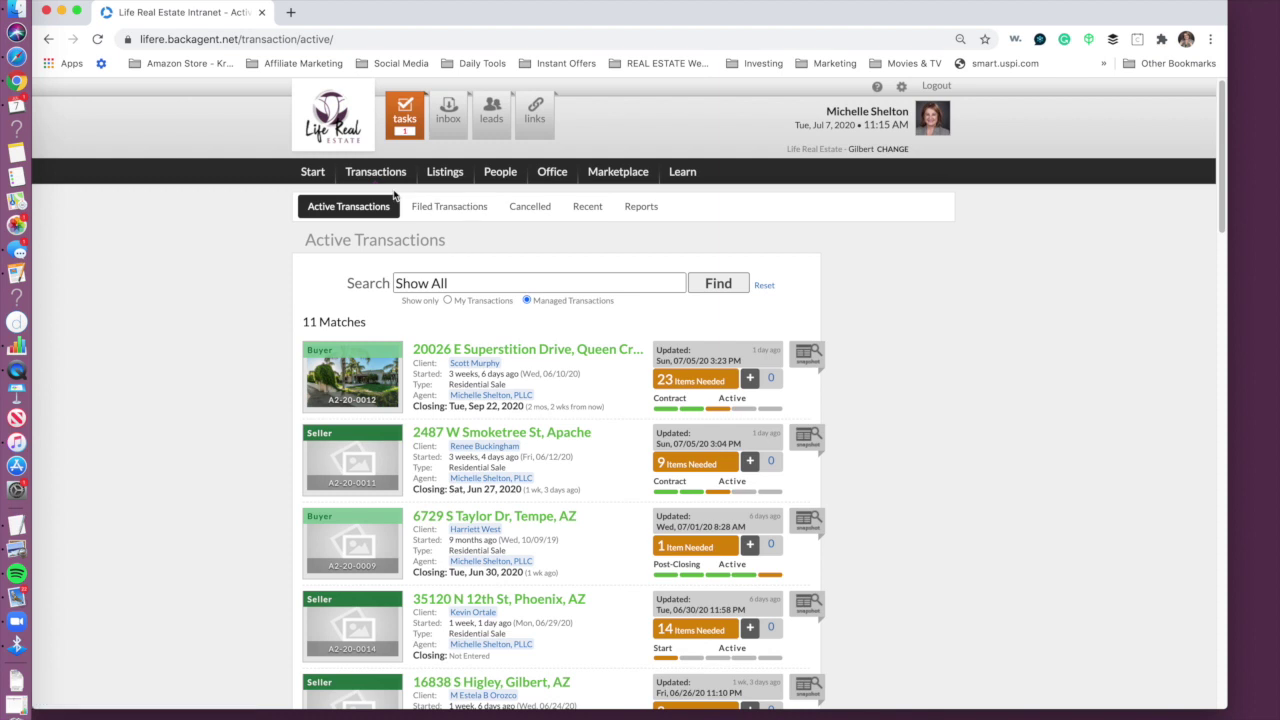
Step: Open the Office documents library and expand the Learning Resources folder
{"action": "left_click", "coordinate": [558, 173]}
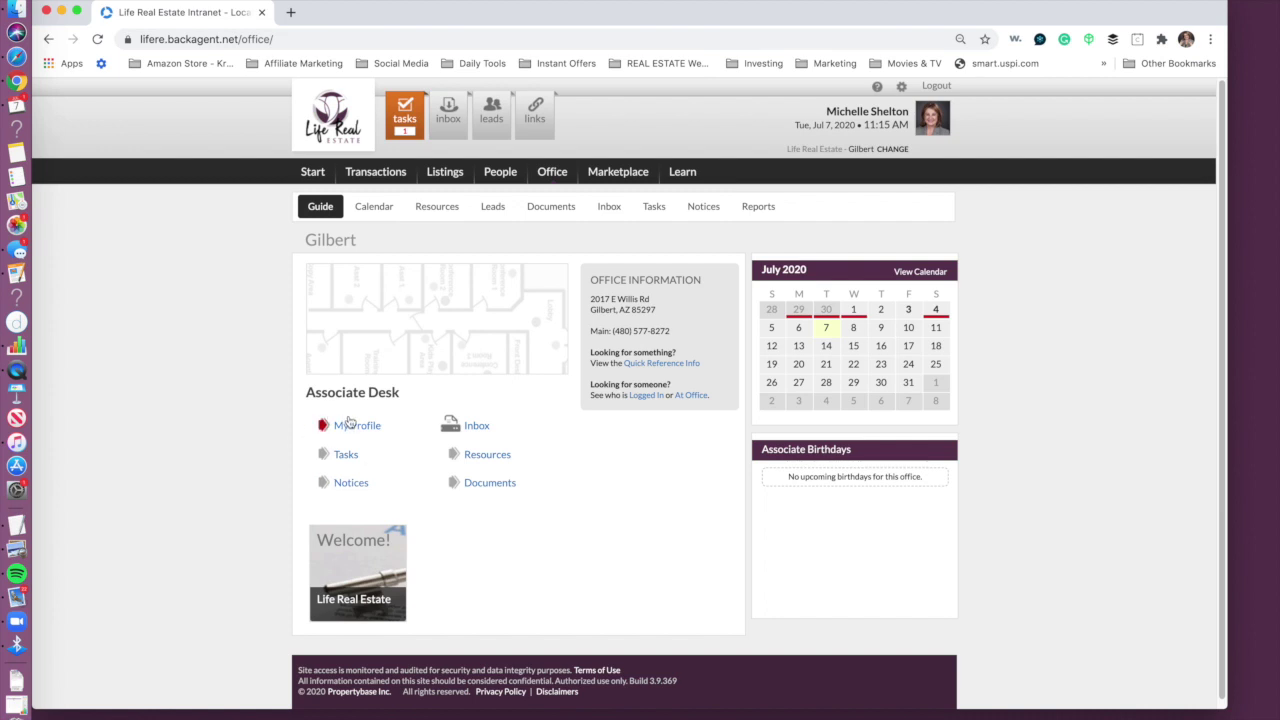
{"action": "left_click", "coordinate": [486, 486]}
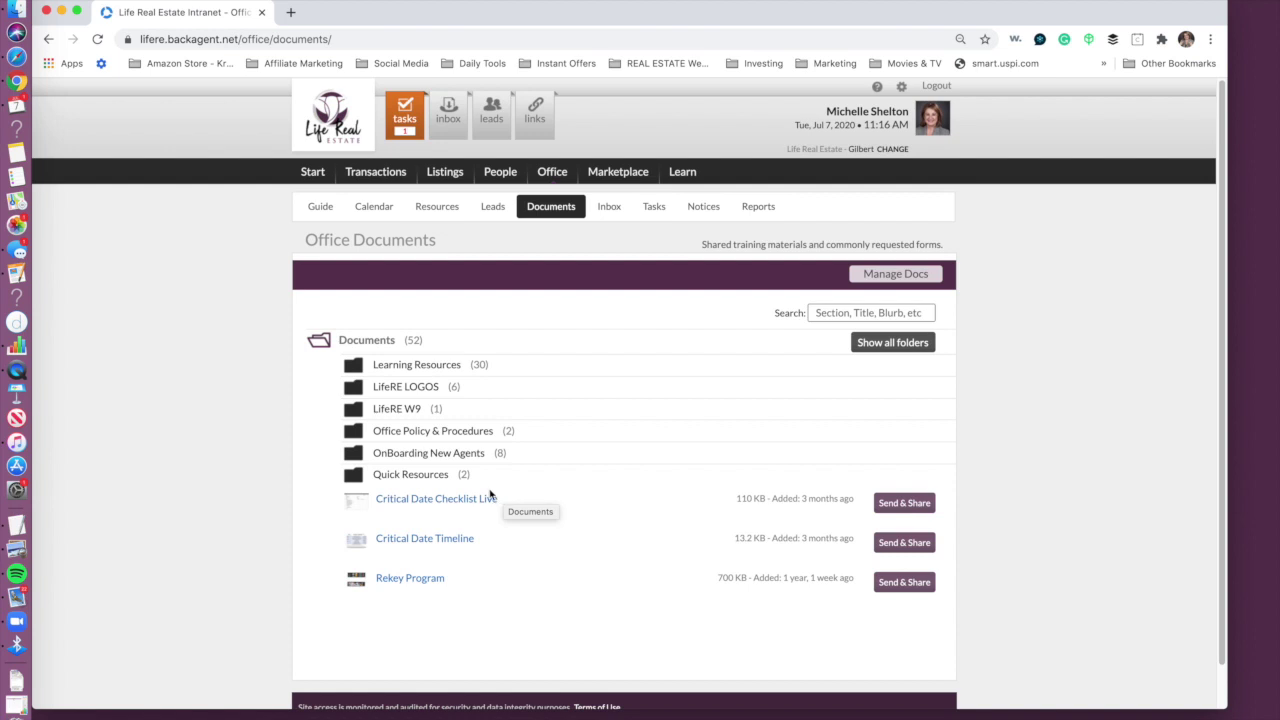
{"action": "left_click", "coordinate": [428, 367]}
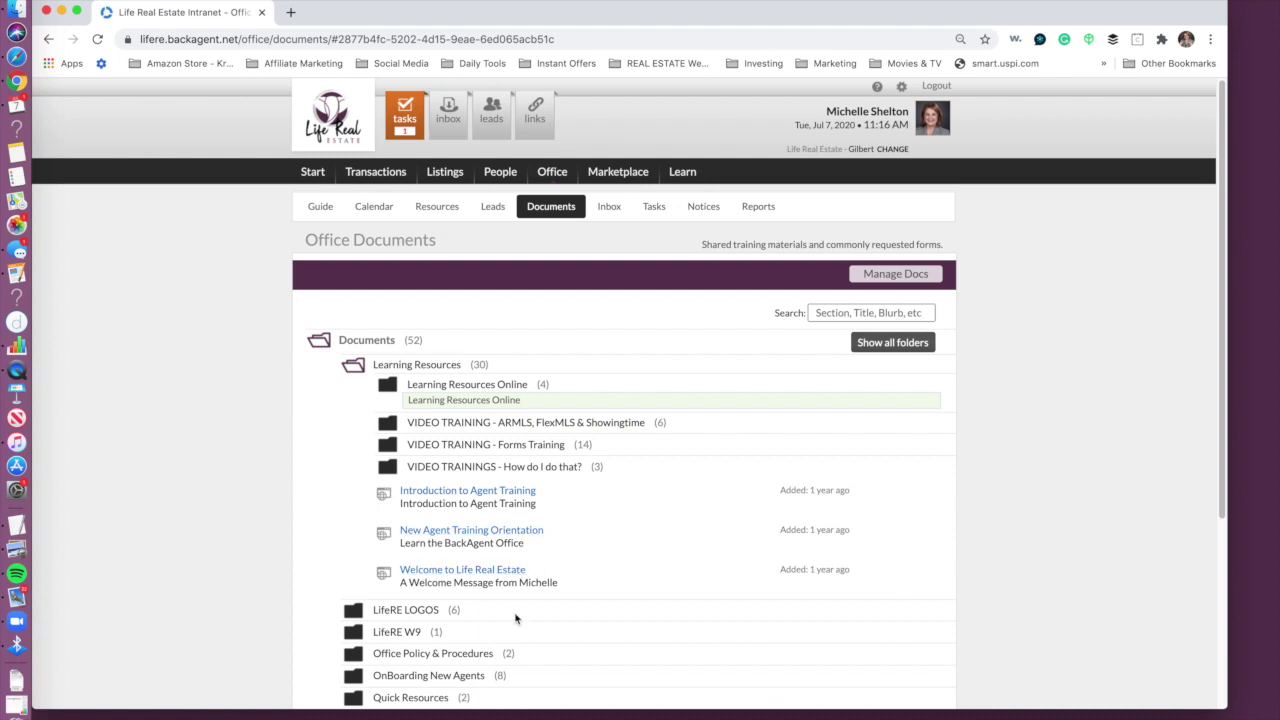
{"action": "left_click", "coordinate": [1219, 468]}
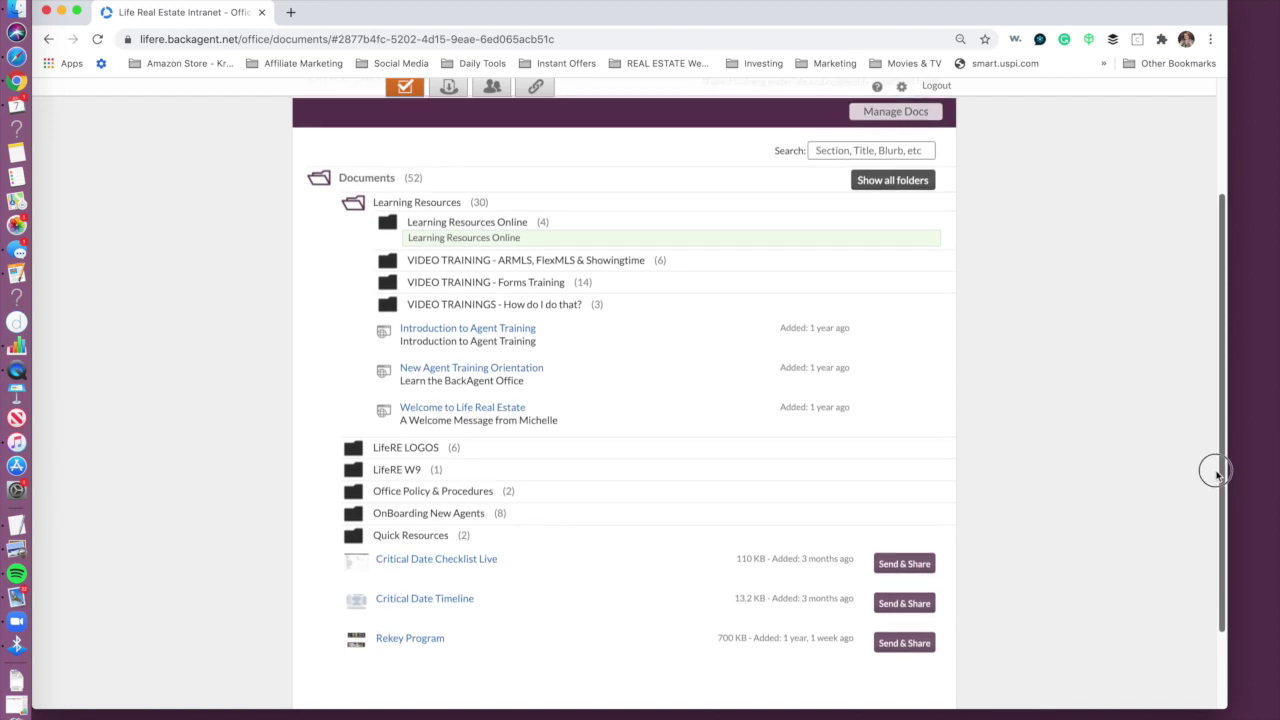
{"action": "left_click_drag", "start_coordinate": [1216, 471], "coordinate": [1216, 471]}
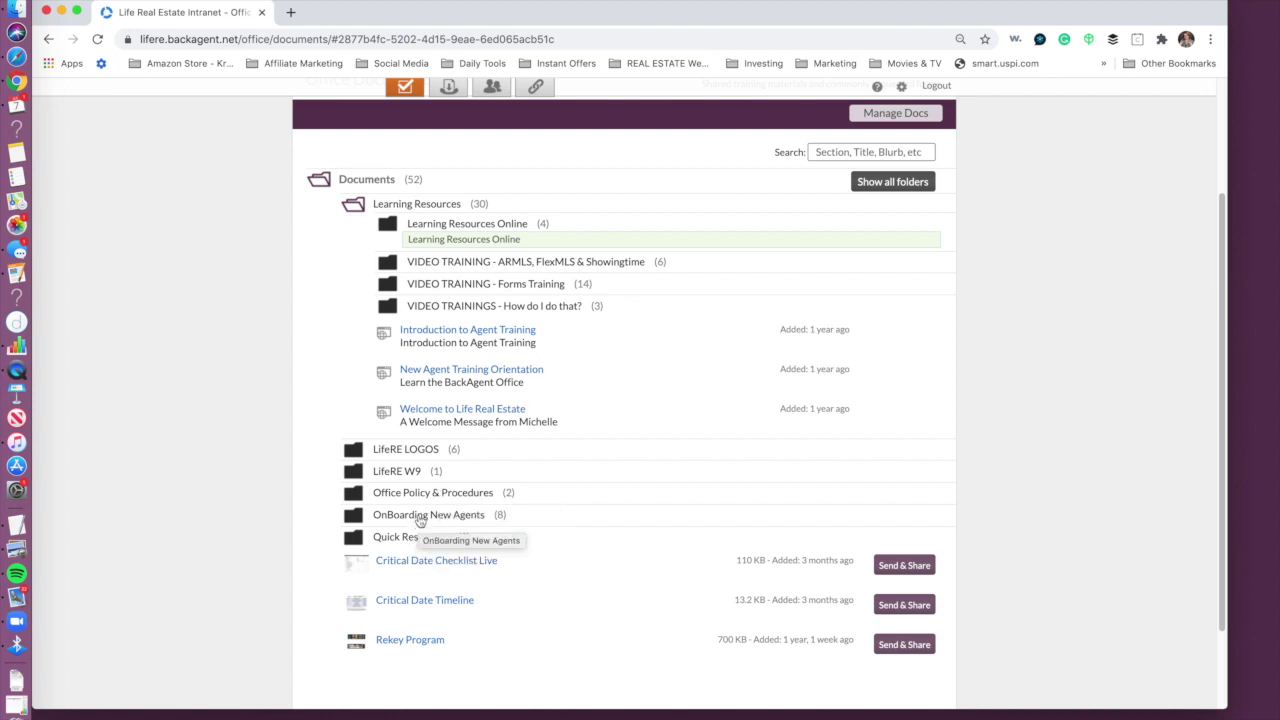
Step: Expand OnBoarding New Agents, look through it, then open the empty Office Resources page
{"action": "left_click", "coordinate": [420, 518]}
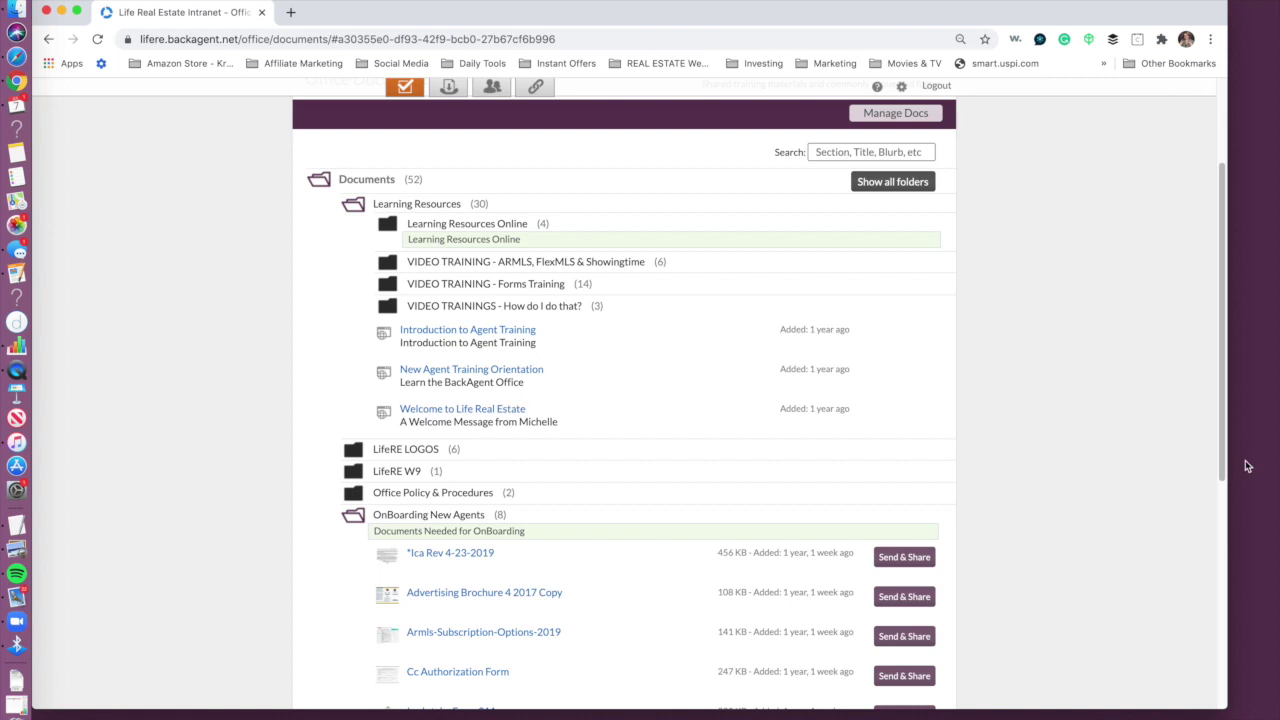
{"action": "left_click_drag", "start_coordinate": [1220, 334], "coordinate": [1229, 488]}
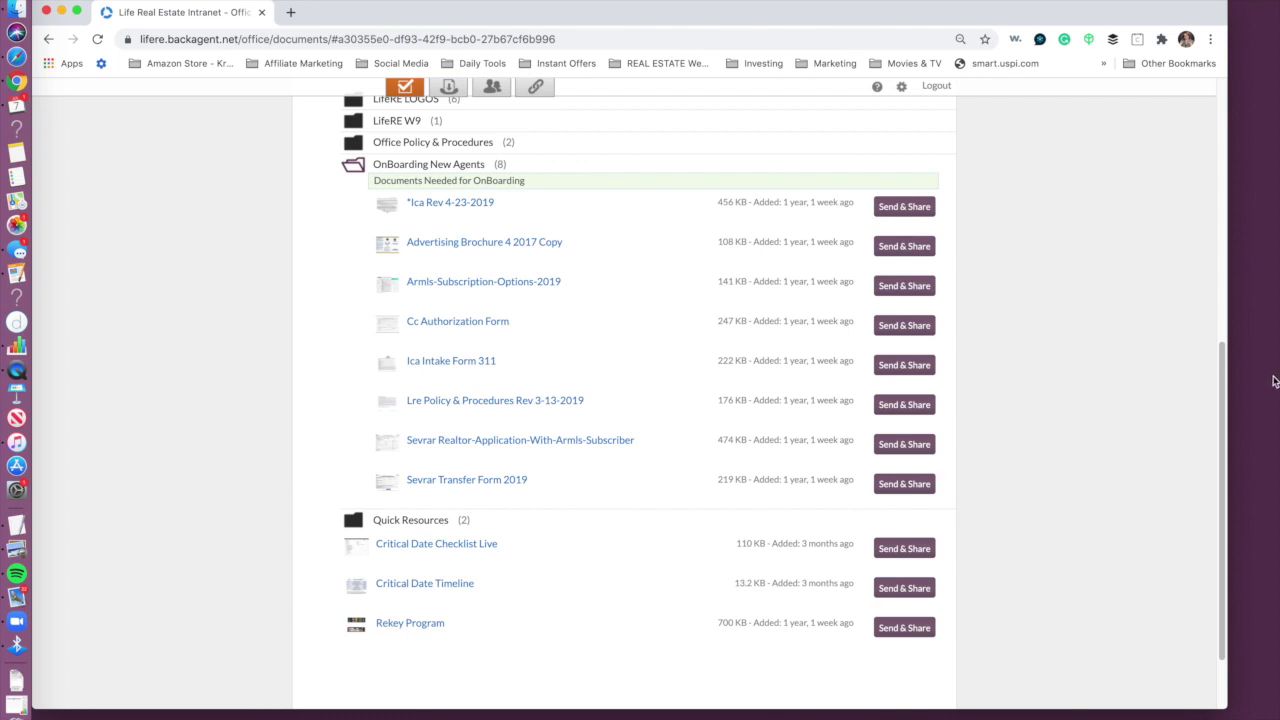
{"action": "left_click_drag", "start_coordinate": [1227, 380], "coordinate": [1223, 82]}
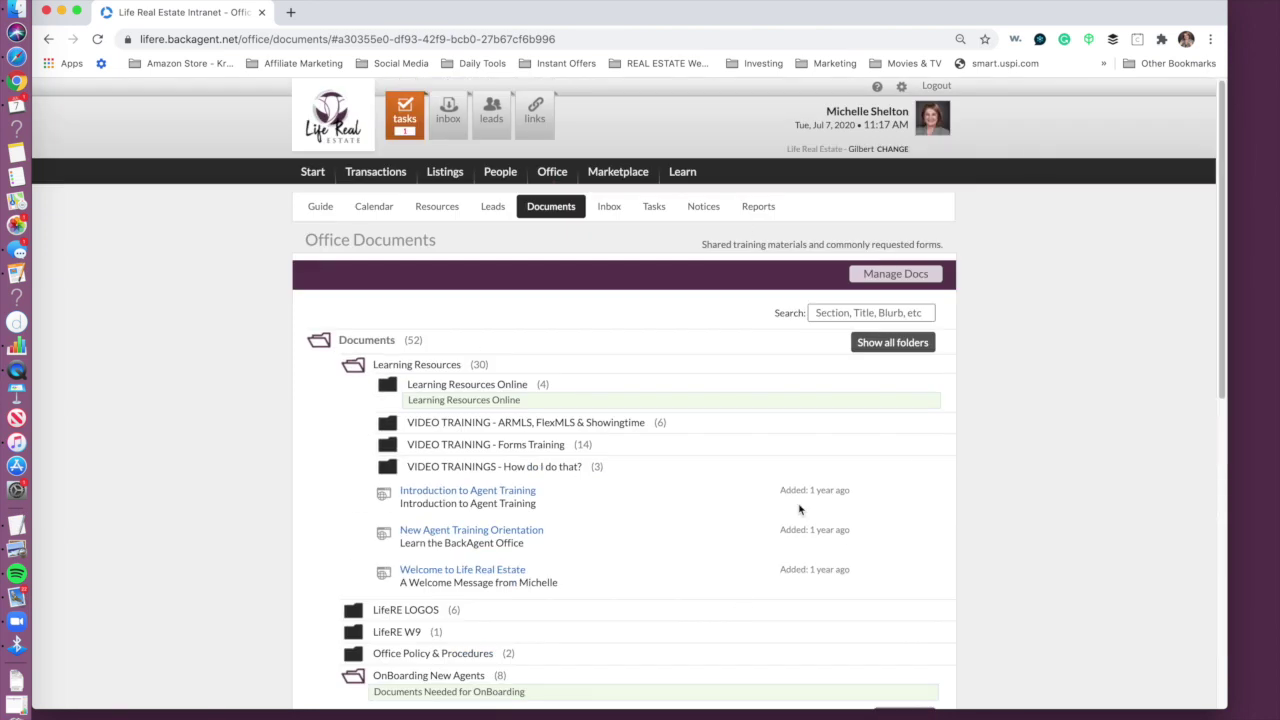
{"action": "left_click", "coordinate": [455, 210]}
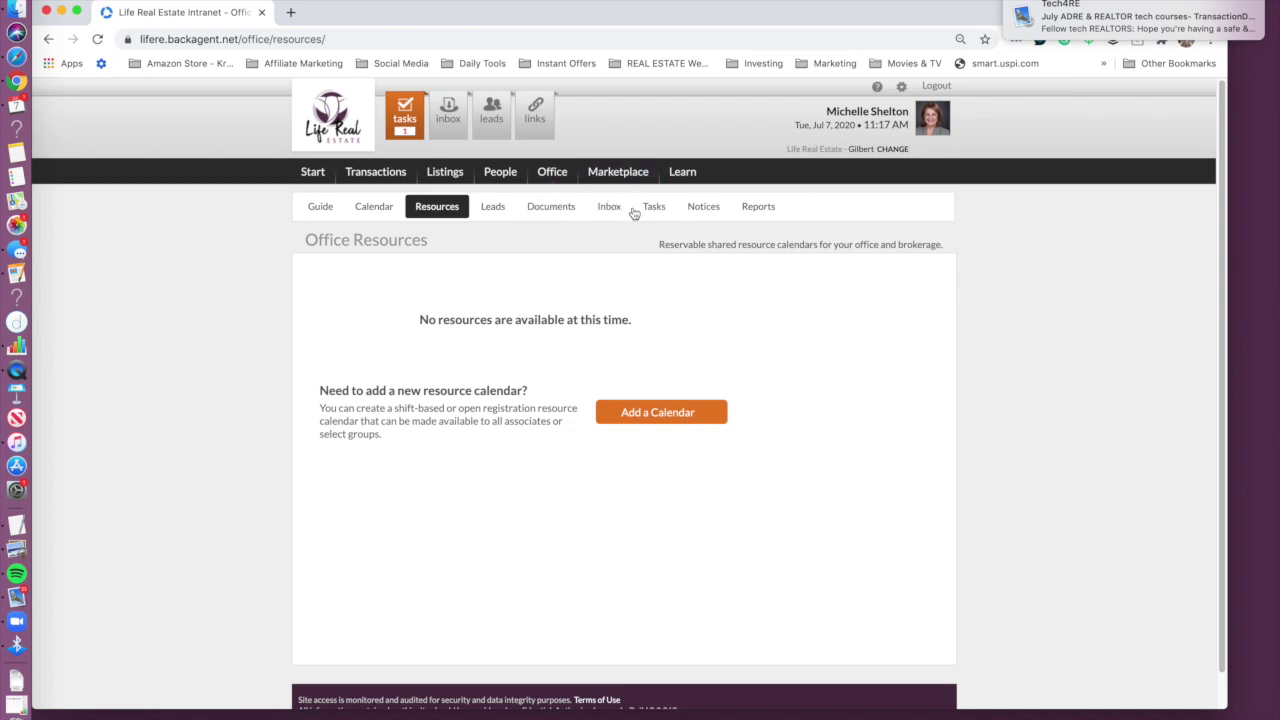
Step: Check the brokerage Listings and Active Transactions, return to the Start page, and open Finder
{"action": "left_click", "coordinate": [716, 337]}
{"action": "left_click", "coordinate": [445, 173]}
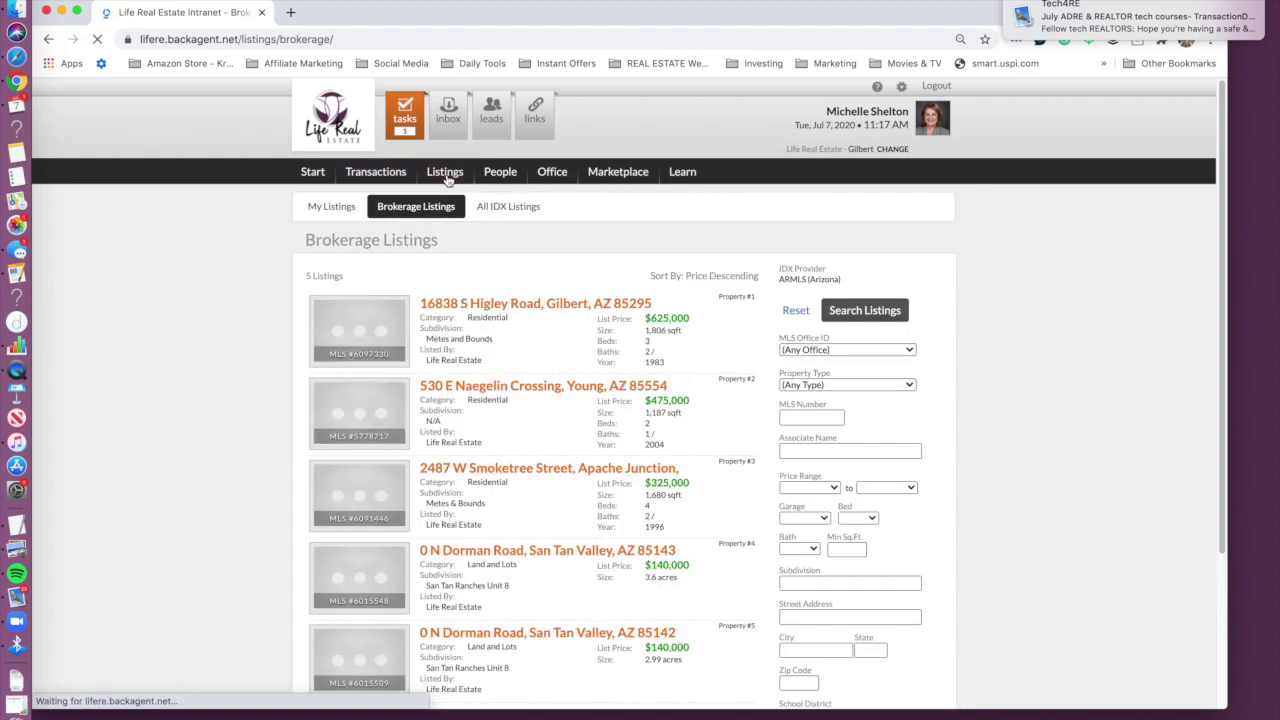
{"action": "mouse_move", "coordinate": [397, 176]}
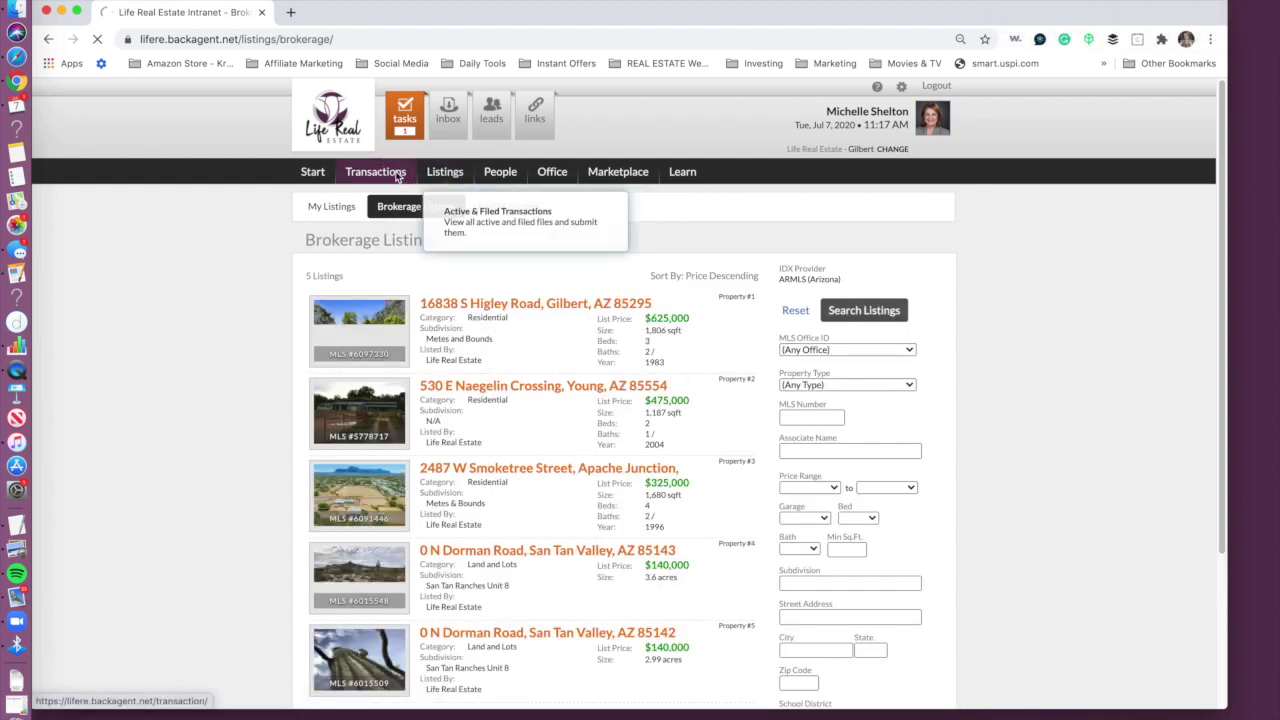
{"action": "left_click", "coordinate": [397, 176]}
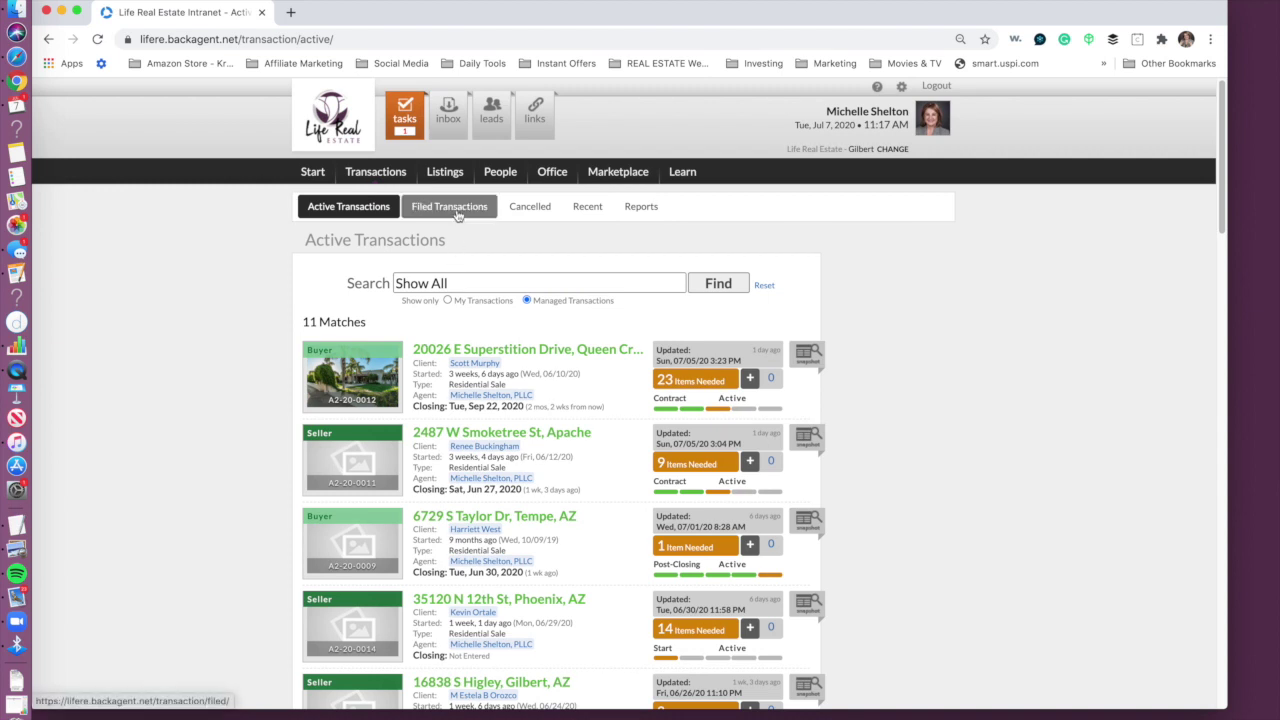
{"action": "left_click", "coordinate": [311, 174]}
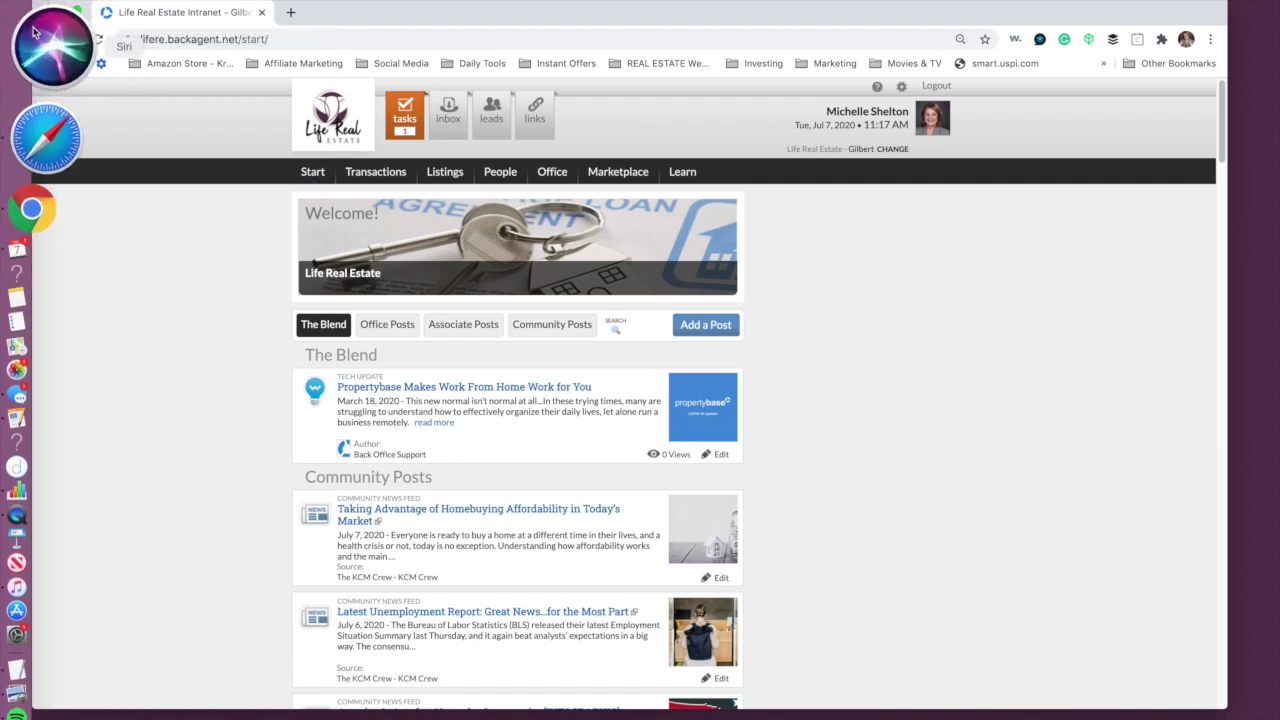
{"action": "left_click", "coordinate": [36, 14]}
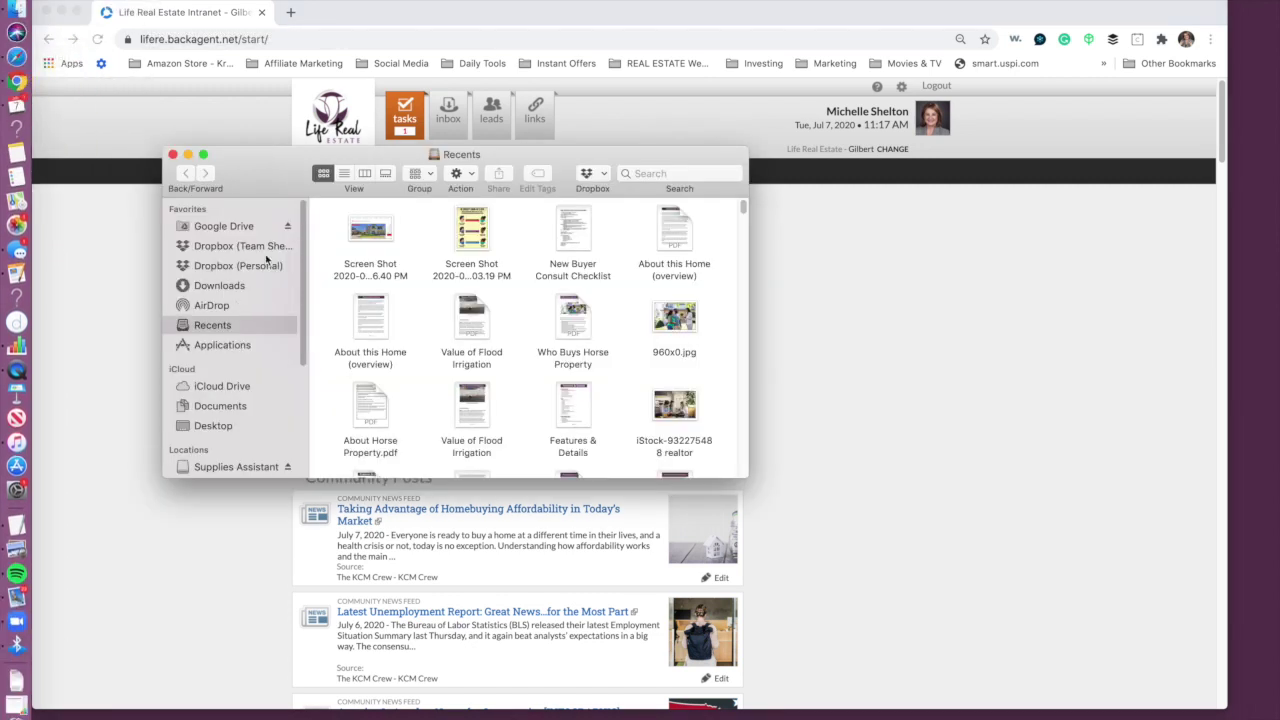
Step: In the team Dropbox, widen the window and open P1 Operational & Business Tracking > 01 - Transaction Mangement
{"action": "left_click", "coordinate": [262, 249]}
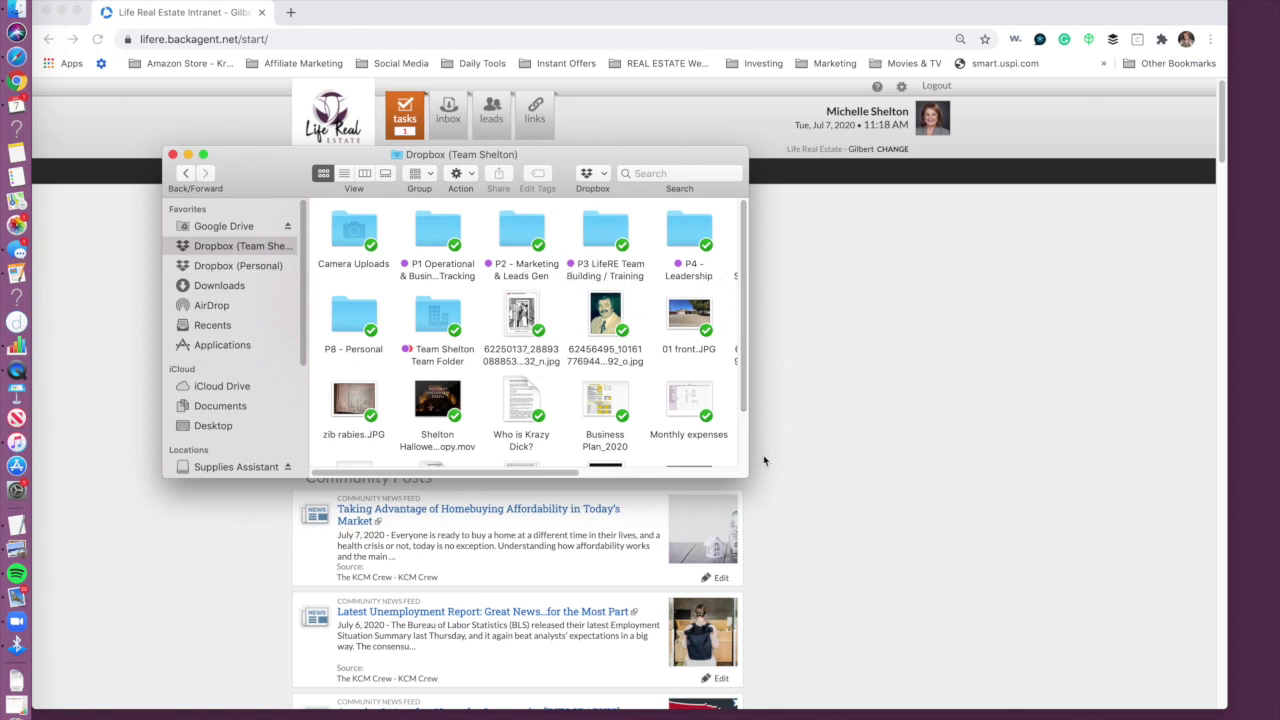
{"action": "left_click_drag", "start_coordinate": [743, 468], "coordinate": [959, 480]}
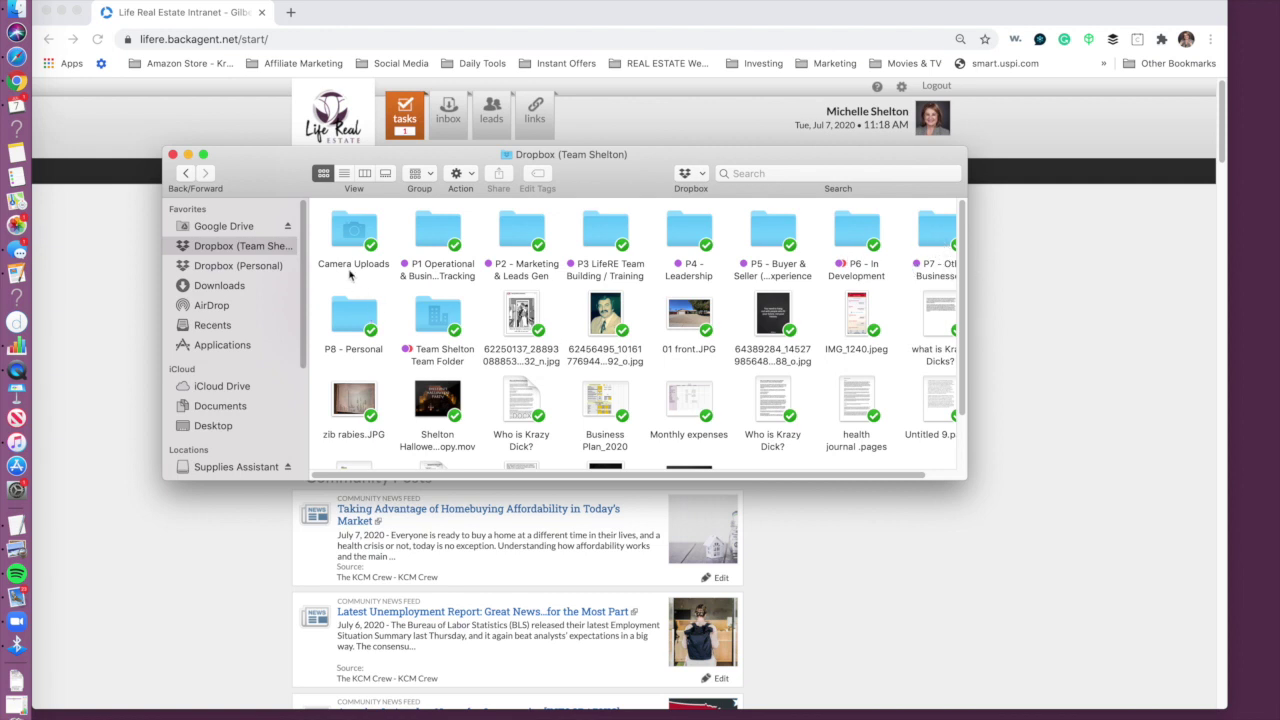
{"action": "double_click", "coordinate": [449, 234]}
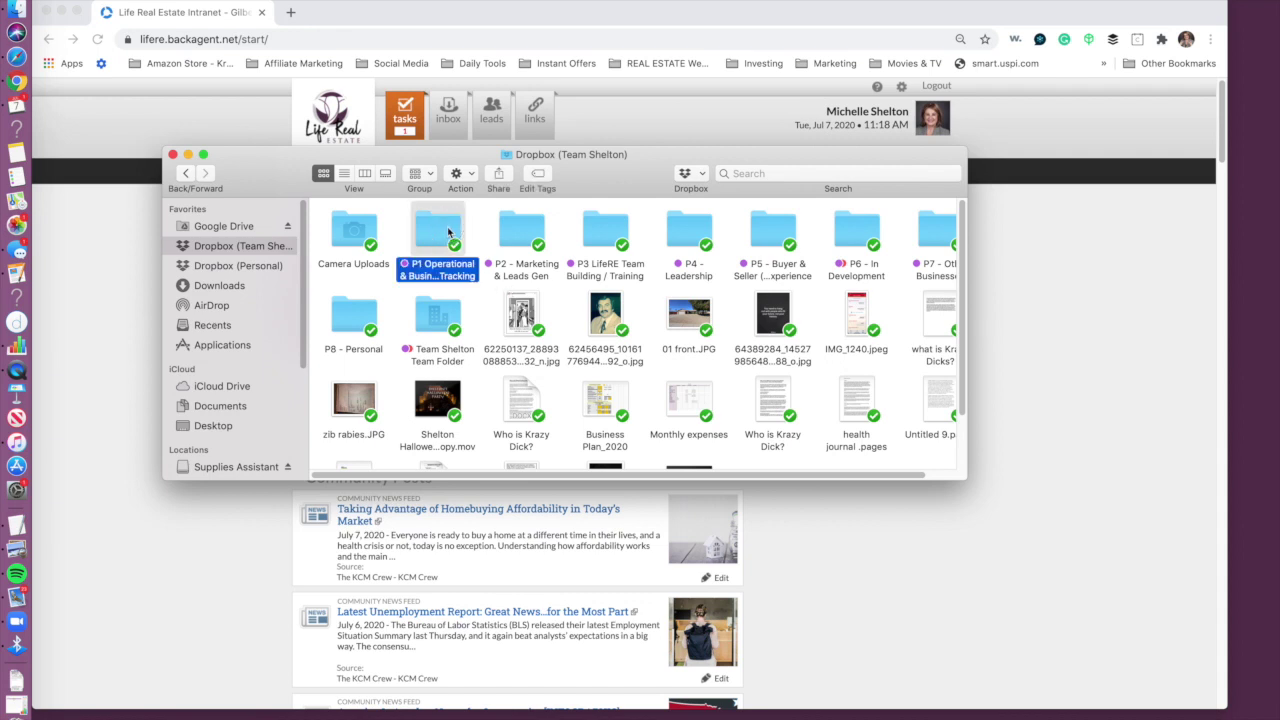
{"action": "left_click", "coordinate": [190, 176]}
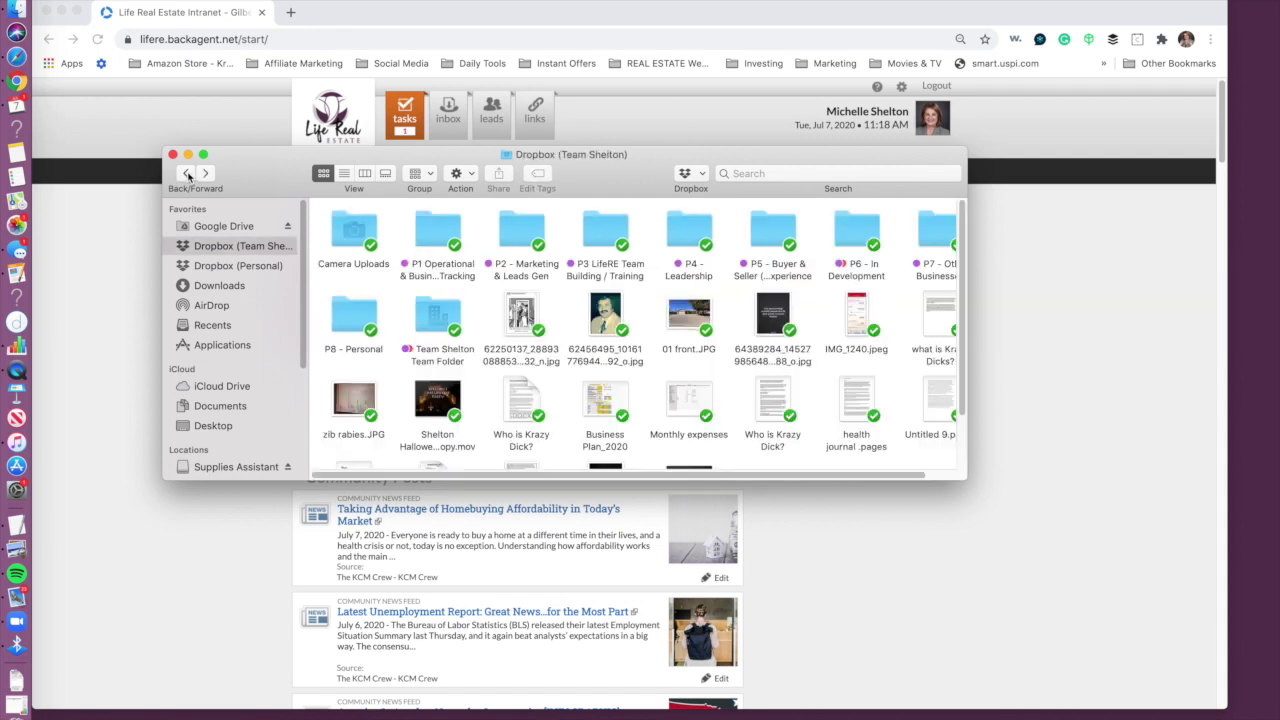
{"action": "double_click", "coordinate": [433, 231]}
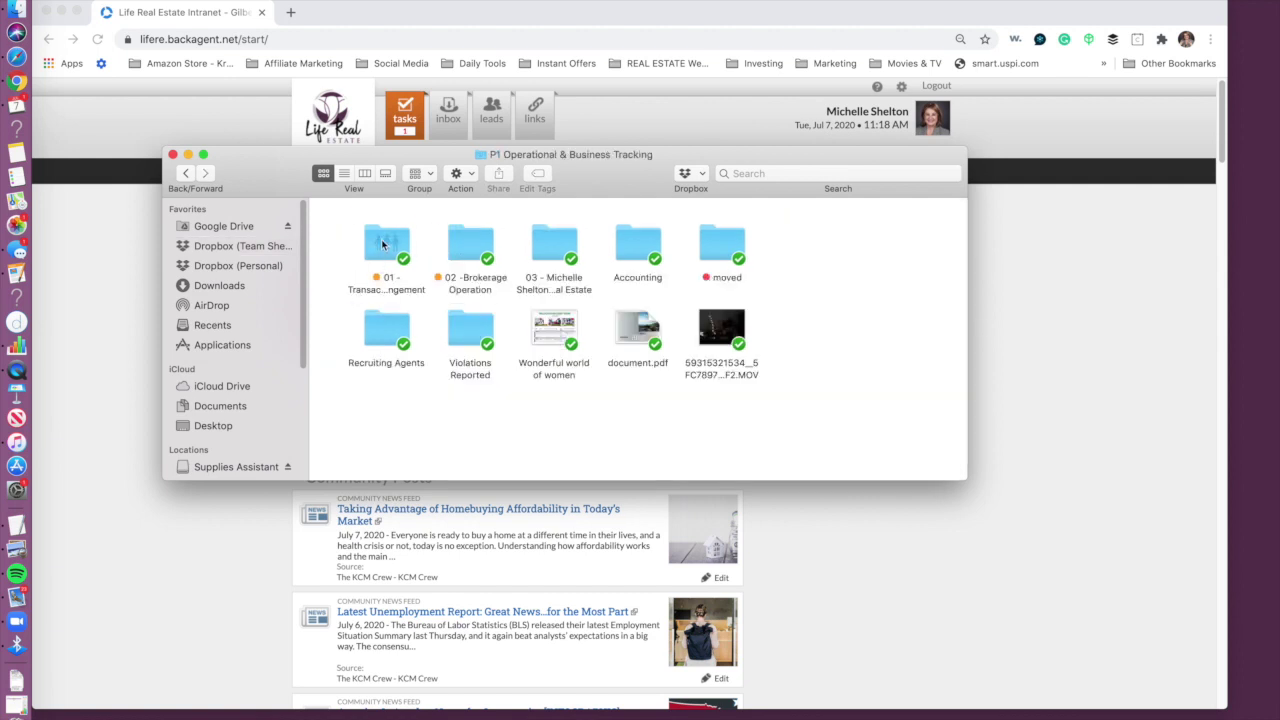
{"action": "left_click", "coordinate": [381, 239]}
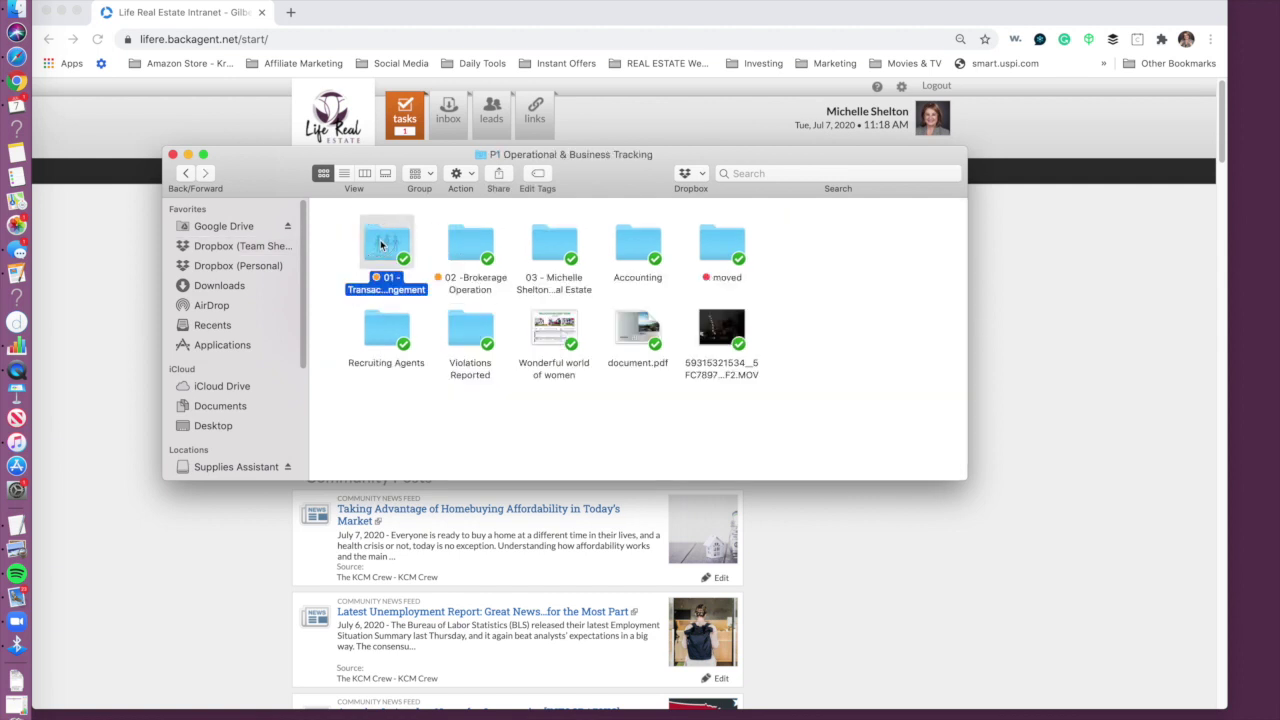
{"action": "double_click", "coordinate": [381, 241]}
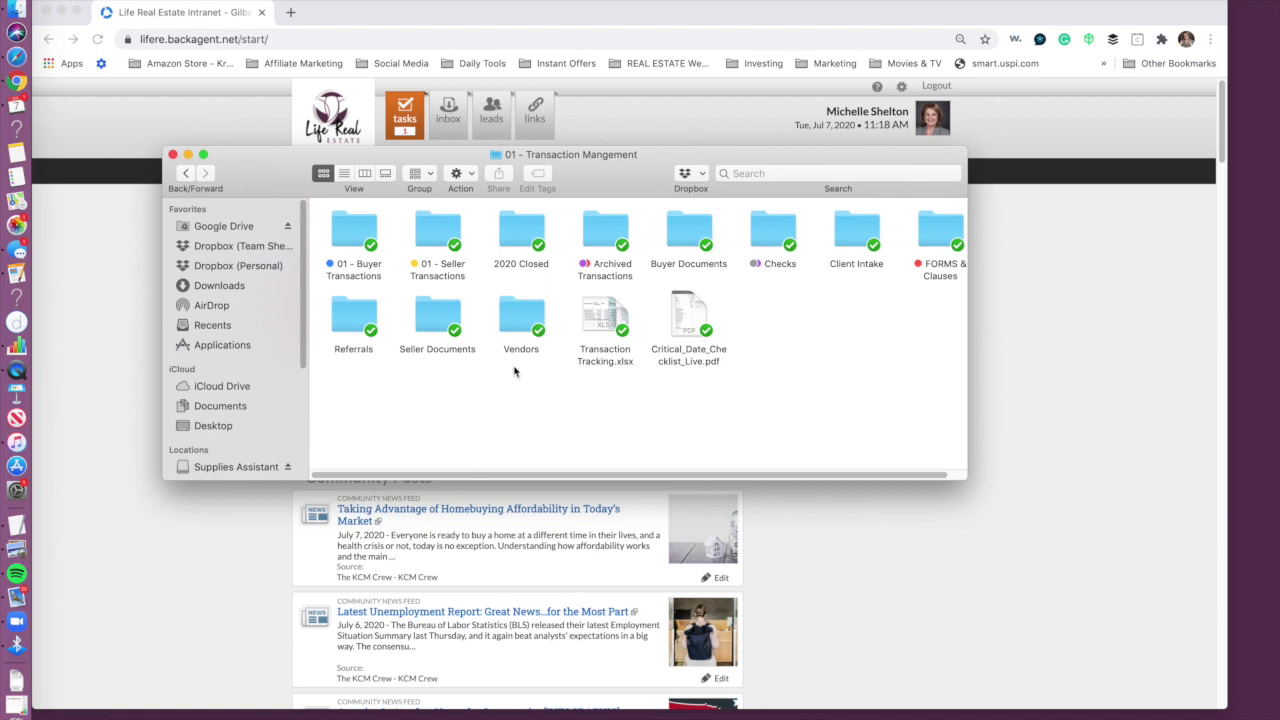
Step: Open 01 - Seller Transactions and one property's seller transaction folder
{"action": "double_click", "coordinate": [355, 226]}
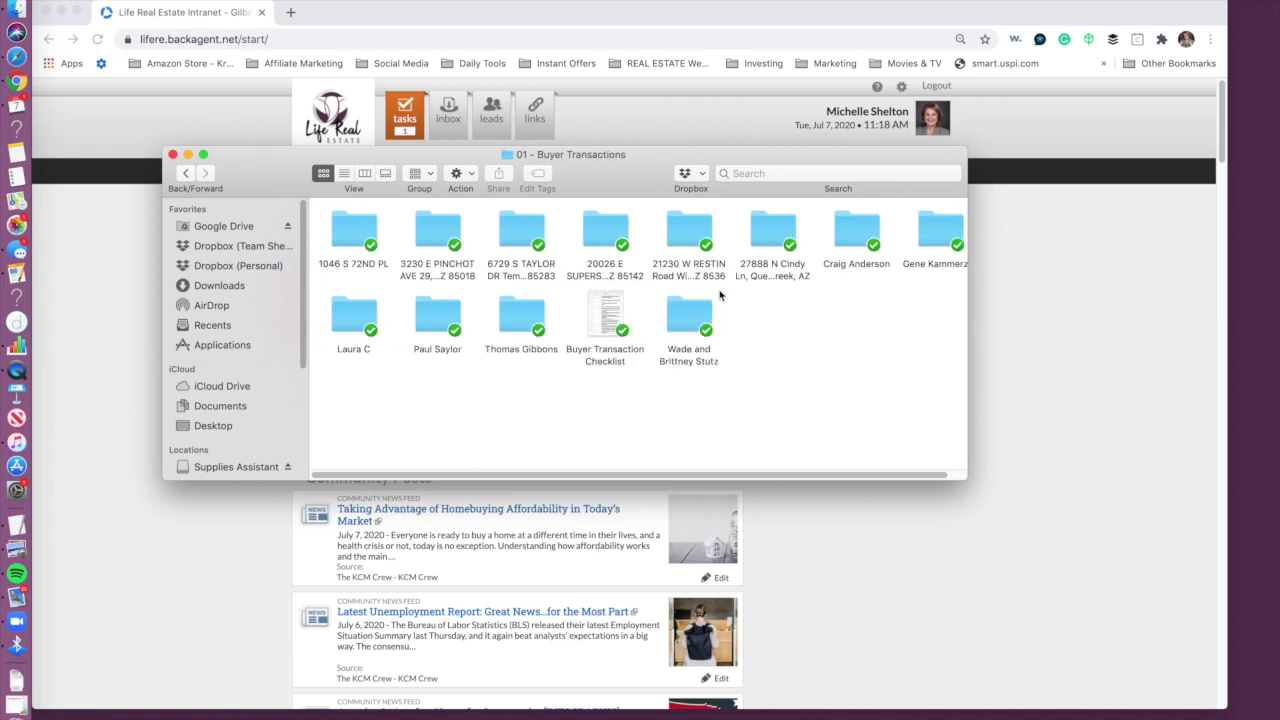
{"action": "left_click", "coordinate": [186, 174]}
{"action": "double_click", "coordinate": [446, 227]}
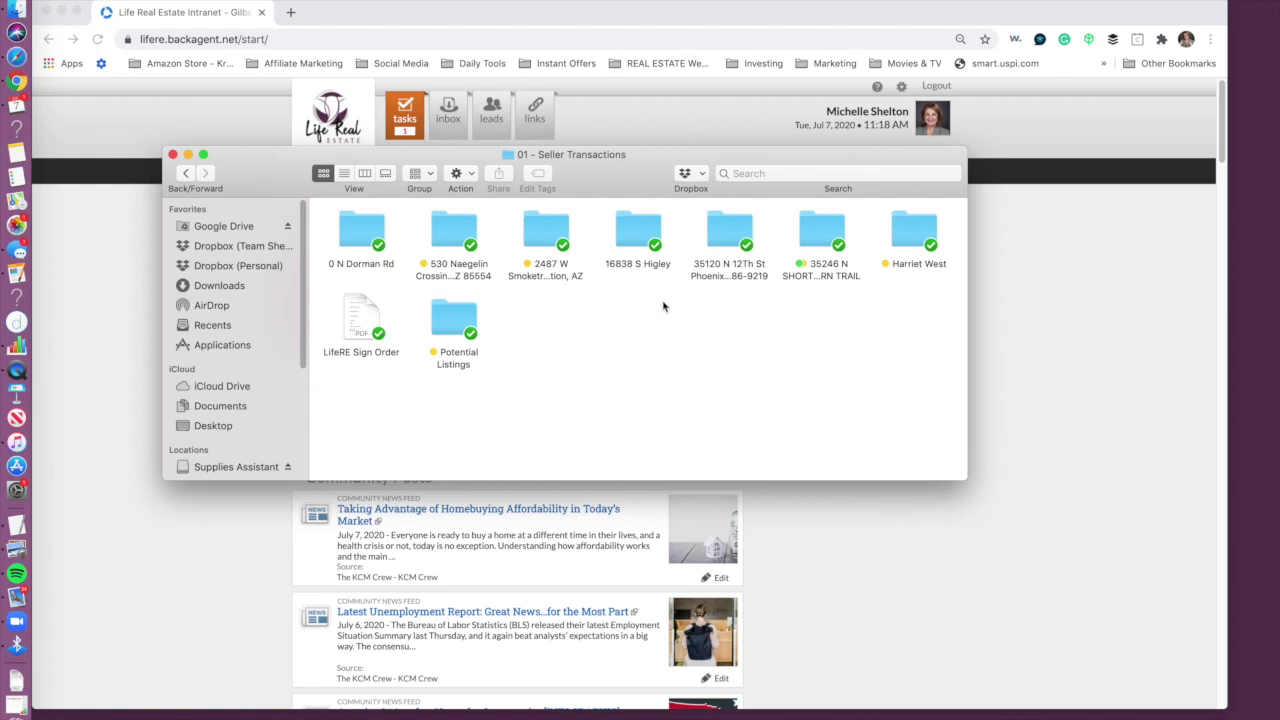
{"action": "double_click", "coordinate": [557, 225]}
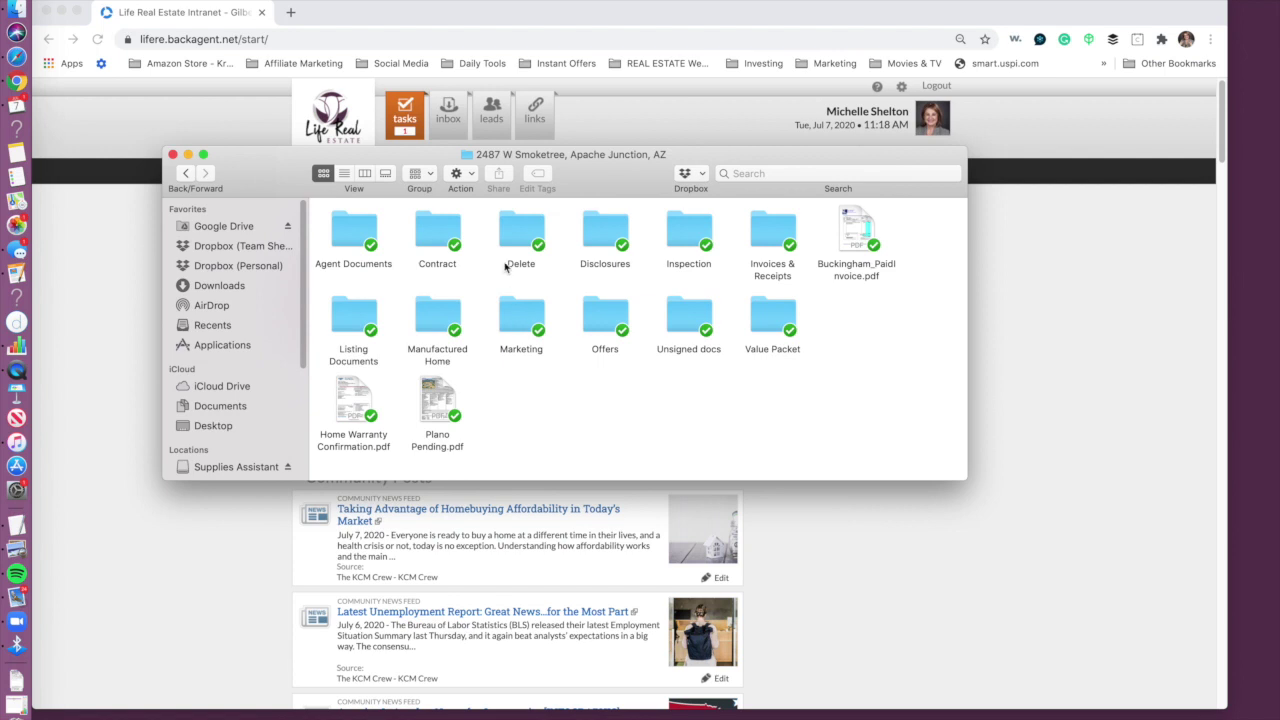
Step: Reposition the Finder window up and left, then close it
{"action": "left_click", "coordinate": [758, 385]}
{"action": "left_click_drag", "start_coordinate": [641, 154], "coordinate": [587, 43]}
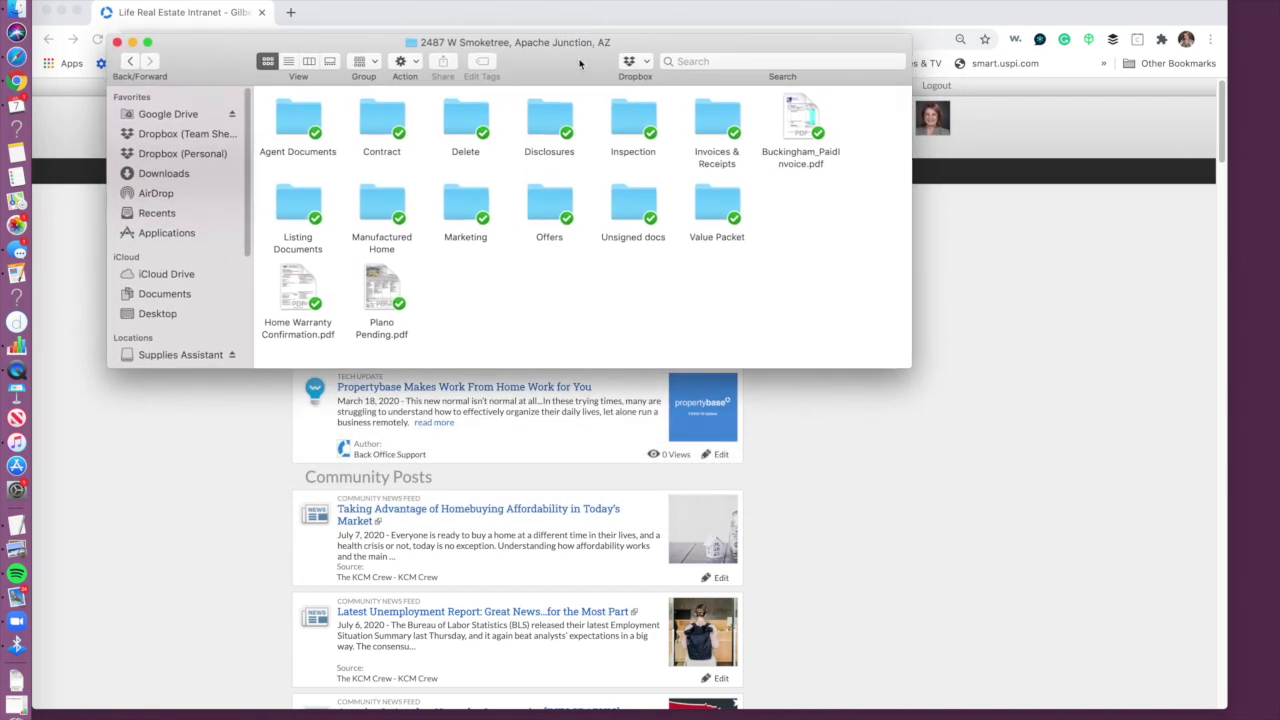
{"action": "left_click_drag", "start_coordinate": [579, 64], "coordinate": [579, 79]}
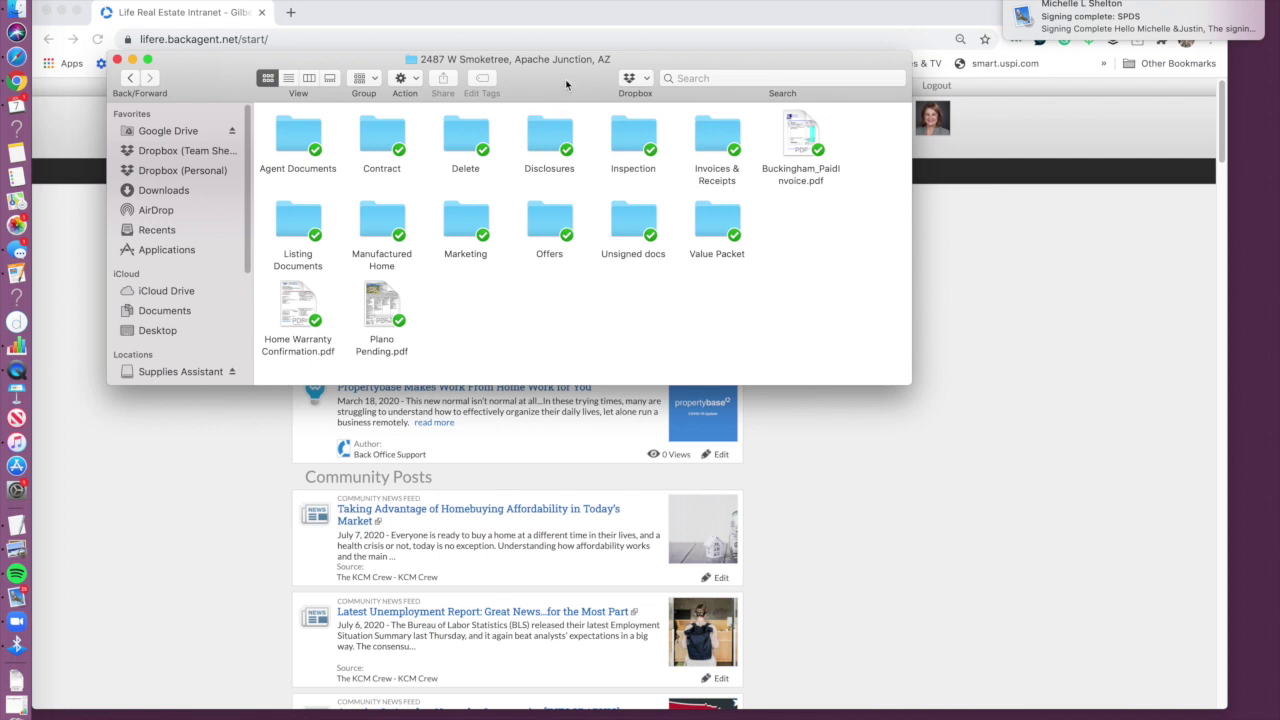
{"action": "left_click", "coordinate": [132, 60]}
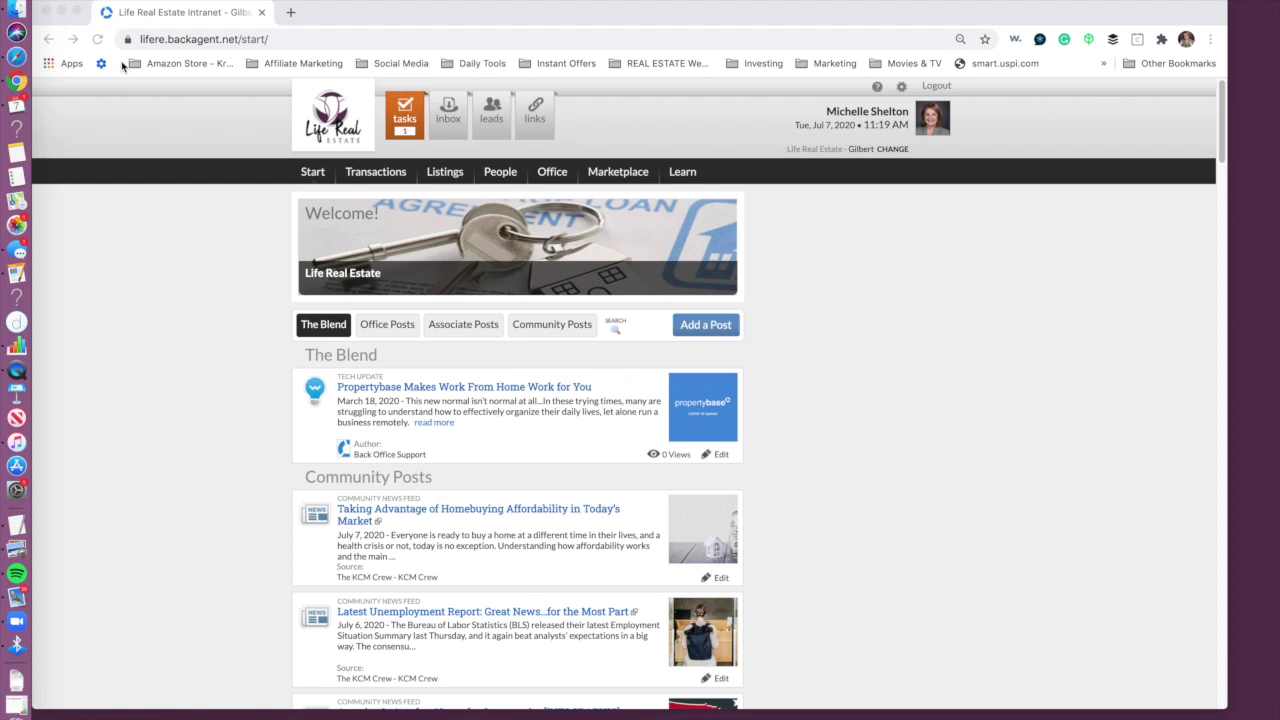
Step: In a new tab, load Dashboard | TransactionDesk from the Daily Tools bookmarks
{"action": "left_click", "coordinate": [291, 13]}
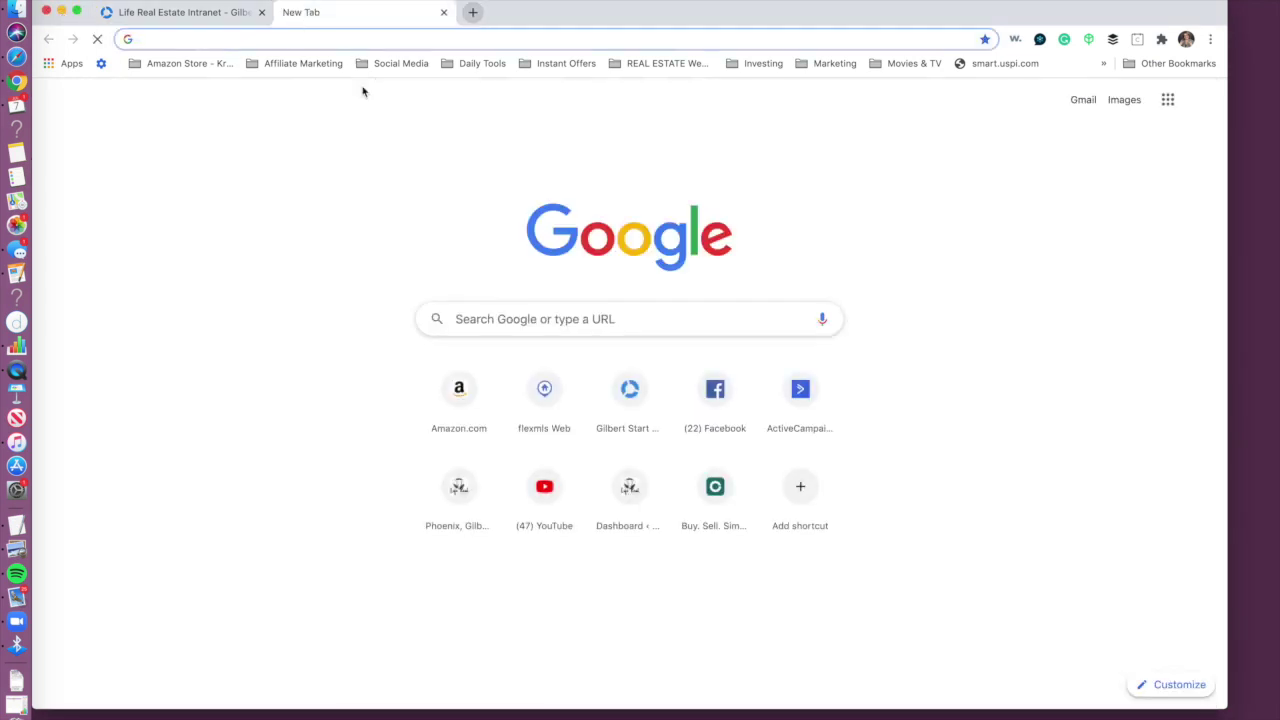
{"action": "left_click", "coordinate": [495, 63]}
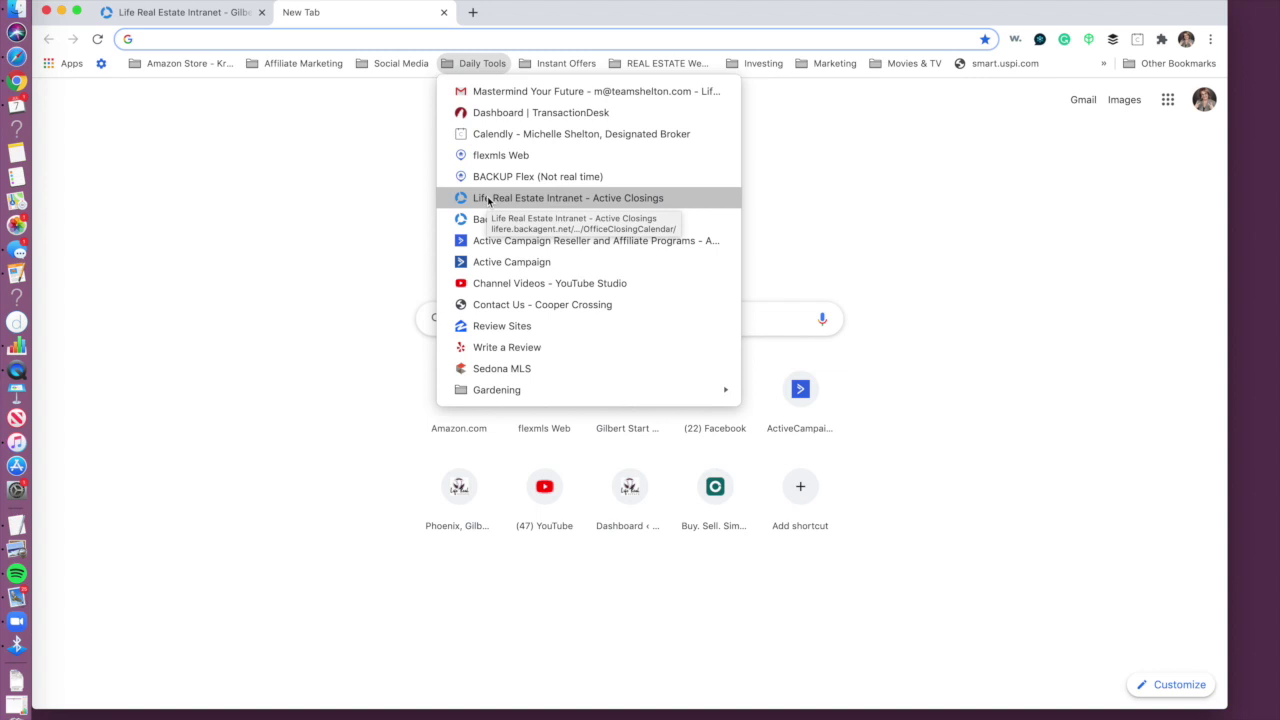
{"action": "left_click", "coordinate": [479, 112]}
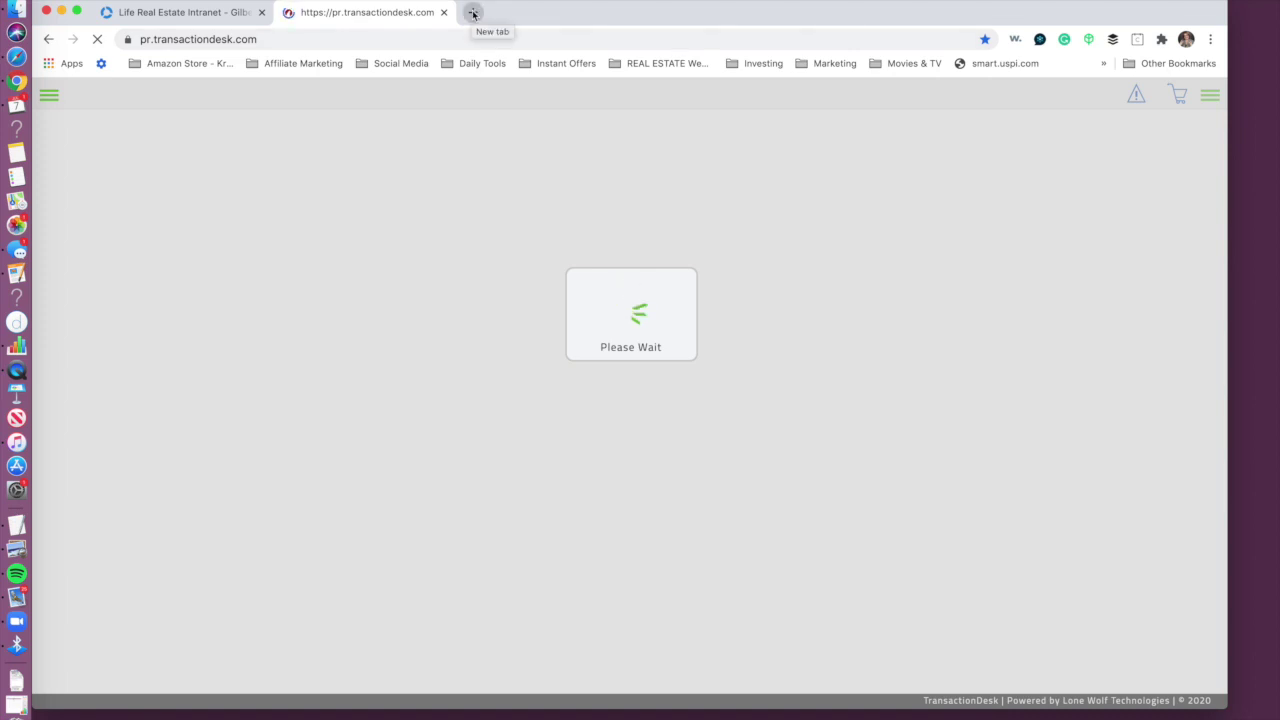
Step: Load aaronline.com in a new tab and select the saved username in its member login
{"action": "left_click", "coordinate": [473, 13]}
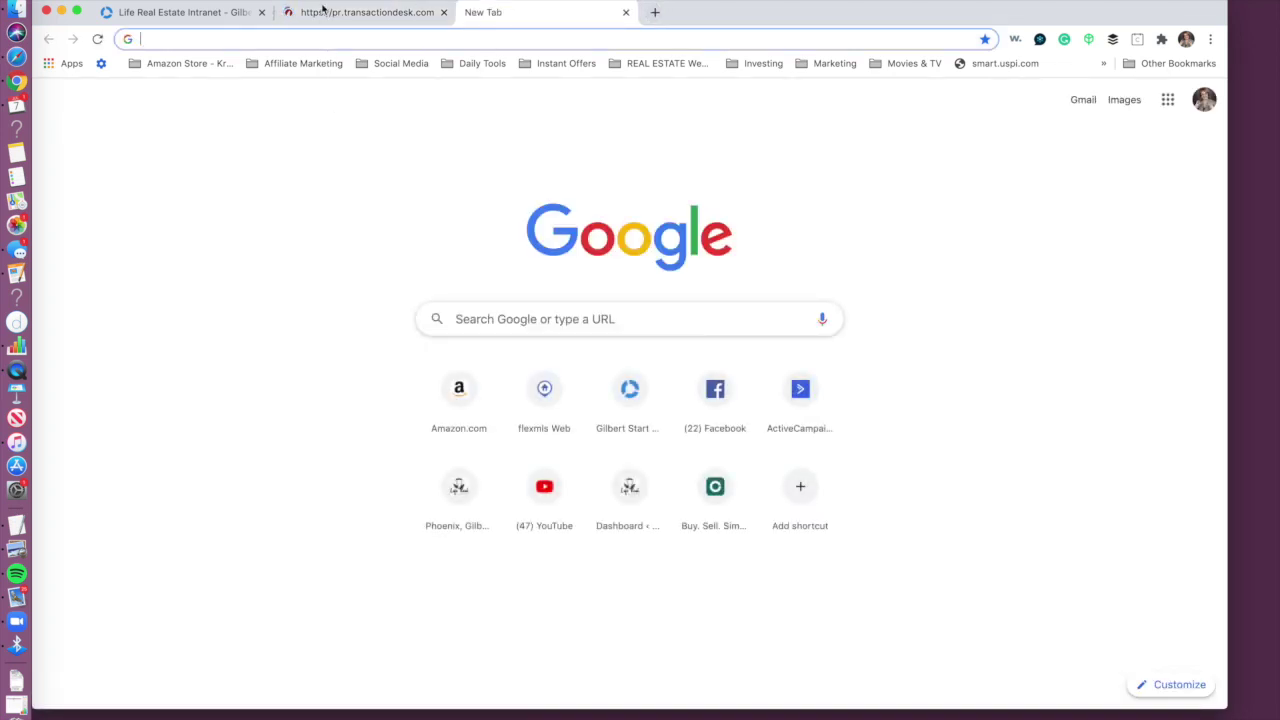
{"action": "type", "text": "aaronline.com"}
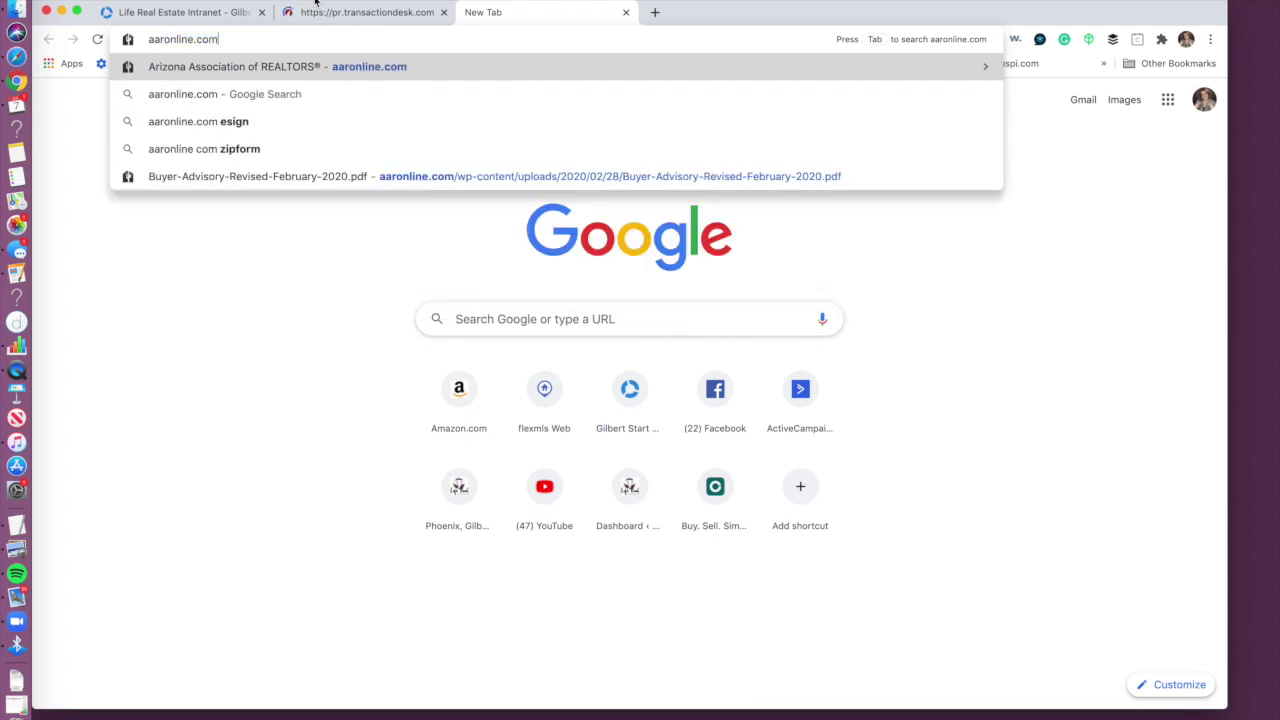
{"action": "key", "text": "Return"}
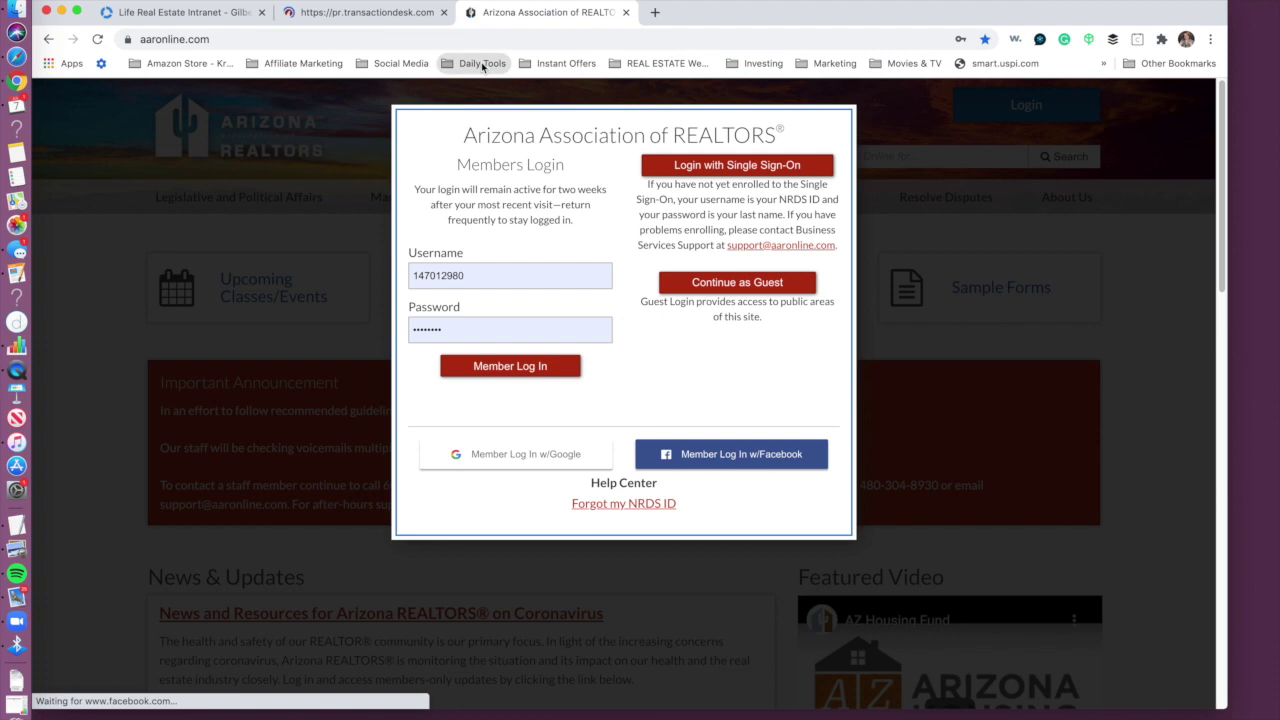
{"action": "left_click", "coordinate": [484, 63]}
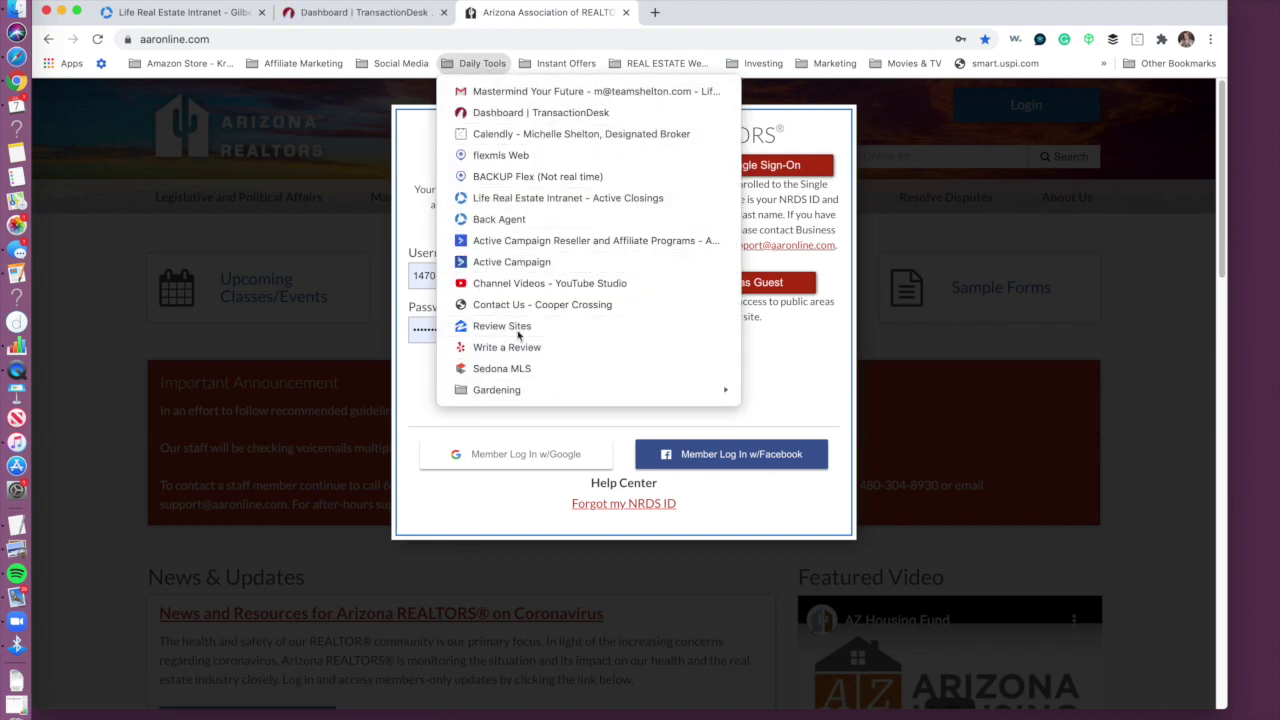
{"action": "left_click", "coordinate": [585, 17]}
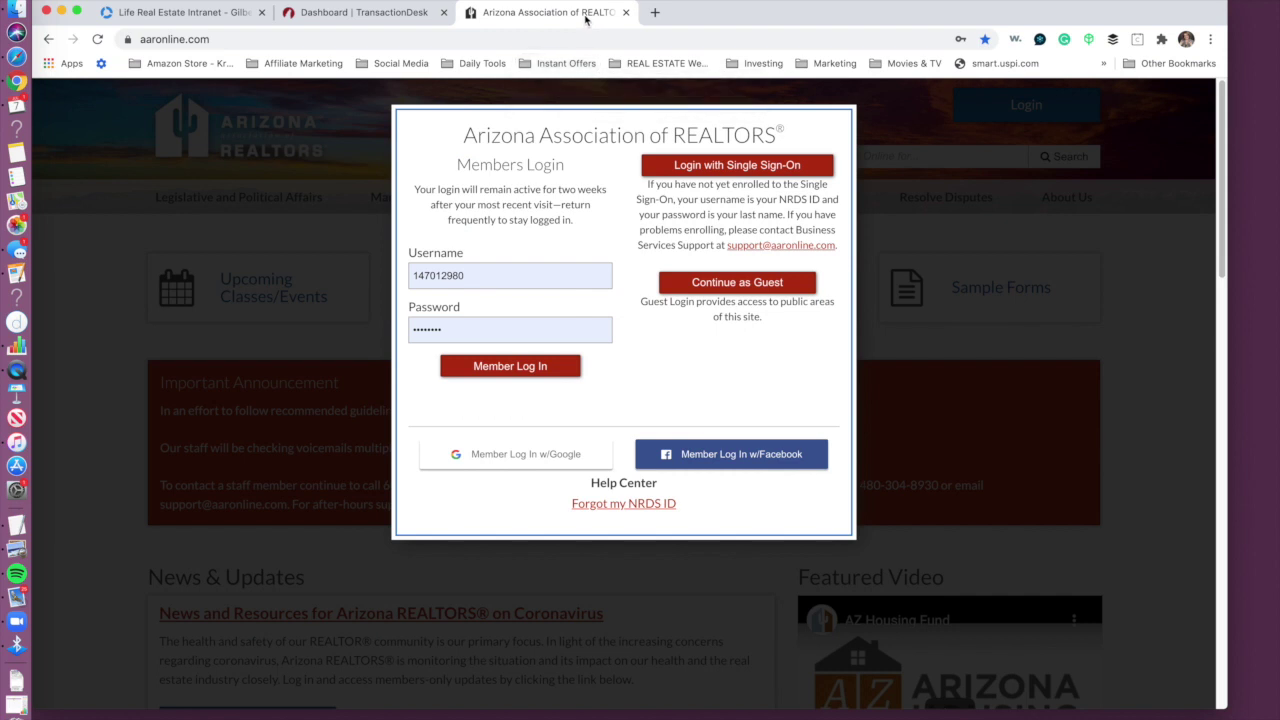
{"action": "left_click", "coordinate": [469, 277]}
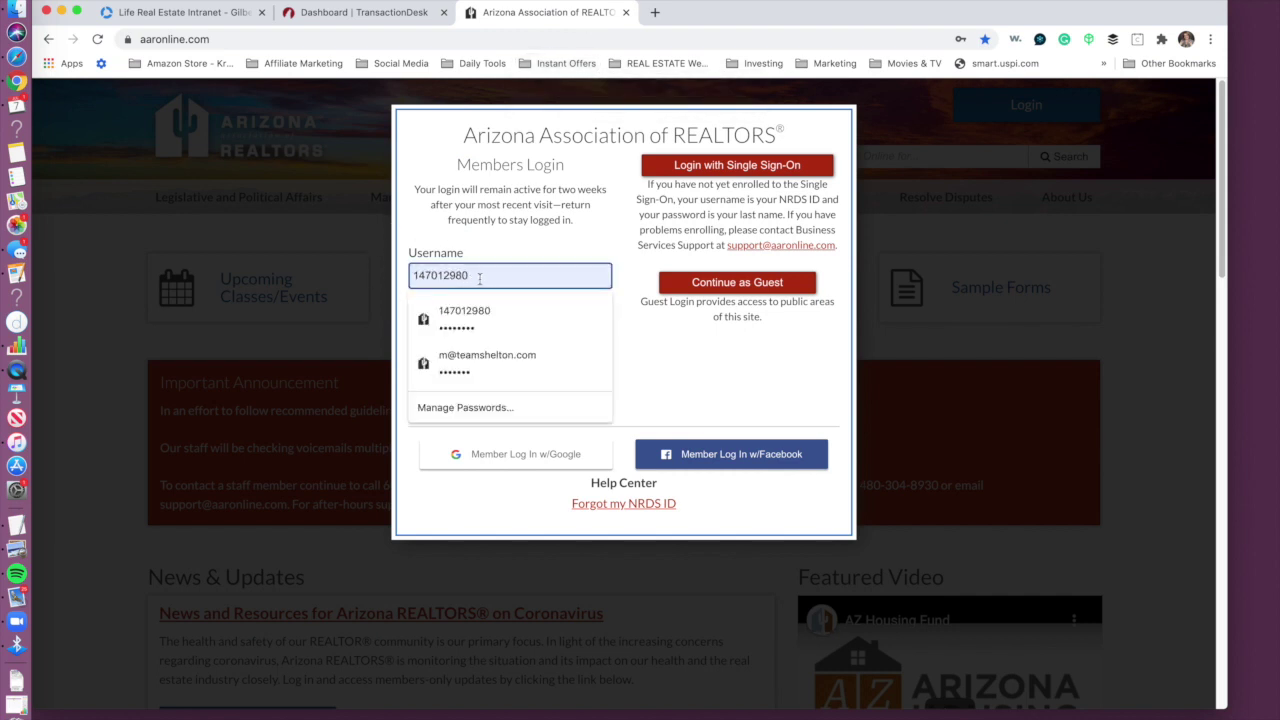
{"action": "left_click_drag", "start_coordinate": [476, 277], "coordinate": [370, 282]}
Step: Open another tab and start typing 'nerds' into Google's search box
{"action": "left_click", "coordinate": [655, 12]}
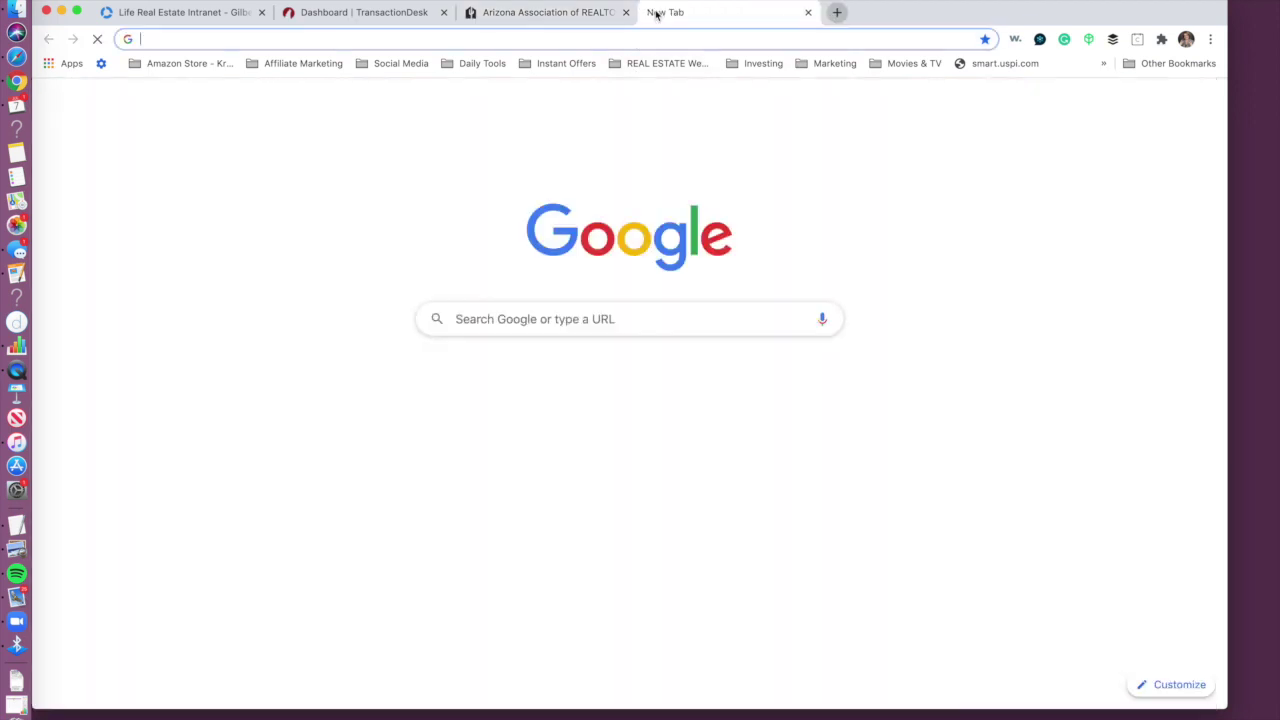
{"action": "left_click", "coordinate": [527, 317]}
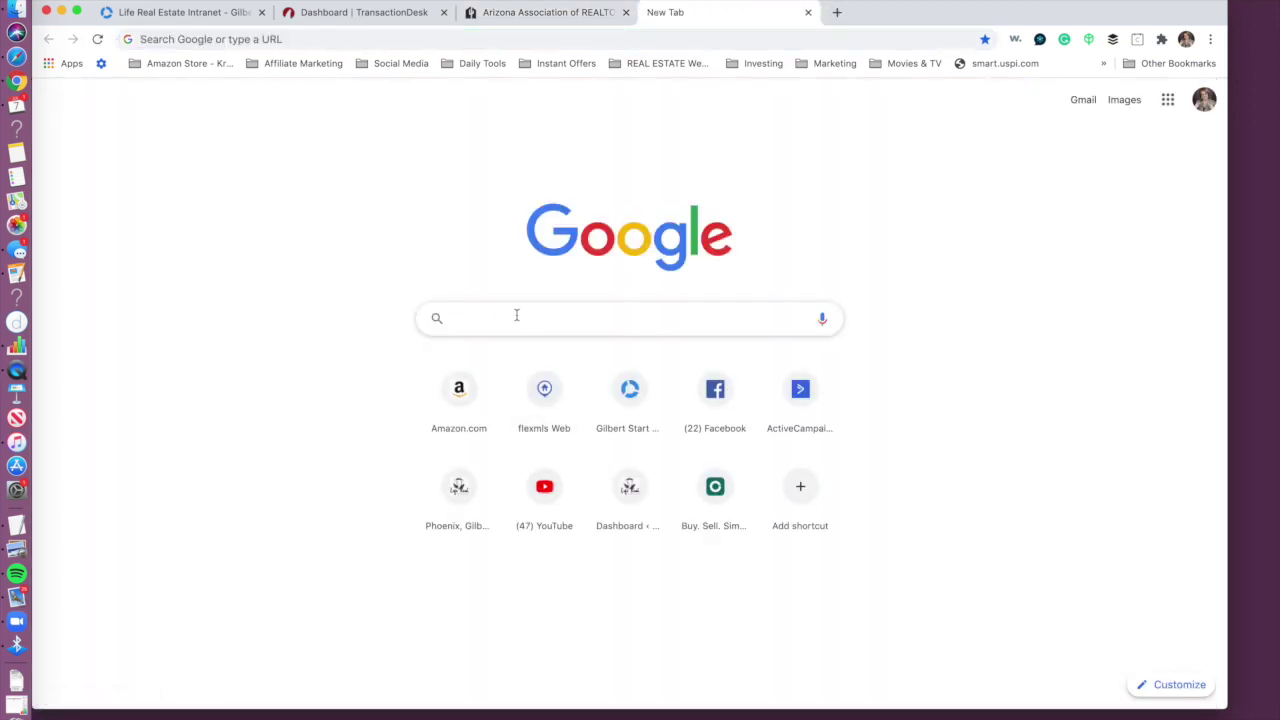
{"action": "type", "text": "nerds"}
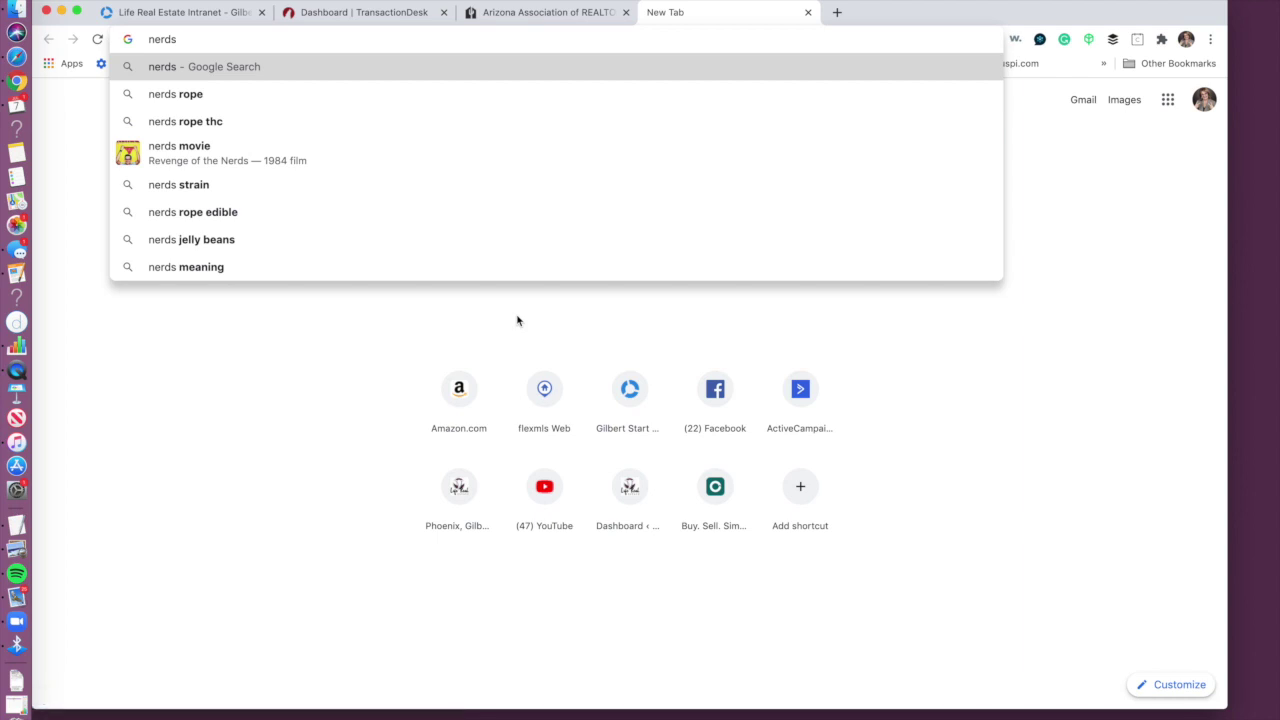
Step: Search Google for 'nrds number' and open the Find your NRDS ID – Connect.Realtor result
{"action": "key", "text": "BackSpace"}
{"action": "key", "text": "BackSpace"}
{"action": "key", "text": "BackSpace"}
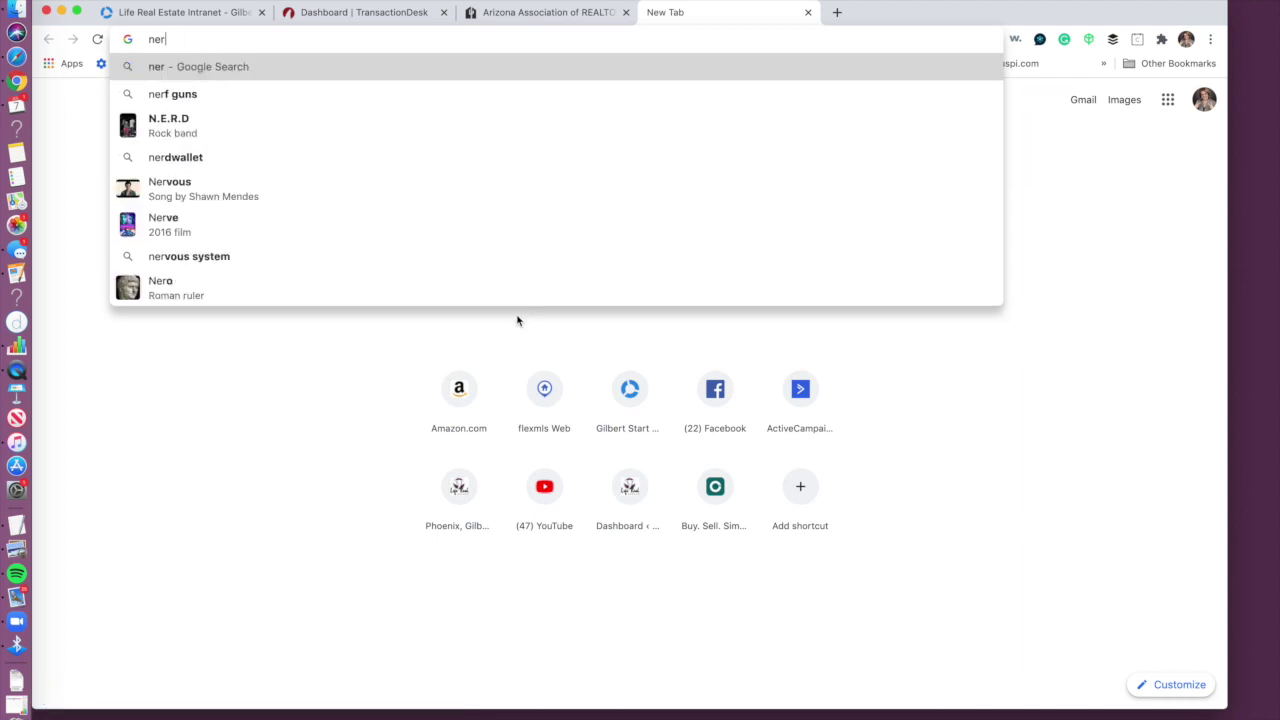
{"action": "key", "text": "BackSpace"}
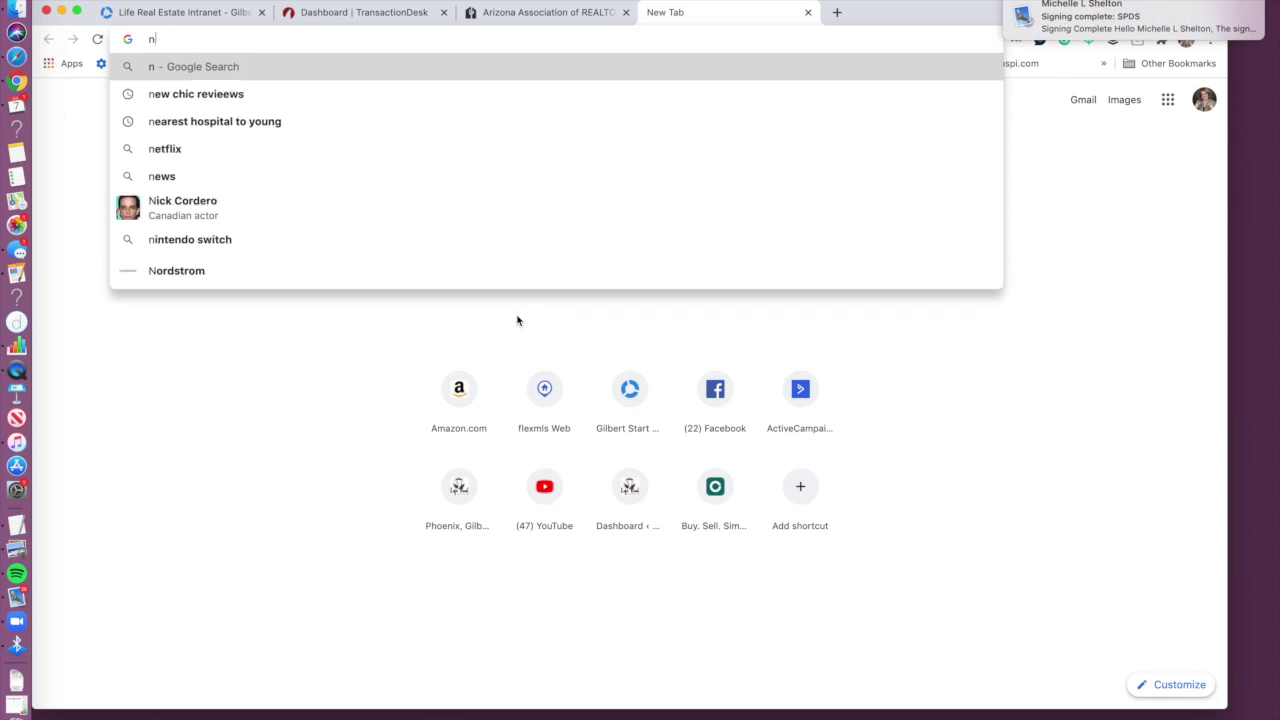
{"action": "type", "text": "rds"}
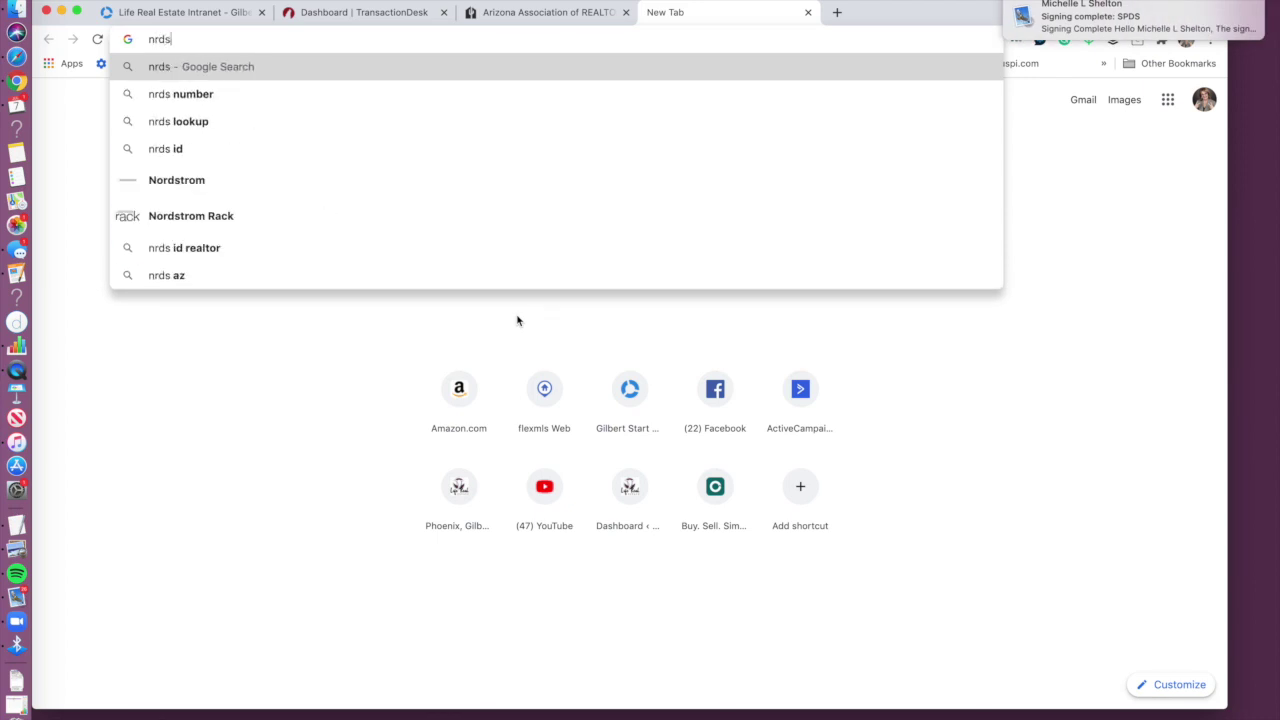
{"action": "type", "text": " number"}
{"action": "key", "text": "Return"}
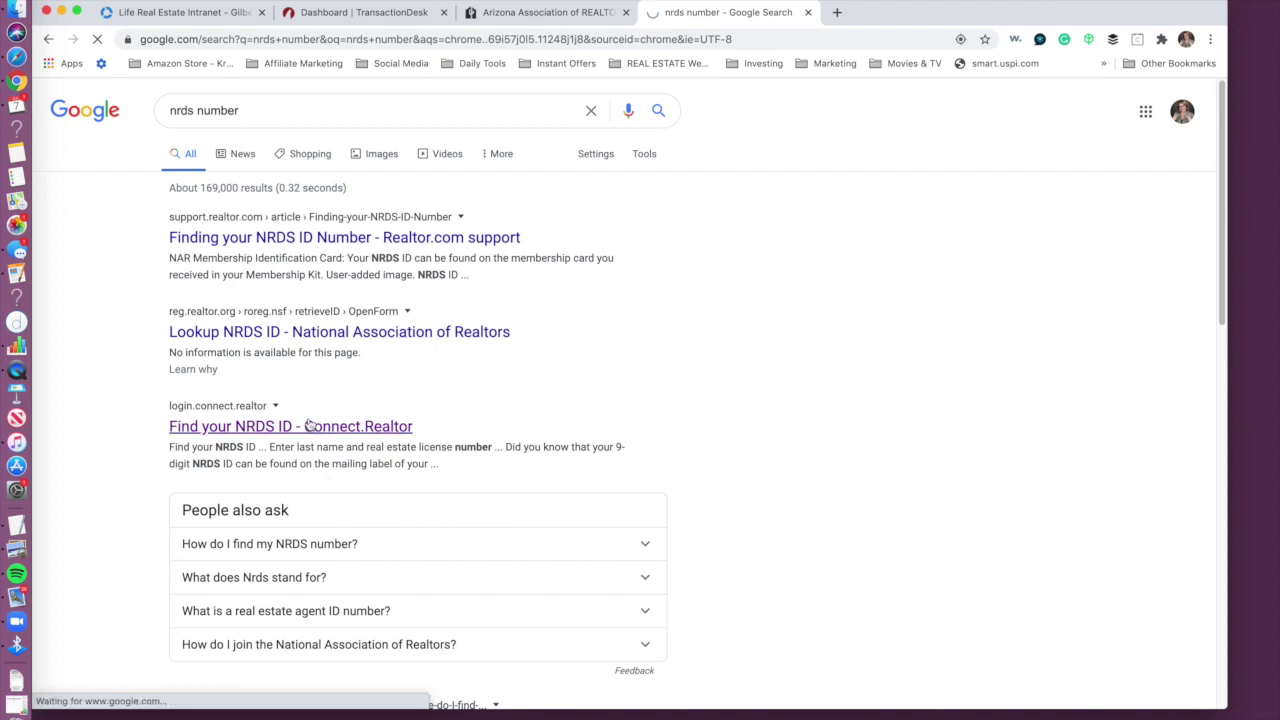
{"action": "left_click", "coordinate": [276, 426]}
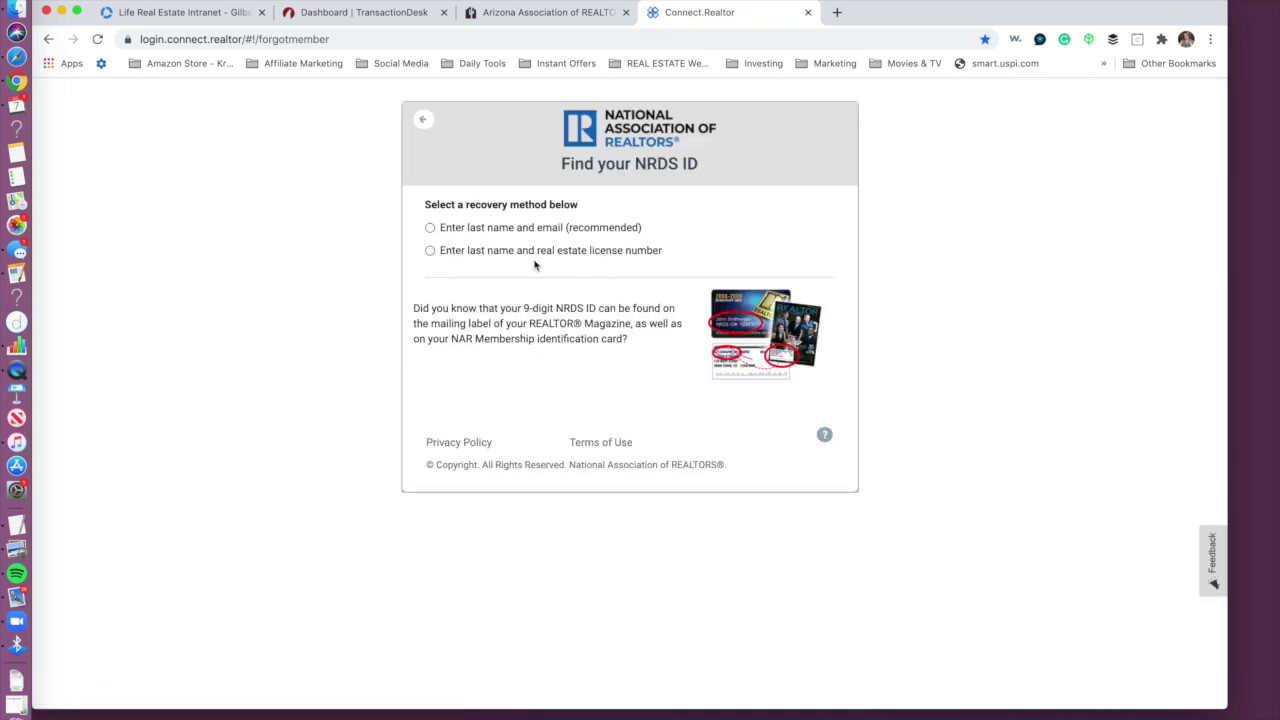
Step: Choose recovery by last name and email, enter the member's last name and email, and submit
{"action": "left_click", "coordinate": [430, 228]}
{"action": "left_click", "coordinate": [462, 257]}
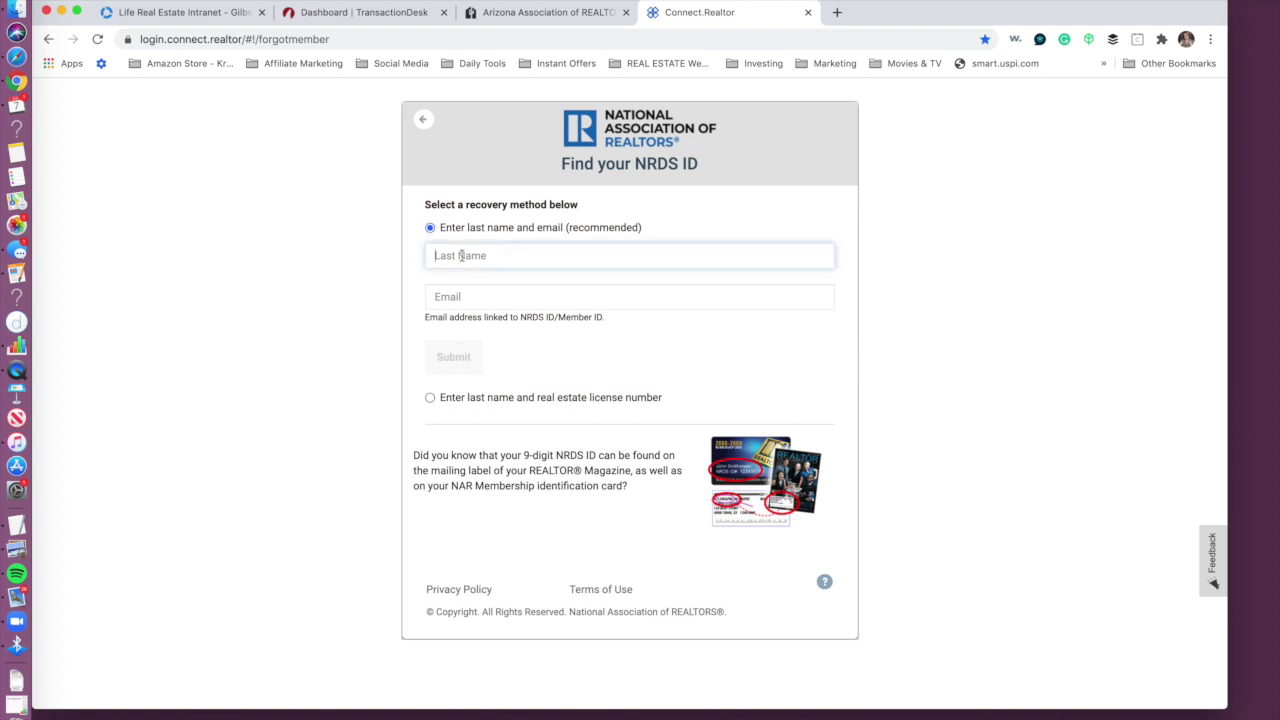
{"action": "type", "text": "Shelton"}
{"action": "key", "text": "Tab"}
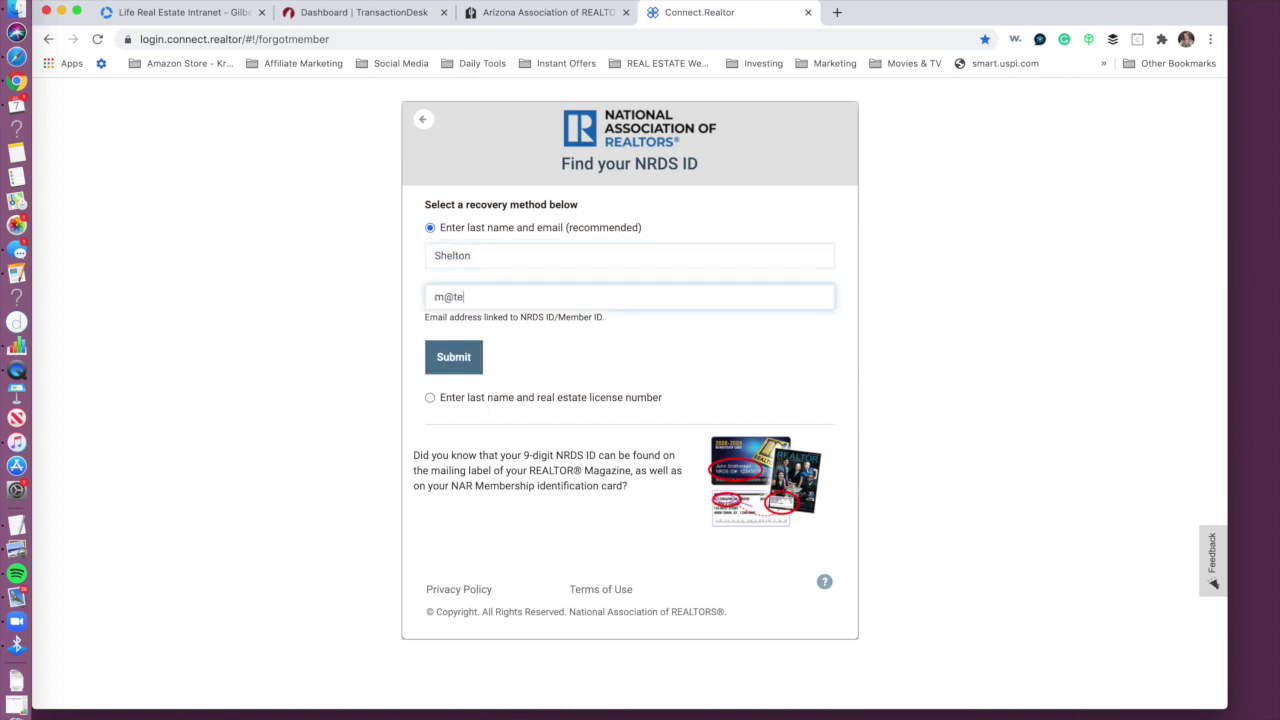
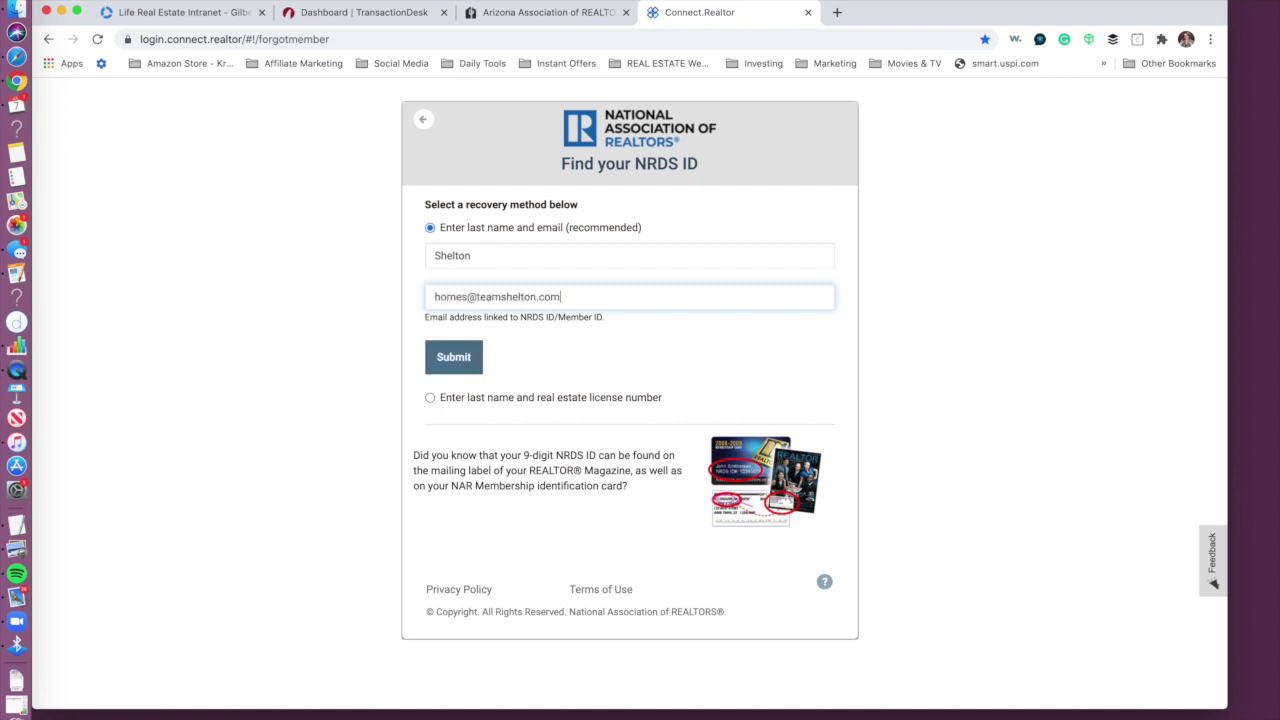
{"action": "key", "text": "Return"}
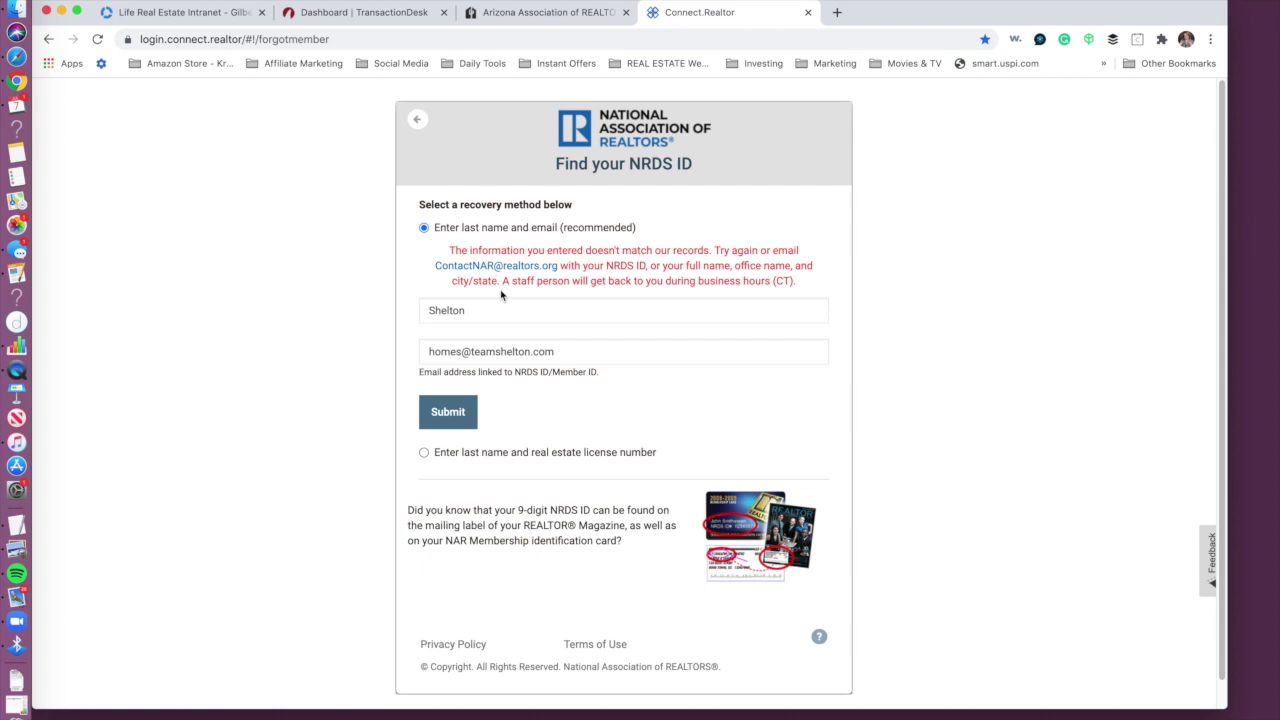
Step: Correct the email, resubmit, copy the revealed NRDS ID, and return to the aaronline.com login
{"action": "left_click", "coordinate": [586, 343]}
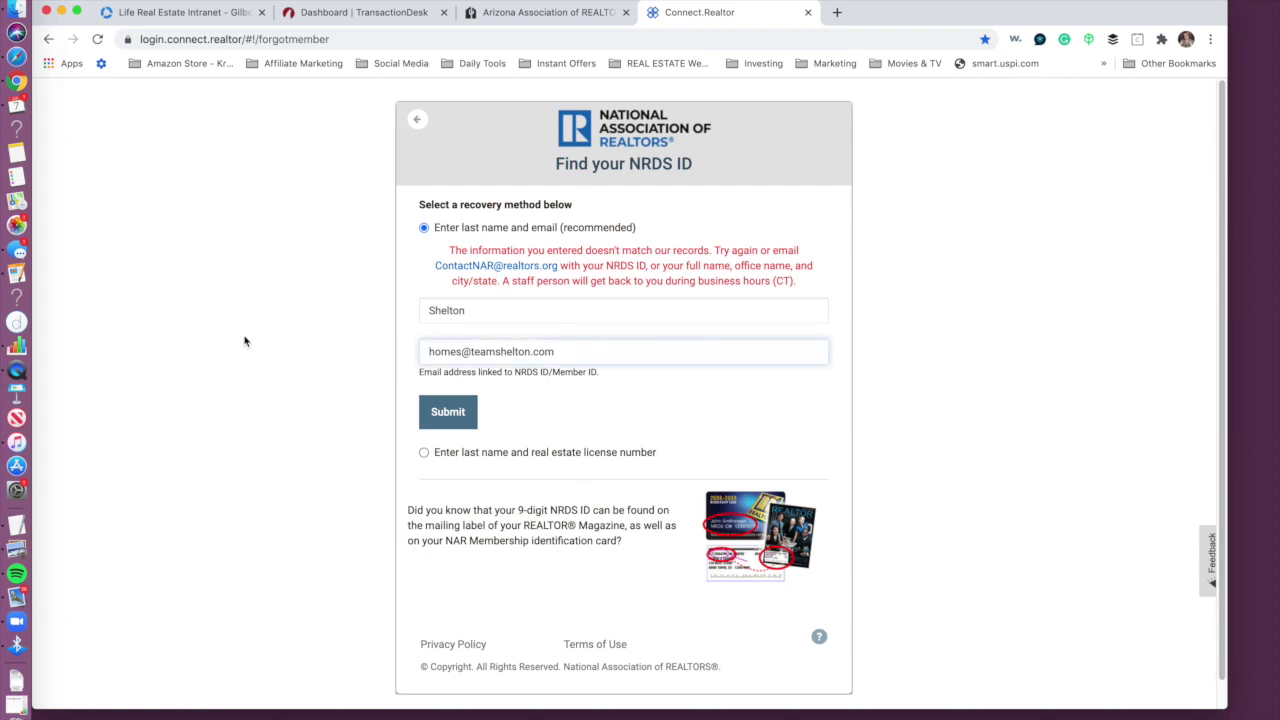
{"action": "left_click", "coordinate": [514, 350]}
{"action": "key", "text": "super+a"}
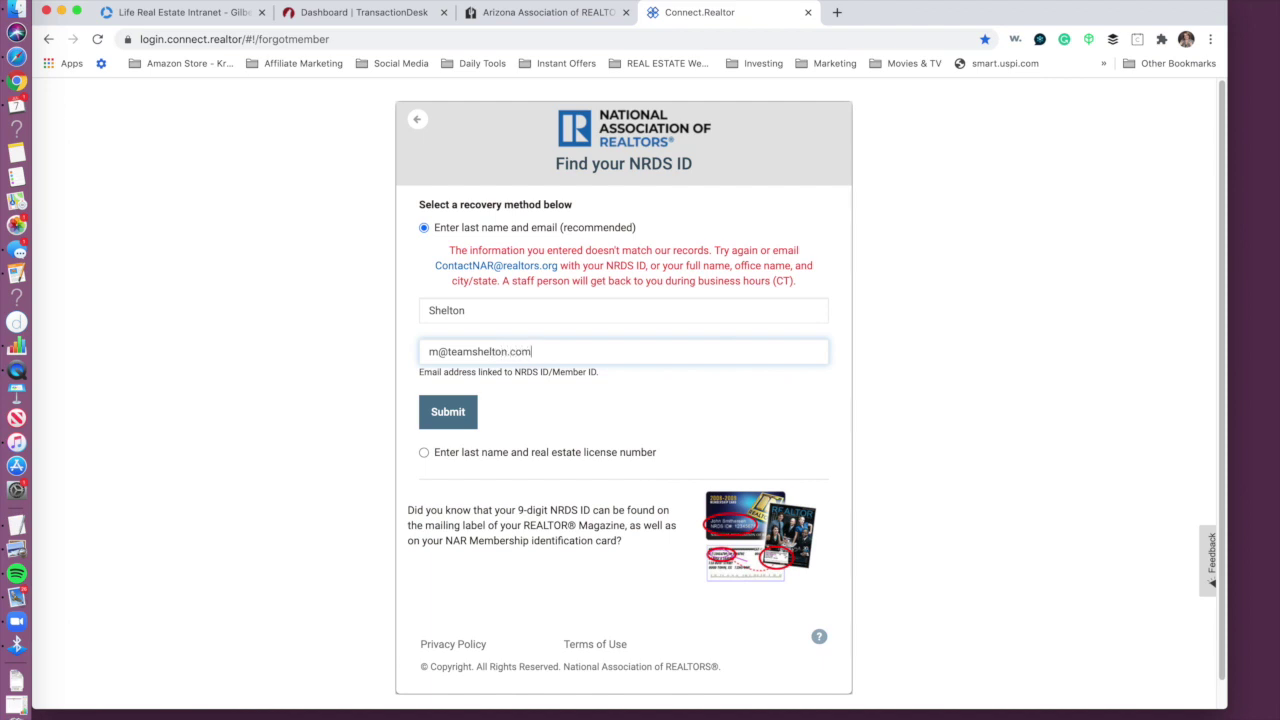
{"action": "key", "text": "Return"}
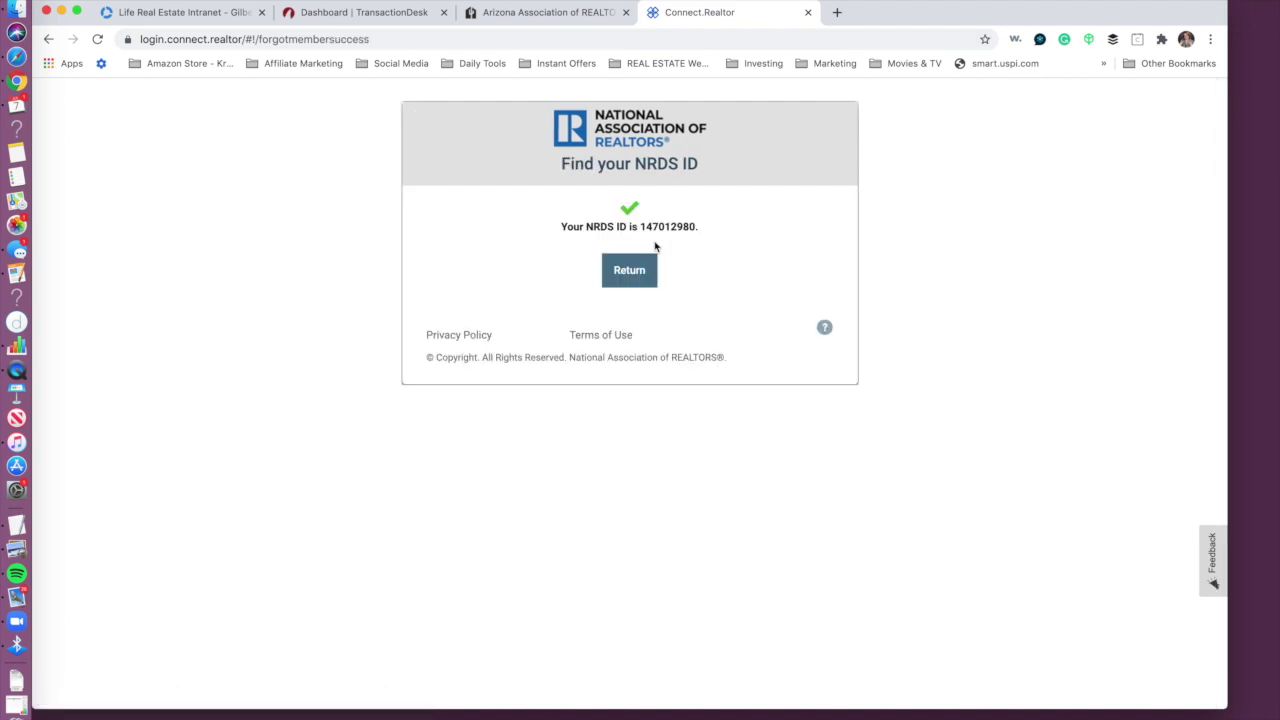
{"action": "left_click_drag", "start_coordinate": [706, 228], "coordinate": [640, 224]}
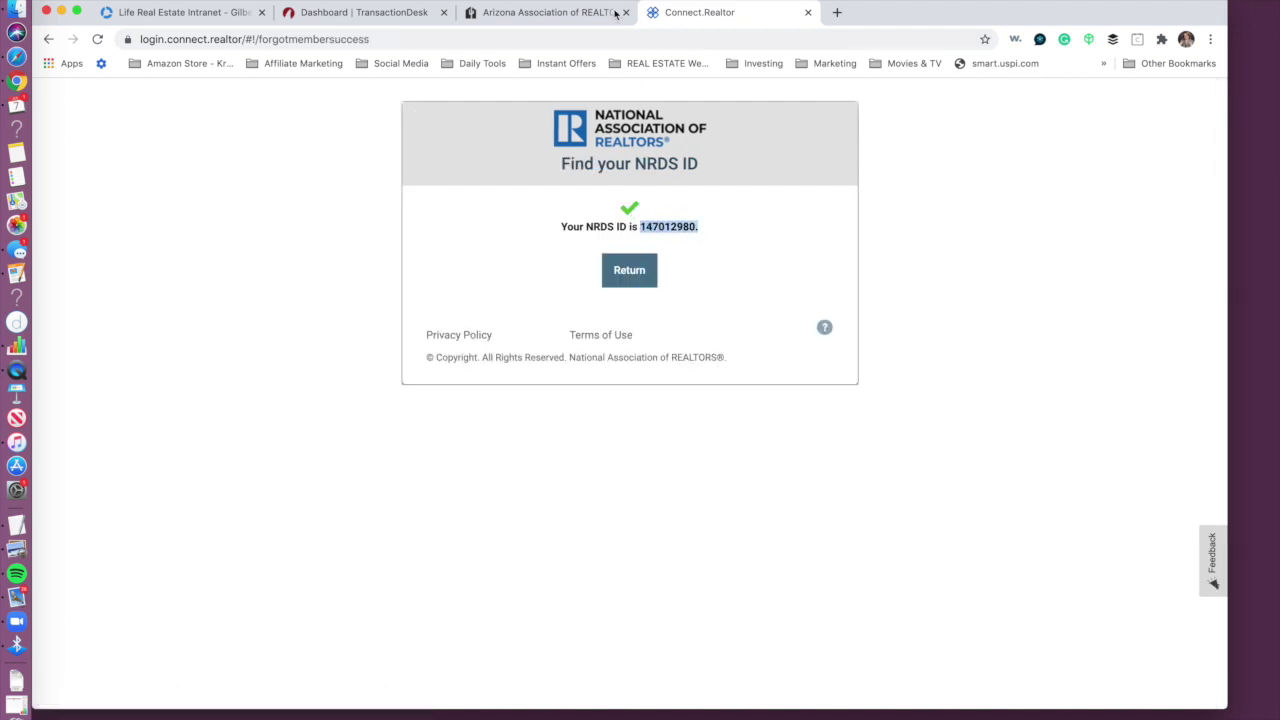
{"action": "left_click", "coordinate": [612, 13]}
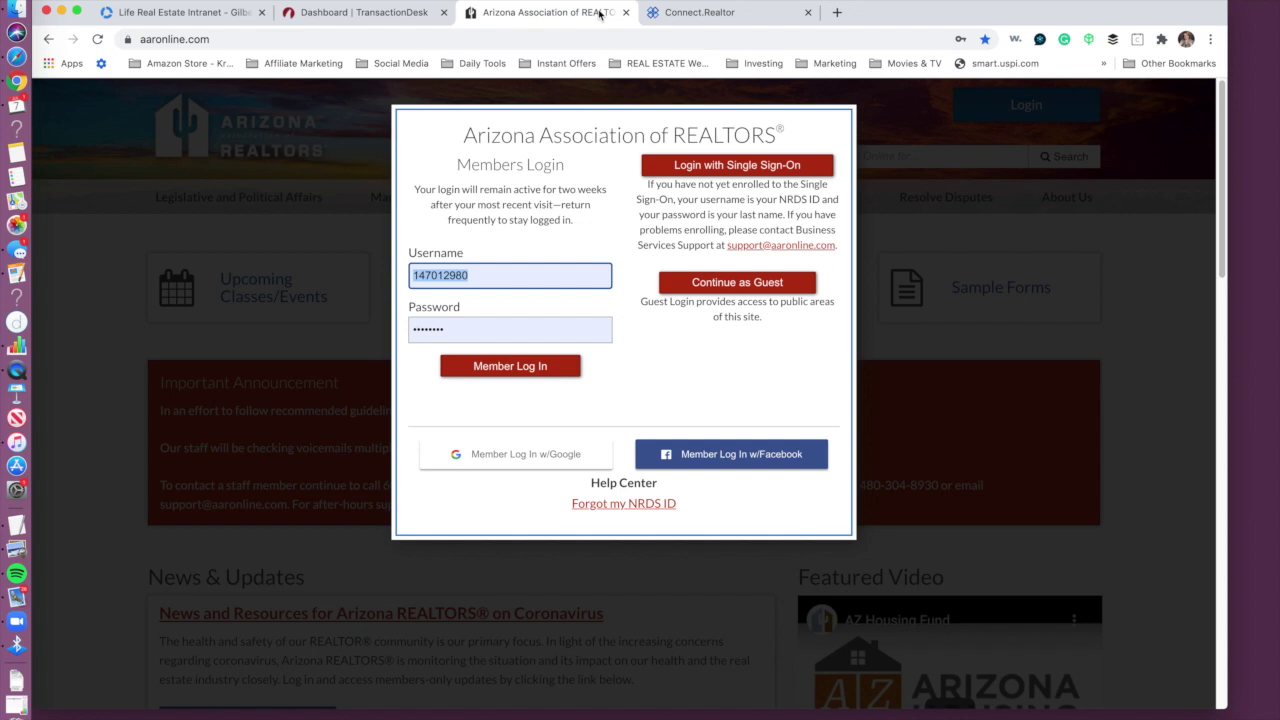
Step: Log in to the Arizona REALTORS member site with the saved credentials
{"action": "left_click", "coordinate": [478, 270]}
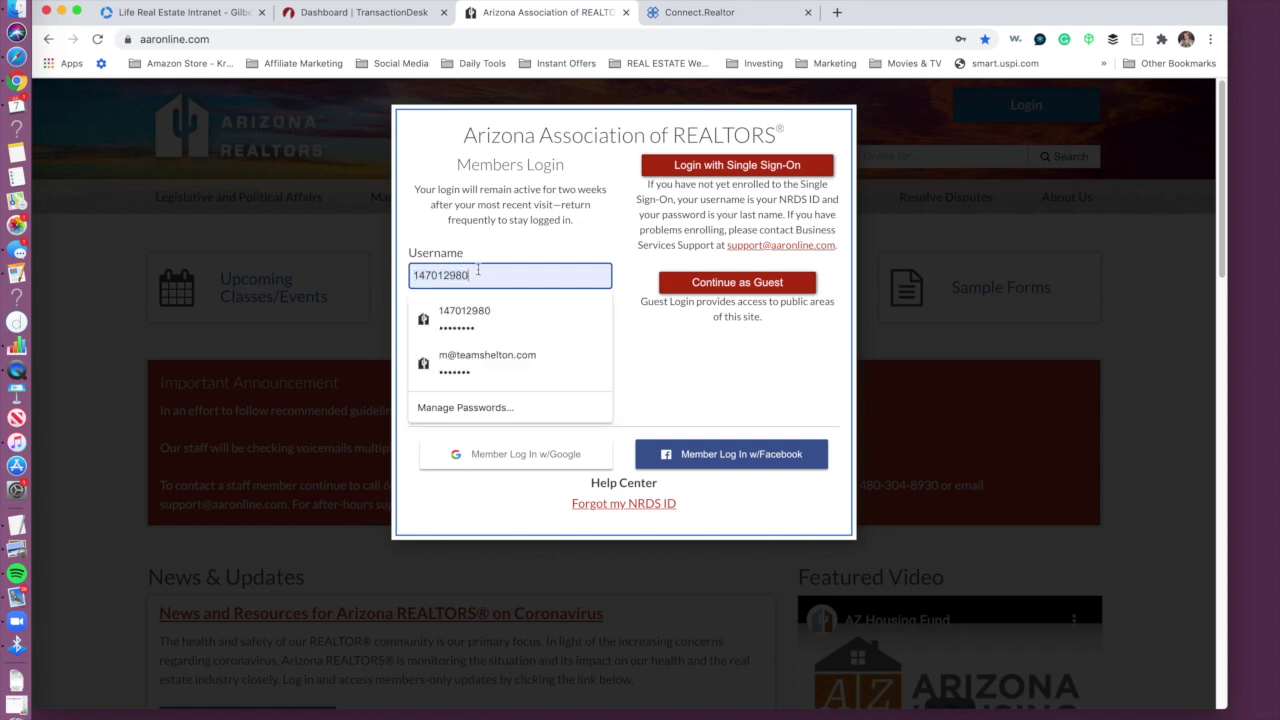
{"action": "left_click", "coordinate": [518, 324]}
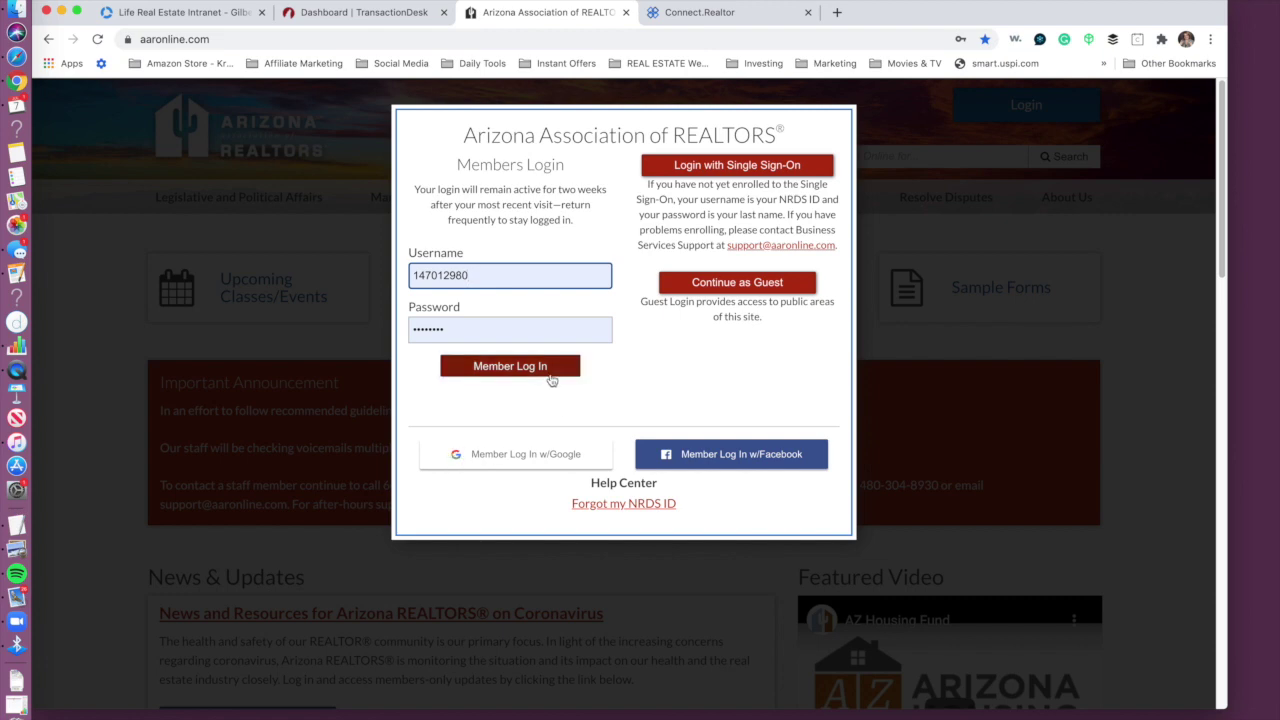
{"action": "left_click", "coordinate": [530, 367]}
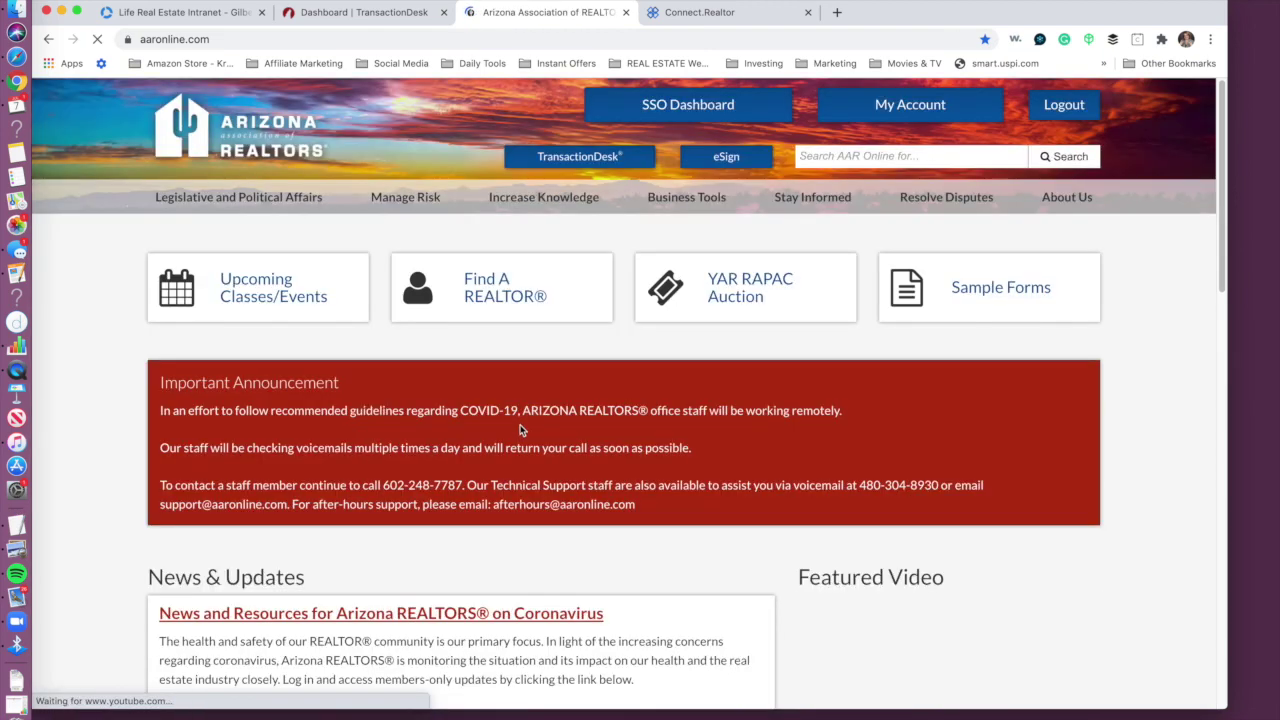
Step: Open the TransactionDesk page from the Arizona REALTORS home page and launch TransactionDesk®
{"action": "left_click", "coordinate": [656, 112]}
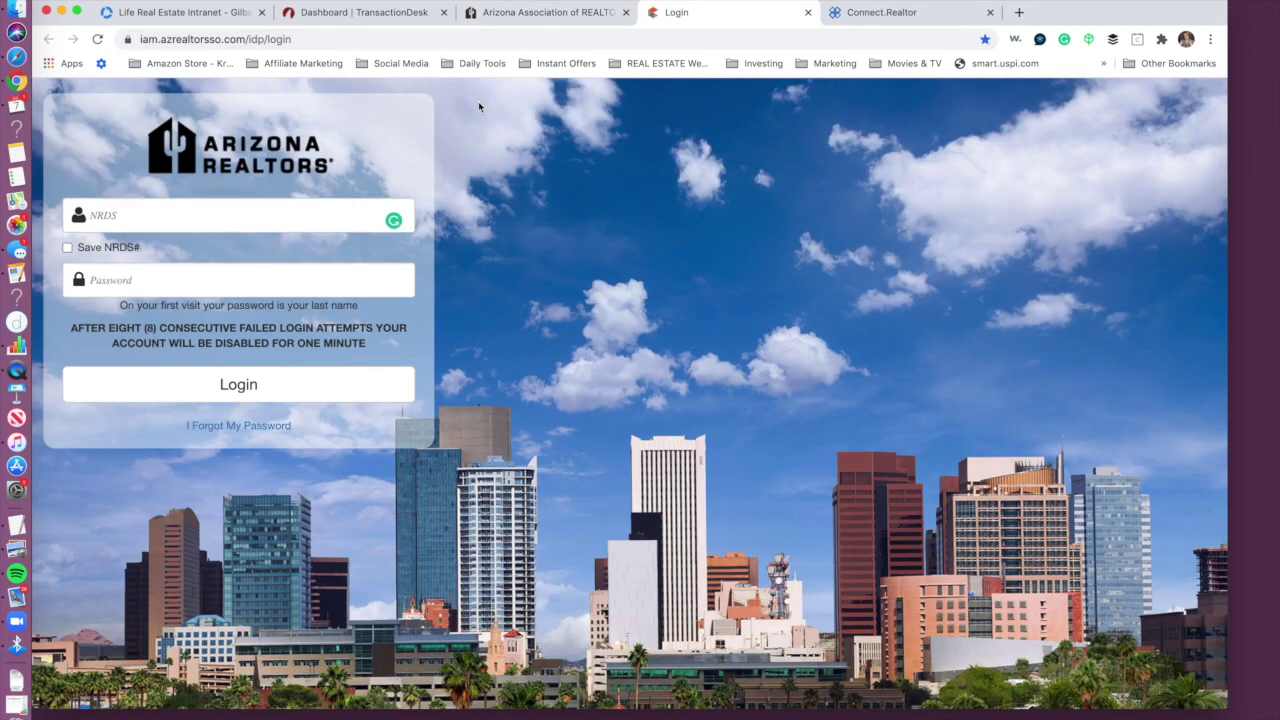
{"action": "left_click", "coordinate": [571, 13]}
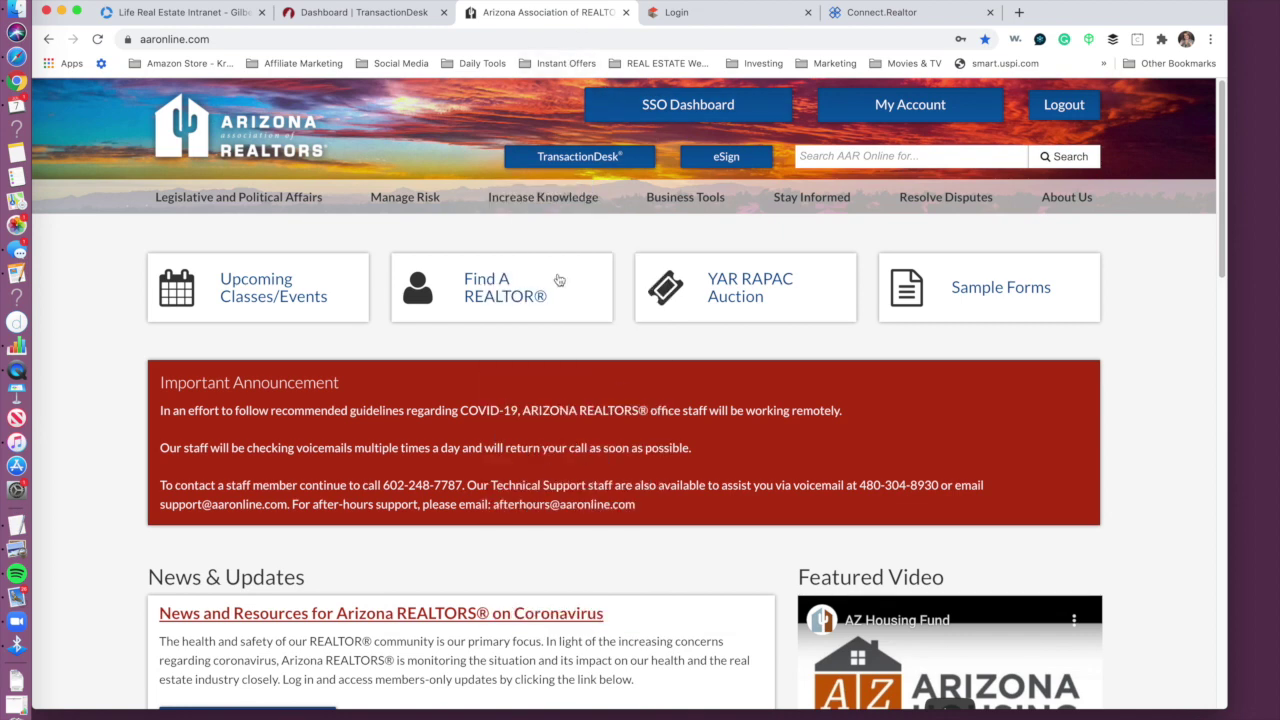
{"action": "left_click", "coordinate": [598, 160]}
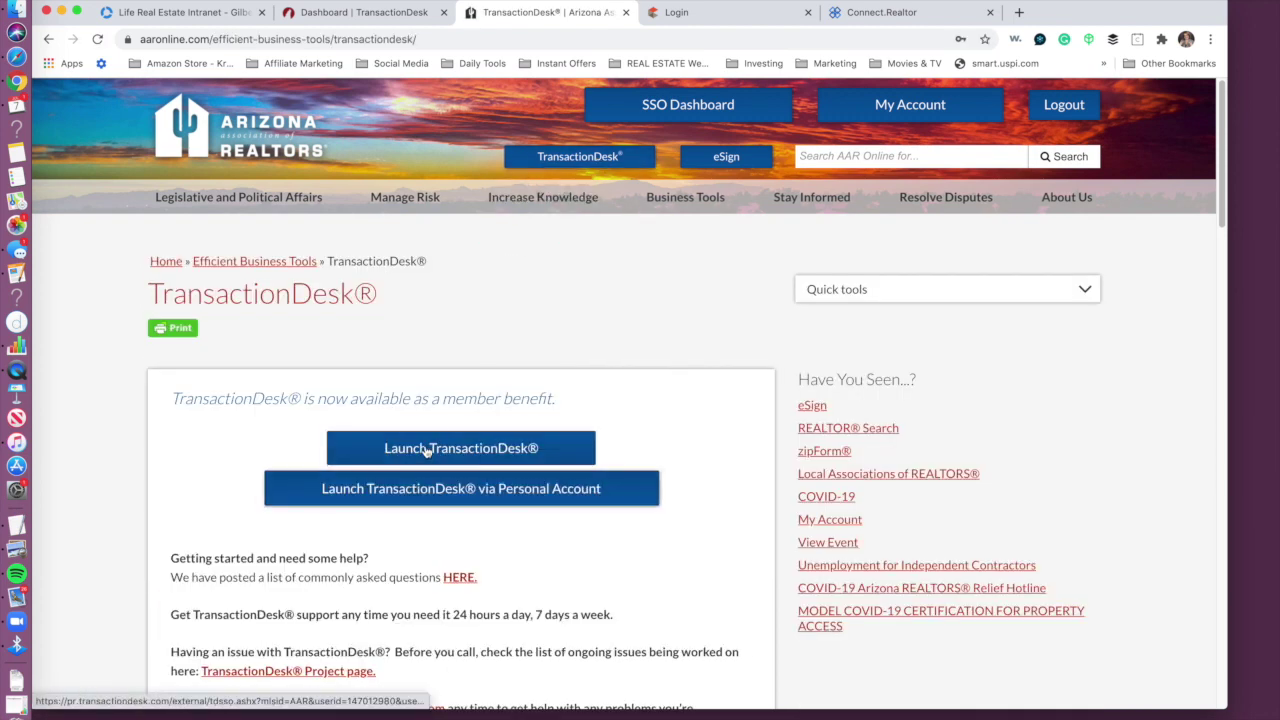
{"action": "left_click", "coordinate": [426, 449]}
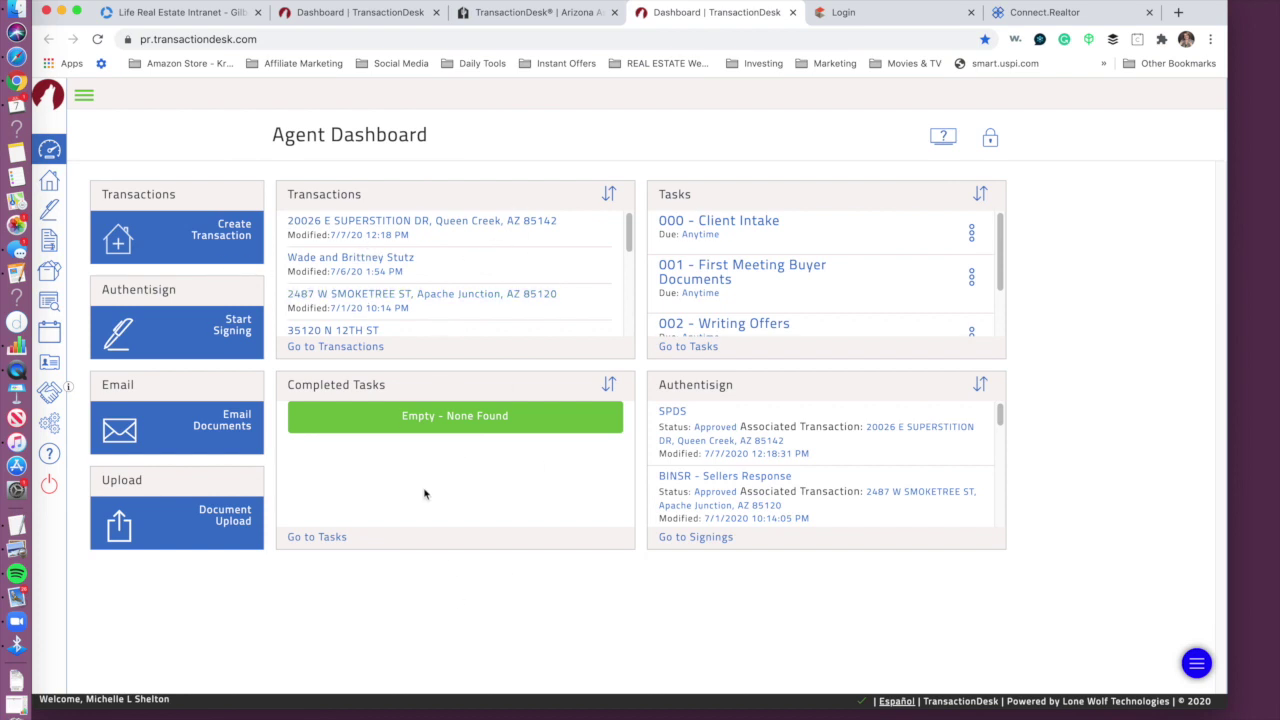
Step: Start a new transaction named 'listing - address', leaving Template and Import Data unset
{"action": "left_click", "coordinate": [236, 230]}
{"action": "left_click", "coordinate": [593, 167]}
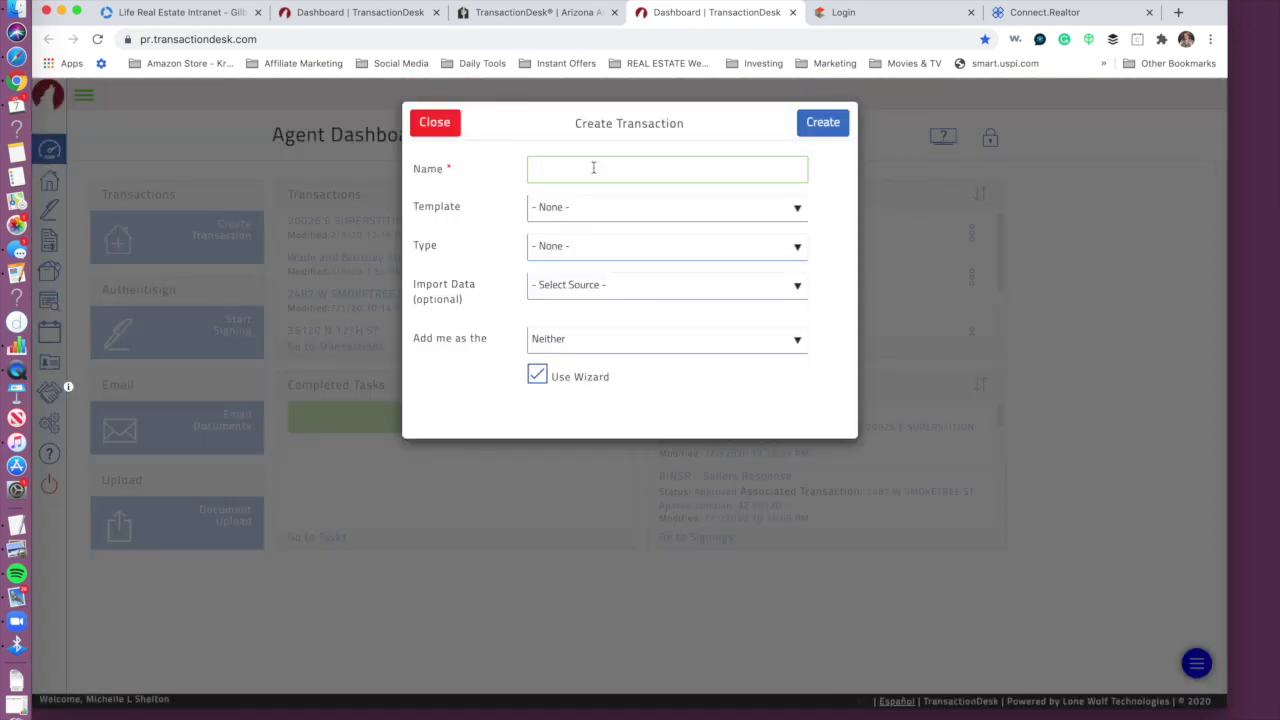
{"action": "key", "text": "BackSpace"}
{"action": "key", "text": "BackSpace"}
{"action": "key", "text": "BackSpace"}
{"action": "type", "text": "listi"}
{"action": "left_click", "coordinate": [591, 208]}
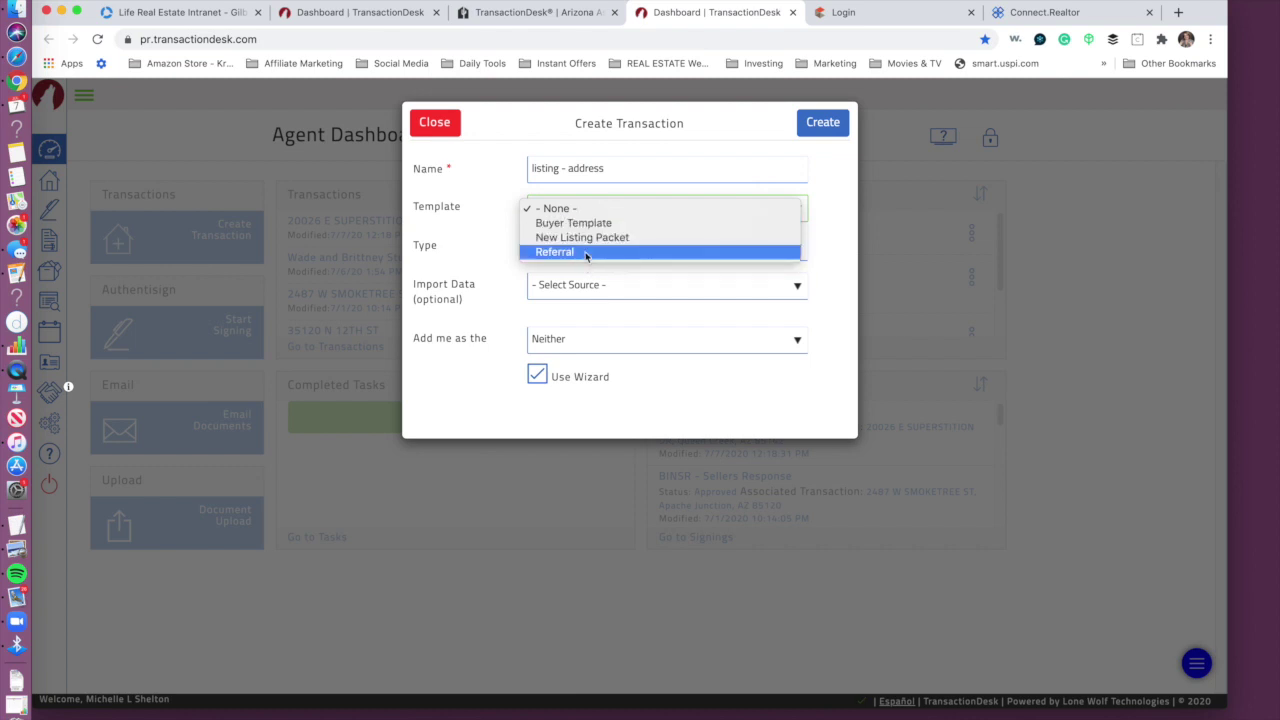
{"action": "left_click", "coordinate": [714, 288]}
{"action": "left_click", "coordinate": [714, 288]}
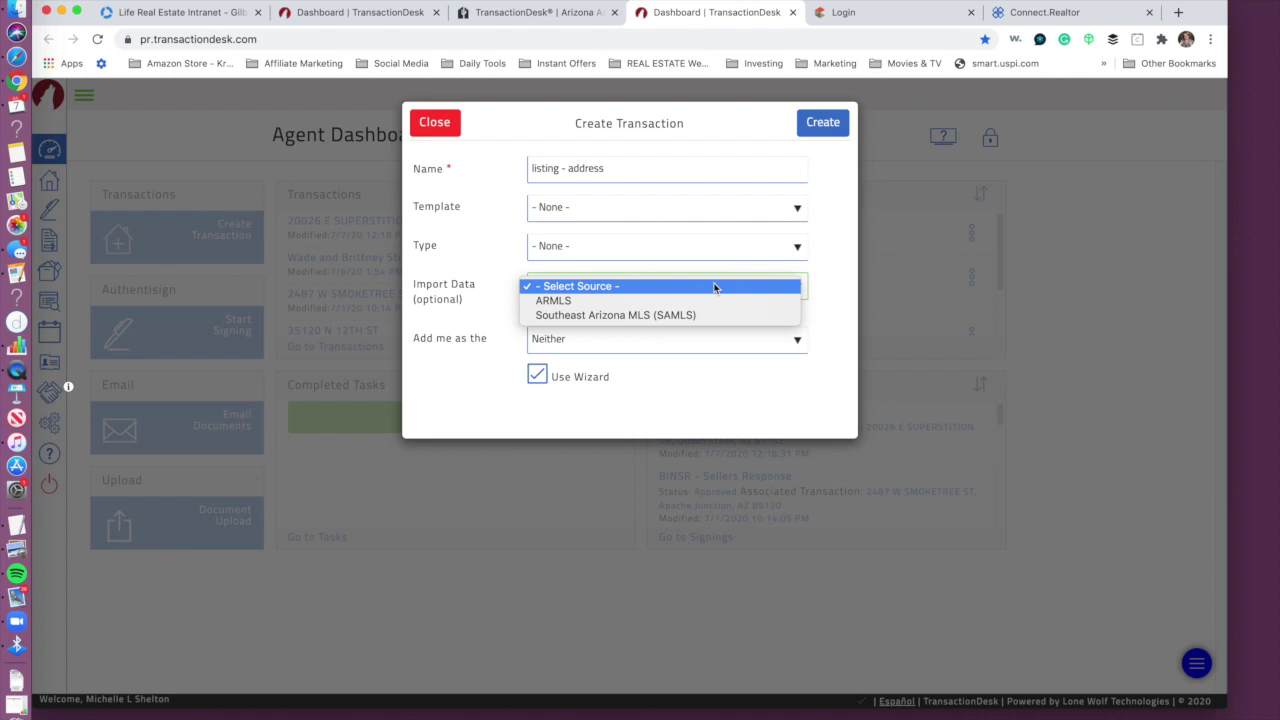
{"action": "left_click", "coordinate": [639, 288]}
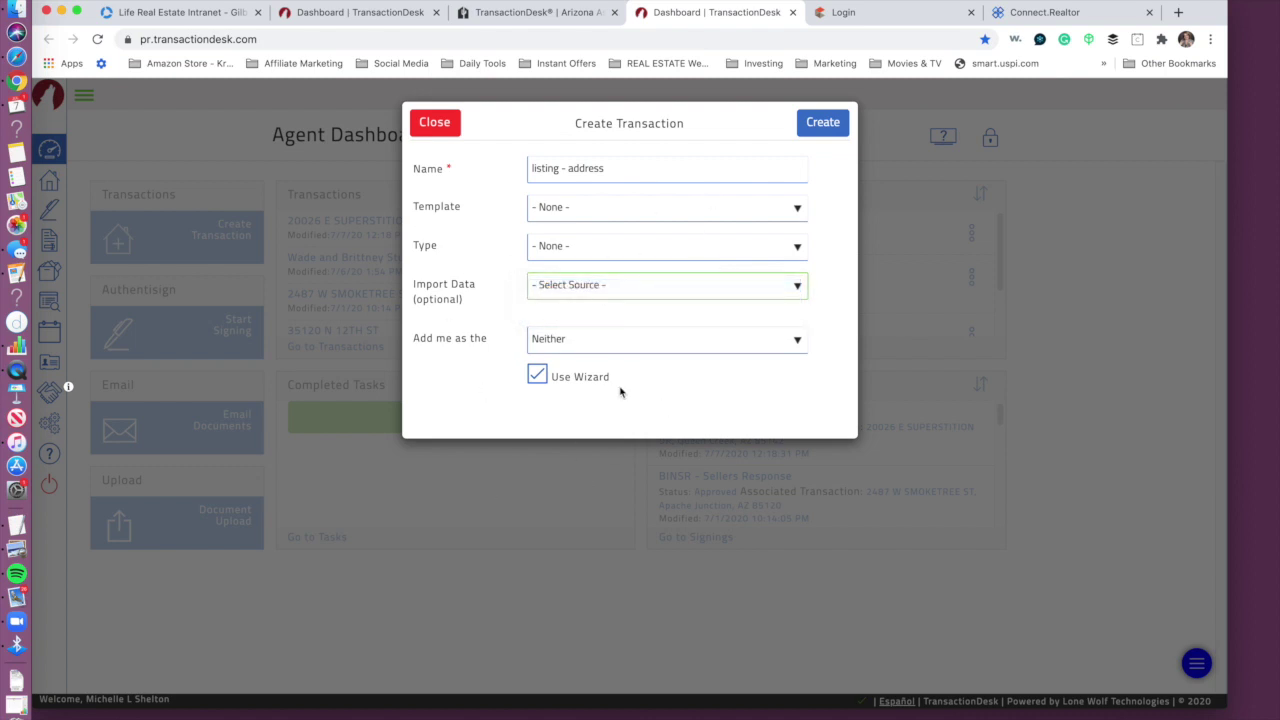
Step: Create the transaction and save its details to reach the Transaction Dashboard
{"action": "left_click", "coordinate": [815, 125]}
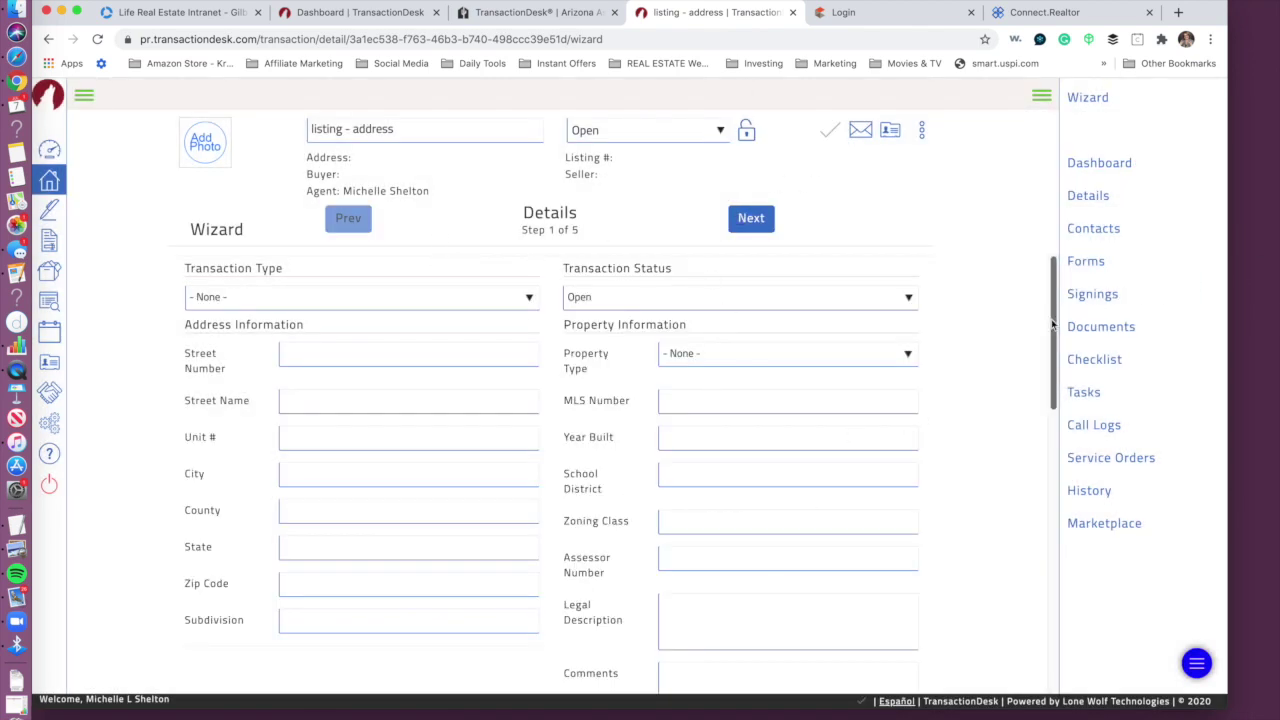
{"action": "left_click_drag", "start_coordinate": [1051, 325], "coordinate": [1051, 603]}
{"action": "left_click", "coordinate": [551, 584]}
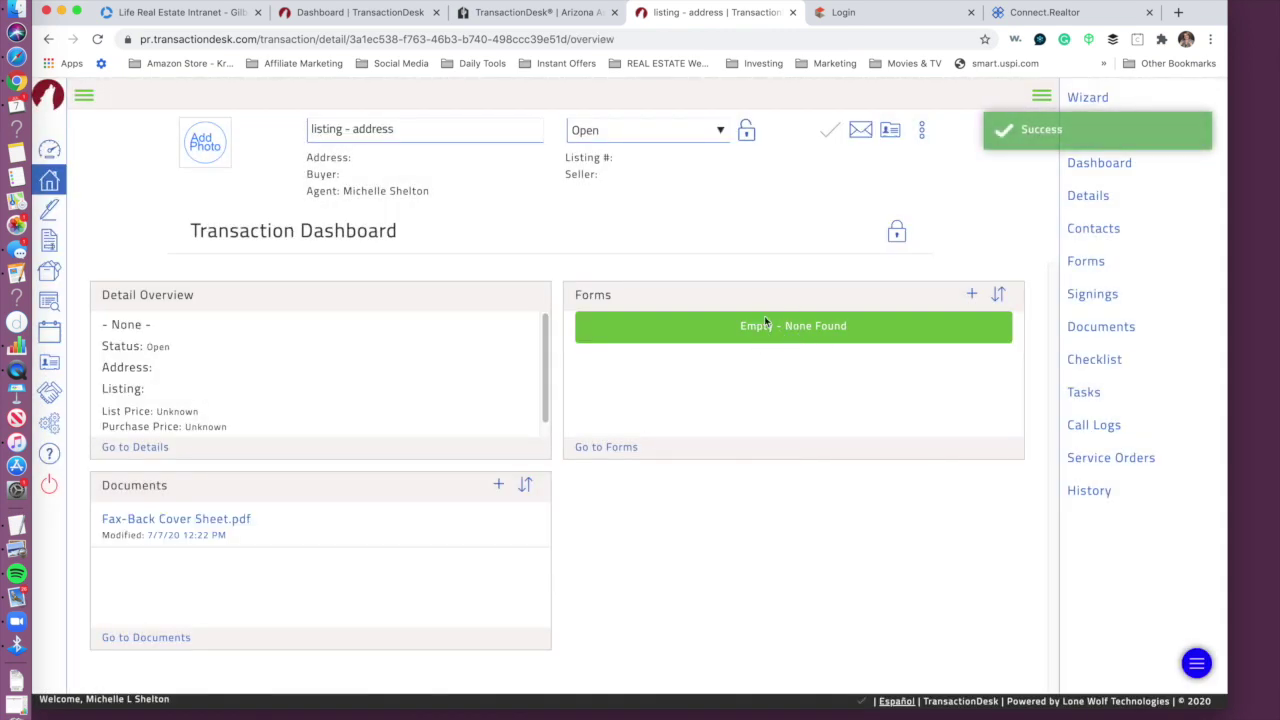
Step: Search forms for 'exclusive' and add Exclusive Right to Sell/Rent and Exclusive Agency Residential
{"action": "left_click", "coordinate": [971, 296]}
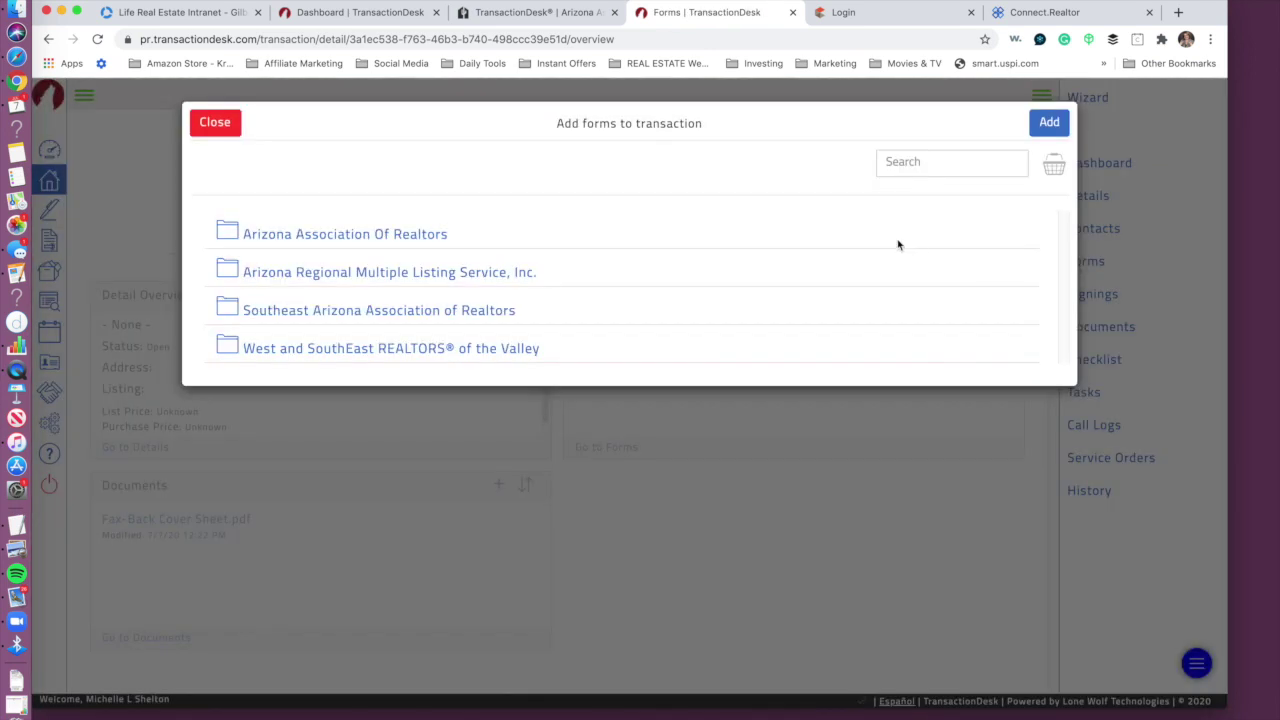
{"action": "left_click", "coordinate": [925, 161]}
{"action": "type", "text": "exclusive"}
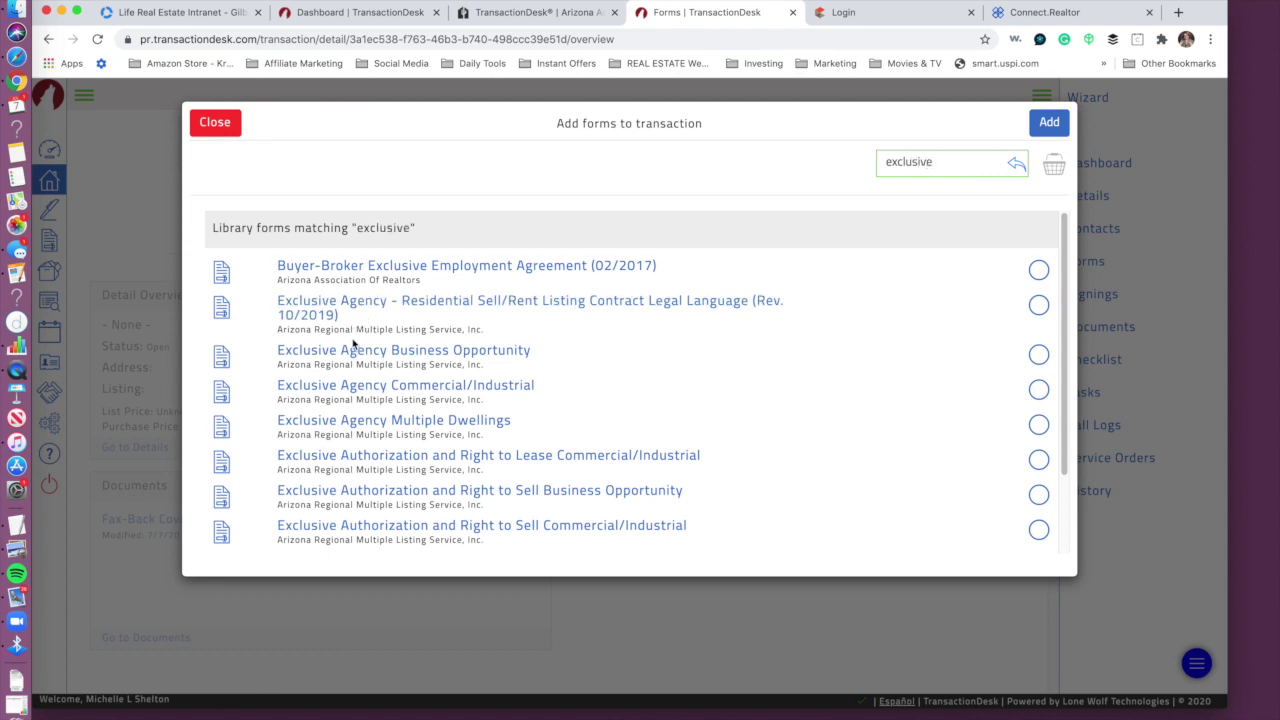
{"action": "scroll", "coordinate": [400, 490], "scroll_direction": "down", "scroll_amount": 3}
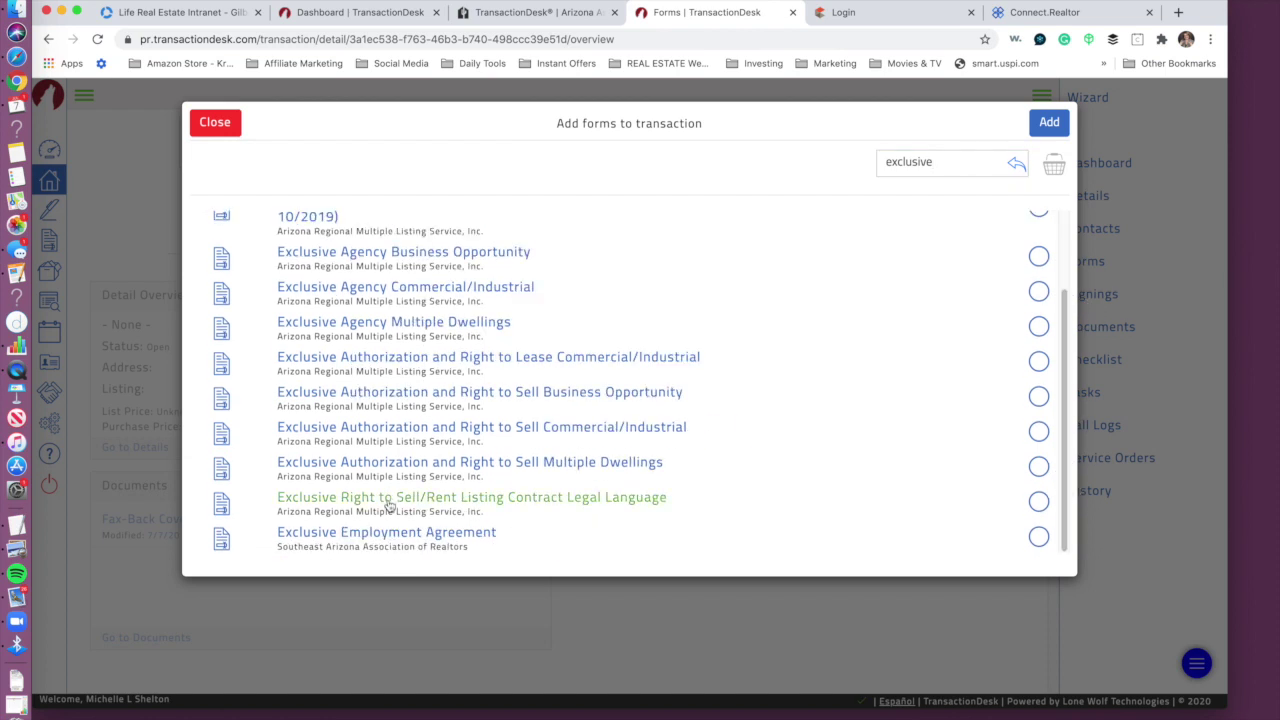
{"action": "left_click", "coordinate": [1038, 502]}
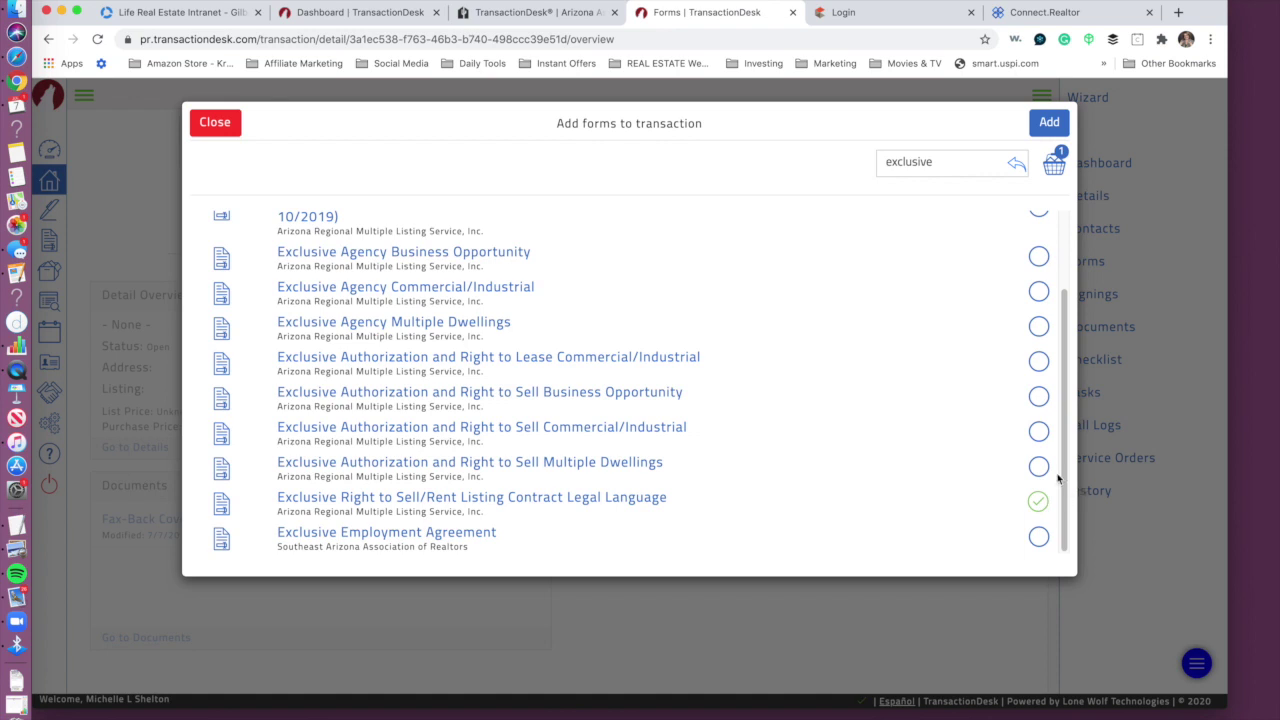
{"action": "left_click_drag", "start_coordinate": [1057, 471], "coordinate": [1037, 300]}
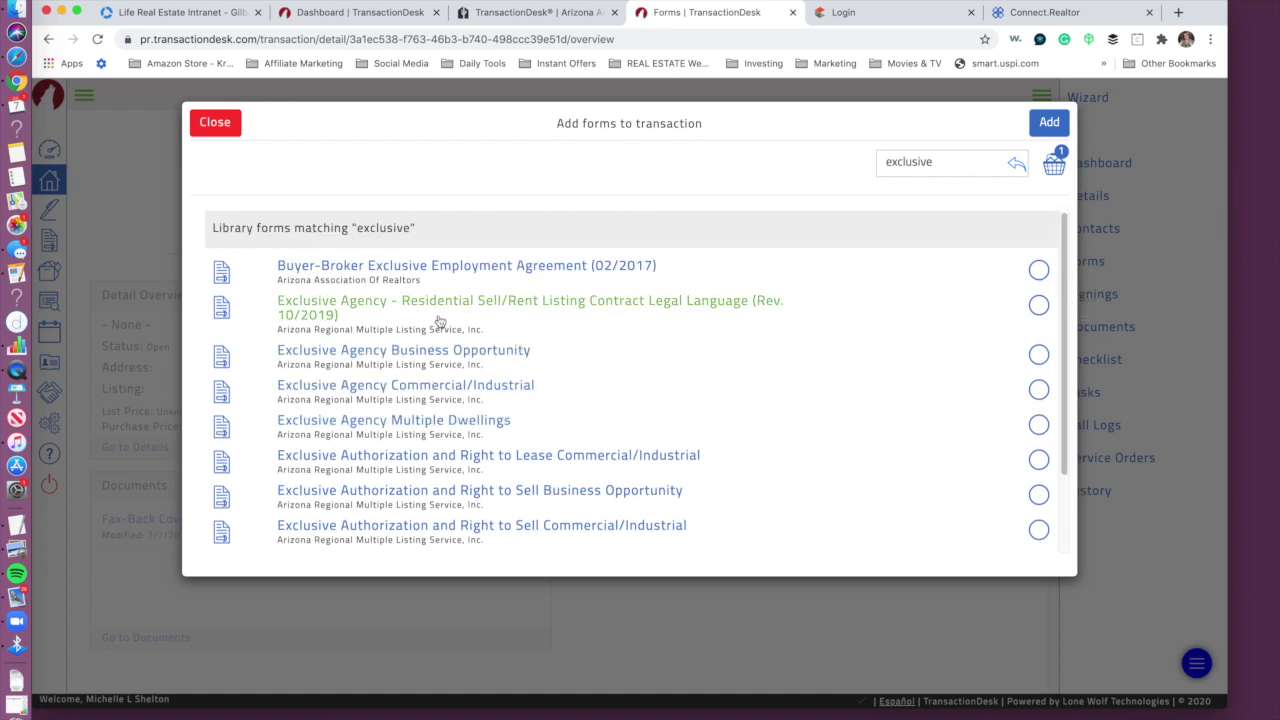
{"action": "left_click", "coordinate": [1038, 306]}
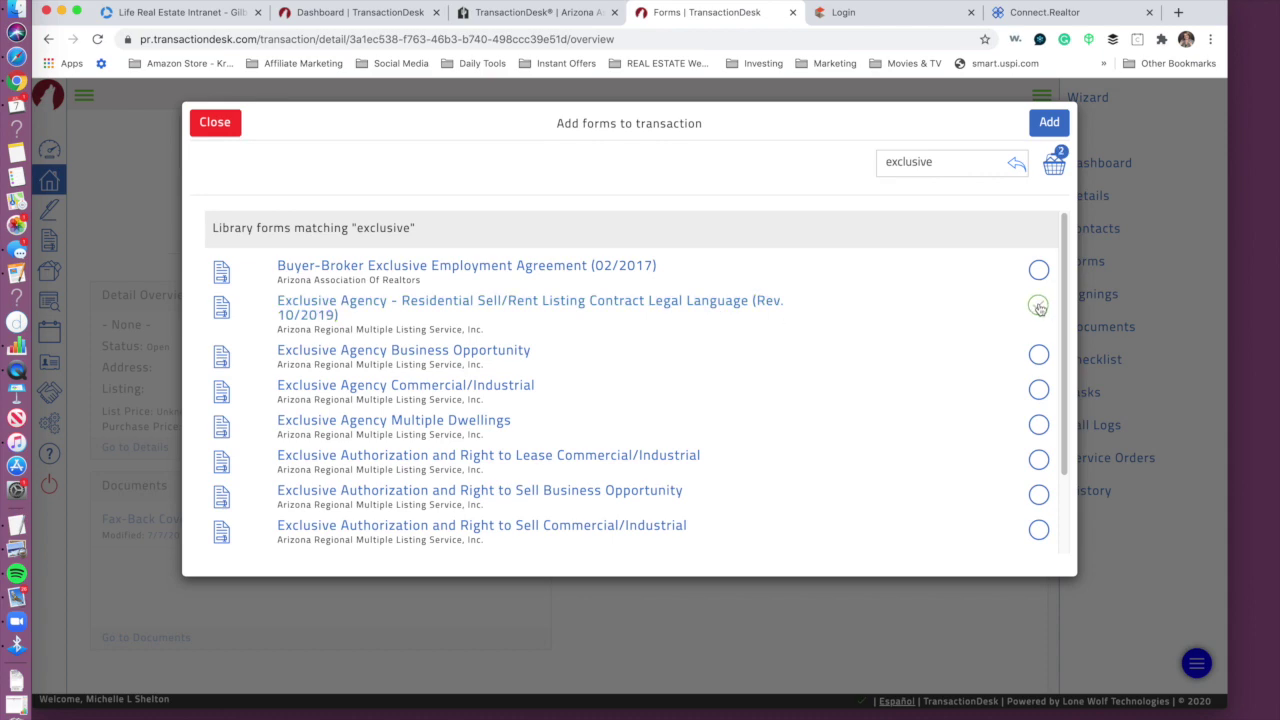
{"action": "left_click", "coordinate": [1046, 122]}
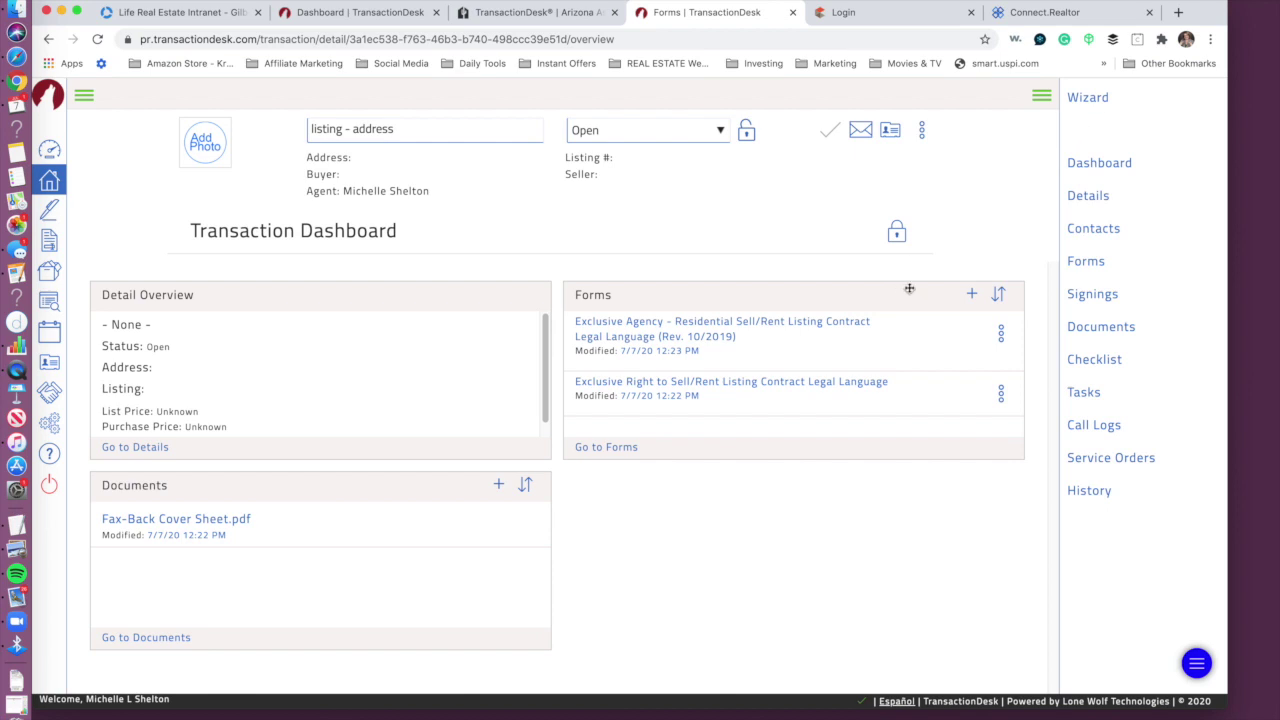
Step: Add Agency Disclosure and Election Seller via a 'real' search, then open Exclusive Right to Sell/Rent
{"action": "left_click", "coordinate": [971, 294]}
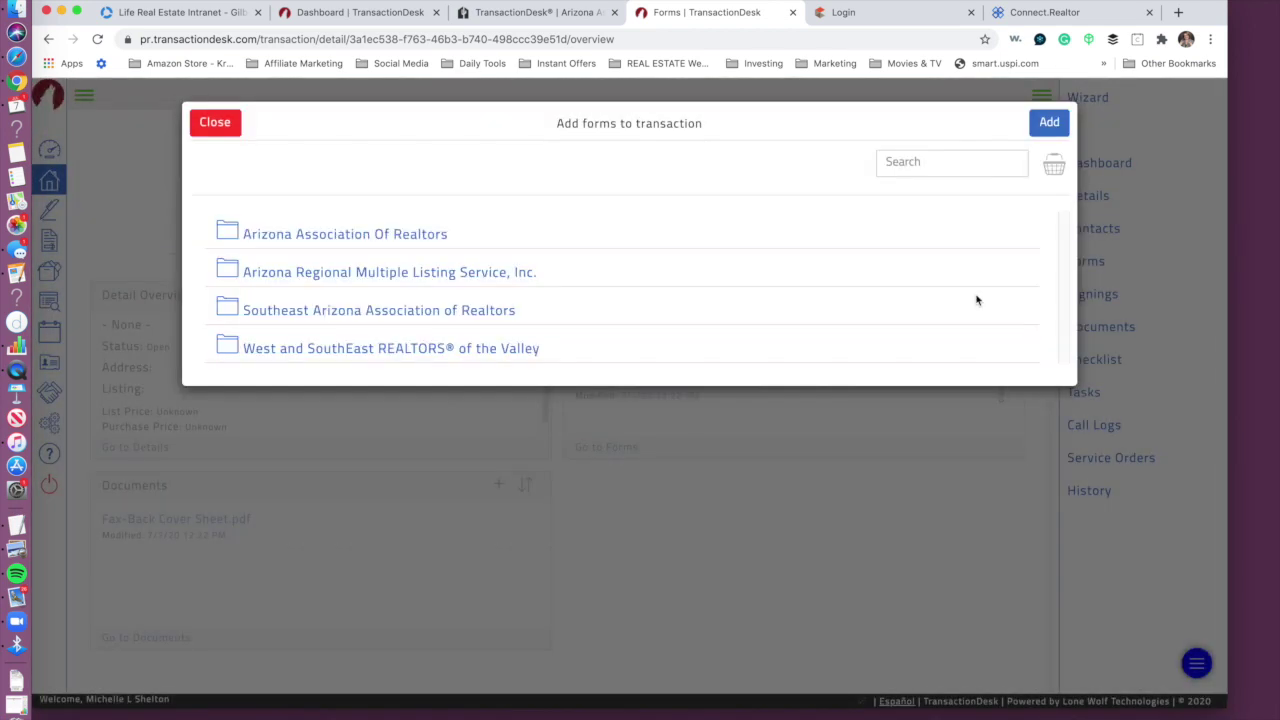
{"action": "left_click", "coordinate": [907, 163]}
{"action": "type", "text": "real"}
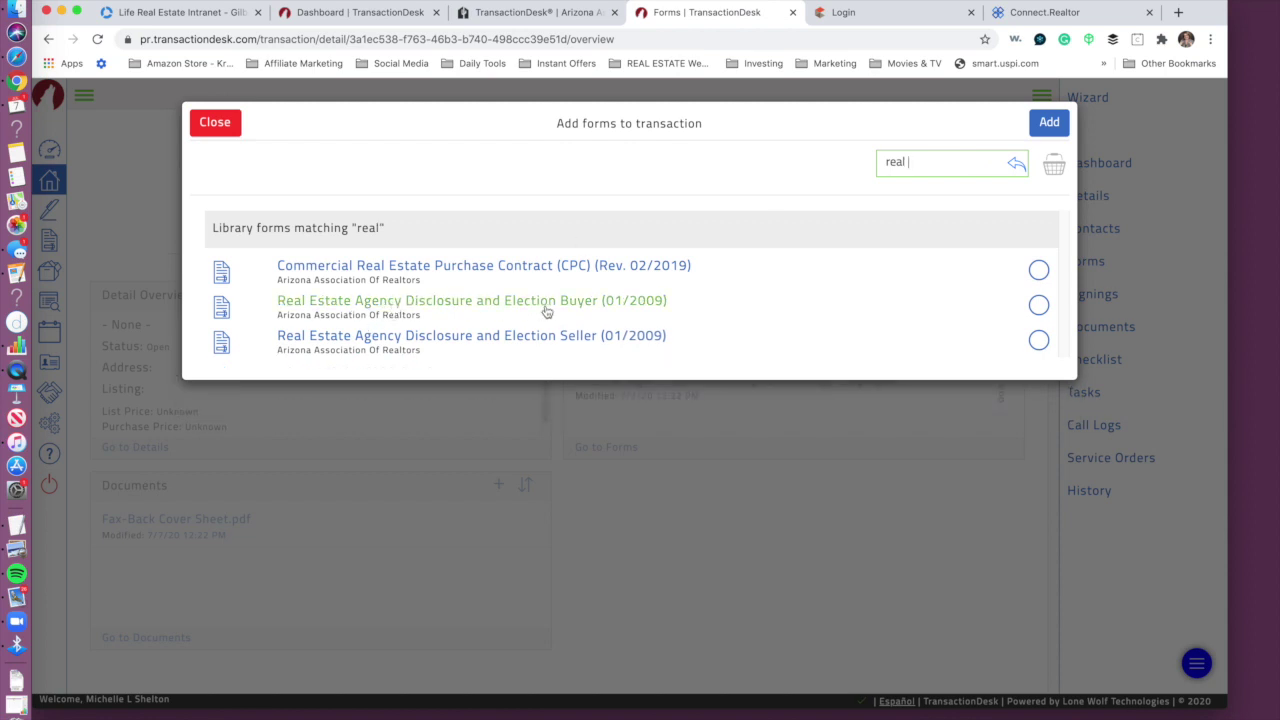
{"action": "left_click", "coordinate": [569, 344]}
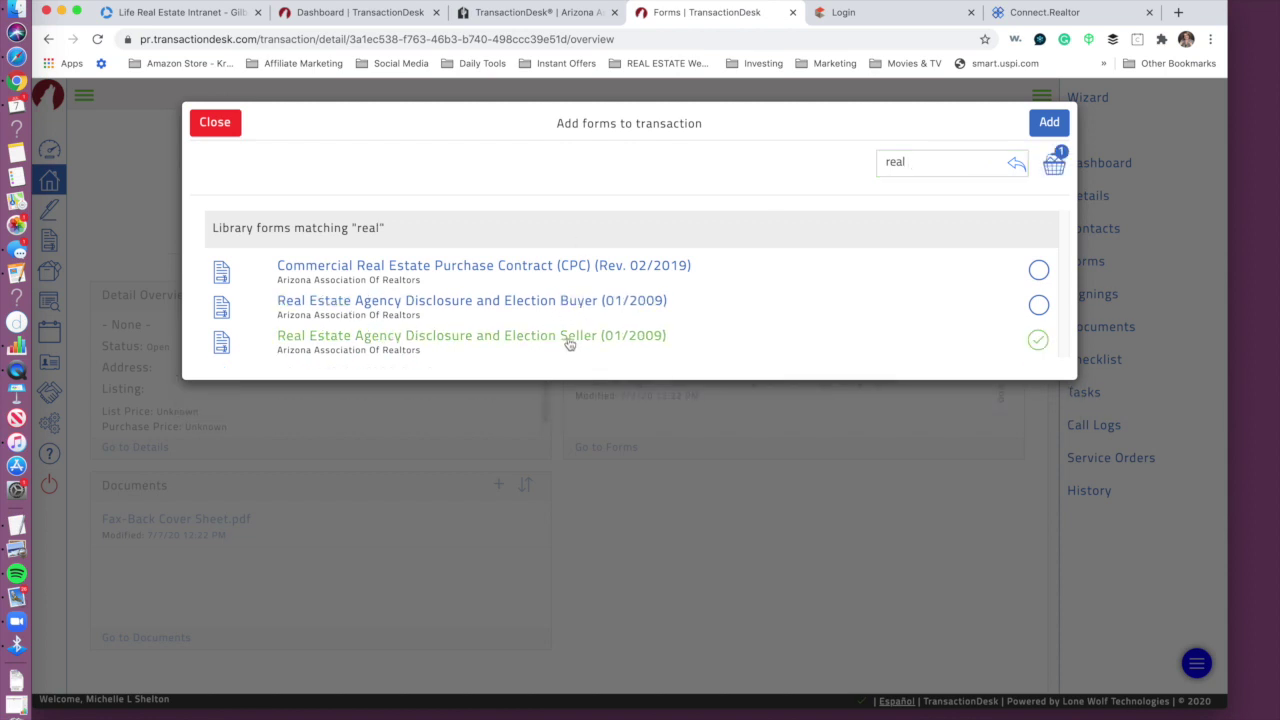
{"action": "left_click", "coordinate": [1058, 122]}
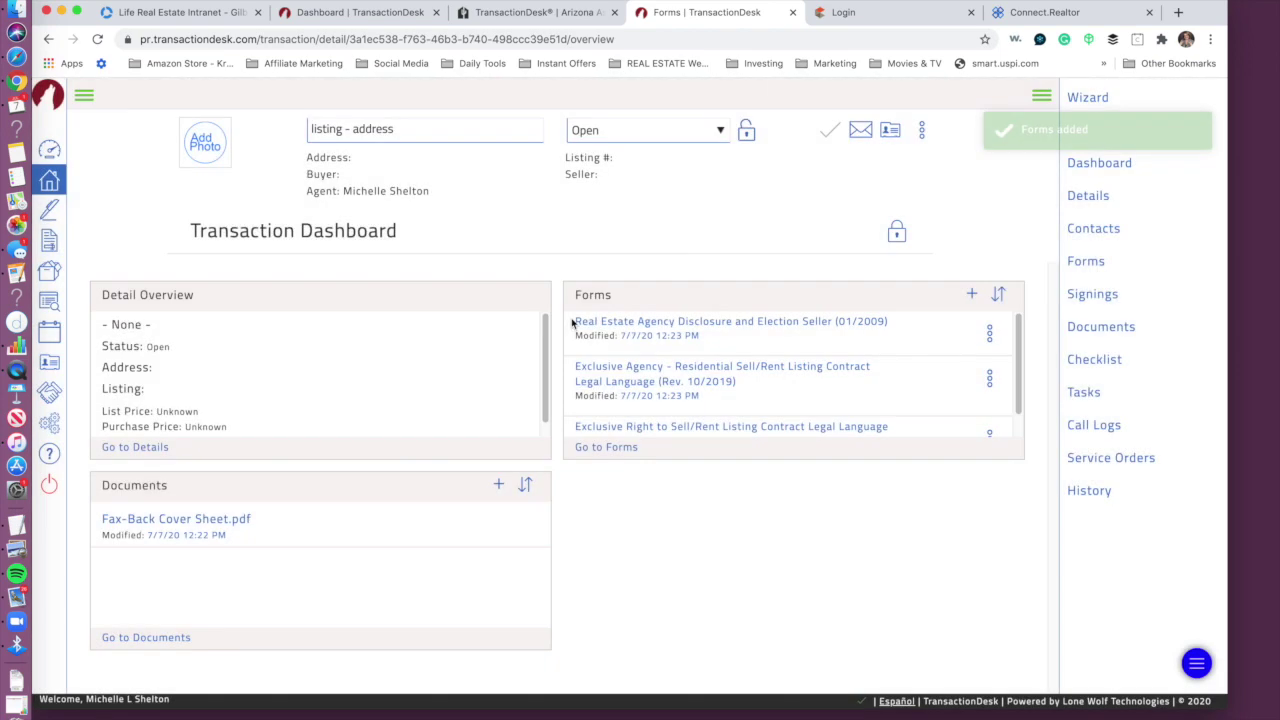
{"action": "left_click", "coordinate": [671, 428]}
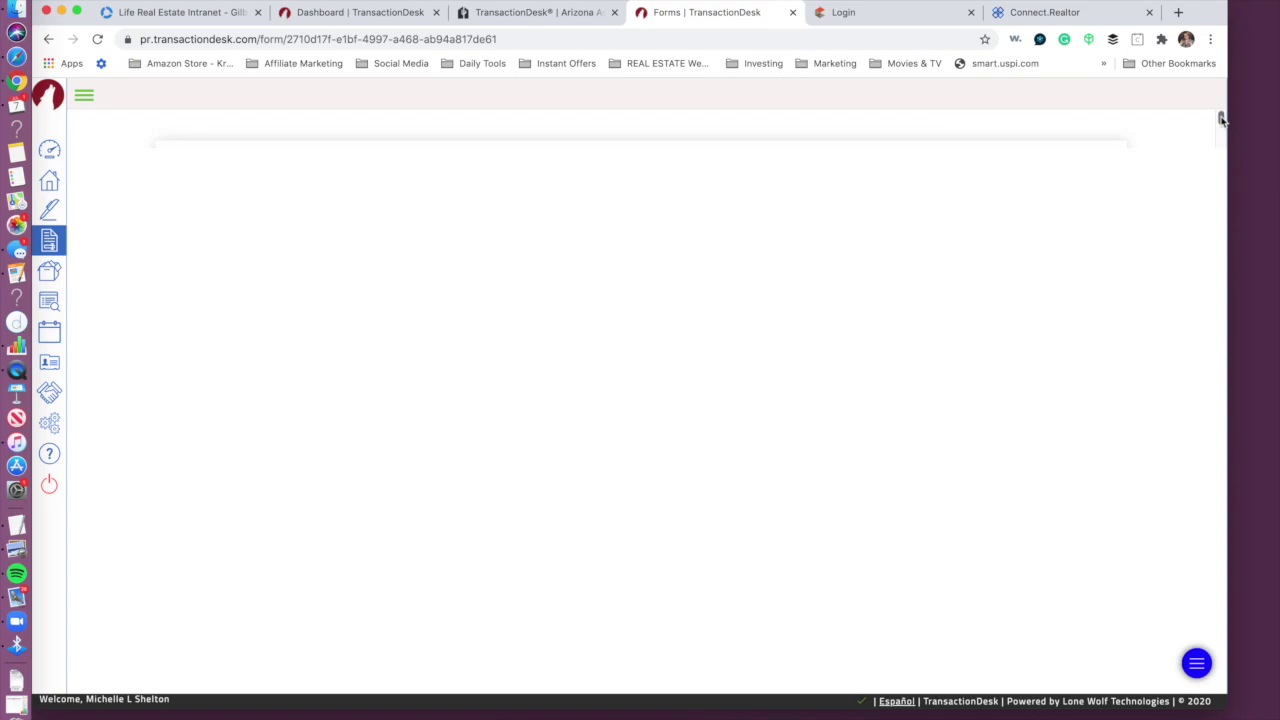
Step: Return to the agent dashboard and reopen the listing - address transaction
{"action": "left_click_drag", "start_coordinate": [1221, 118], "coordinate": [1258, 69]}
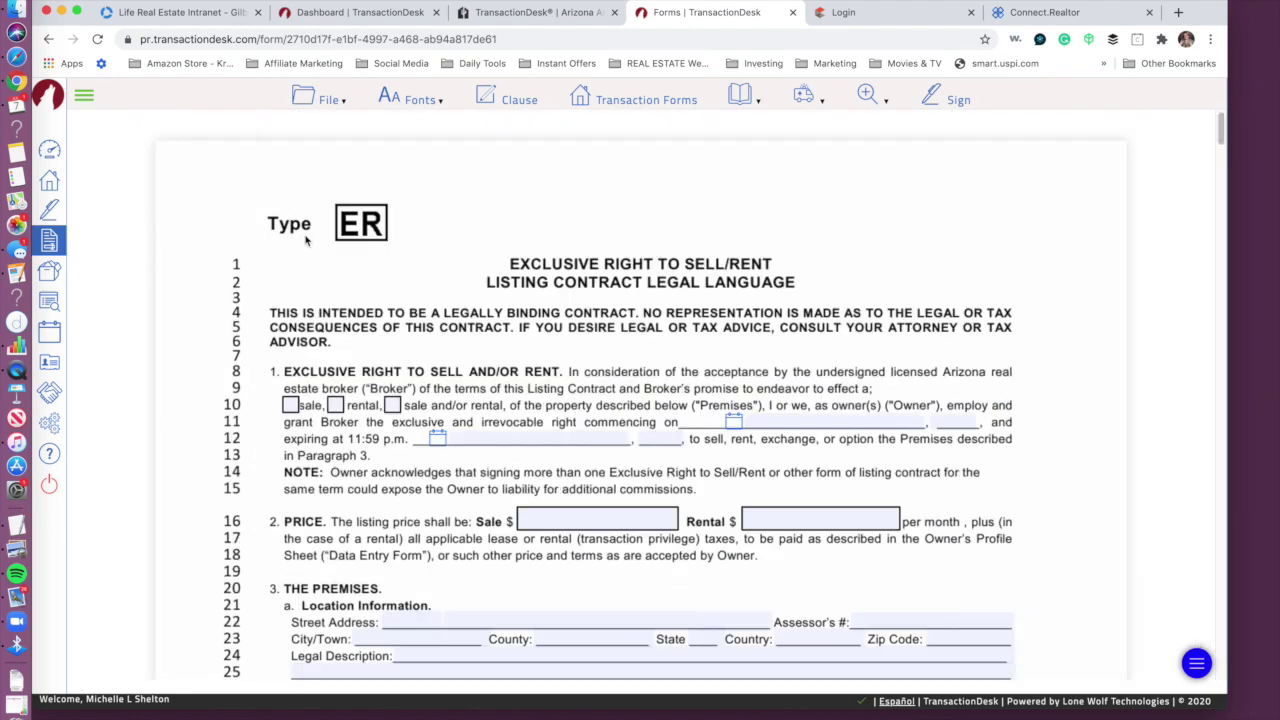
{"action": "left_click", "coordinate": [49, 149]}
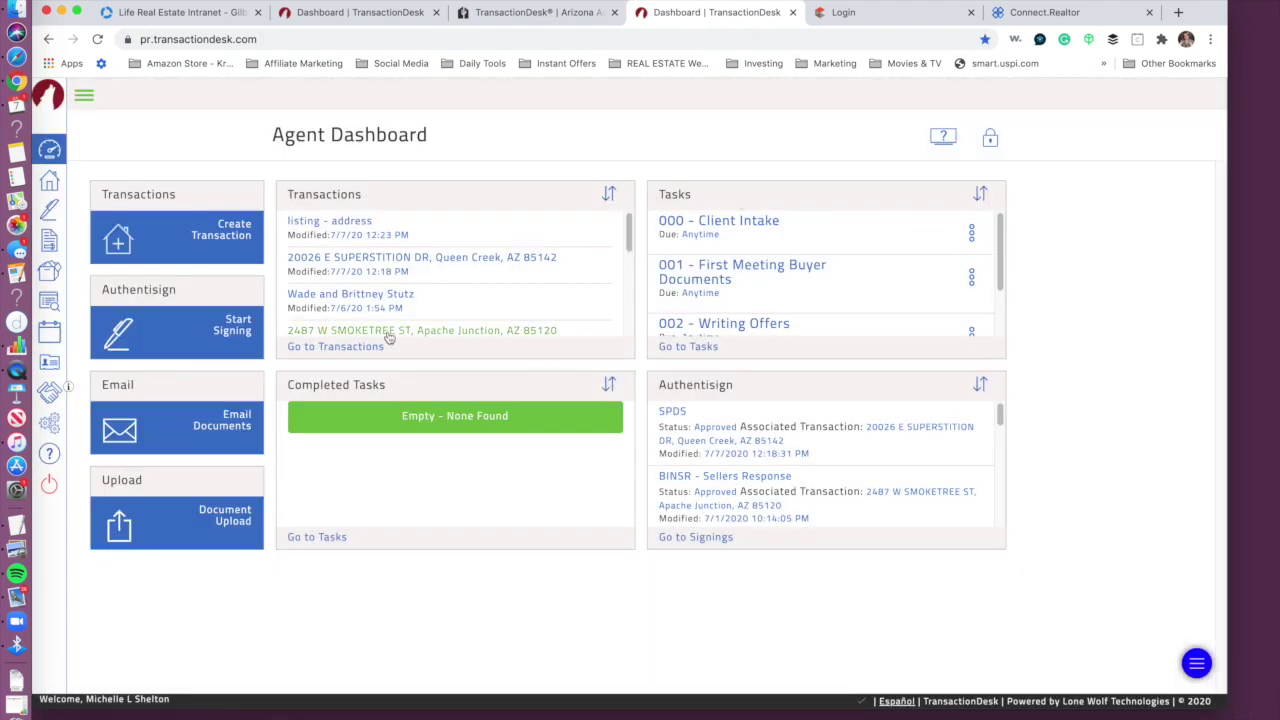
{"action": "left_click", "coordinate": [358, 231]}
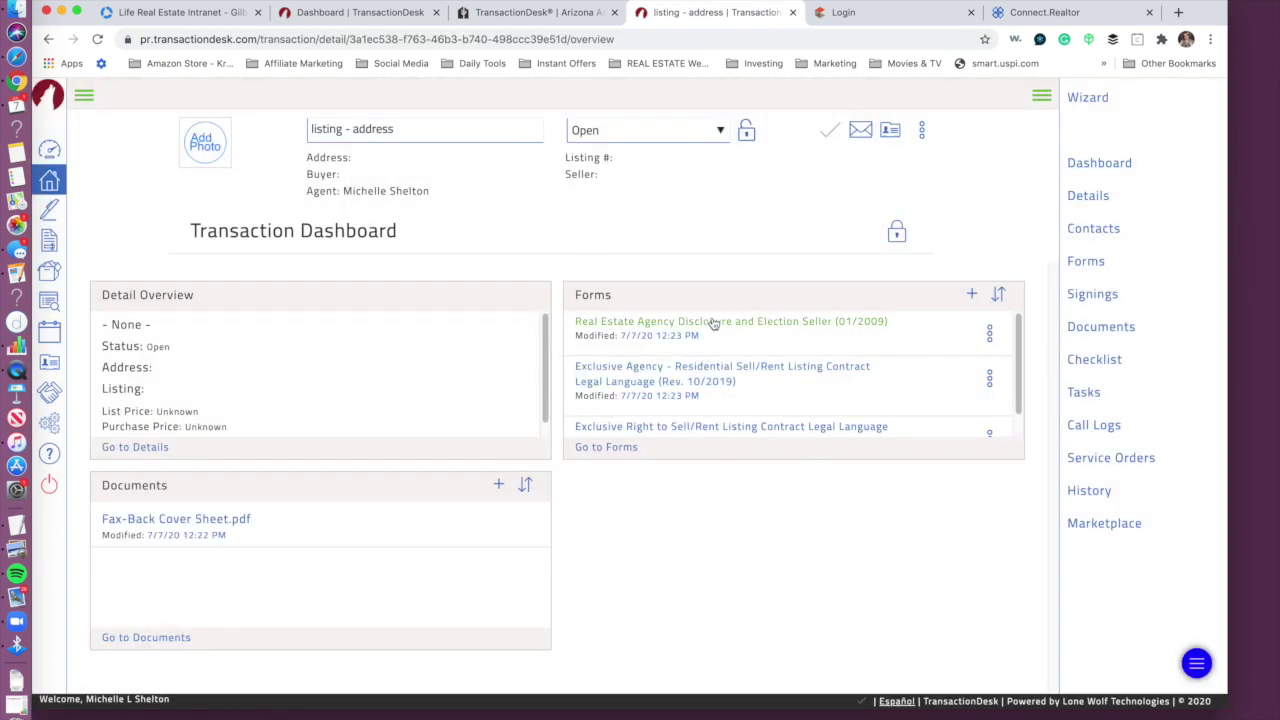
Step: Search the forms library for 'wire' and tick Wire Fraud Advisory (06/2019)
{"action": "left_click", "coordinate": [970, 295]}
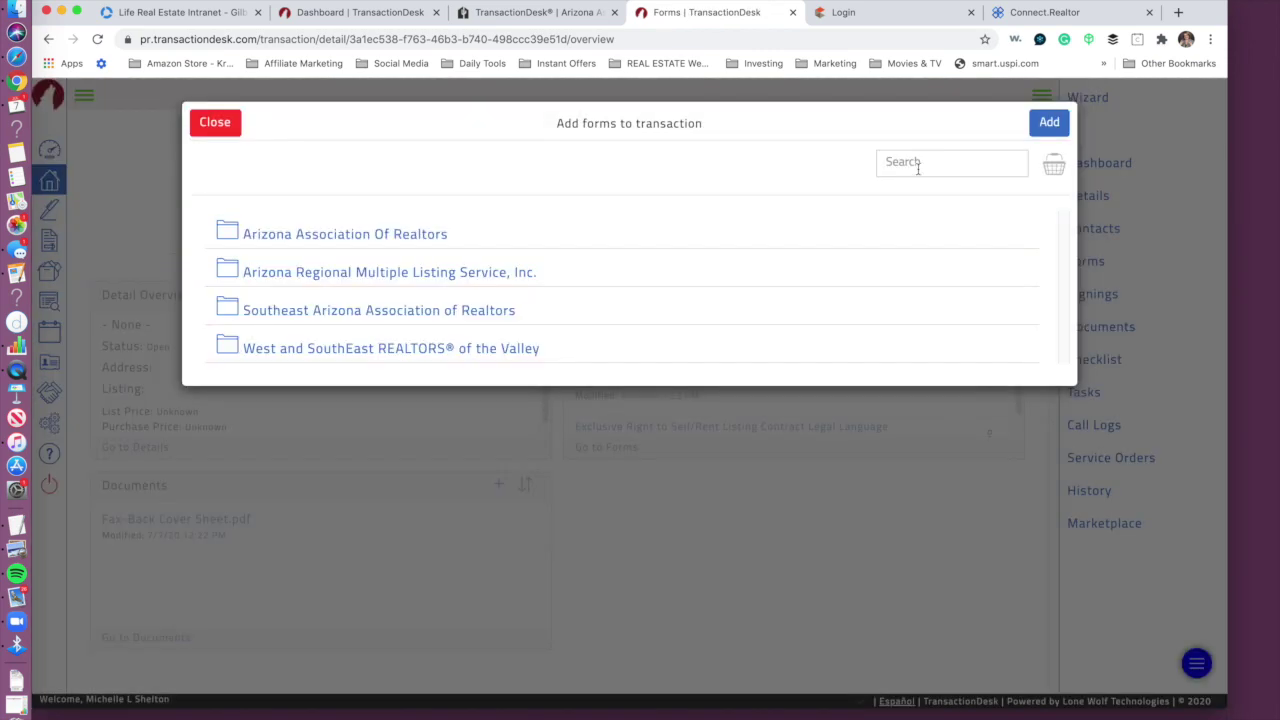
{"action": "left_click", "coordinate": [917, 165]}
{"action": "type", "text": "wire f"}
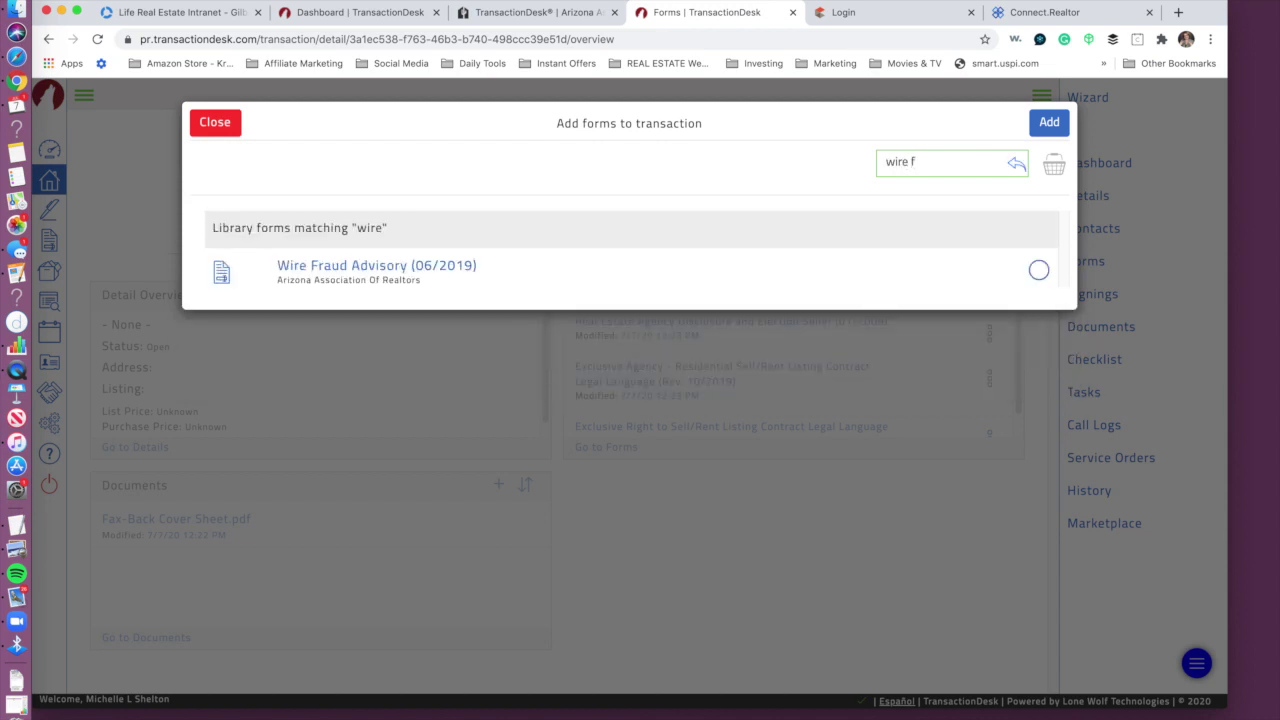
{"action": "left_click", "coordinate": [1037, 271]}
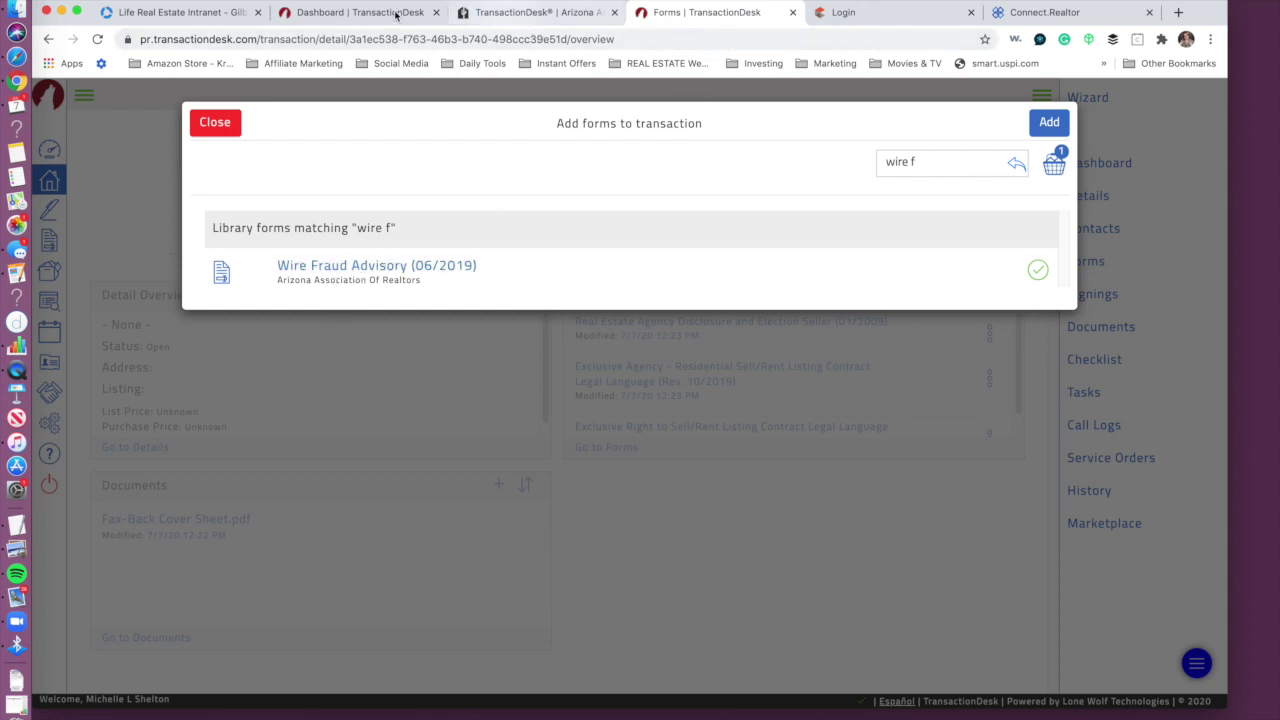
{"action": "left_click", "coordinate": [165, 15]}
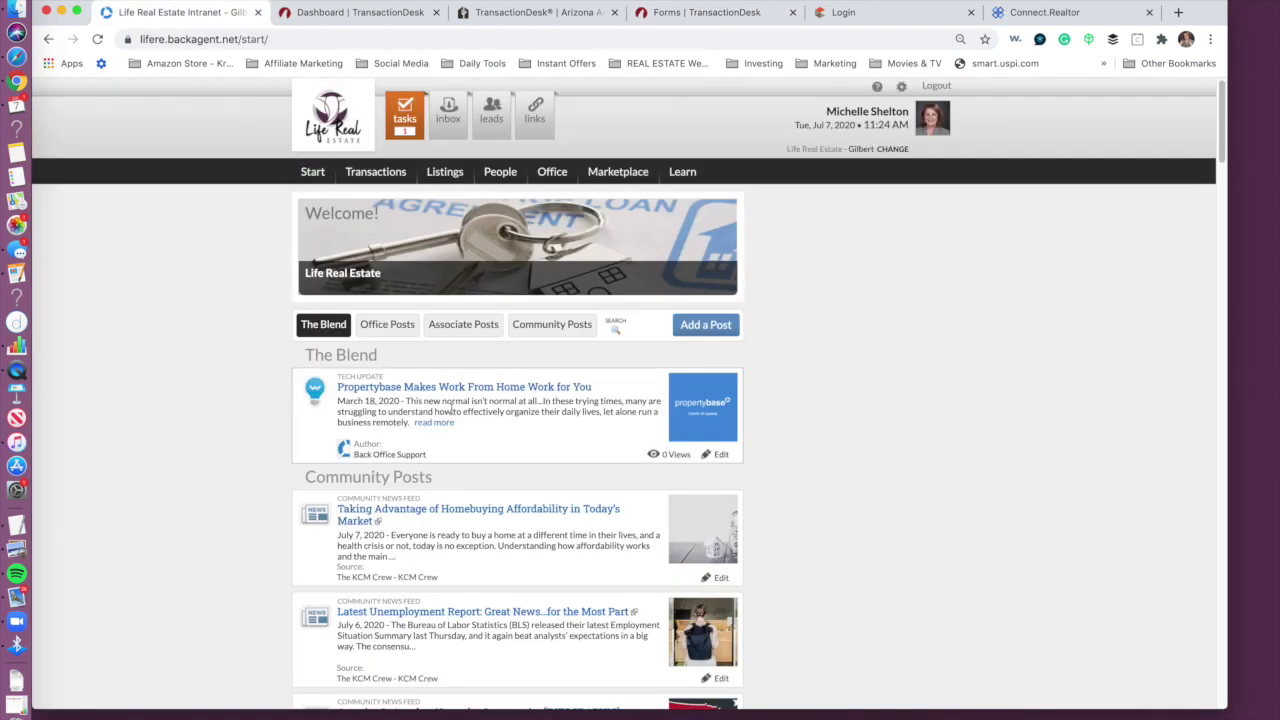
Step: Open Office > Documents and expand the Quick Resources and Learning Resources folders
{"action": "left_click", "coordinate": [551, 174]}
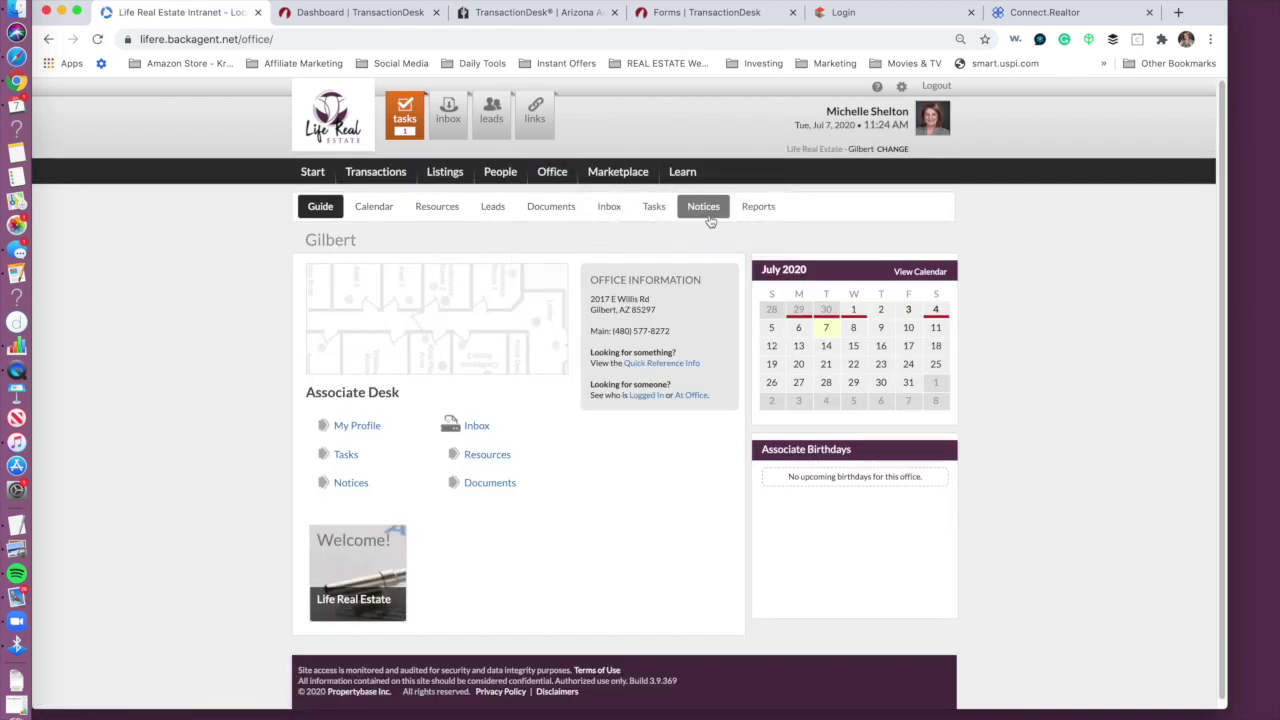
{"action": "left_click", "coordinate": [527, 208]}
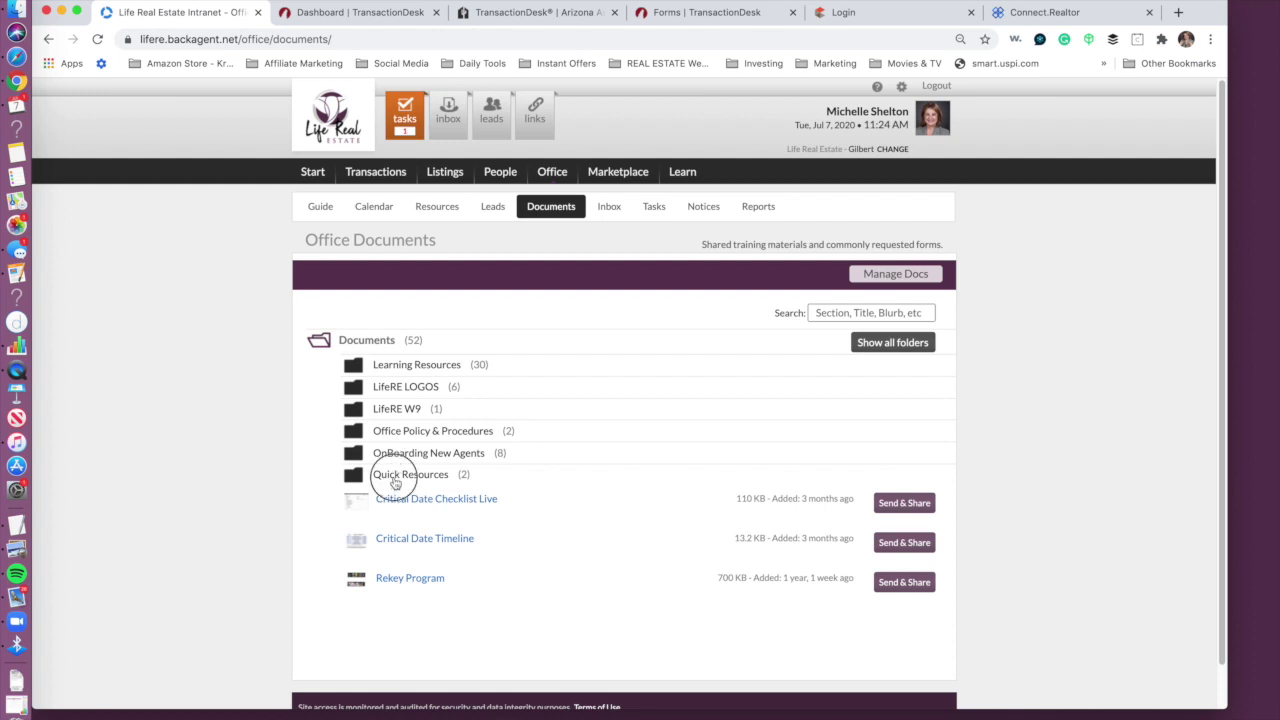
{"action": "left_click", "coordinate": [395, 480]}
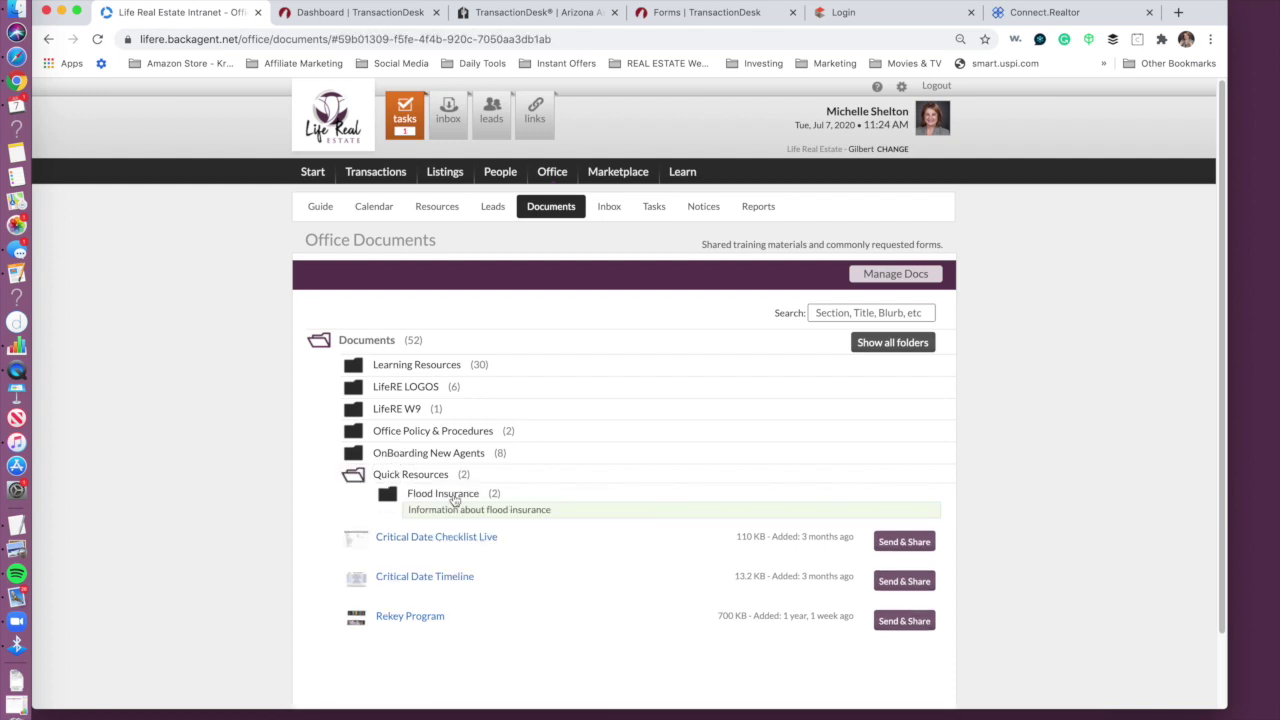
{"action": "left_click", "coordinate": [413, 366]}
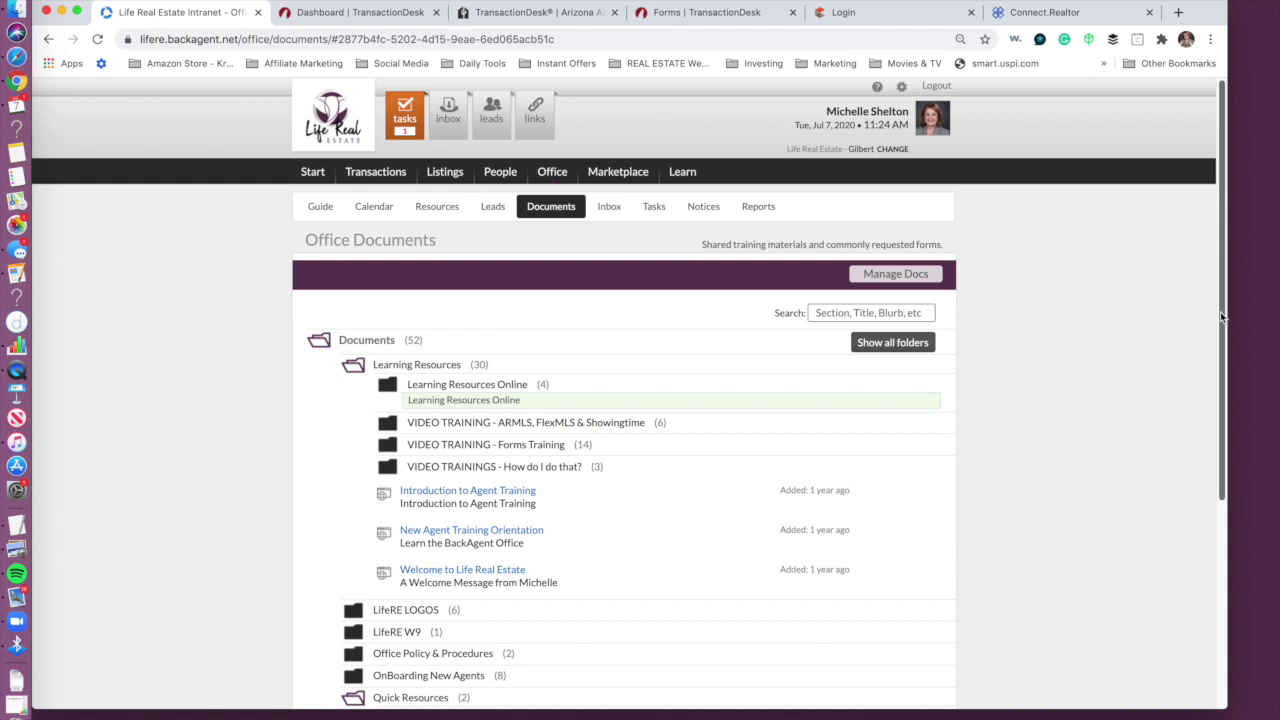
Step: Search the office documents for 'wire', then clear the search to restore the full list
{"action": "left_click", "coordinate": [872, 309]}
{"action": "type", "text": "w"}
{"action": "key", "text": "Return"}
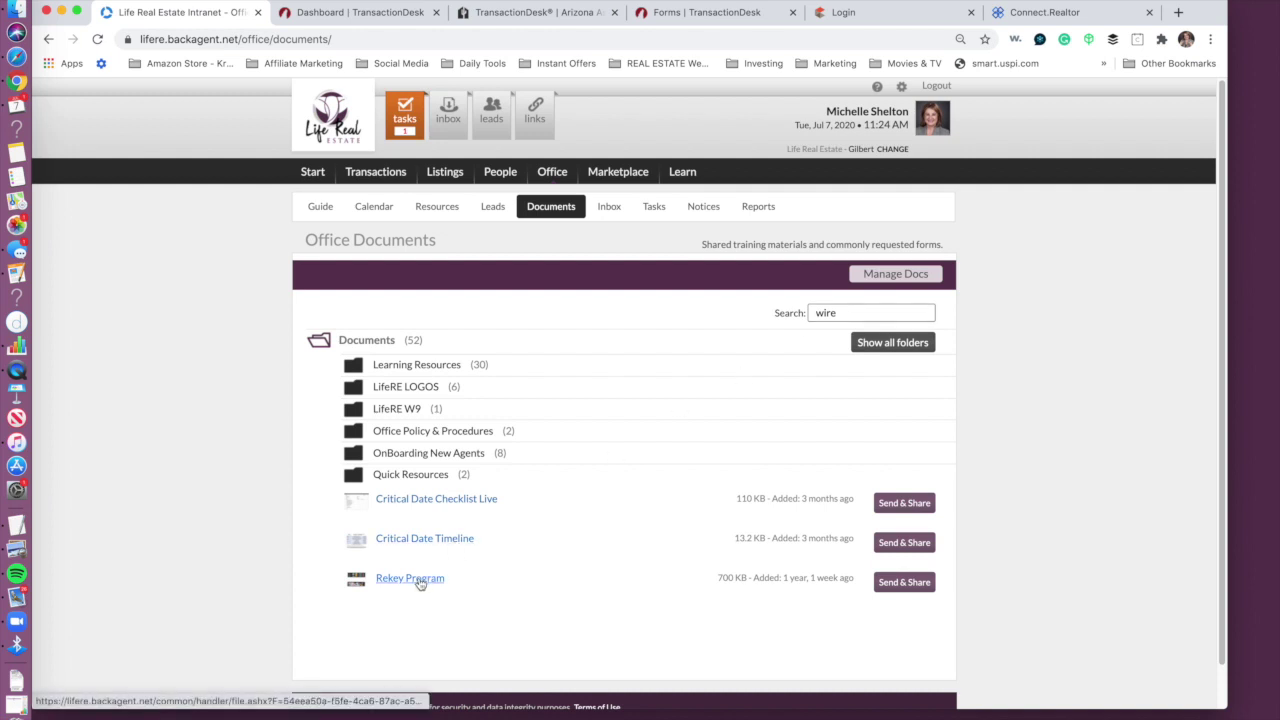
{"action": "left_click", "coordinate": [432, 477]}
{"action": "left_click", "coordinate": [432, 477]}
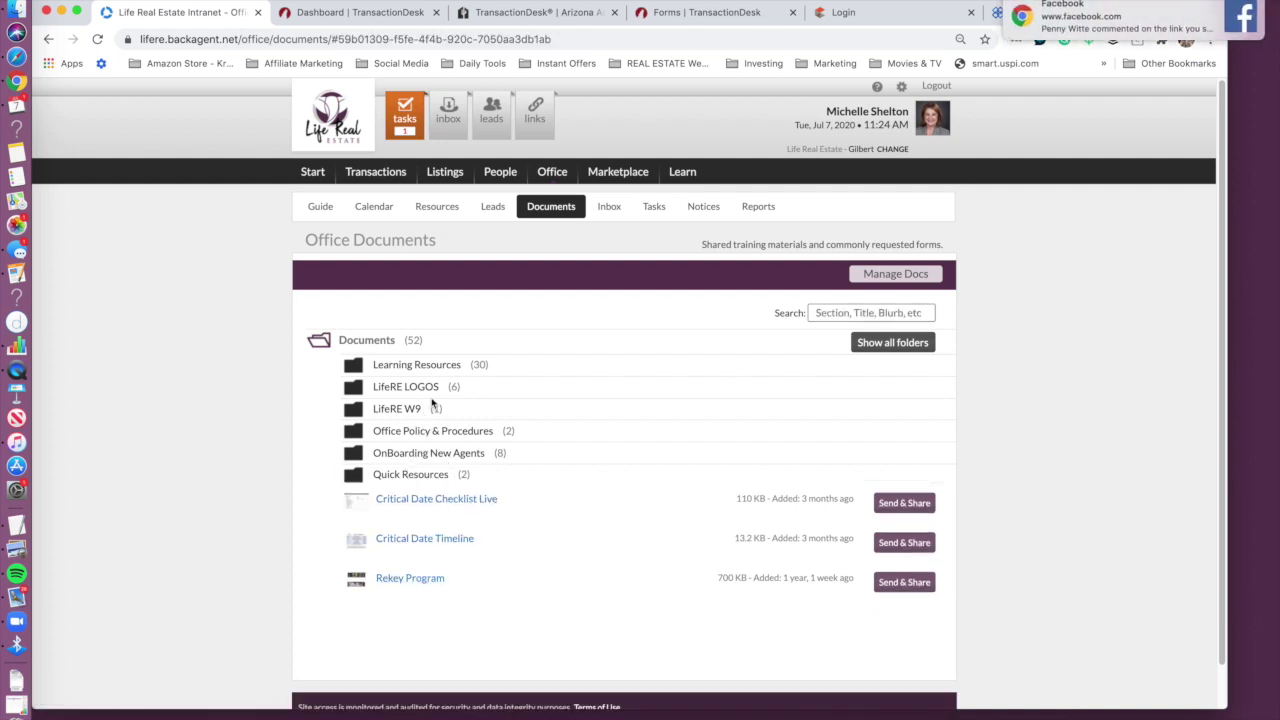
{"action": "left_click", "coordinate": [880, 312]}
{"action": "type", "text": "wire"}
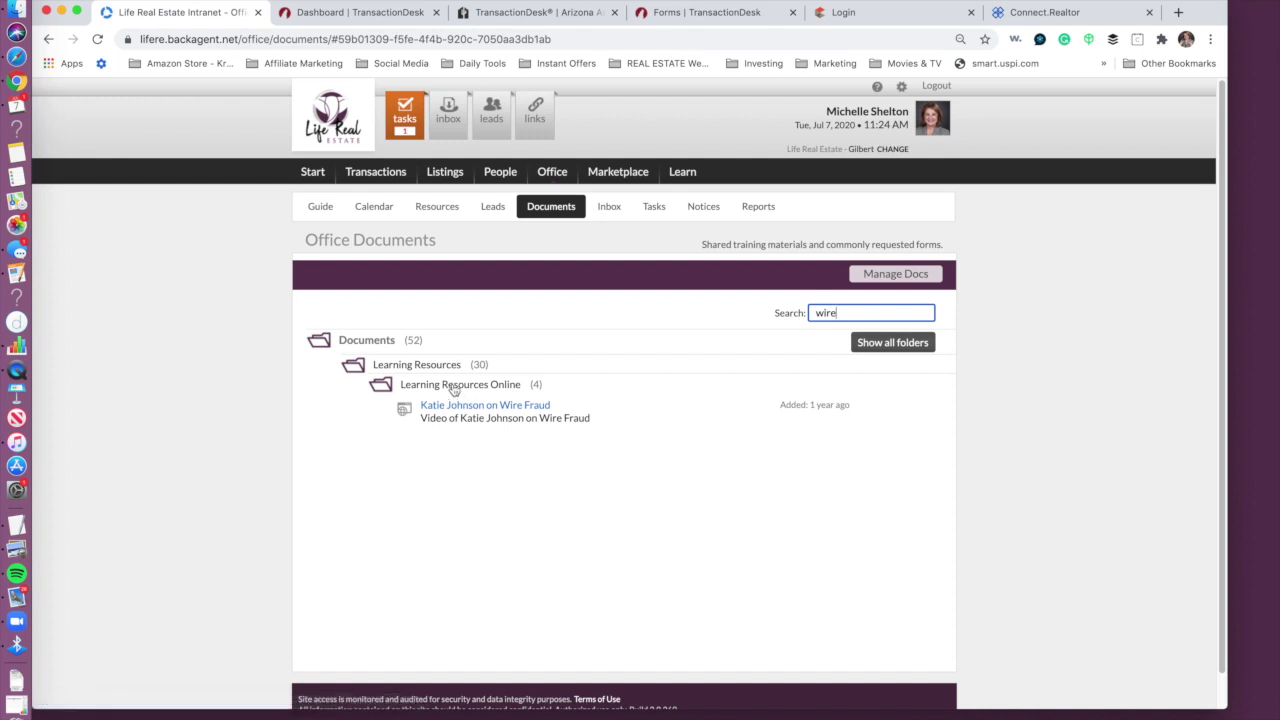
{"action": "left_click_drag", "start_coordinate": [851, 312], "coordinate": [760, 307]}
{"action": "key", "text": "BackSpace"}
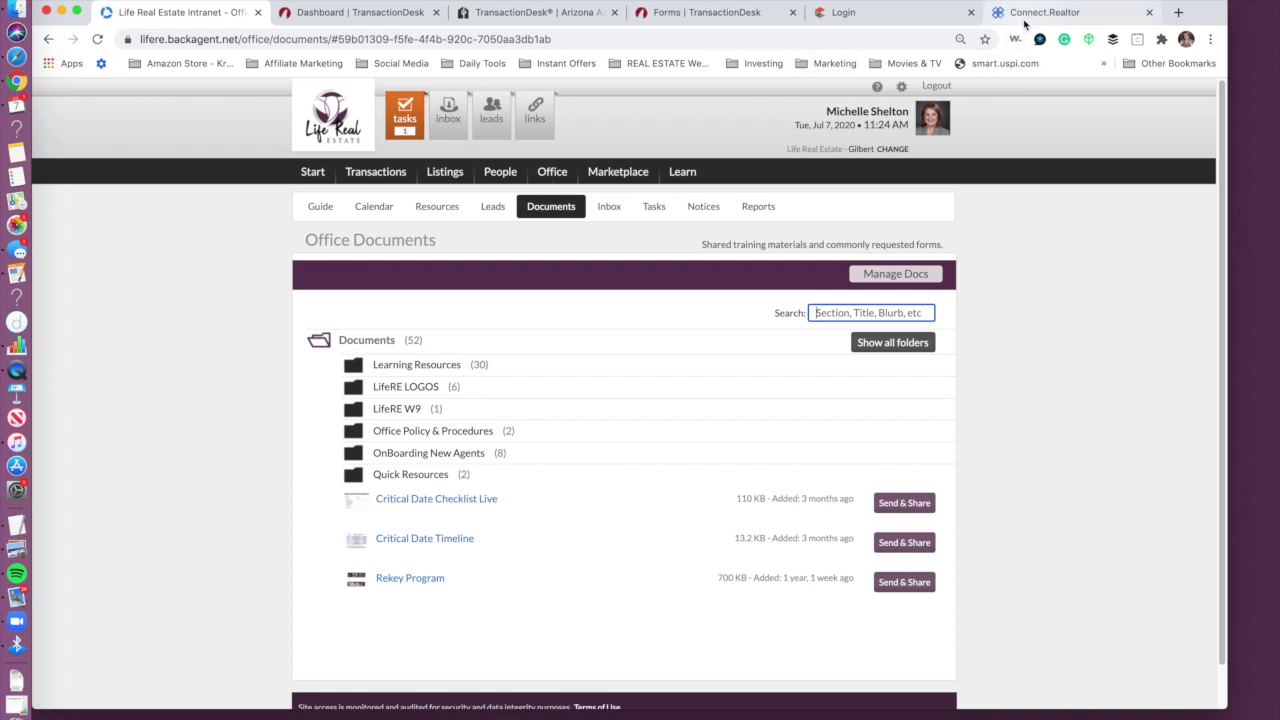
{"action": "left_click", "coordinate": [290, 13]}
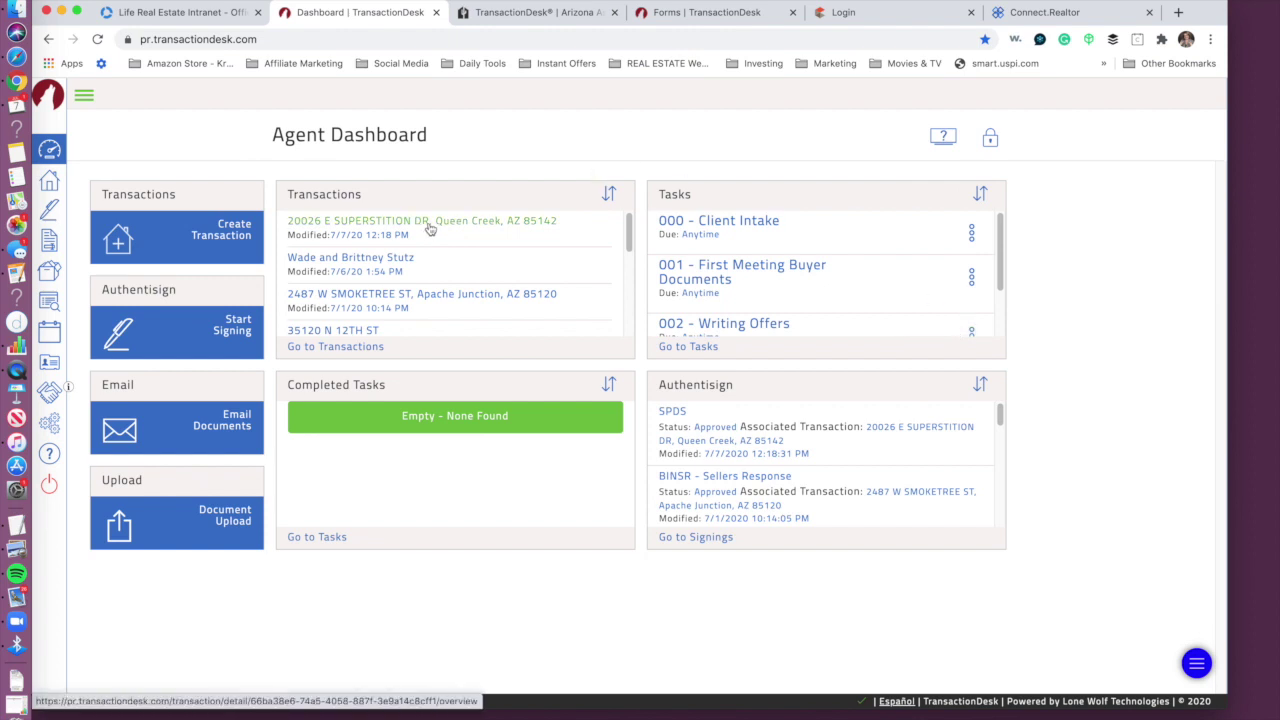
Step: Return to the pending add-forms dialog and add the Wire Fraud Advisory form
{"action": "left_click", "coordinate": [429, 226]}
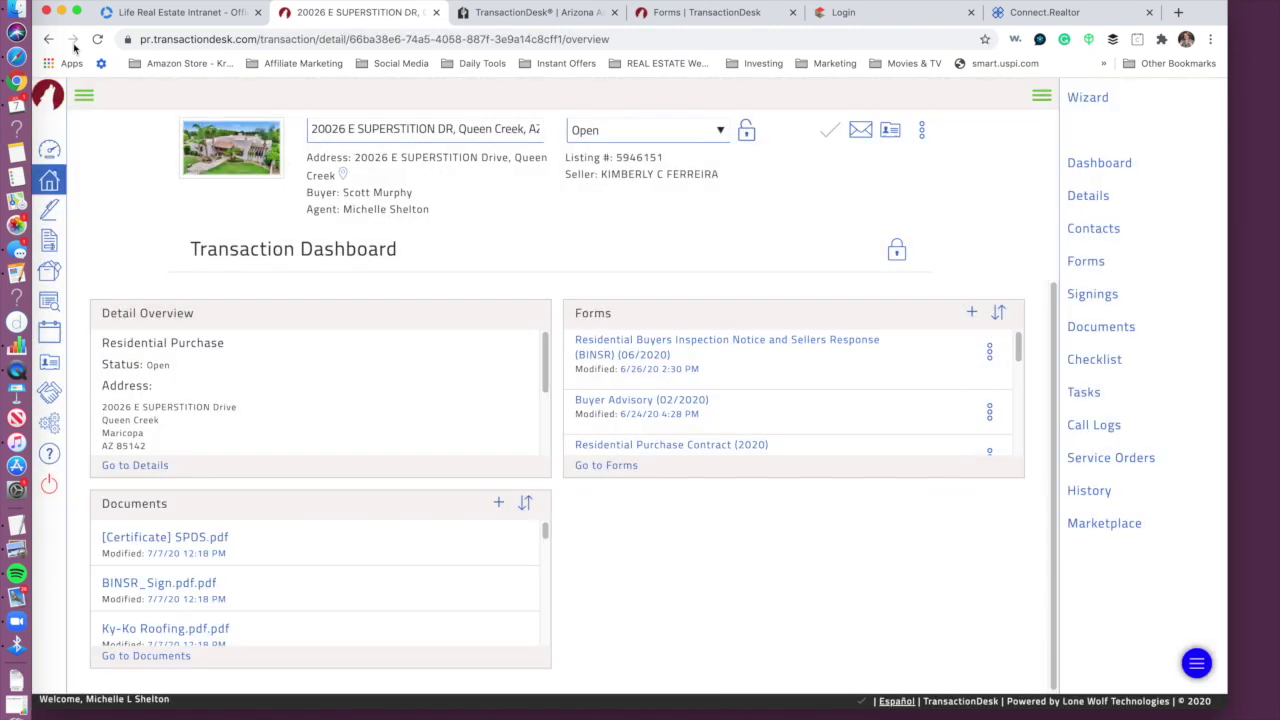
{"action": "left_click", "coordinate": [48, 39]}
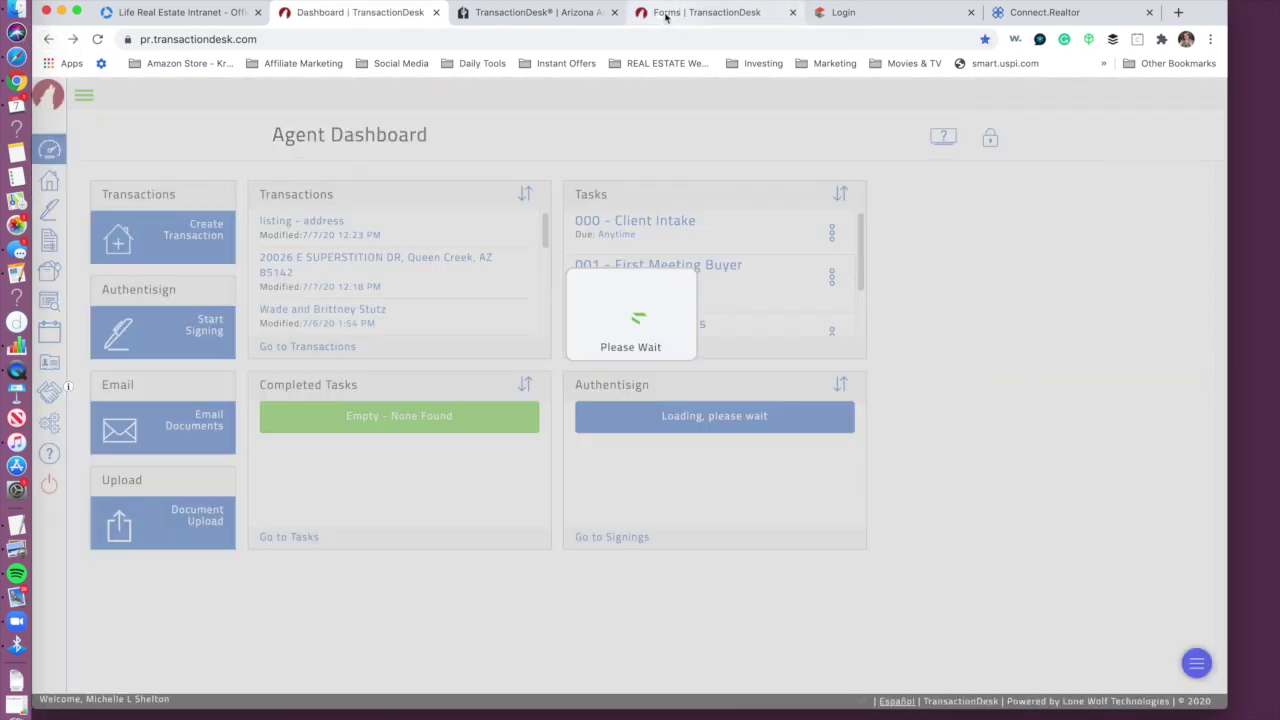
{"action": "left_click", "coordinate": [667, 16]}
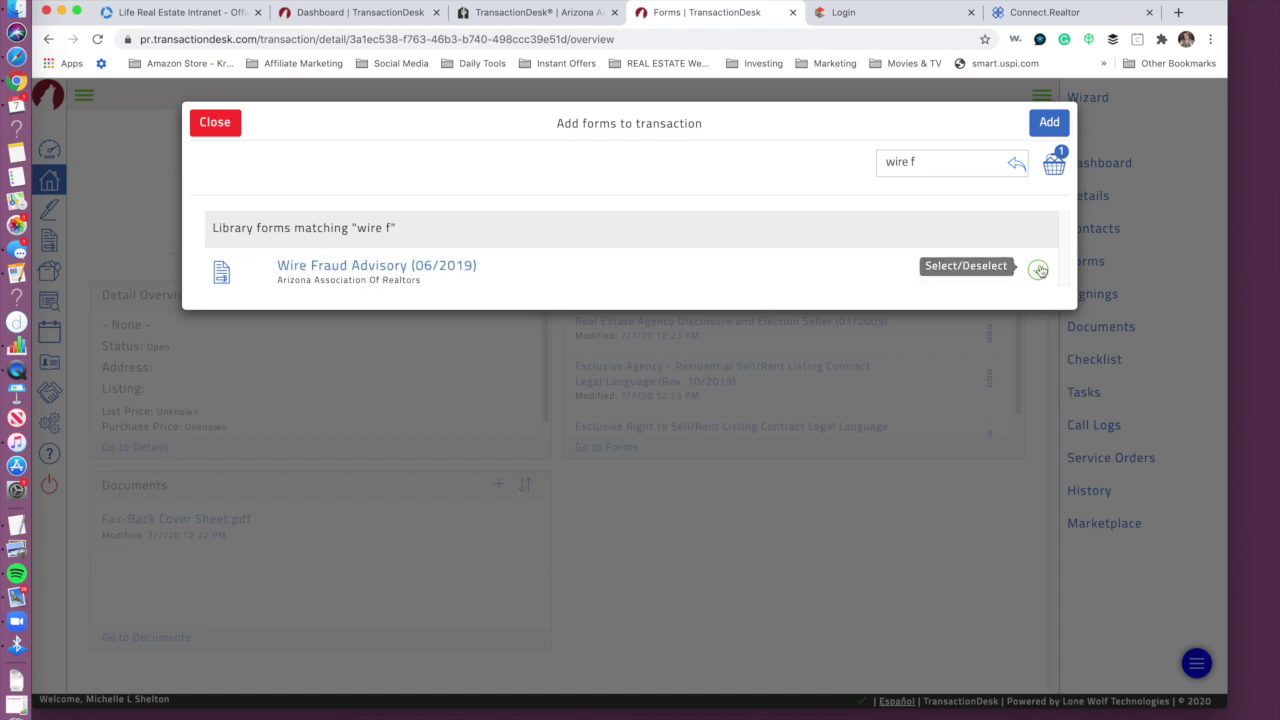
{"action": "left_click", "coordinate": [1052, 122]}
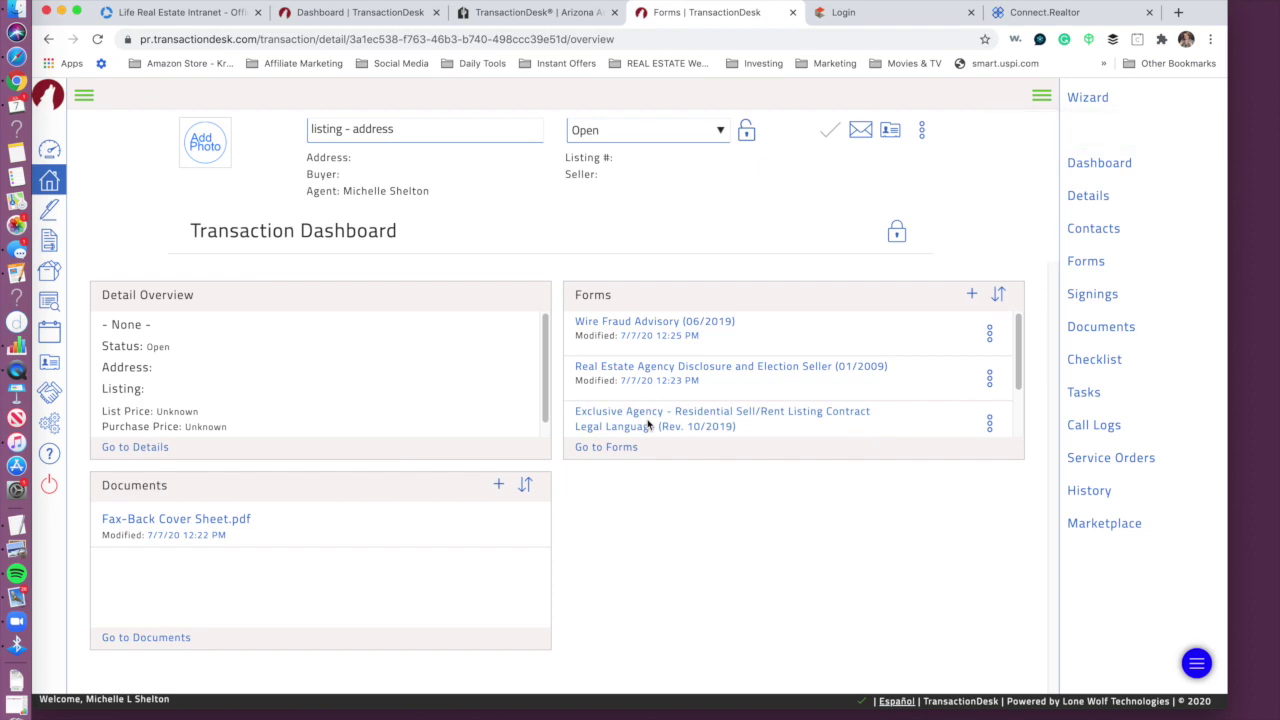
Step: Search the forms library for 'market' and add Market Conditions Advisory (08/2009)
{"action": "left_click", "coordinate": [971, 294]}
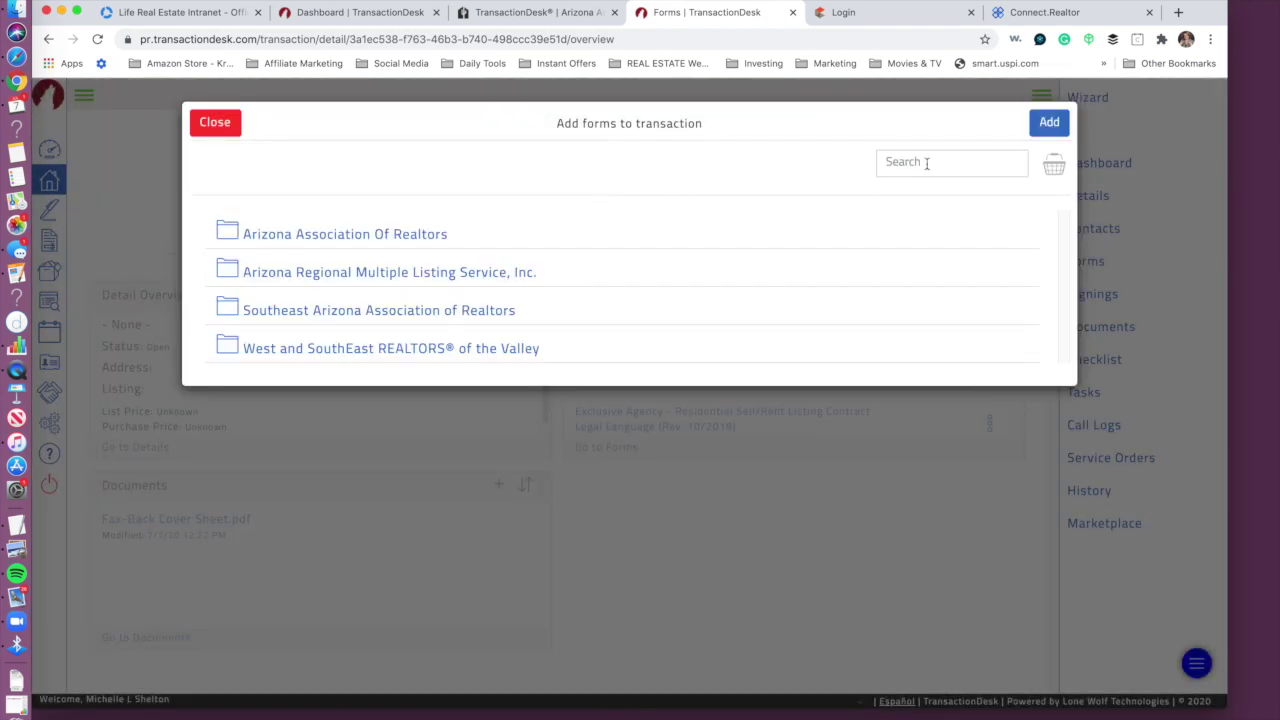
{"action": "left_click", "coordinate": [926, 163]}
{"action": "type", "text": "market"}
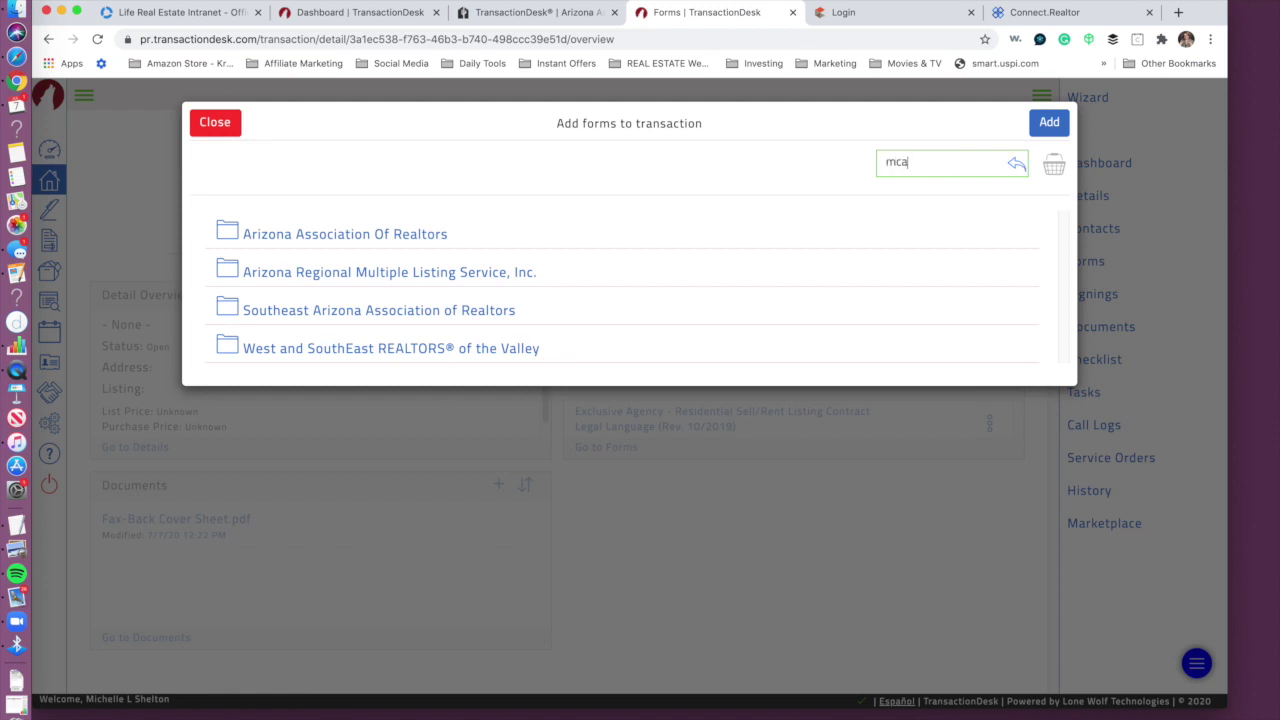
{"action": "key", "text": "Return"}
{"action": "double_click", "coordinate": [910, 163]}
{"action": "type", "text": "mark"}
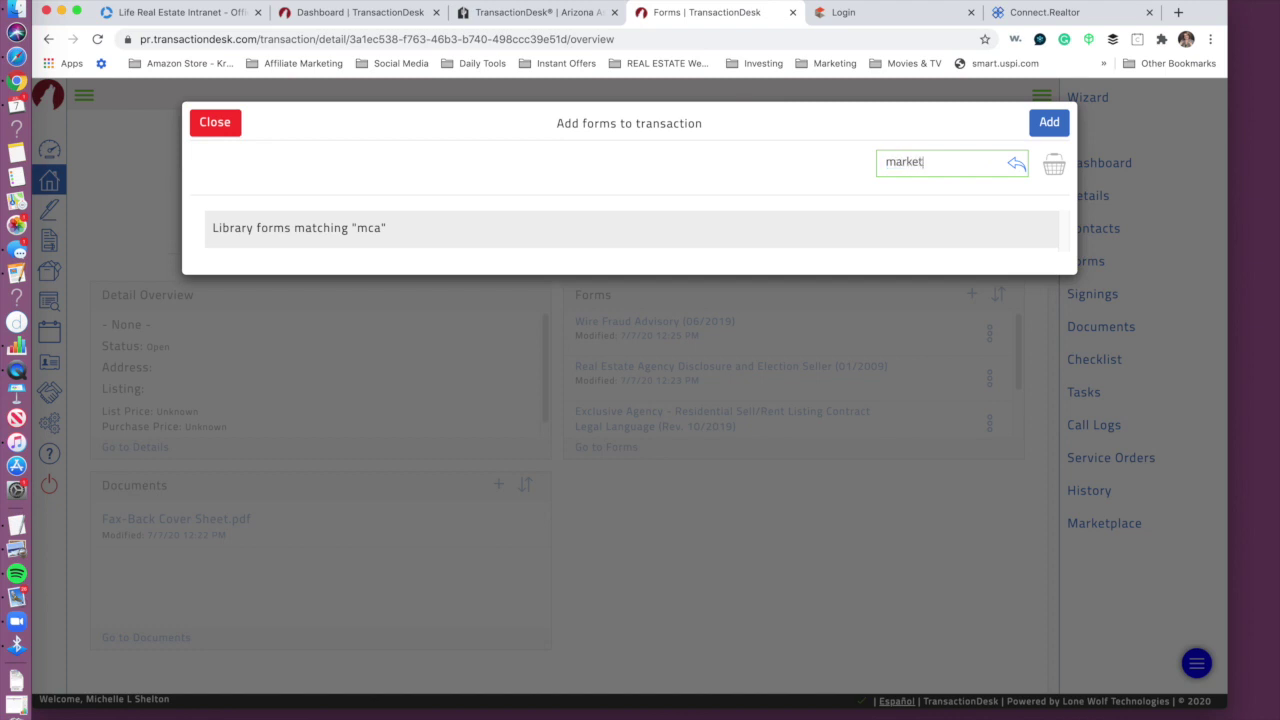
{"action": "type", "text": "et"}
{"action": "key", "text": "Return"}
{"action": "left_click", "coordinate": [315, 267]}
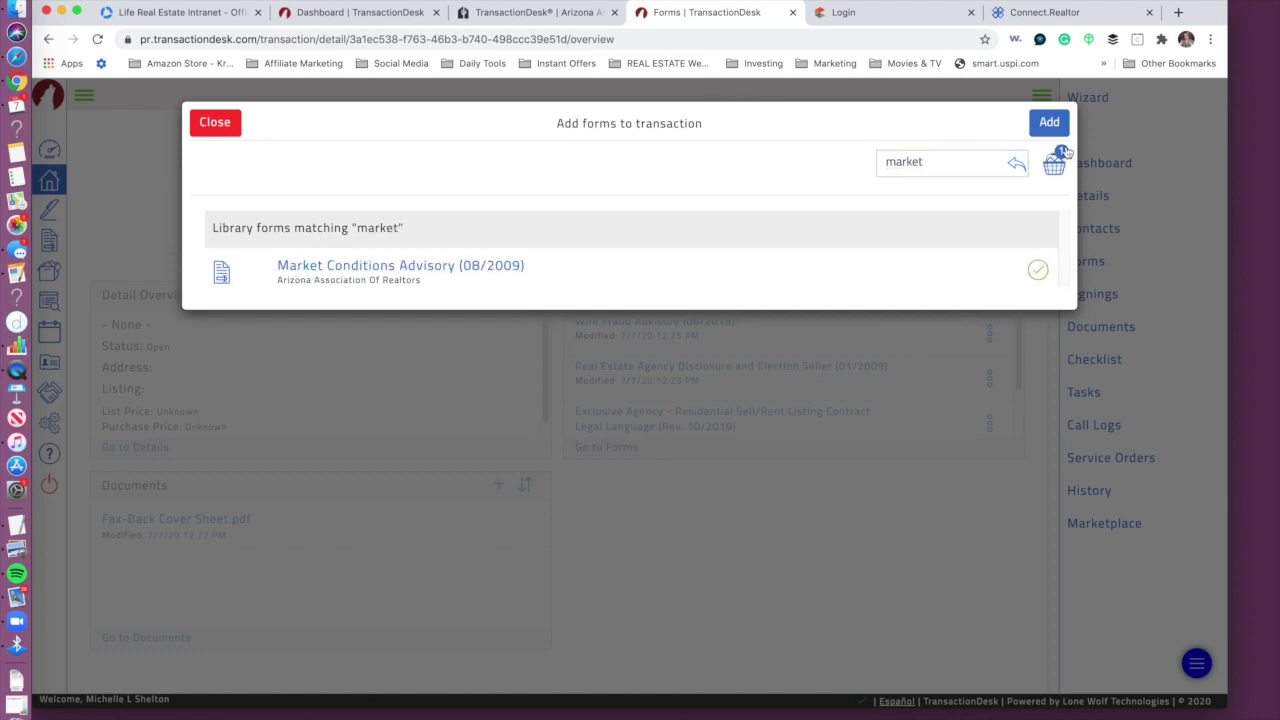
{"action": "left_click", "coordinate": [1050, 120]}
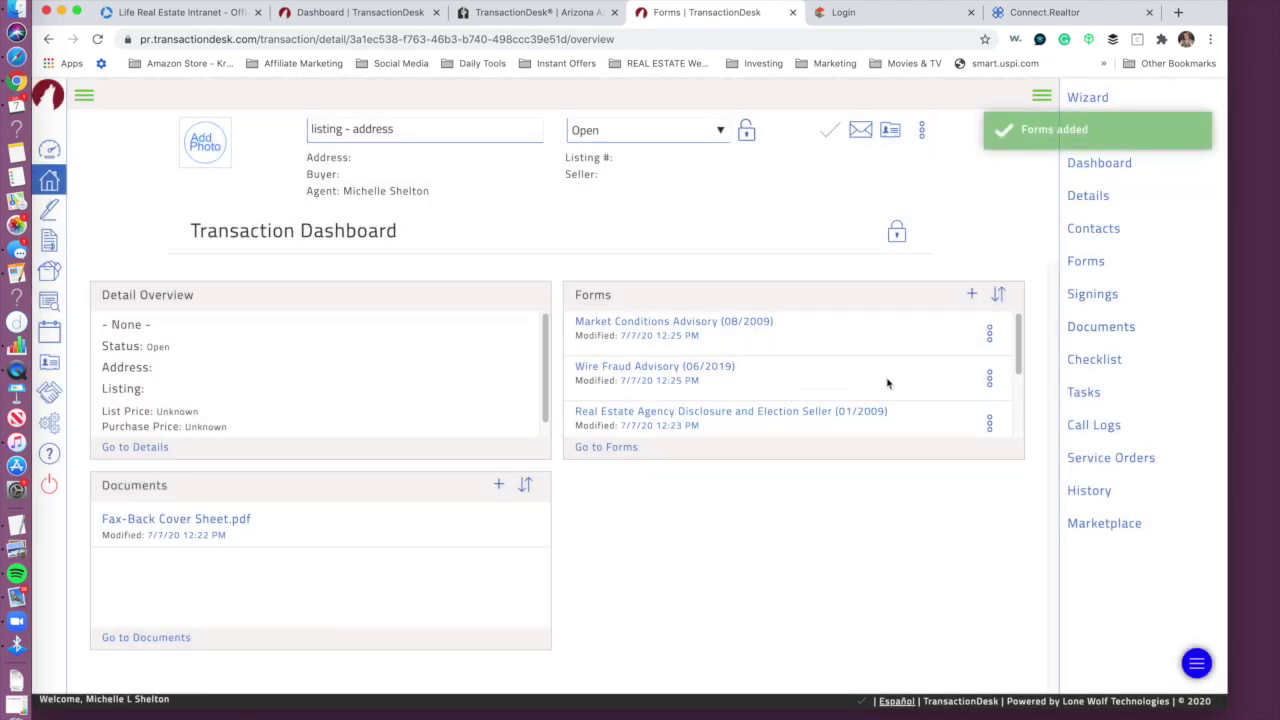
{"action": "left_click_drag", "start_coordinate": [1020, 355], "coordinate": [1016, 426]}
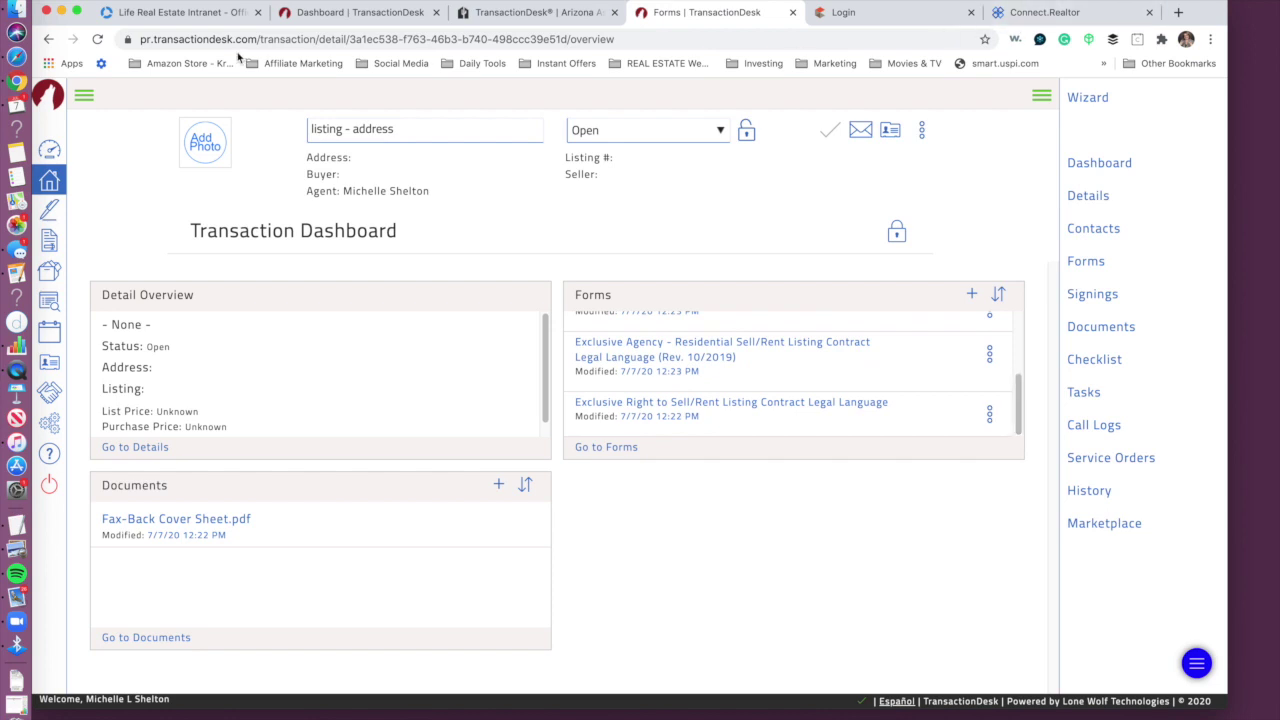
Step: Load the flexmls site by entering 'armls' in a new browser tab
{"action": "left_click", "coordinate": [1178, 12]}
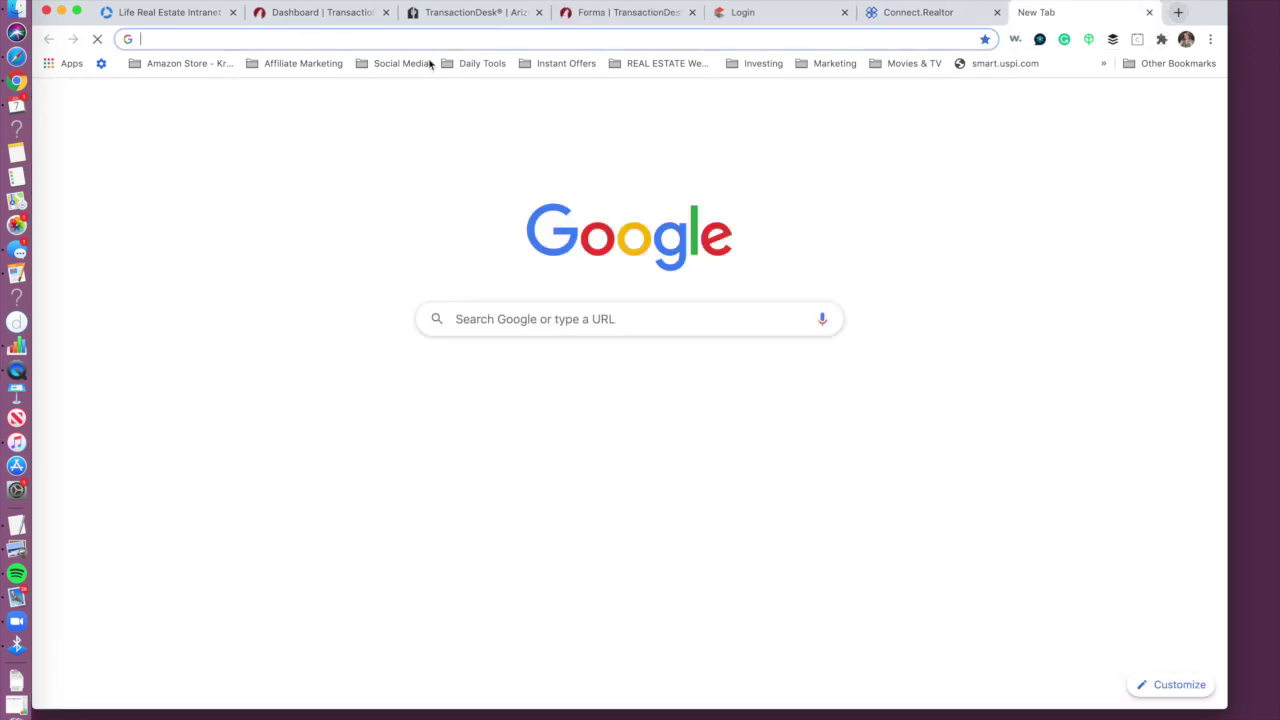
{"action": "left_click", "coordinate": [433, 39]}
{"action": "type", "text": "armls"}
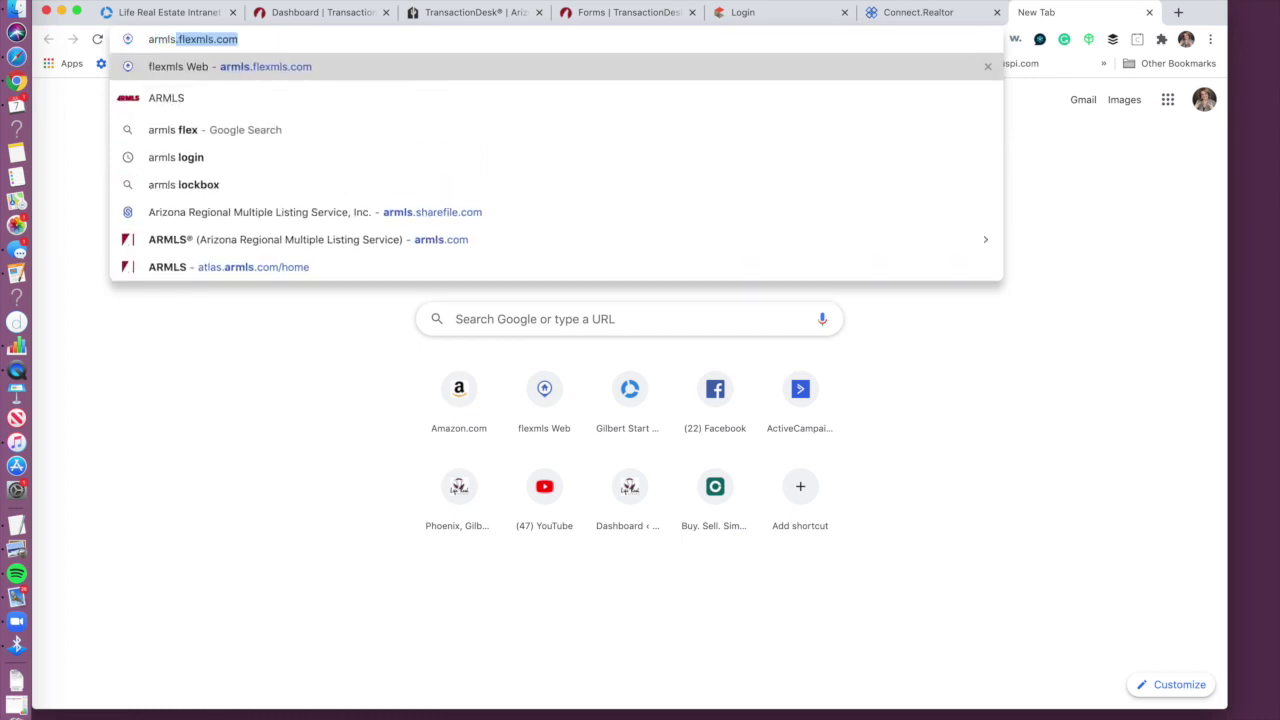
{"action": "key", "text": "Return"}
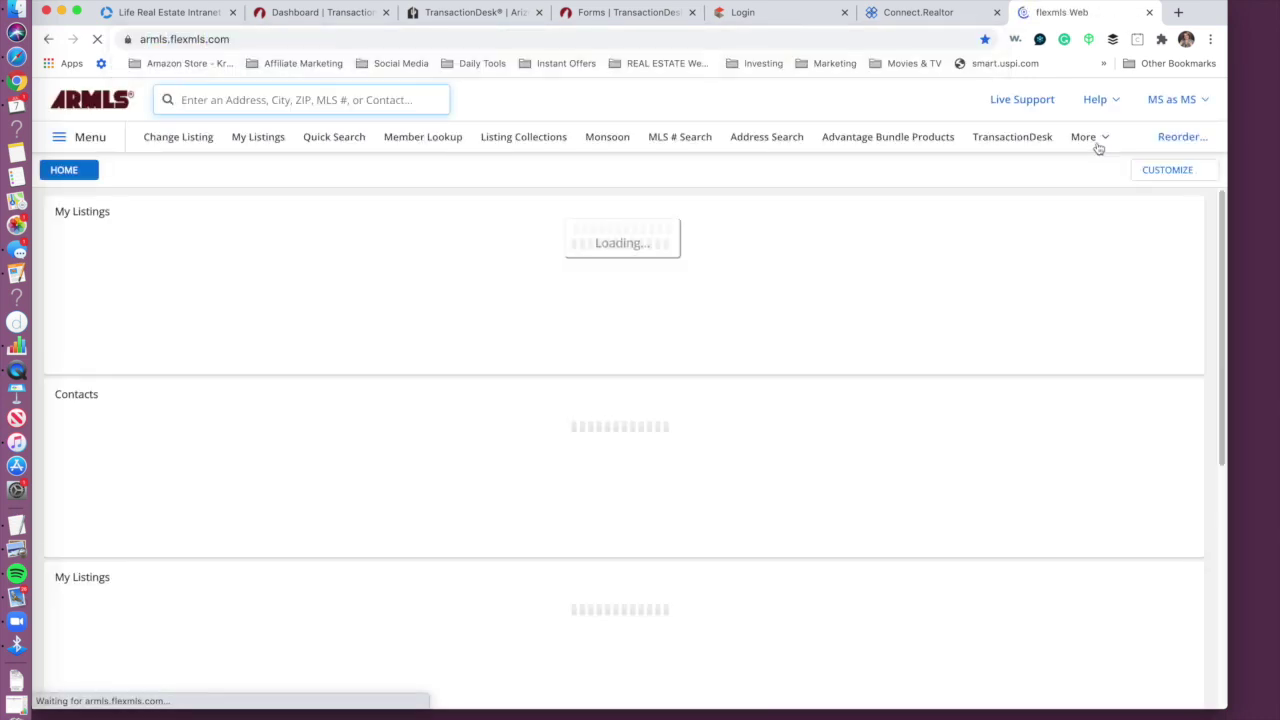
Step: Look at the Copy Listing tool via the menu search 'copy', choosing to leave photos out
{"action": "left_click", "coordinate": [1097, 136]}
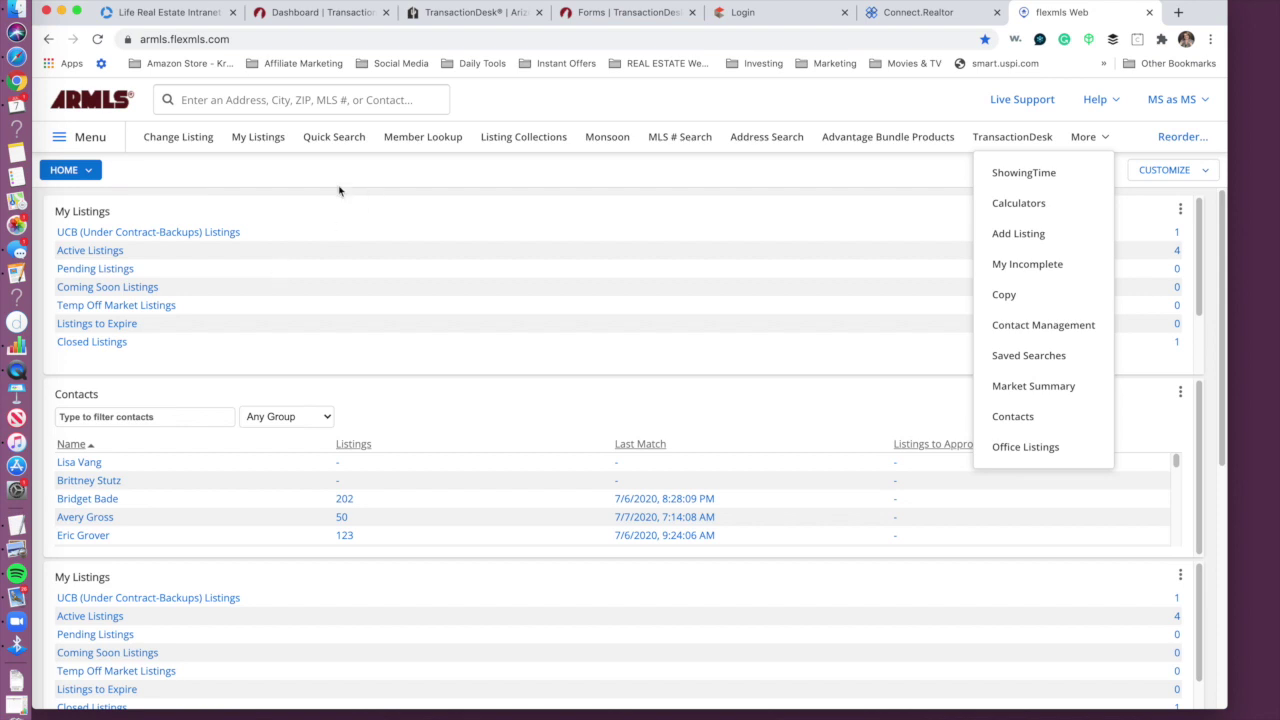
{"action": "left_click", "coordinate": [78, 140]}
{"action": "type", "text": "copy"}
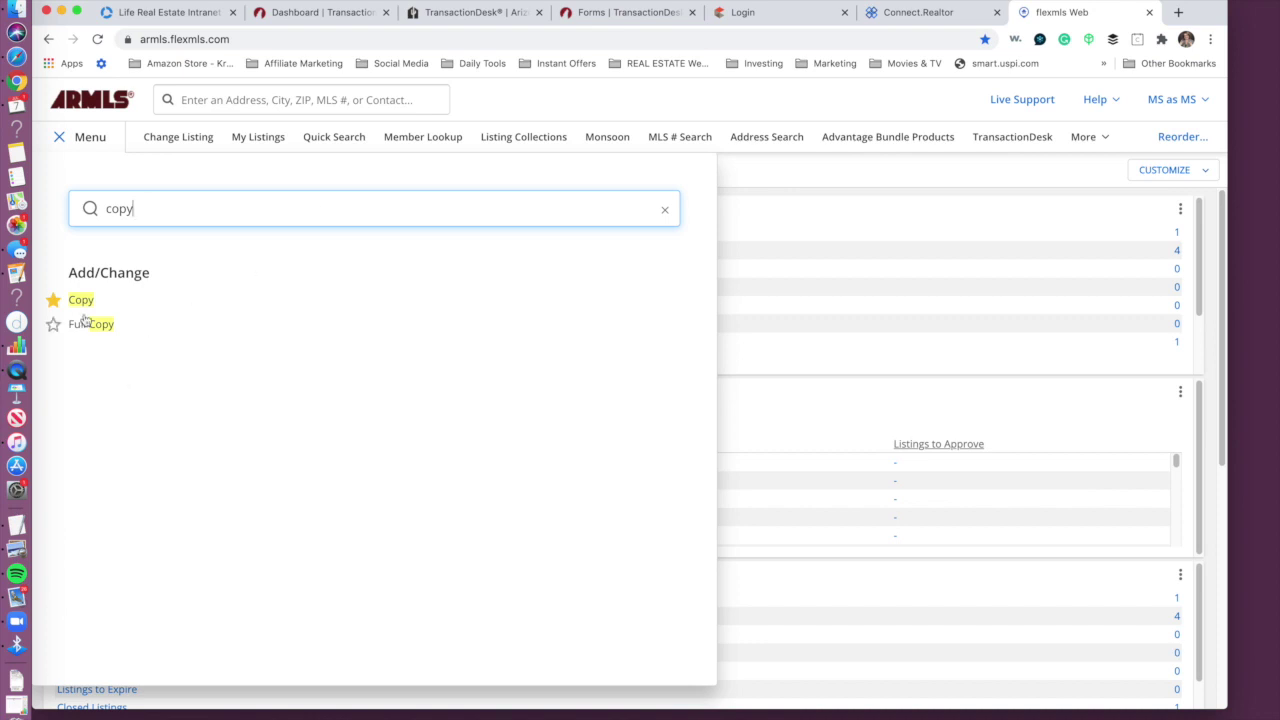
{"action": "left_click", "coordinate": [84, 303]}
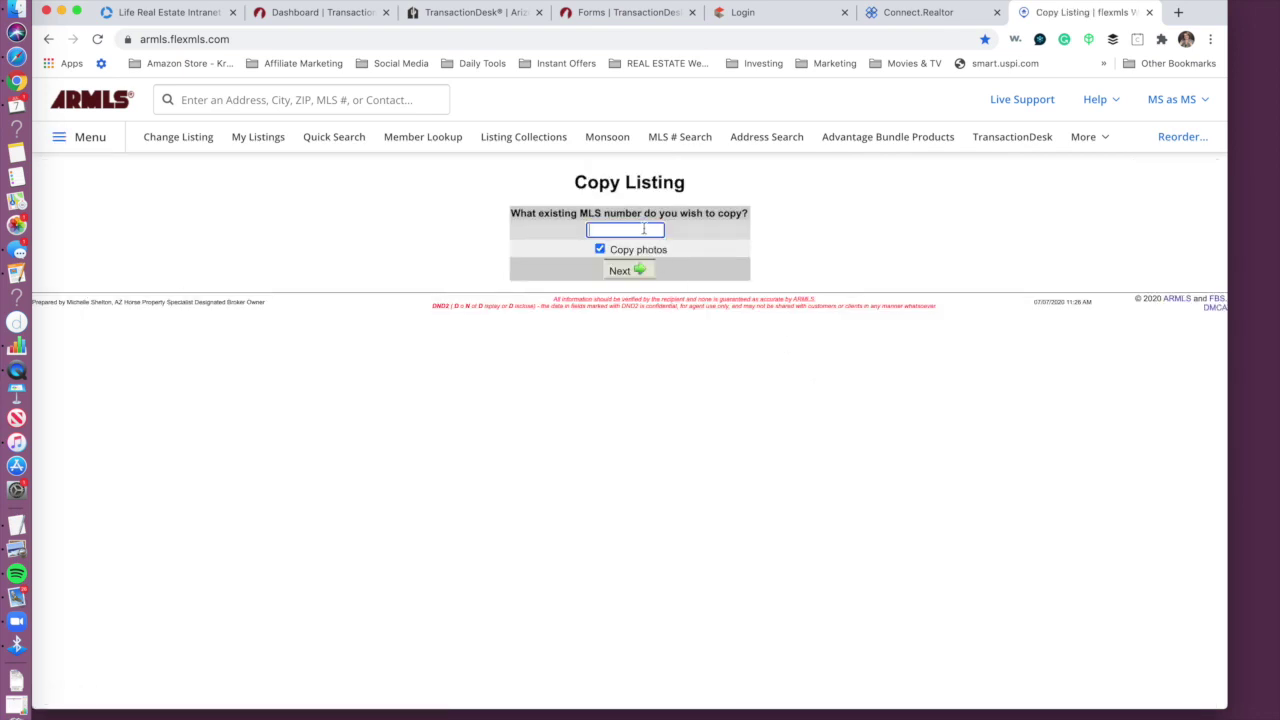
{"action": "left_click", "coordinate": [600, 250]}
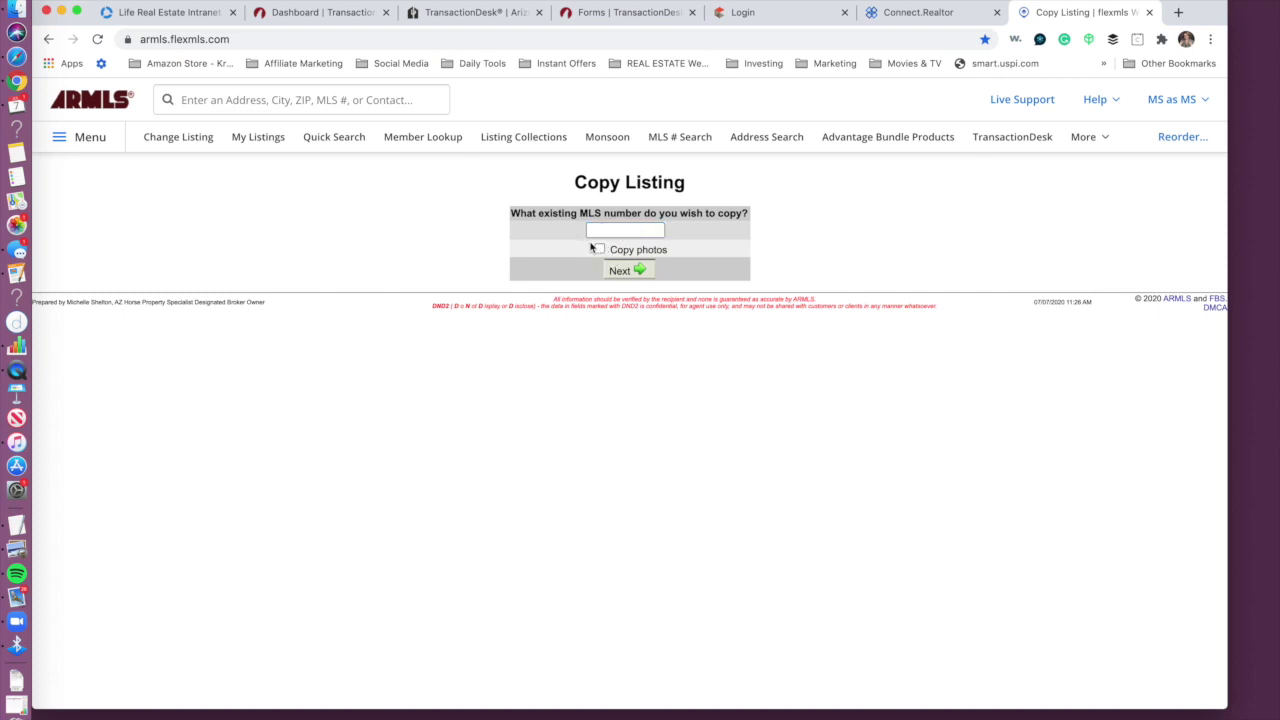
{"action": "left_click", "coordinate": [606, 234]}
{"action": "left_click", "coordinate": [1086, 137]}
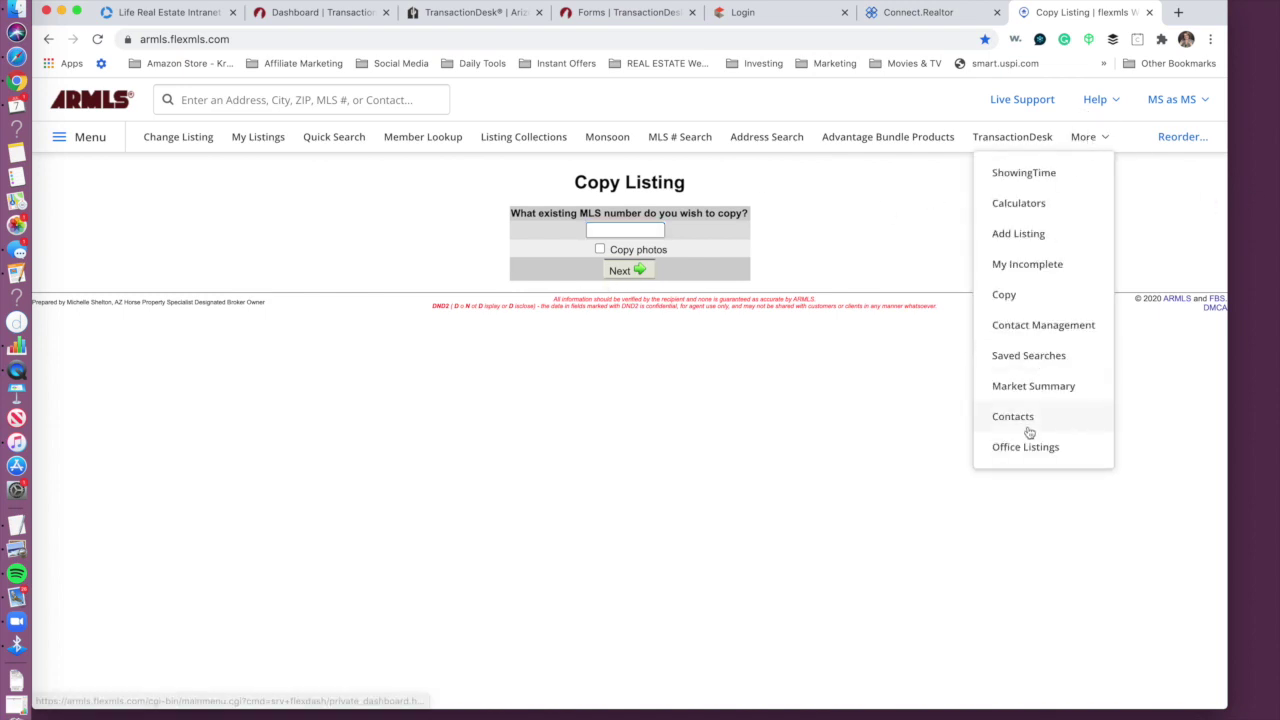
{"action": "left_click", "coordinate": [765, 443]}
{"action": "left_click", "coordinate": [92, 139]}
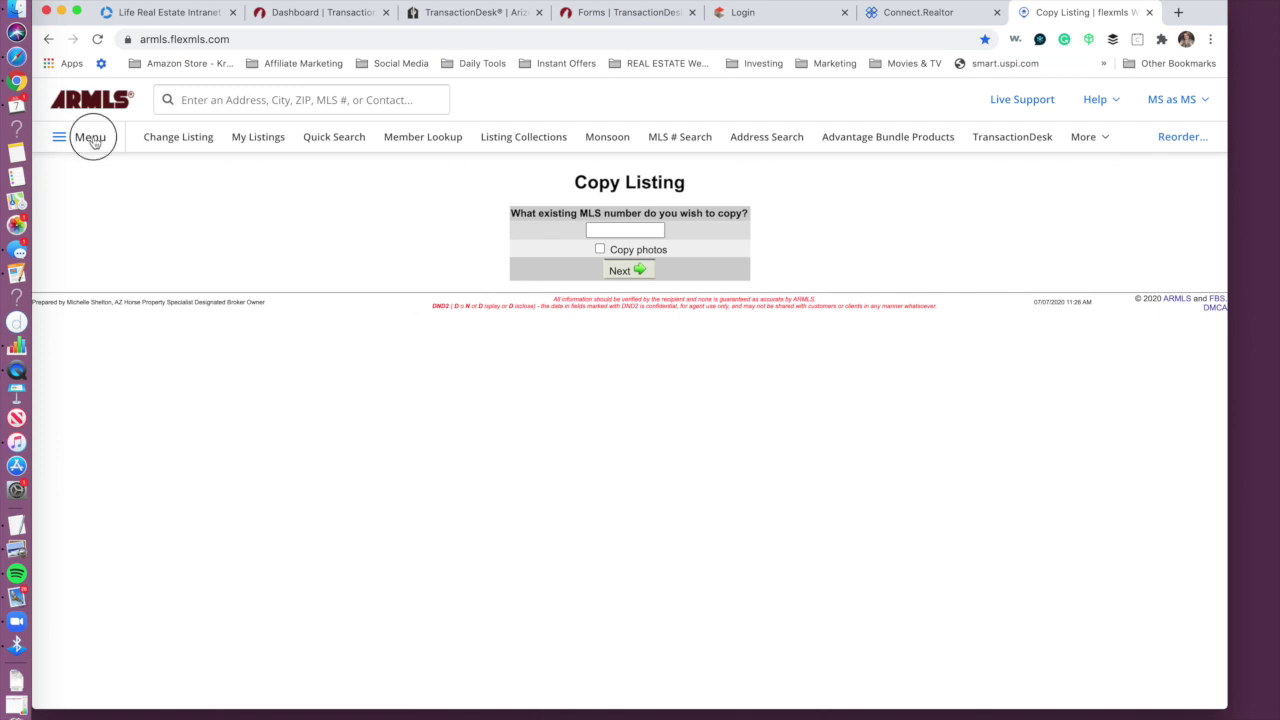
{"action": "type", "text": "incom"}
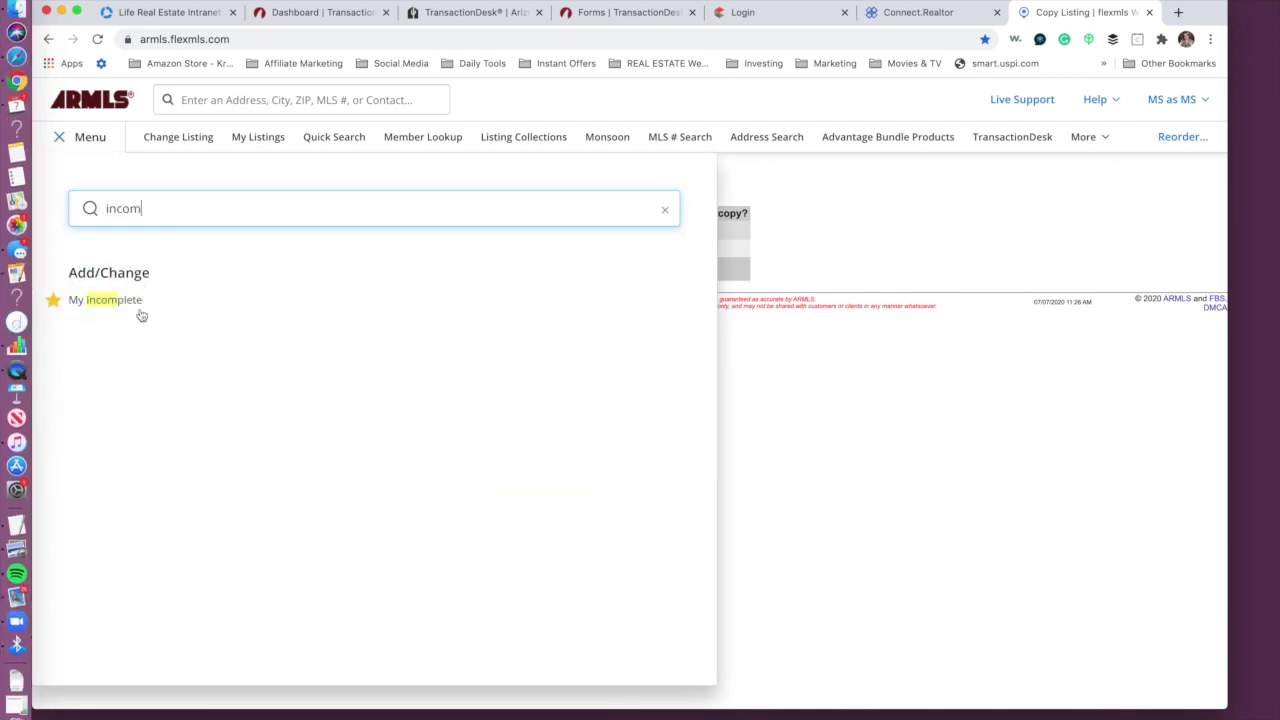
{"action": "left_click", "coordinate": [133, 303]}
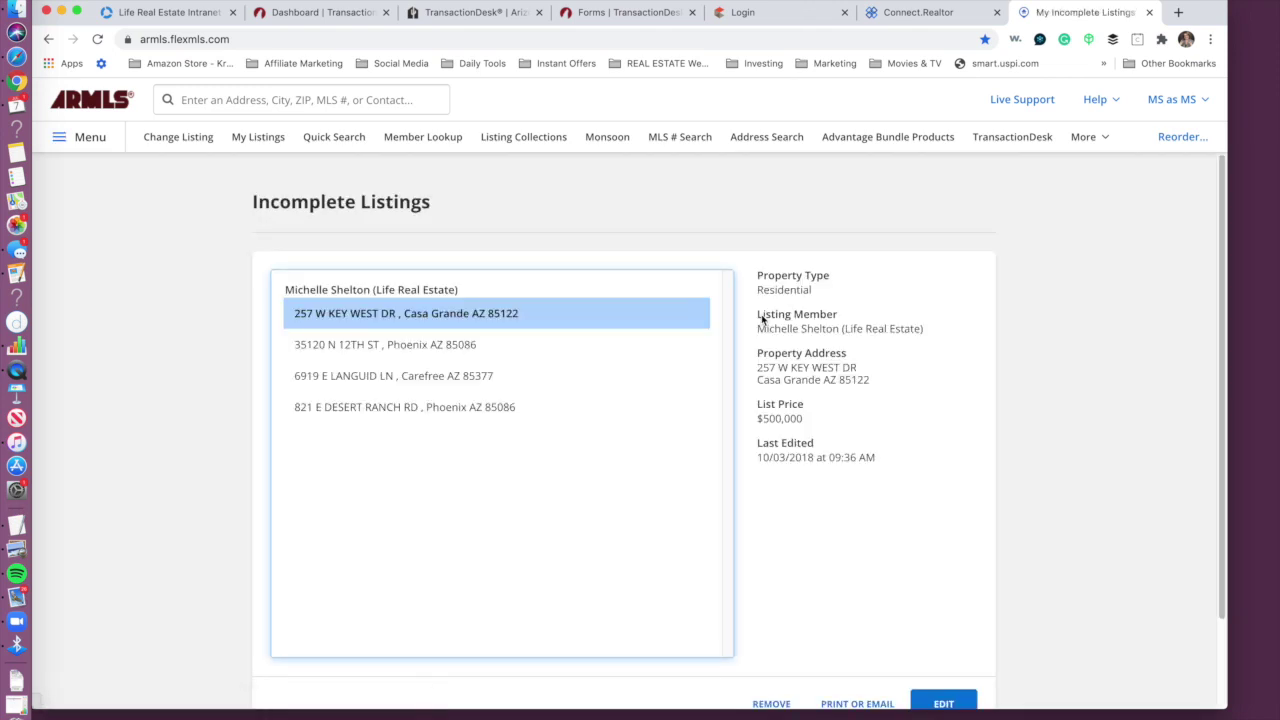
{"action": "left_click", "coordinate": [393, 350]}
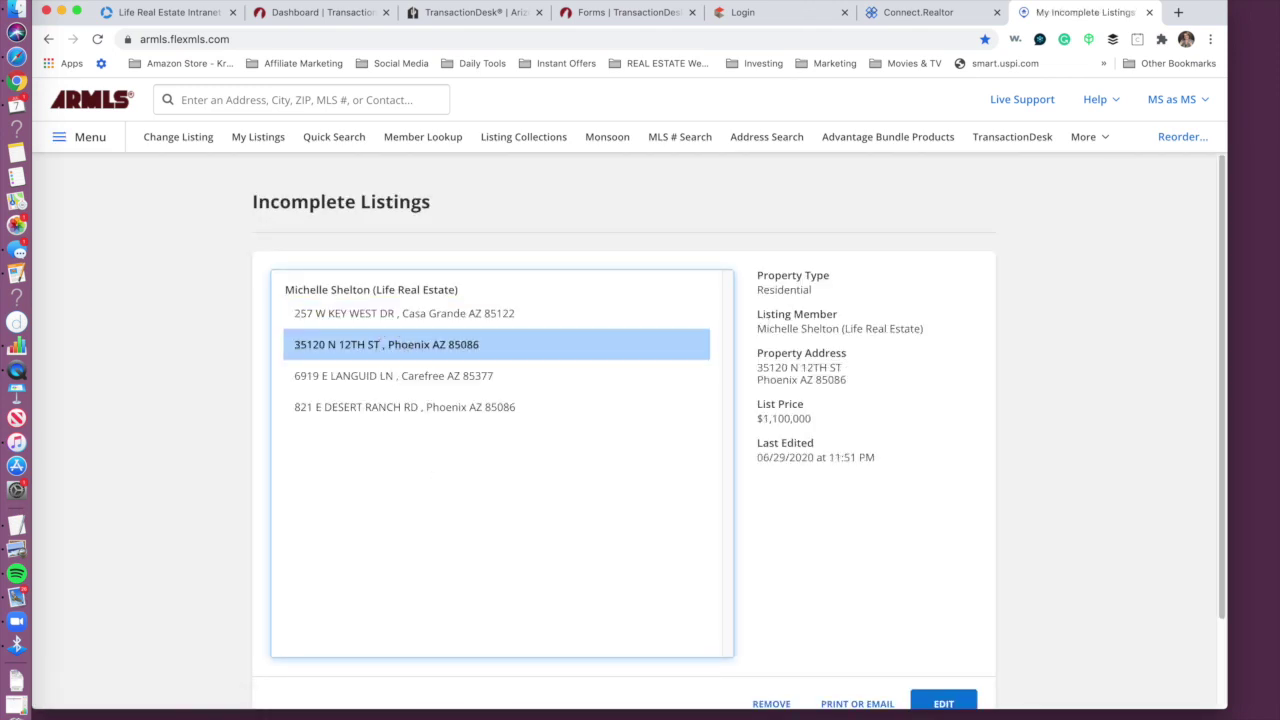
{"action": "left_click", "coordinate": [940, 703]}
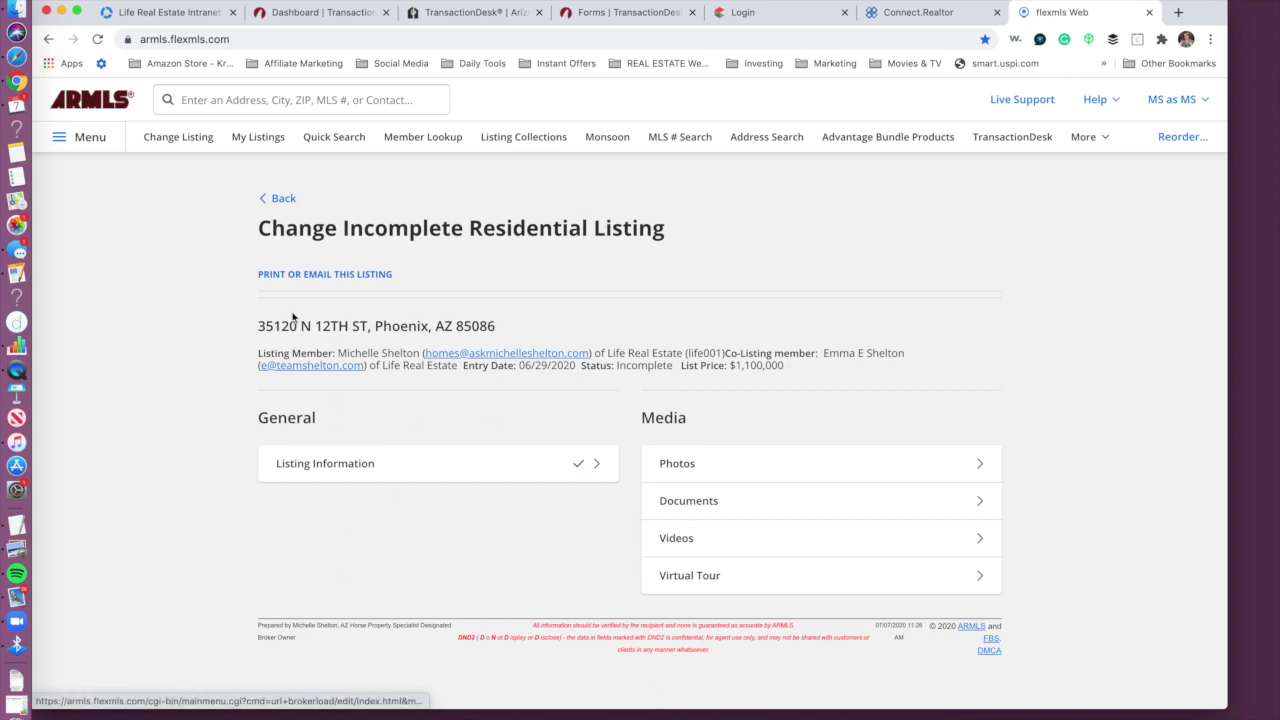
{"action": "left_click", "coordinate": [341, 279]}
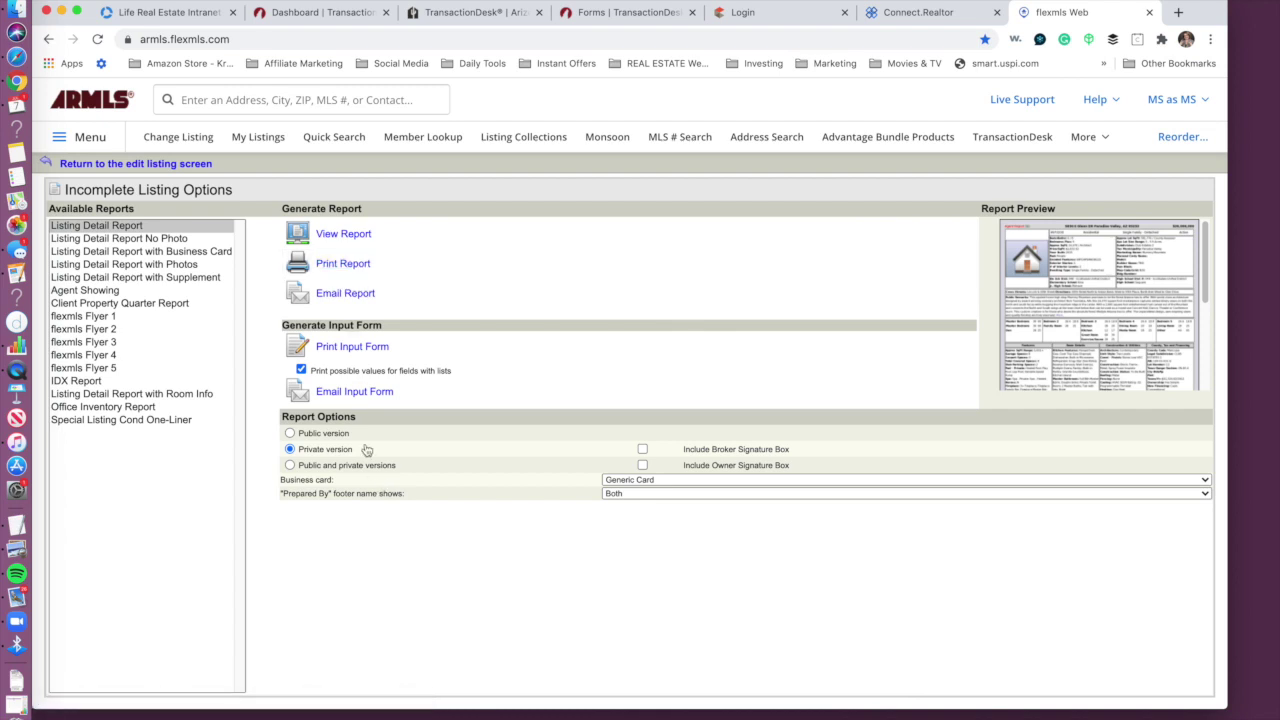
{"action": "left_click", "coordinate": [353, 350]}
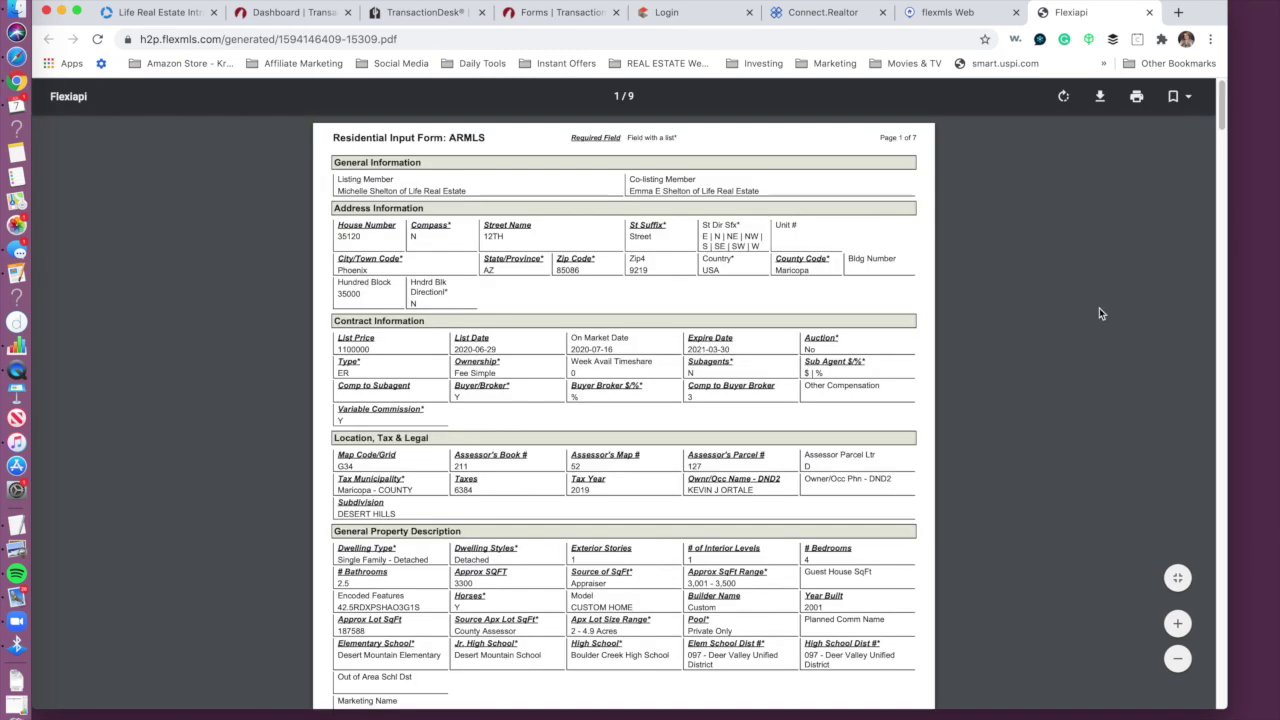
Step: Begin saving the input-form PDF to the team Dropbox folder, cancel, and scroll through its pages
{"action": "left_click", "coordinate": [1100, 96]}
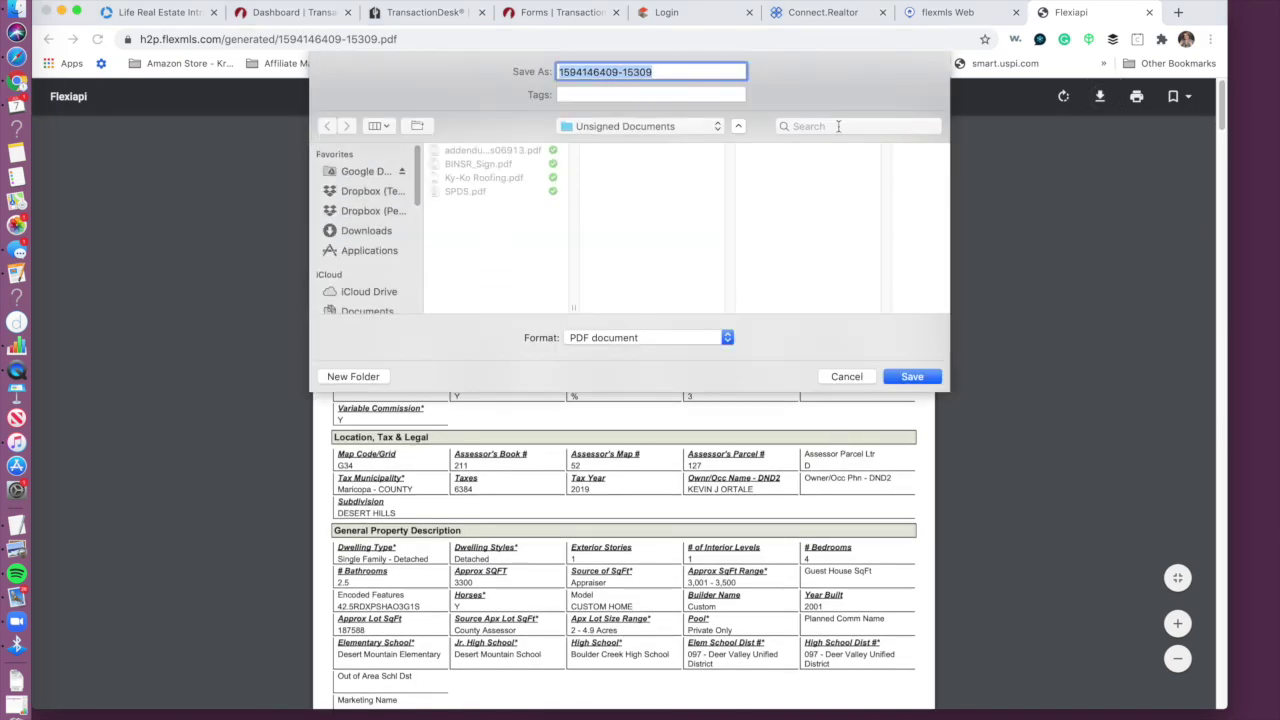
{"action": "left_click", "coordinate": [380, 194]}
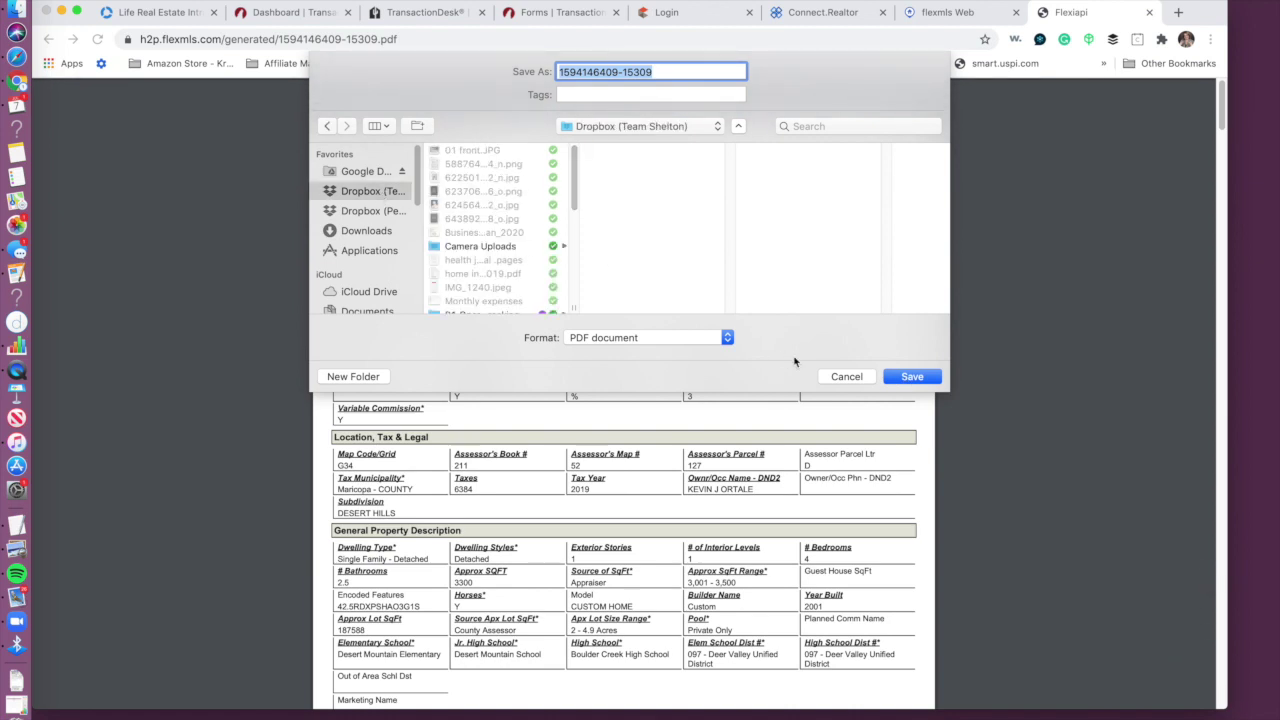
{"action": "left_click", "coordinate": [846, 377]}
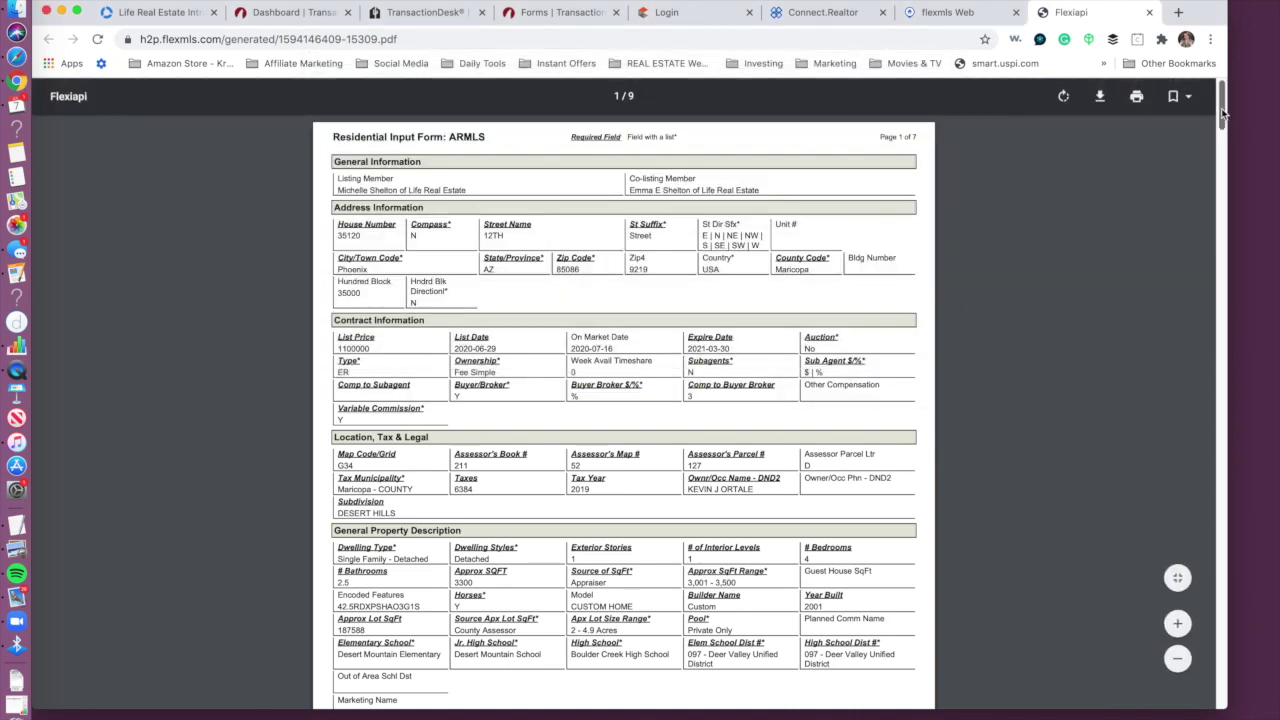
{"action": "left_click_drag", "start_coordinate": [1222, 112], "coordinate": [1223, 489]}
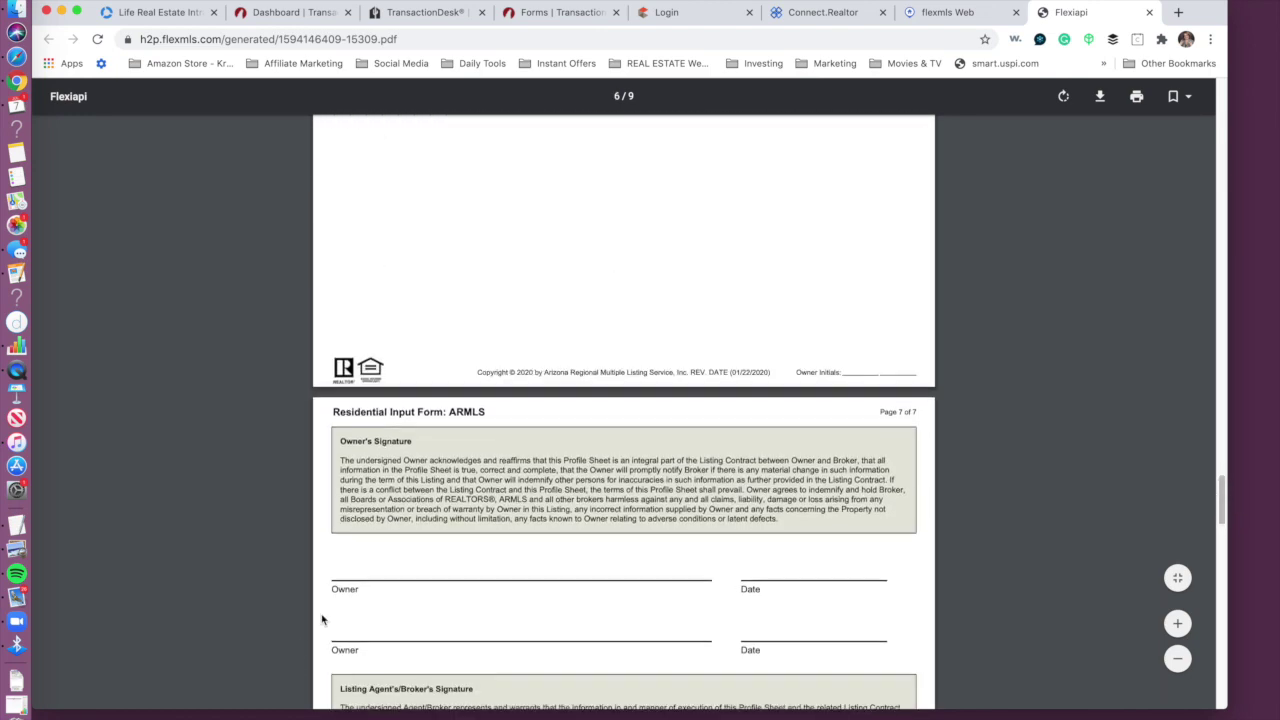
{"action": "left_click_drag", "start_coordinate": [1222, 494], "coordinate": [1213, 533]}
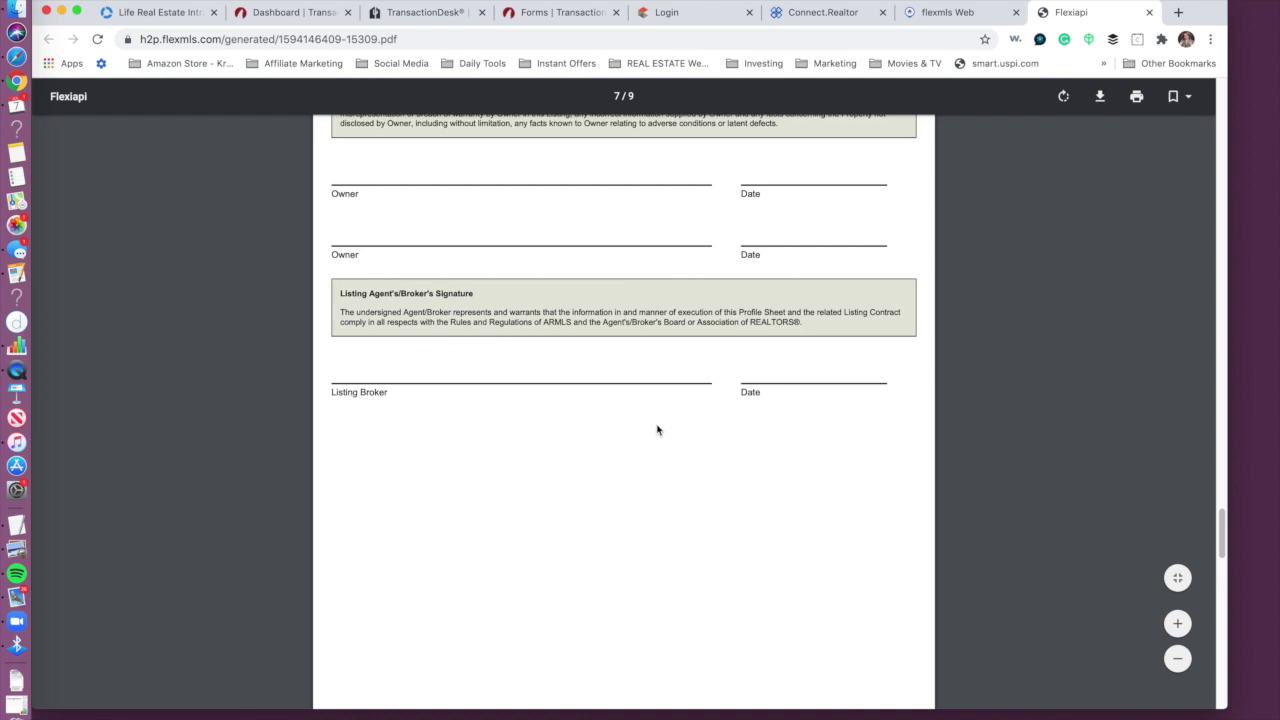
{"action": "left_click_drag", "start_coordinate": [1222, 530], "coordinate": [1229, 109]}
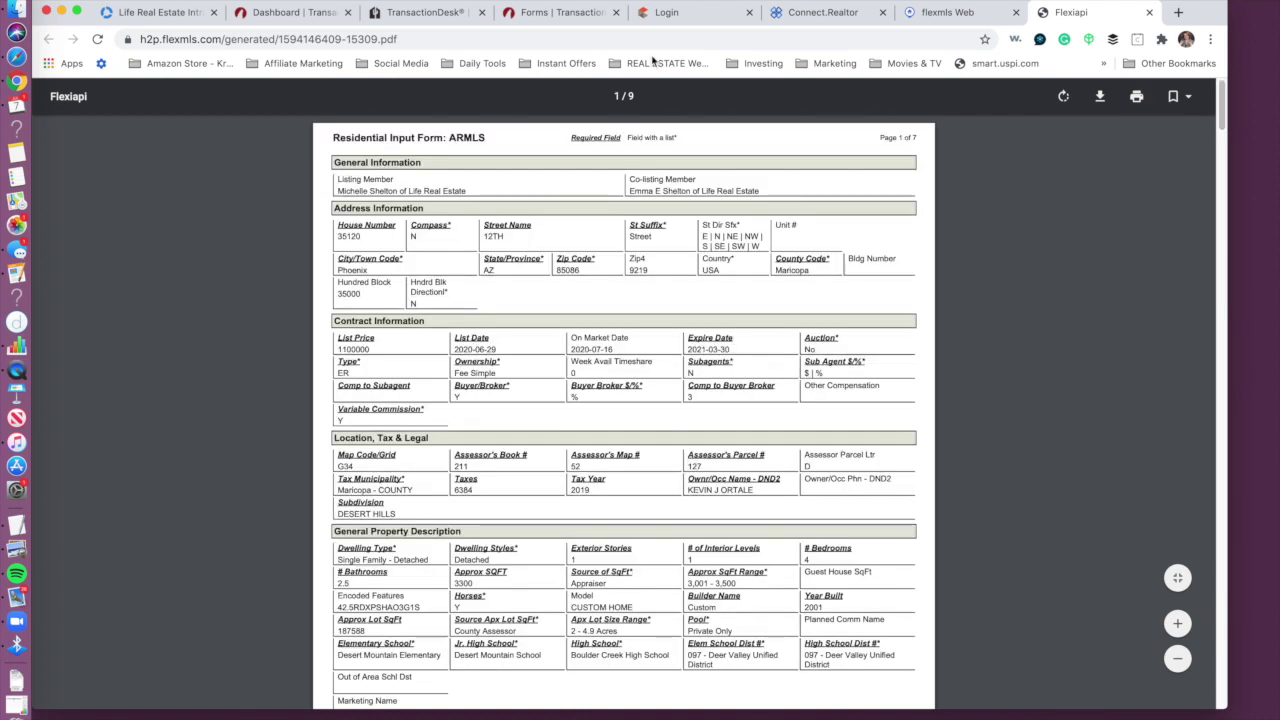
{"action": "left_click", "coordinate": [530, 13]}
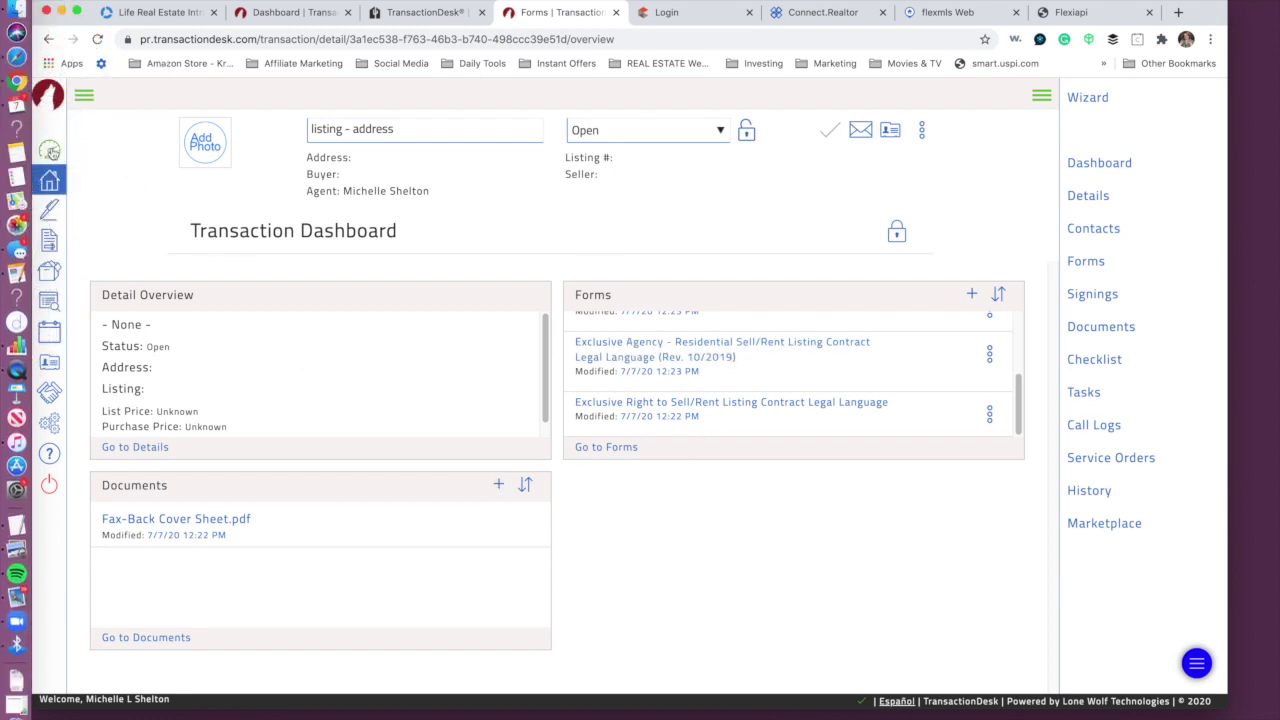
Step: Start a signing 'Listing Agreement - address', link it to transaction 'listing - address', and save
{"action": "left_click", "coordinate": [50, 150]}
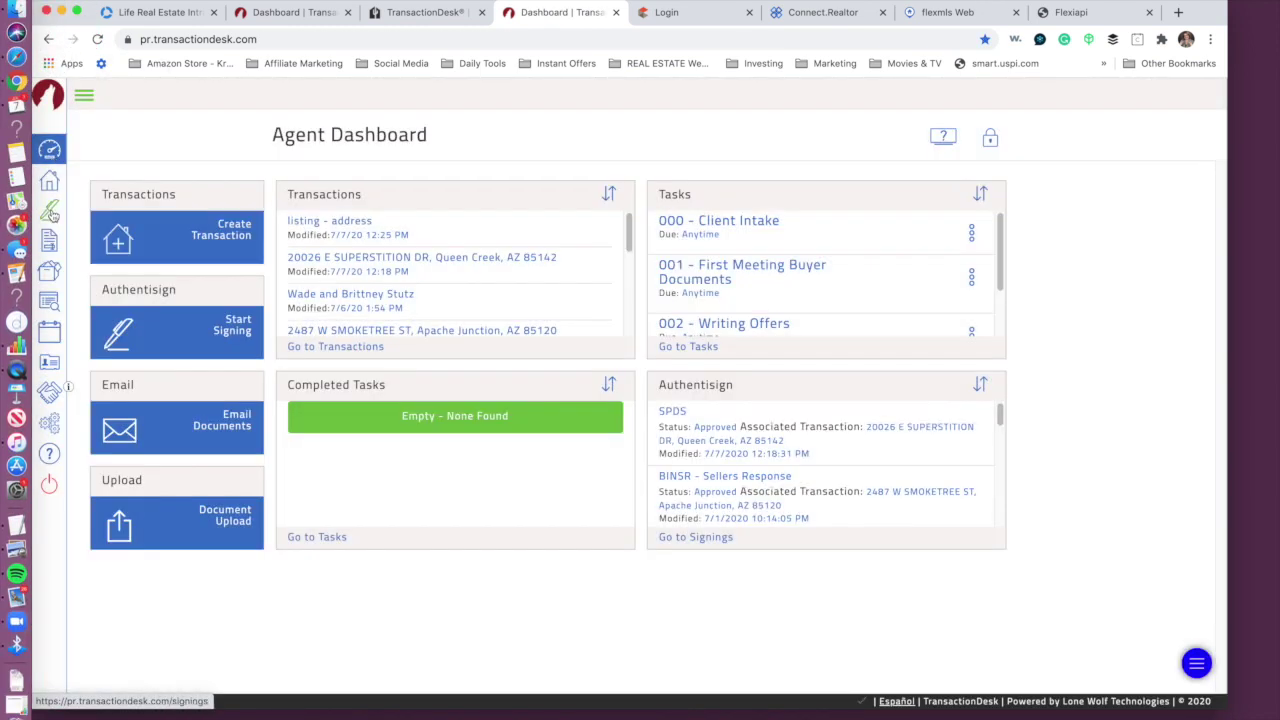
{"action": "left_click", "coordinate": [52, 211]}
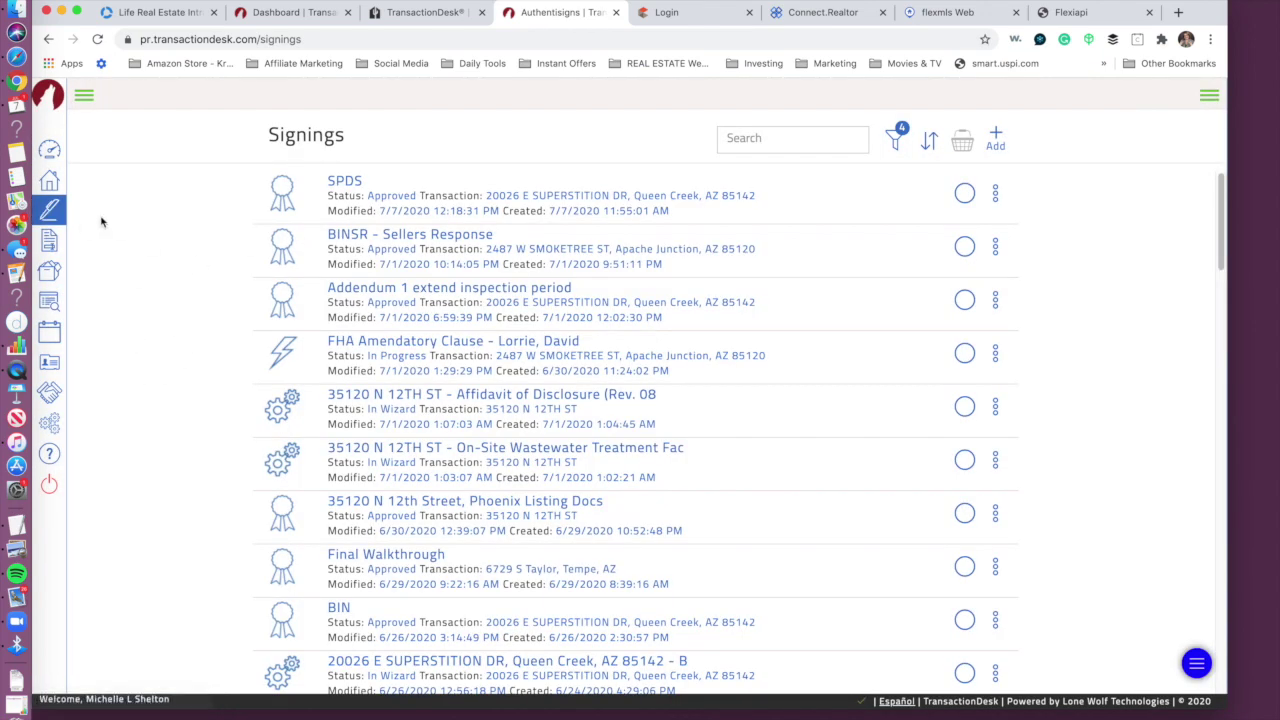
{"action": "left_click", "coordinate": [50, 150]}
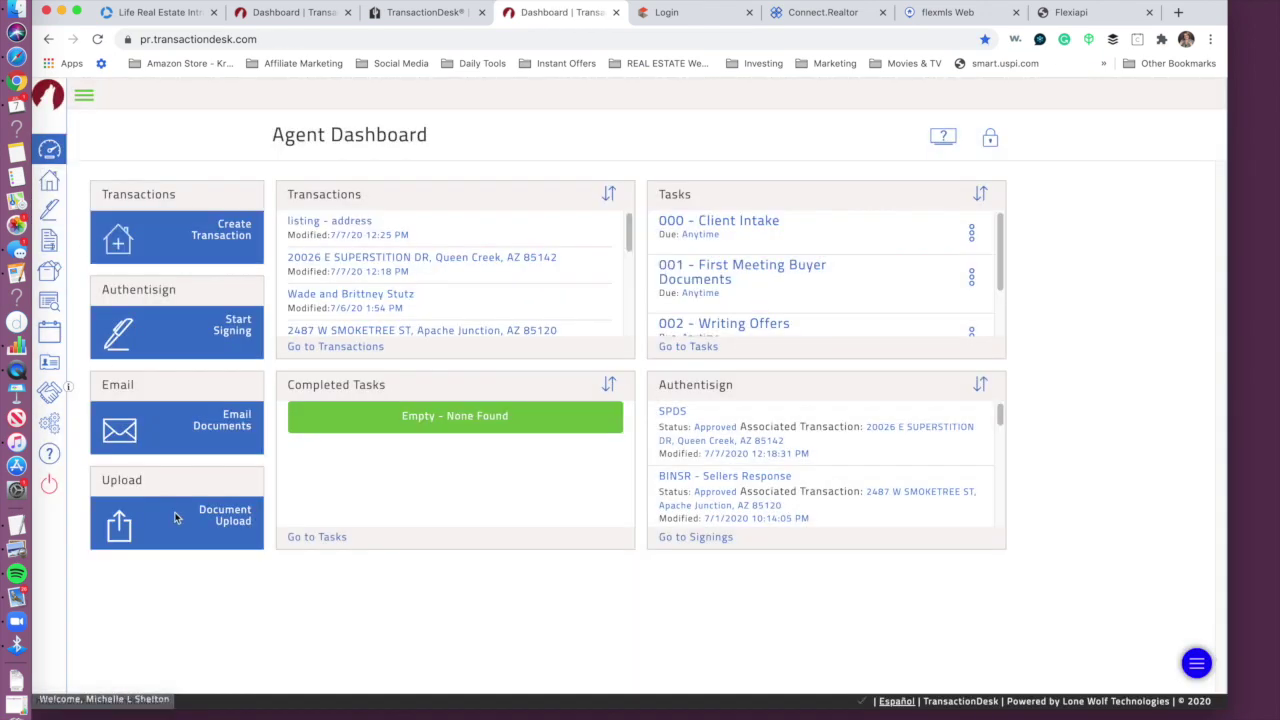
{"action": "left_click", "coordinate": [240, 331]}
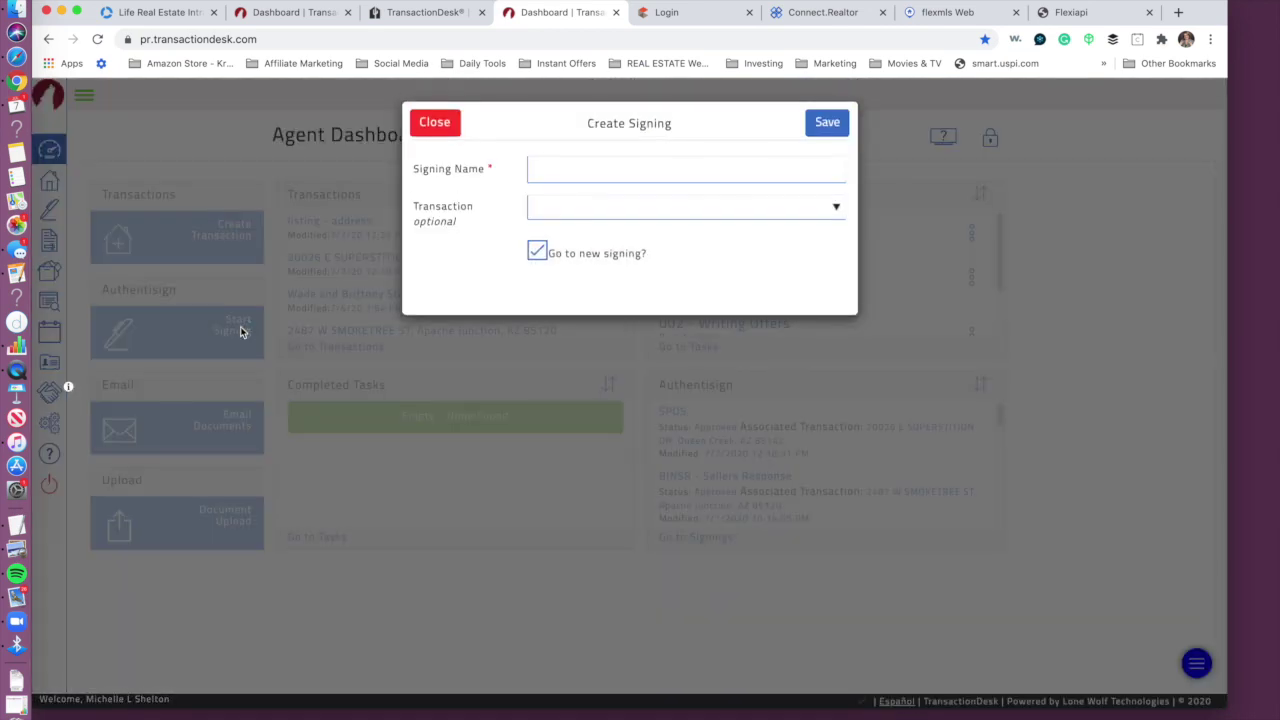
{"action": "left_click", "coordinate": [645, 167]}
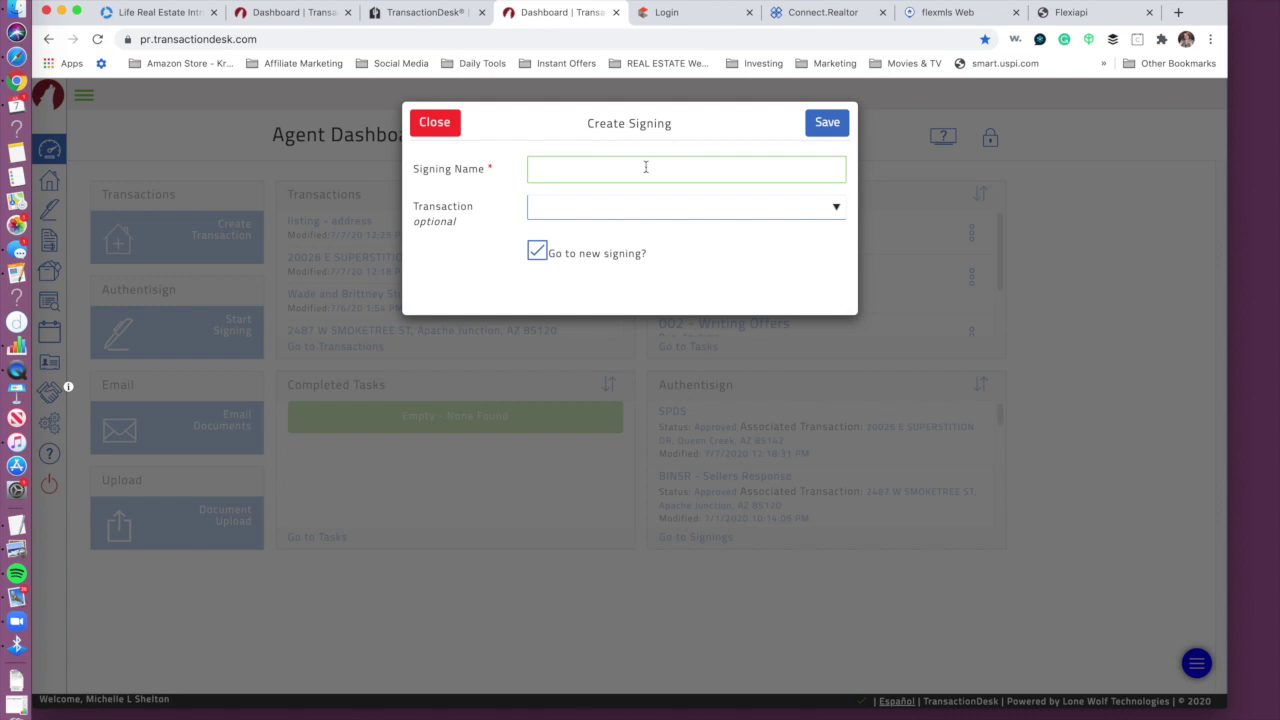
{"action": "type", "text": "ing Agreement - address"}
{"action": "left_click", "coordinate": [645, 208]}
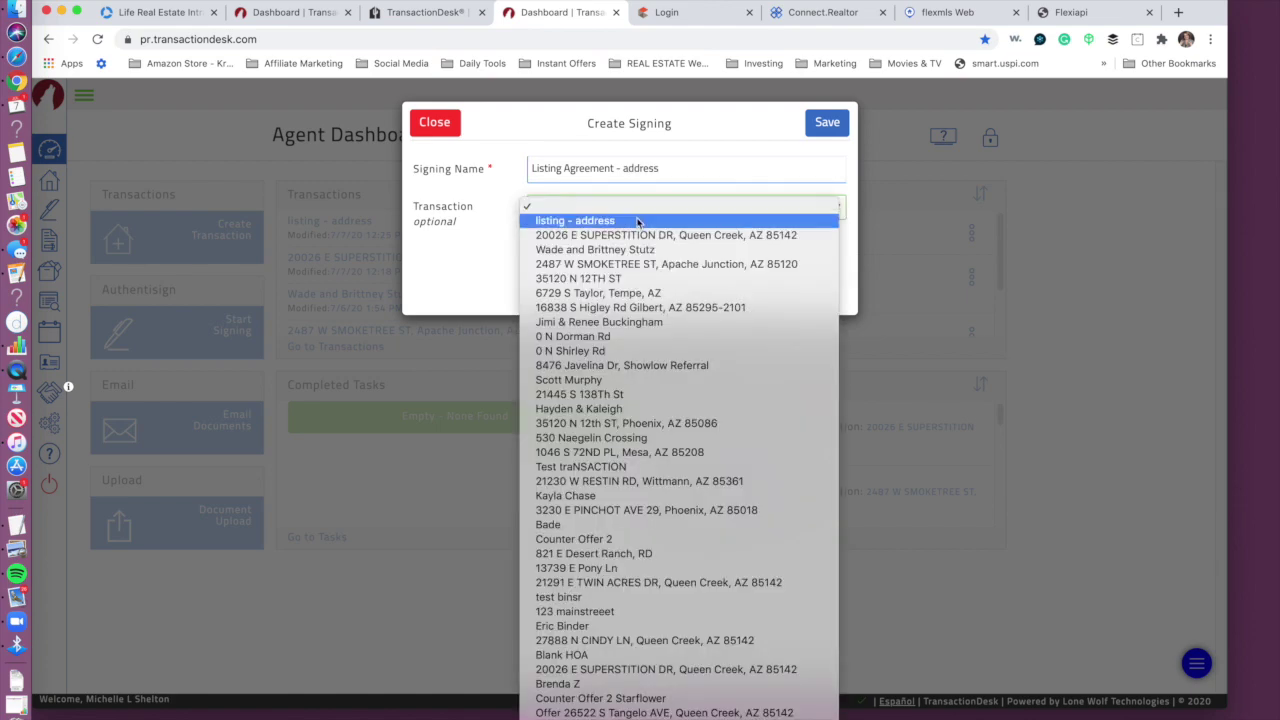
{"action": "left_click", "coordinate": [637, 220]}
{"action": "left_click", "coordinate": [826, 122]}
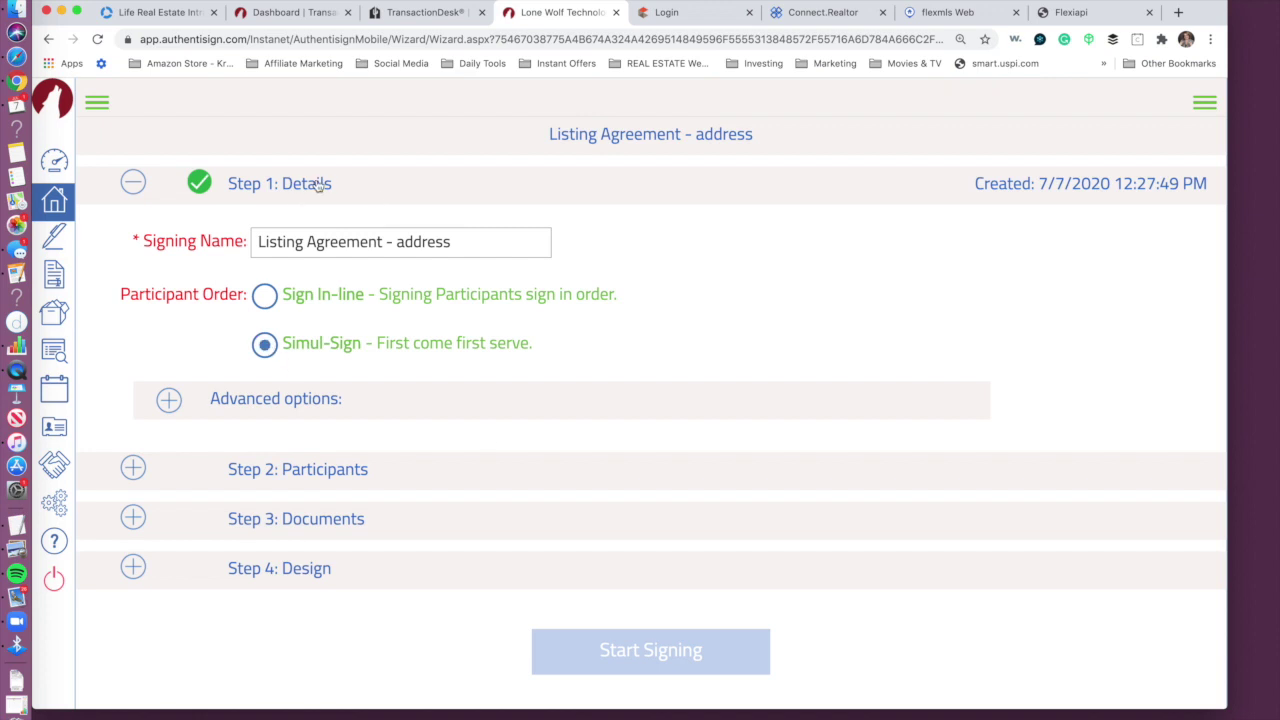
Step: Try in-order signing, then revert to Simul-Sign first-come signing and scroll down the details
{"action": "left_click", "coordinate": [470, 248]}
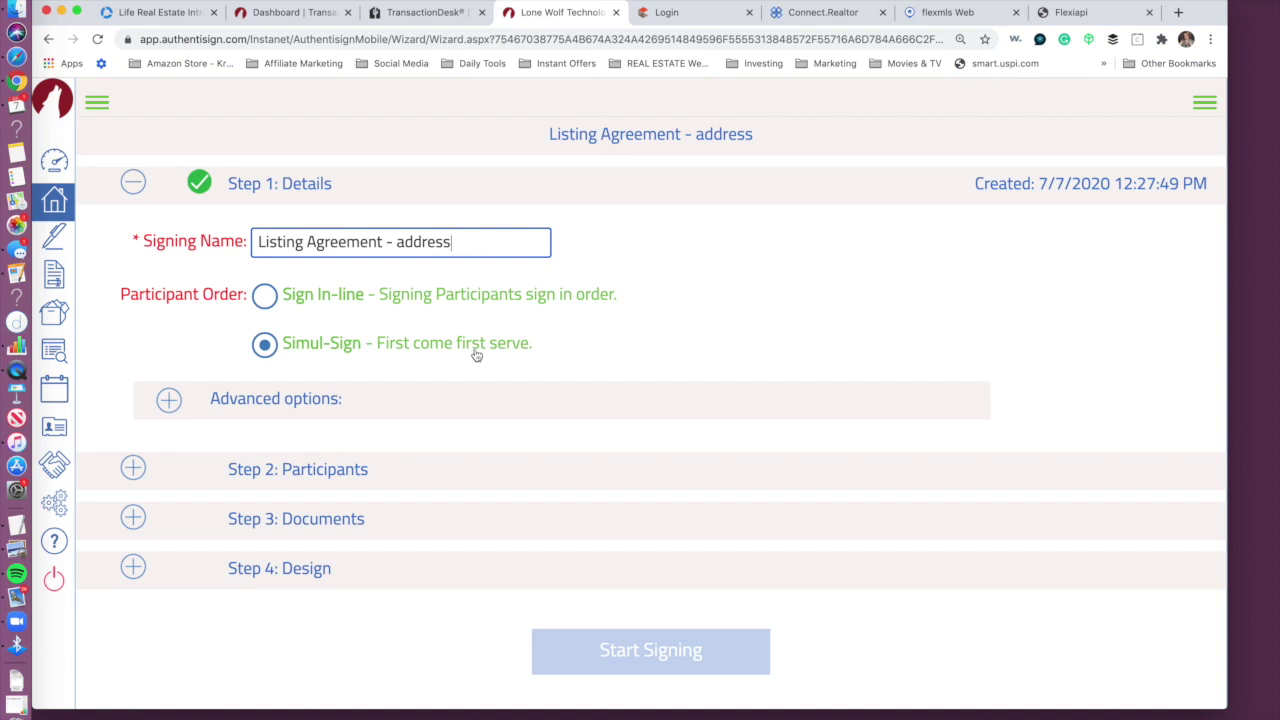
{"action": "left_click", "coordinate": [263, 296]}
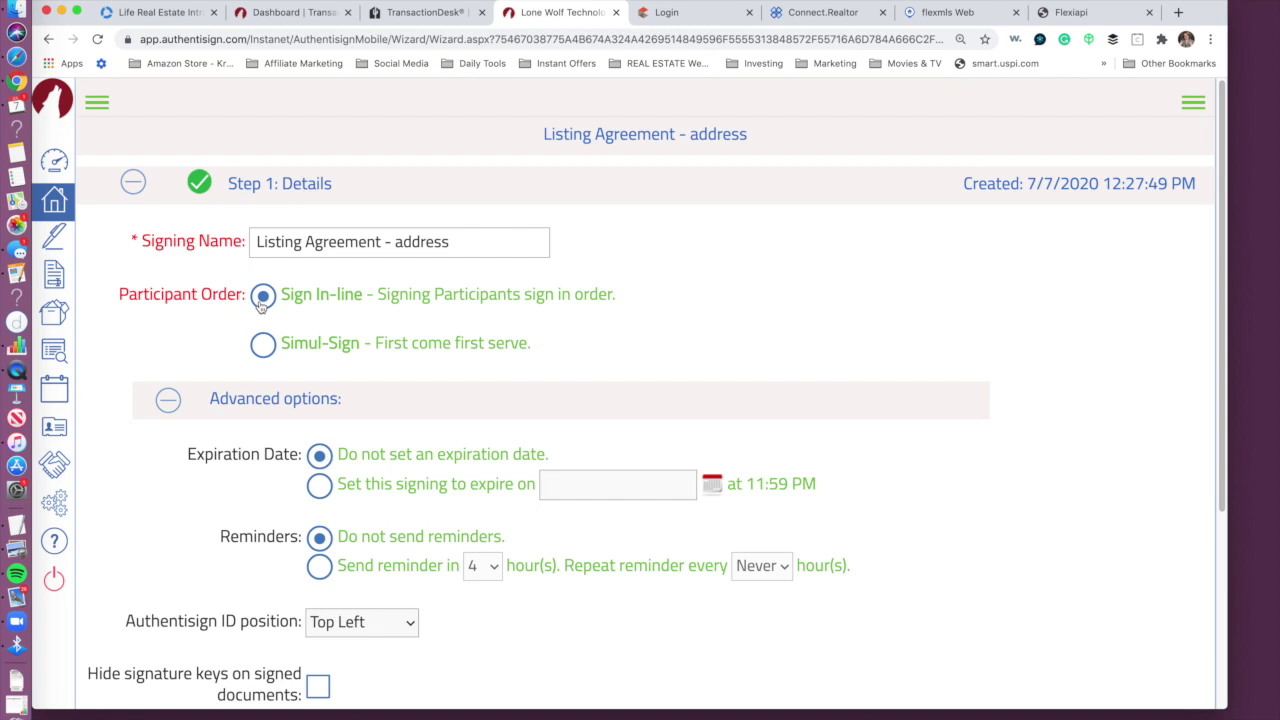
{"action": "left_click", "coordinate": [262, 344]}
{"action": "scroll", "coordinate": [1227, 315], "scroll_direction": "down", "scroll_amount": 3}
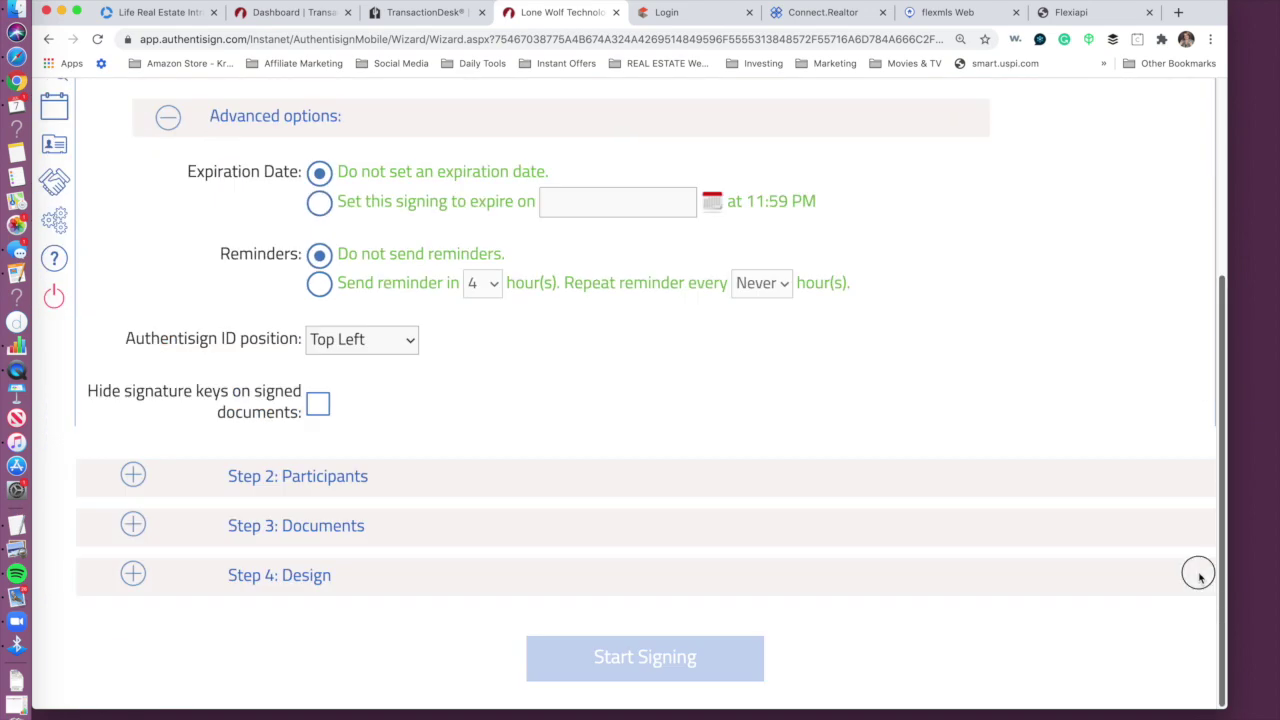
Step: In Step 2: Participants, add the first saved contact as a Remote Signer
{"action": "left_click", "coordinate": [340, 479]}
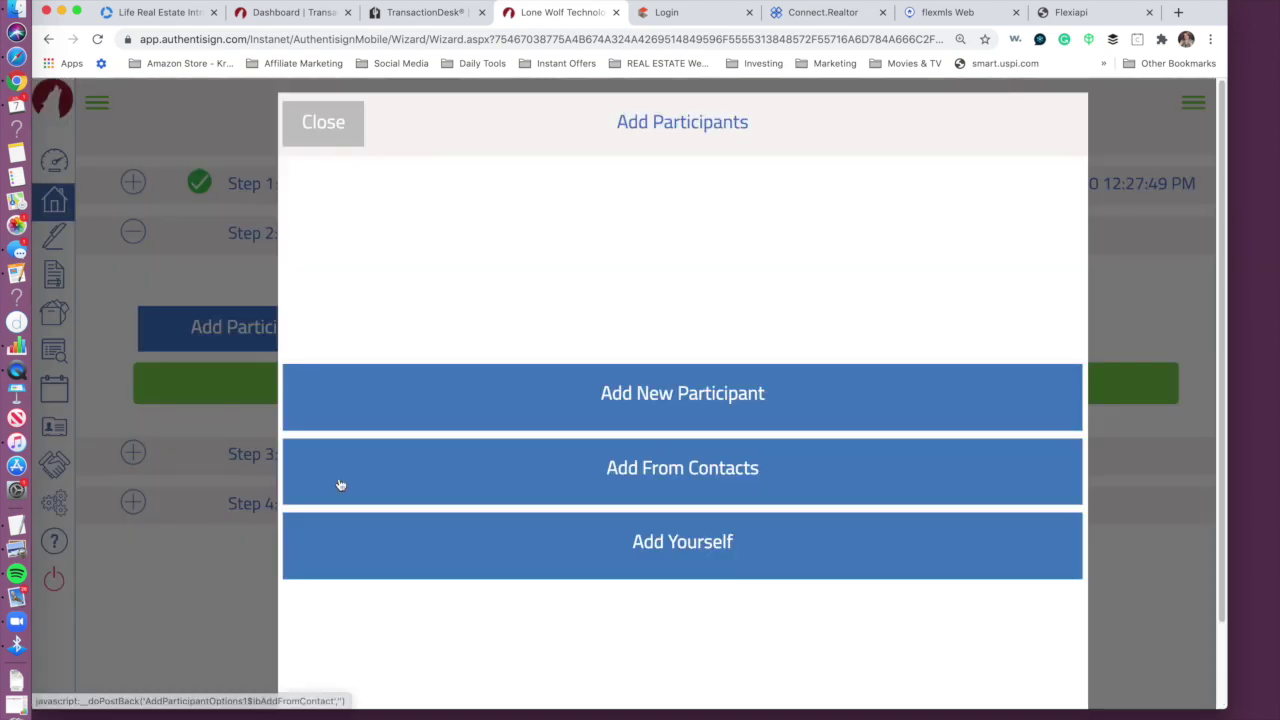
{"action": "left_click", "coordinate": [716, 480]}
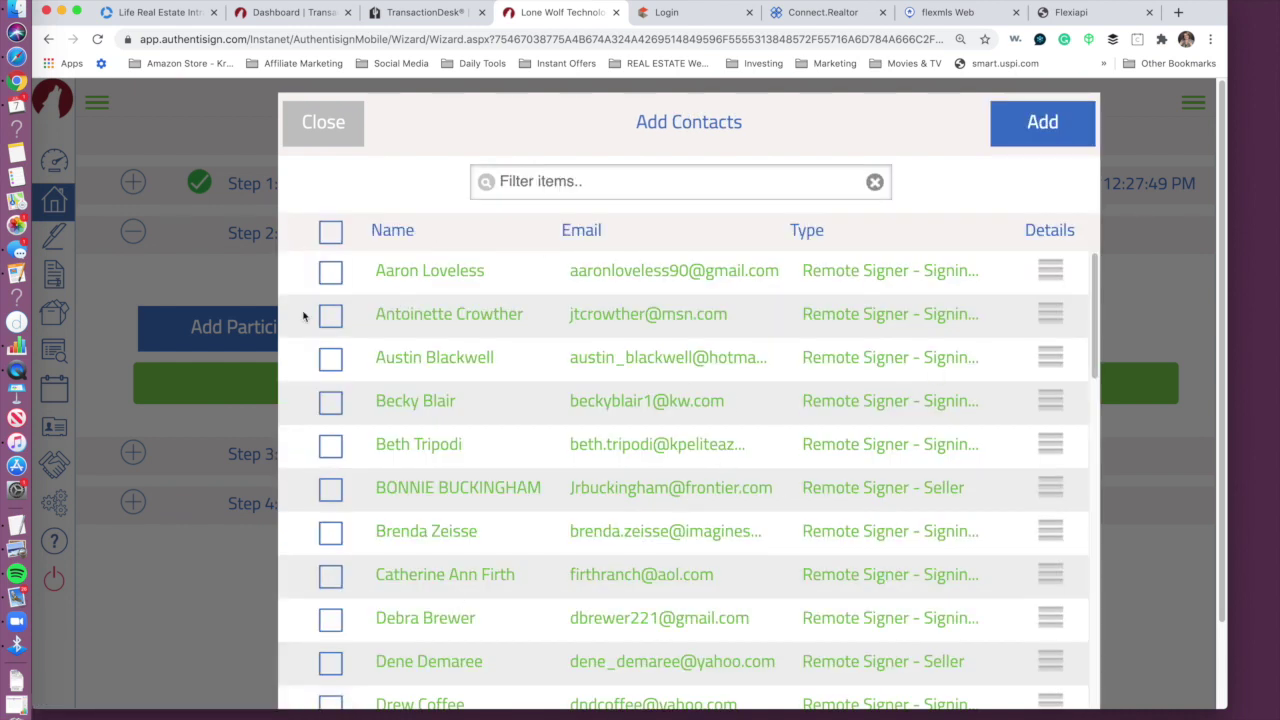
{"action": "left_click", "coordinate": [331, 280]}
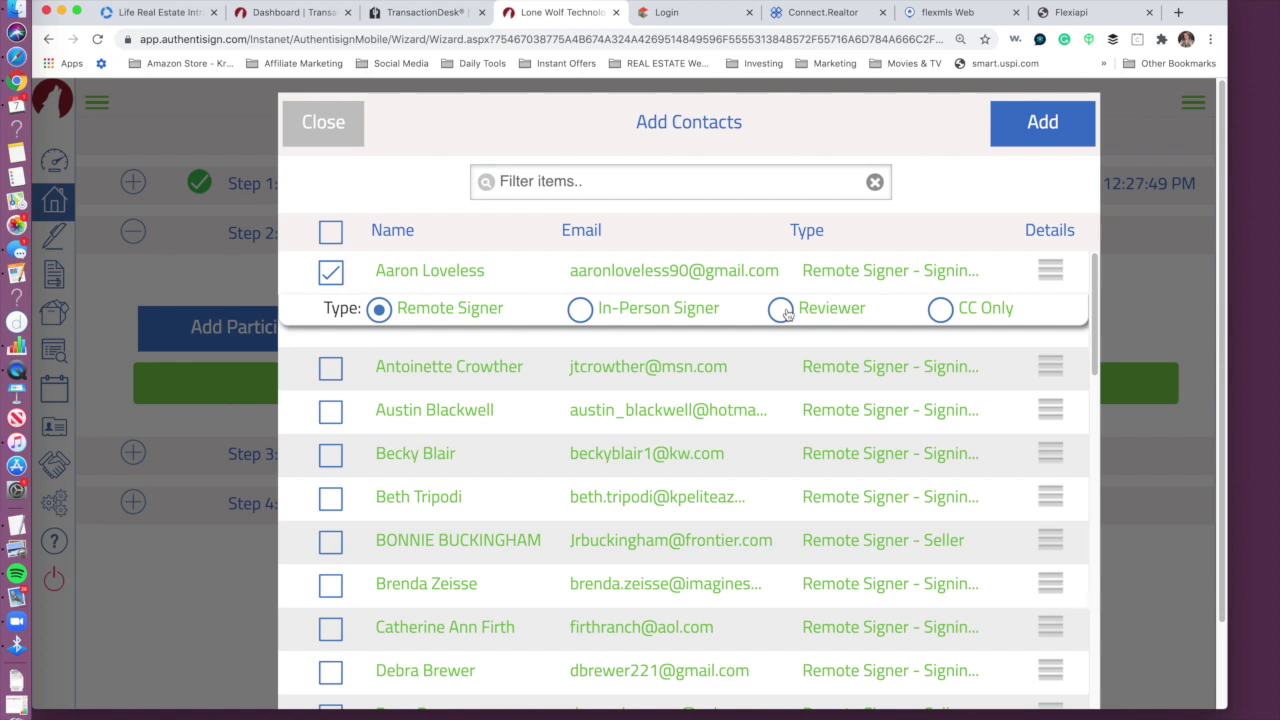
{"action": "left_click", "coordinate": [1041, 133]}
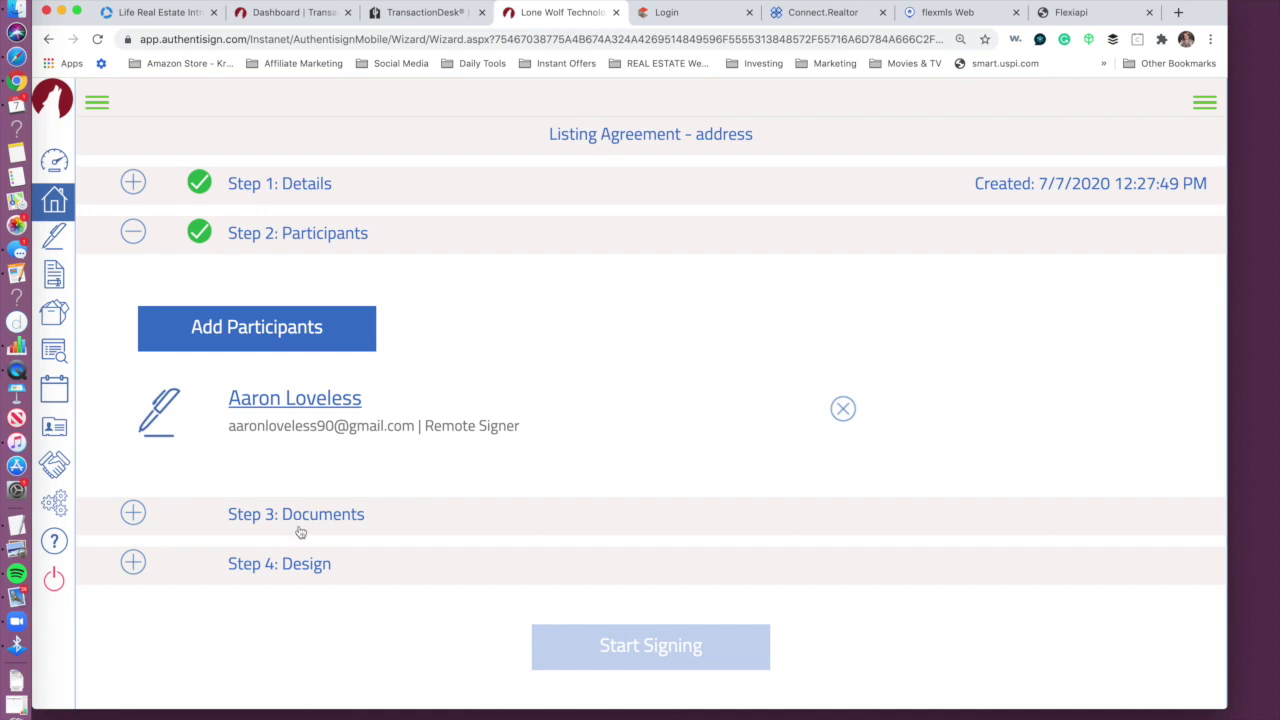
Step: Attach all of the transaction's forms to the signing
{"action": "left_click", "coordinate": [303, 516]}
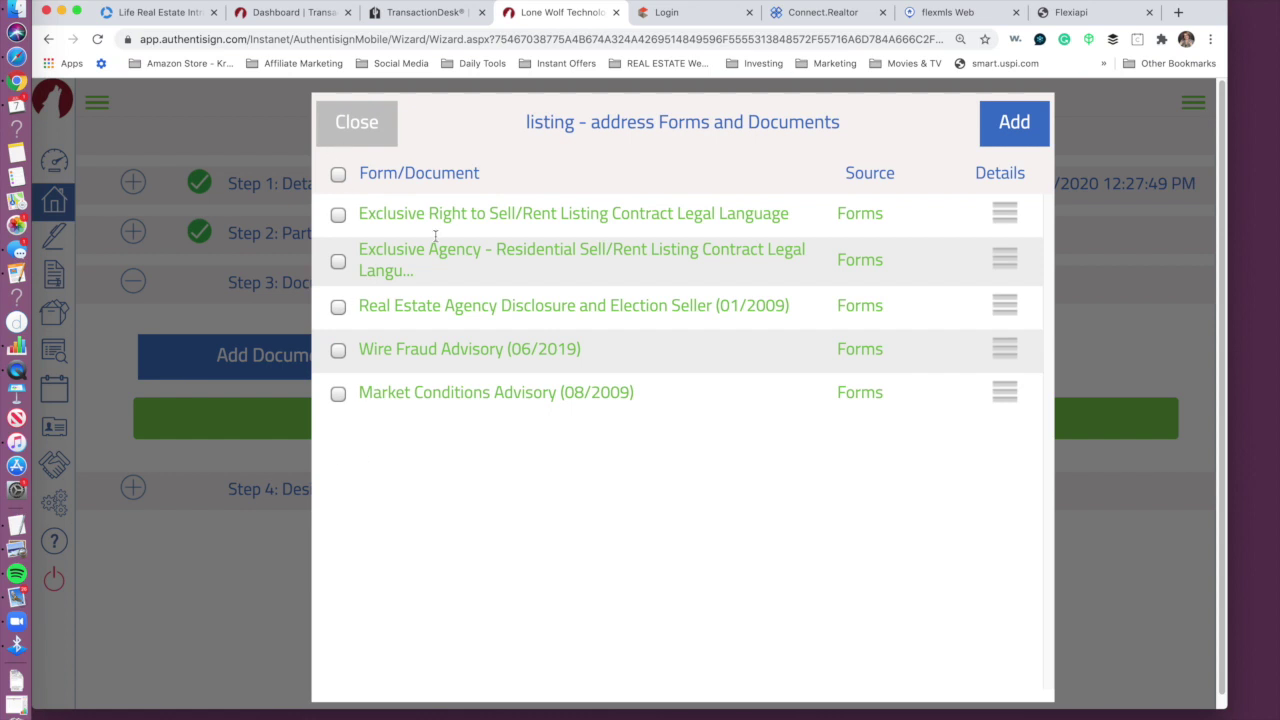
{"action": "left_click", "coordinate": [340, 180]}
{"action": "left_click", "coordinate": [1008, 126]}
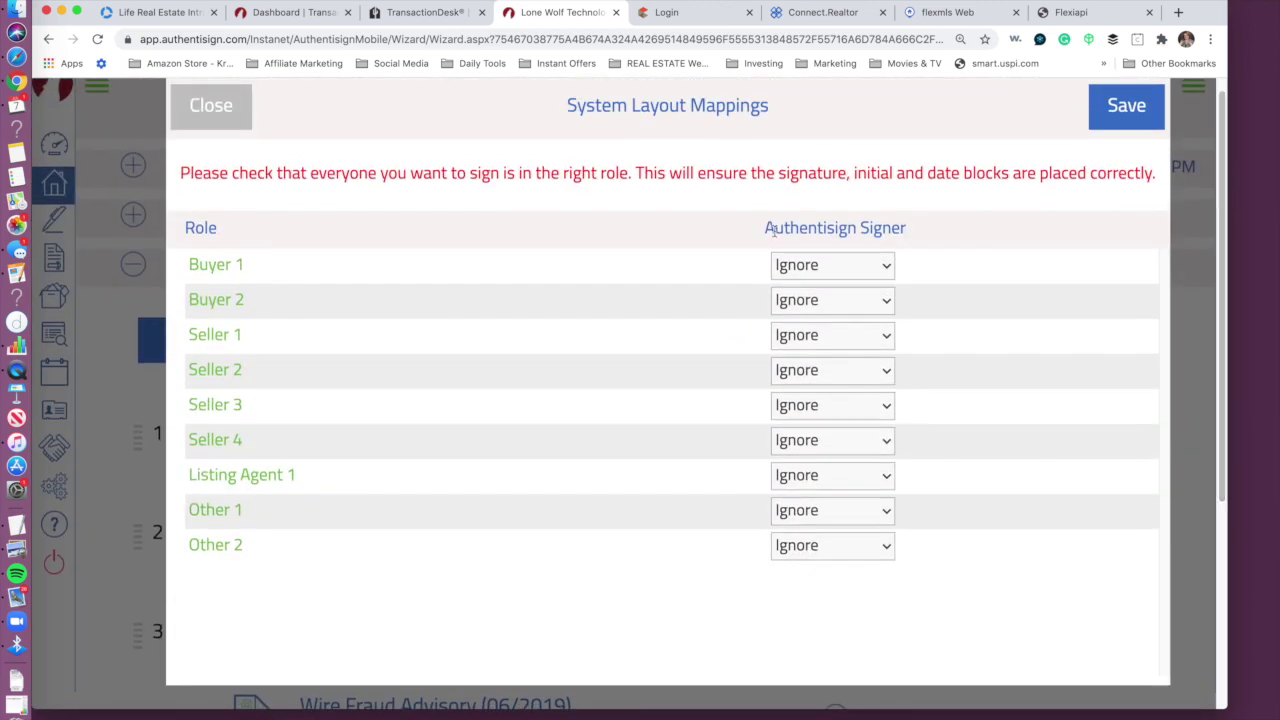
Step: Map the signer to Seller 1 and Listing Agent 1, keep Buyer 1 on Ignore, and save
{"action": "left_click", "coordinate": [817, 268]}
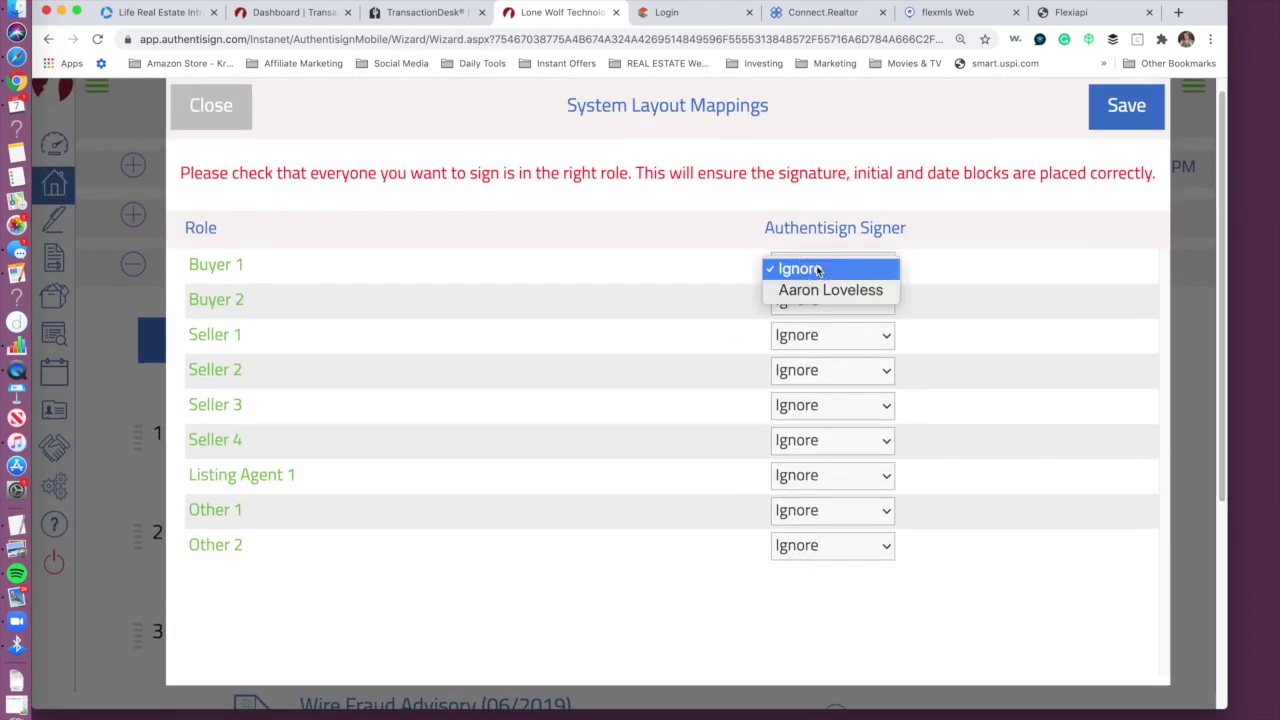
{"action": "left_click", "coordinate": [820, 289]}
{"action": "left_click", "coordinate": [836, 270]}
{"action": "left_click", "coordinate": [830, 248]}
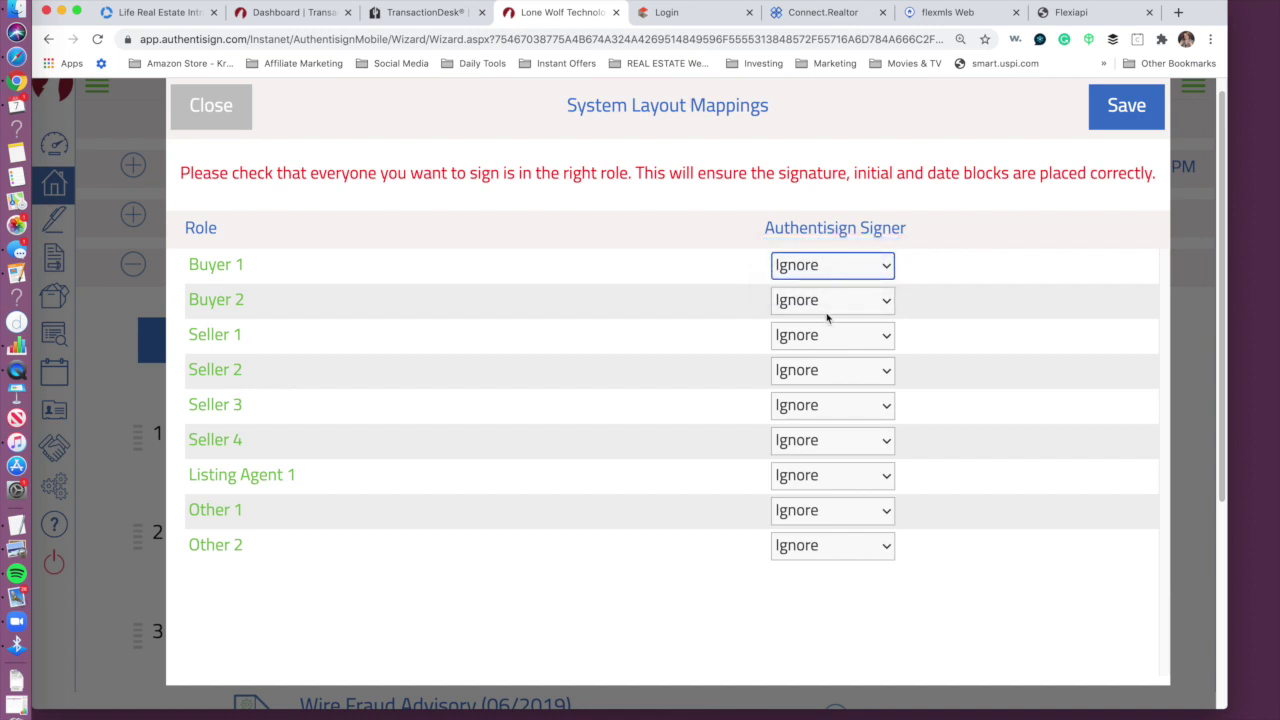
{"action": "left_click", "coordinate": [826, 335]}
{"action": "left_click", "coordinate": [826, 360]}
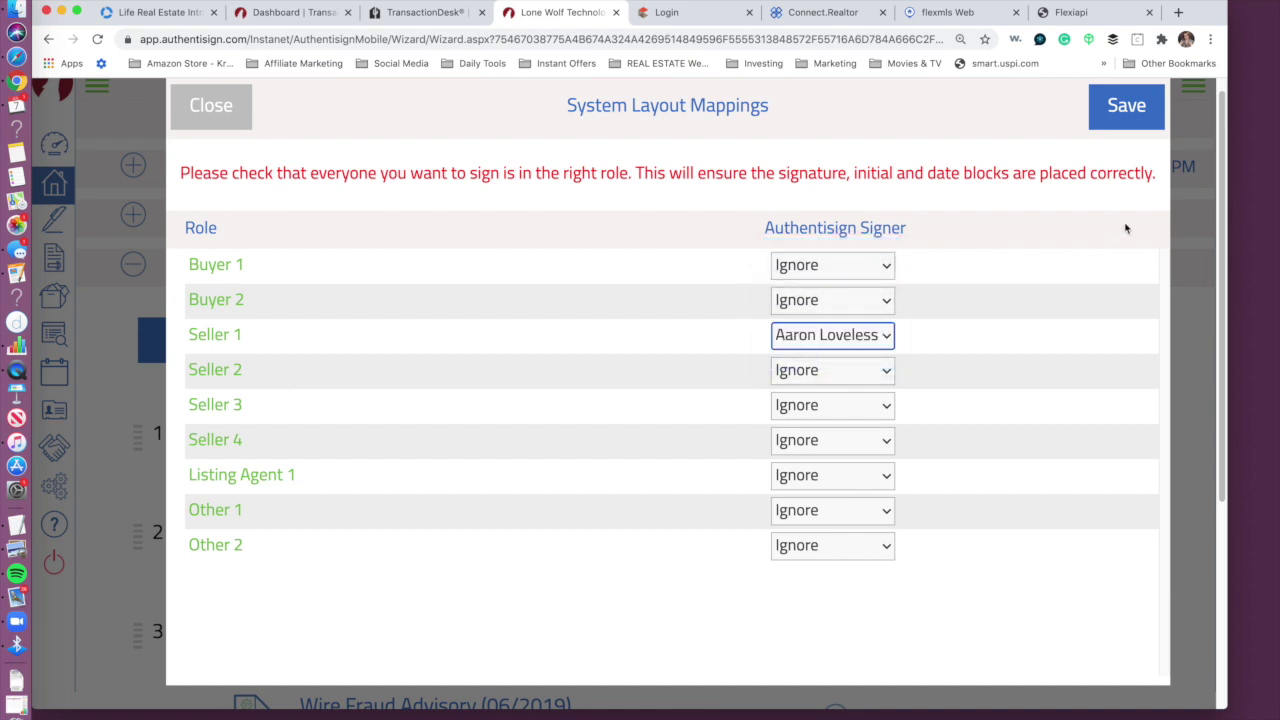
{"action": "left_click", "coordinate": [855, 478]}
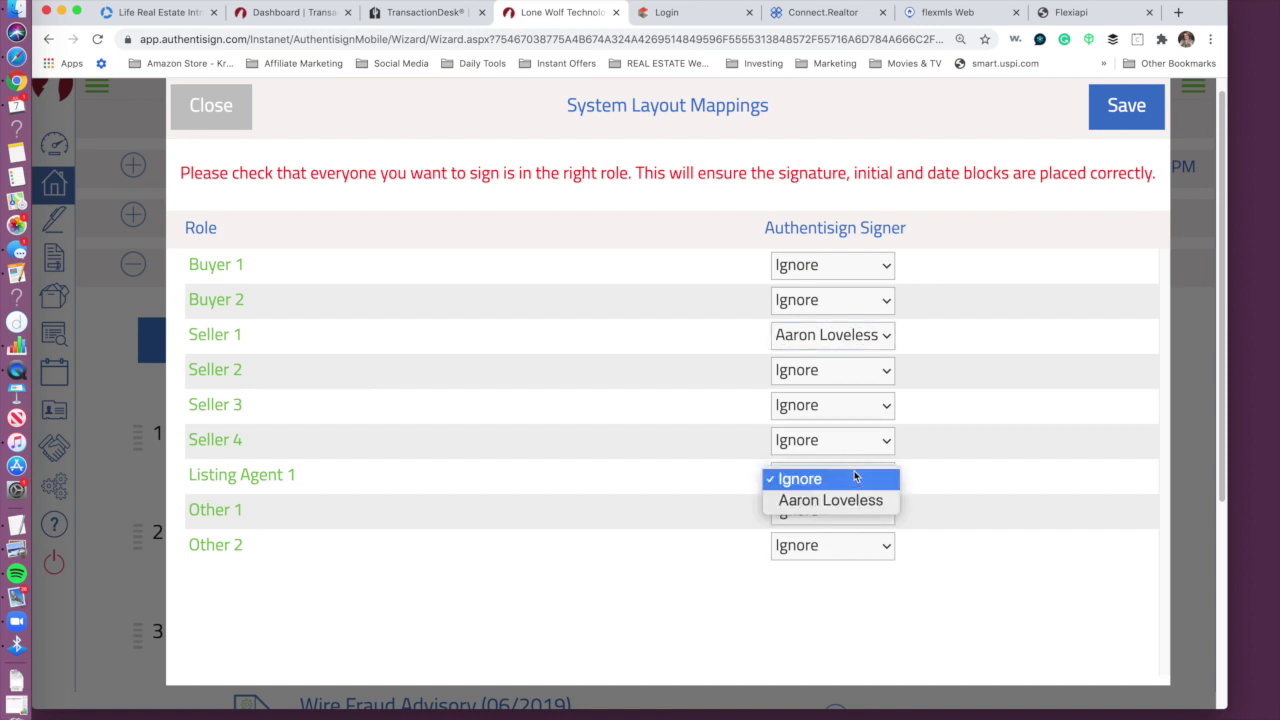
{"action": "left_click", "coordinate": [805, 505]}
{"action": "left_click", "coordinate": [1124, 110]}
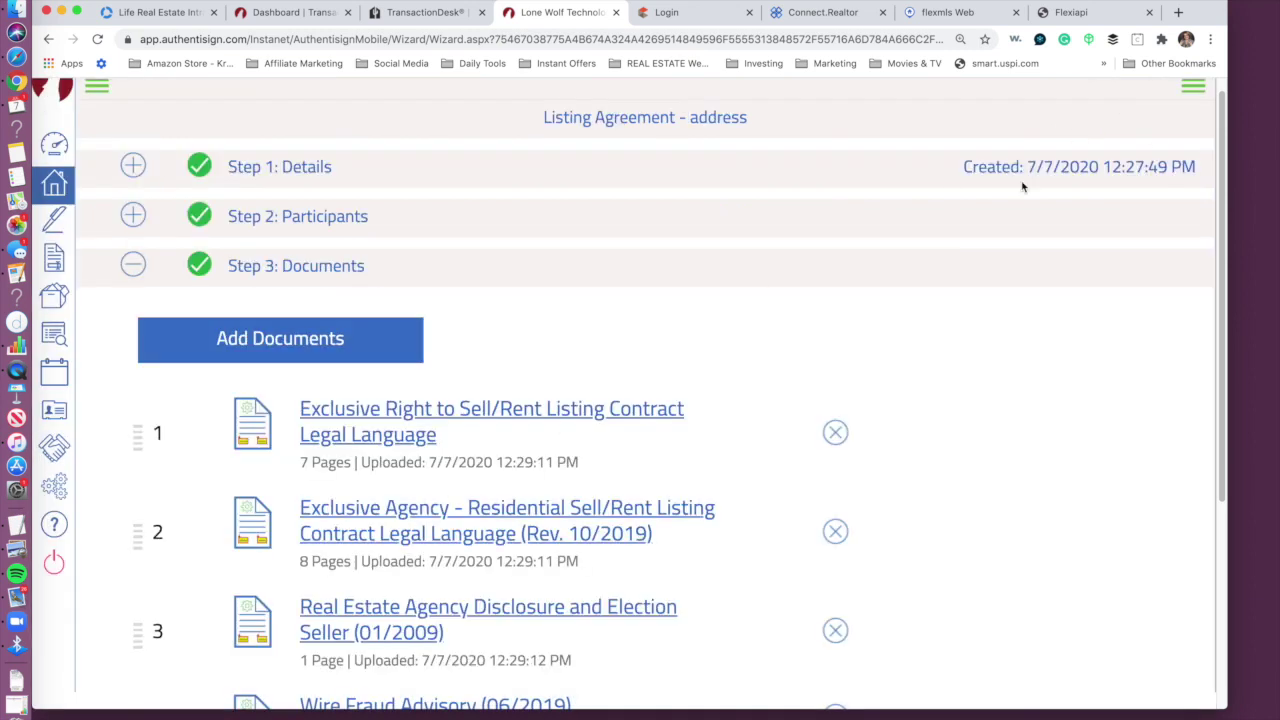
Step: Page through the 18-page listing agreement in Step 4: Design and proceed to Finalize Signing Setup
{"action": "scroll", "coordinate": [1214, 150], "scroll_direction": "down", "scroll_amount": 5}
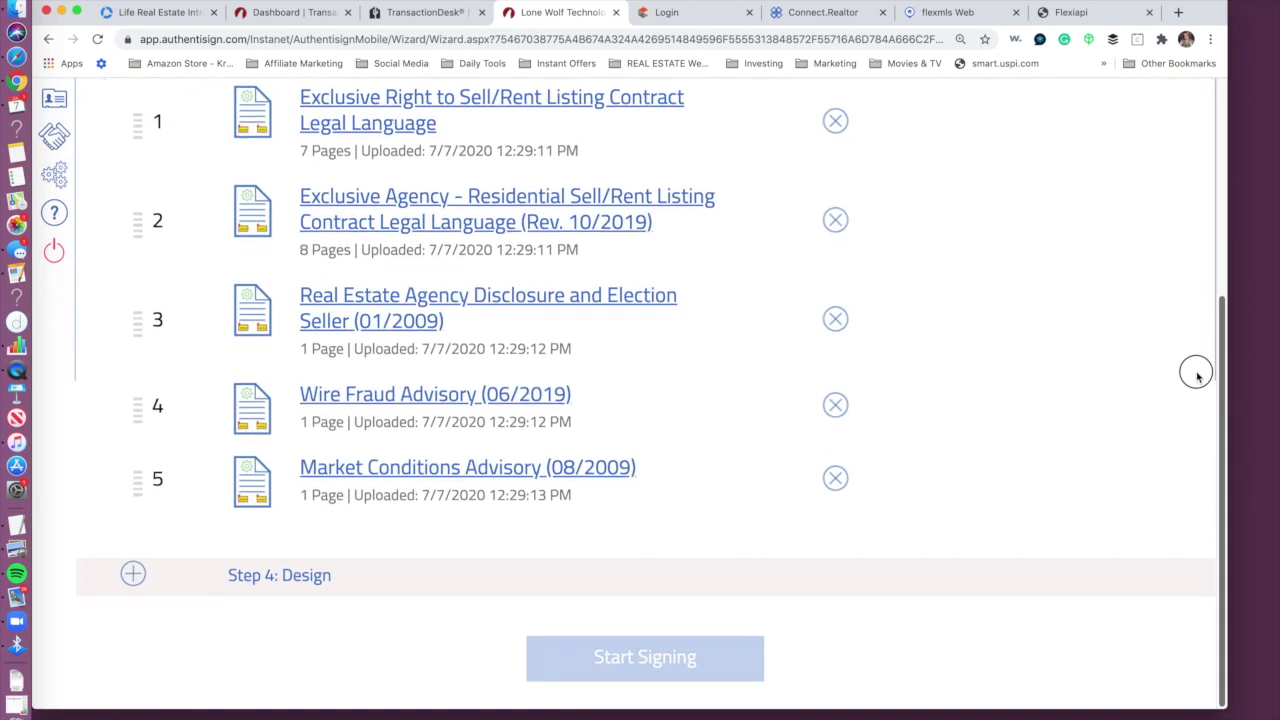
{"action": "left_click", "coordinate": [296, 577]}
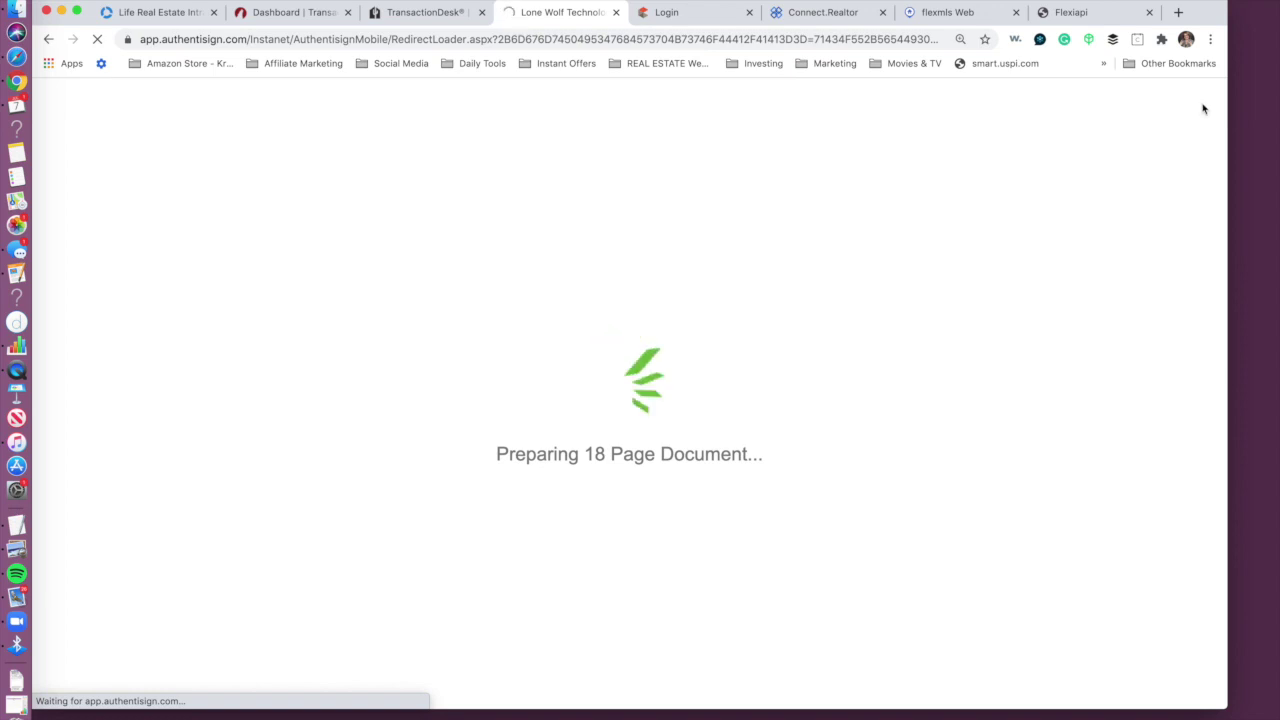
{"action": "left_click_drag", "start_coordinate": [1200, 12], "coordinate": [1206, 26]}
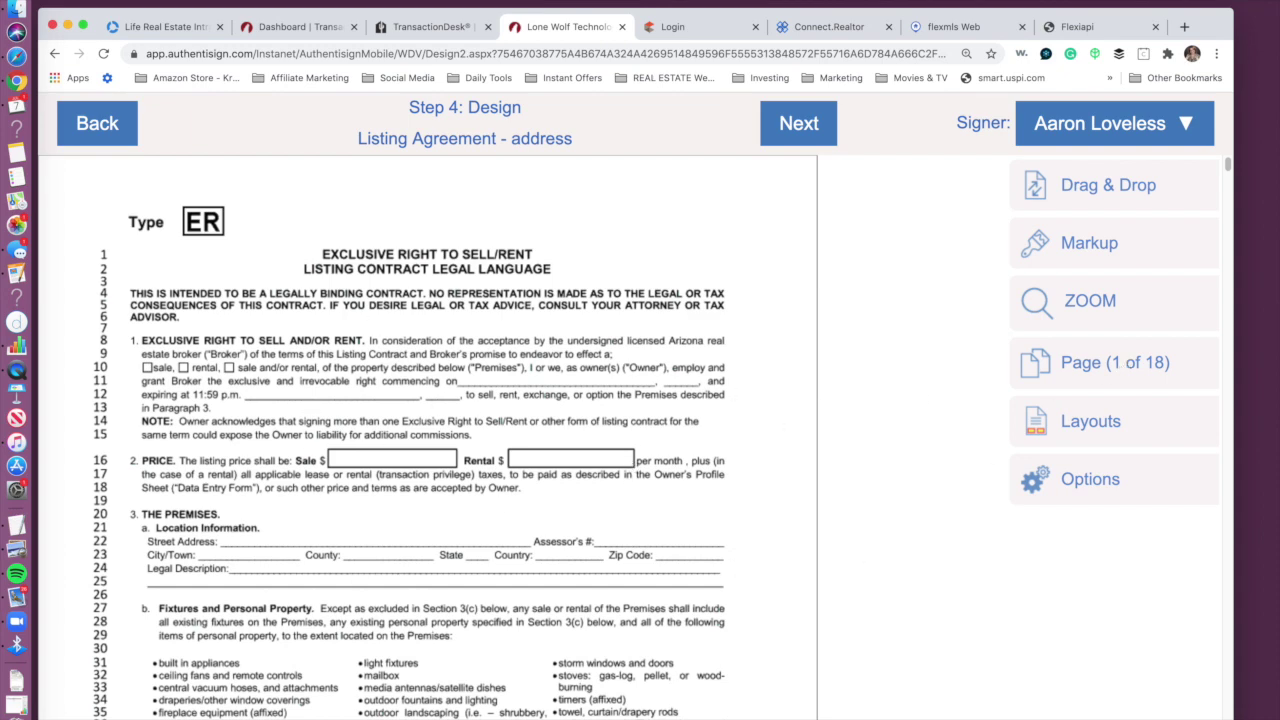
{"action": "mouse_move", "coordinate": [1224, 165]}
{"action": "left_mouse_down"}
{"action": "mouse_move", "coordinate": [1230, 202]}
{"action": "mouse_move", "coordinate": [1229, 189]}
{"action": "left_mouse_up"}
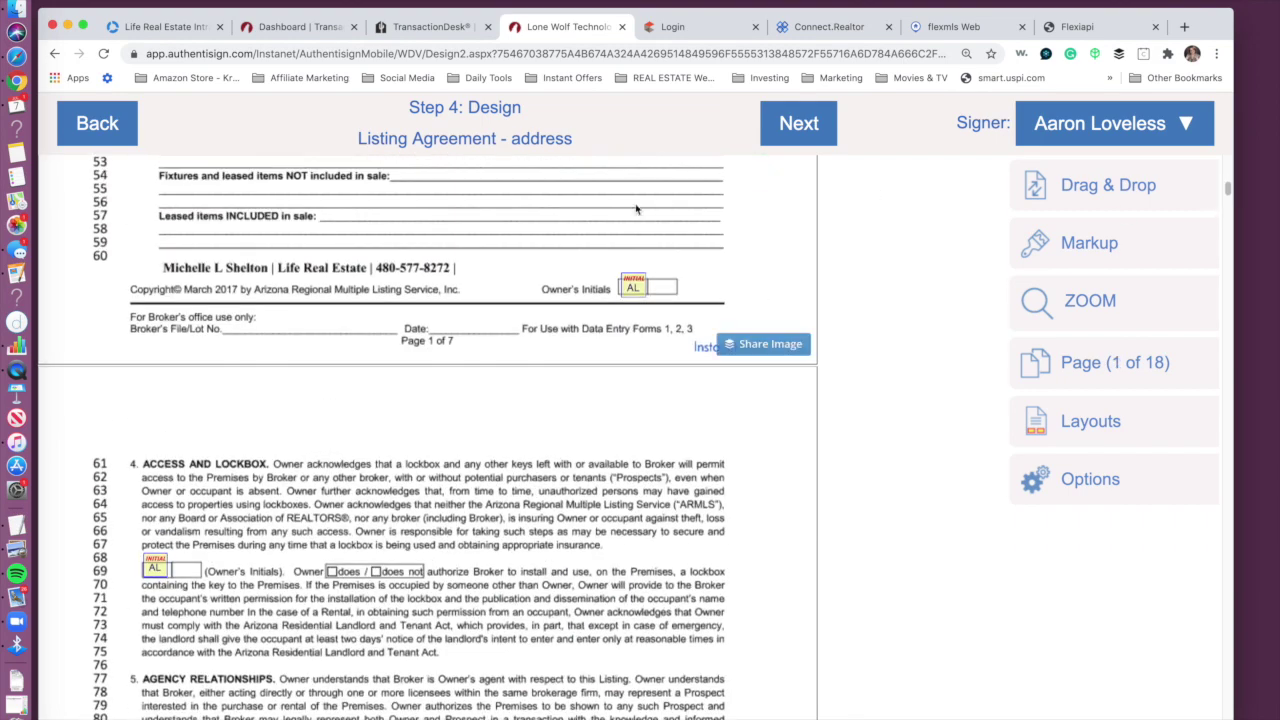
{"action": "scroll", "coordinate": [275, 517], "scroll_direction": "down", "scroll_amount": 10}
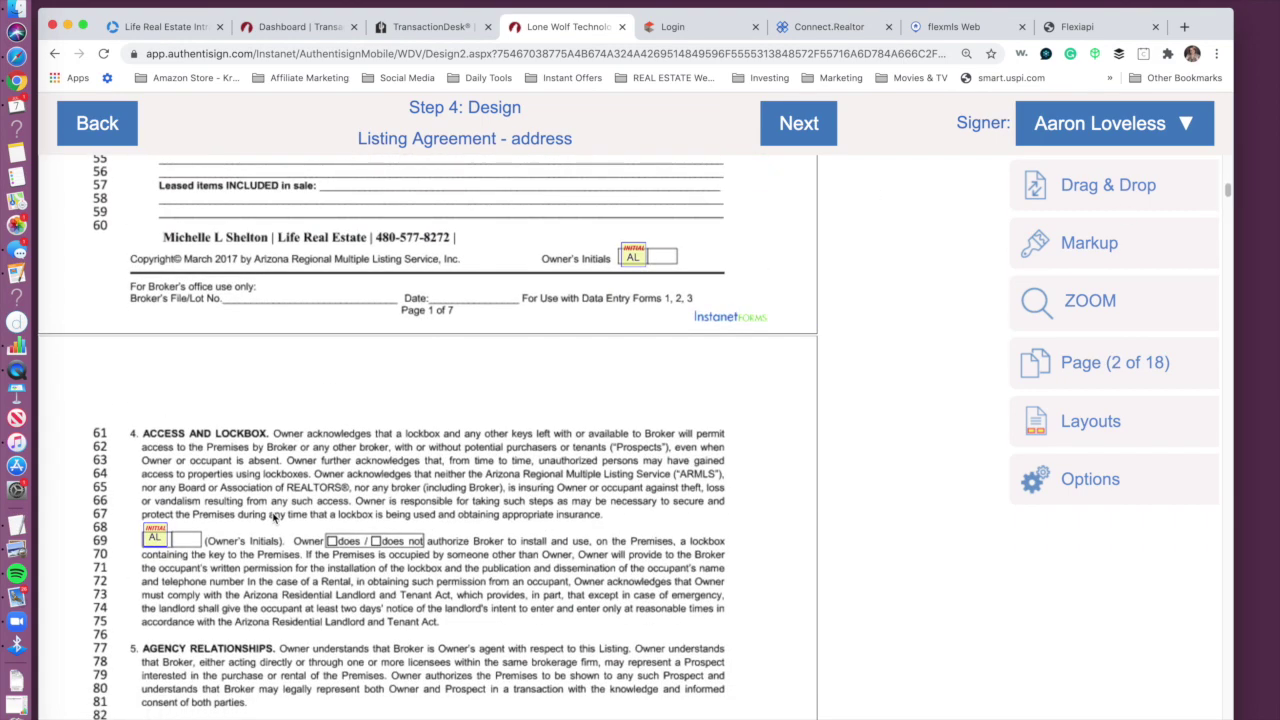
{"action": "scroll", "coordinate": [275, 517], "scroll_direction": "down", "scroll_amount": 10}
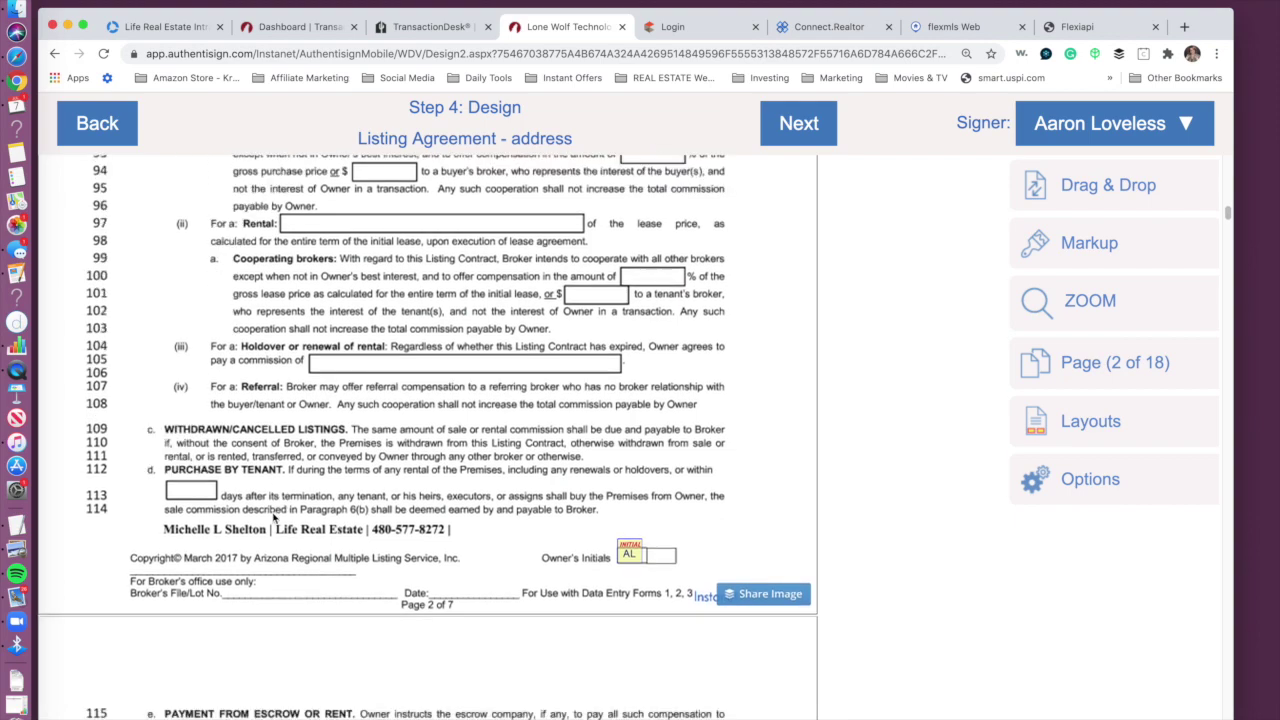
{"action": "scroll", "coordinate": [272, 515], "scroll_direction": "down", "scroll_amount": 5}
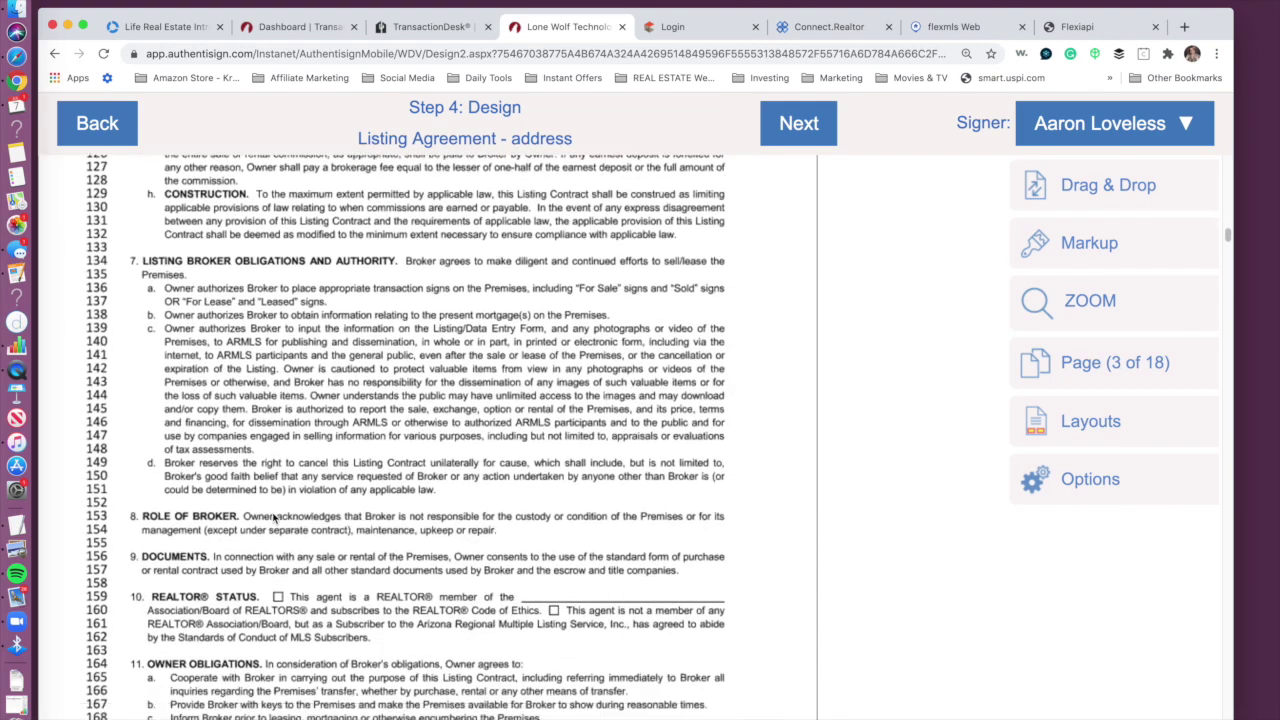
{"action": "left_click", "coordinate": [800, 124]}
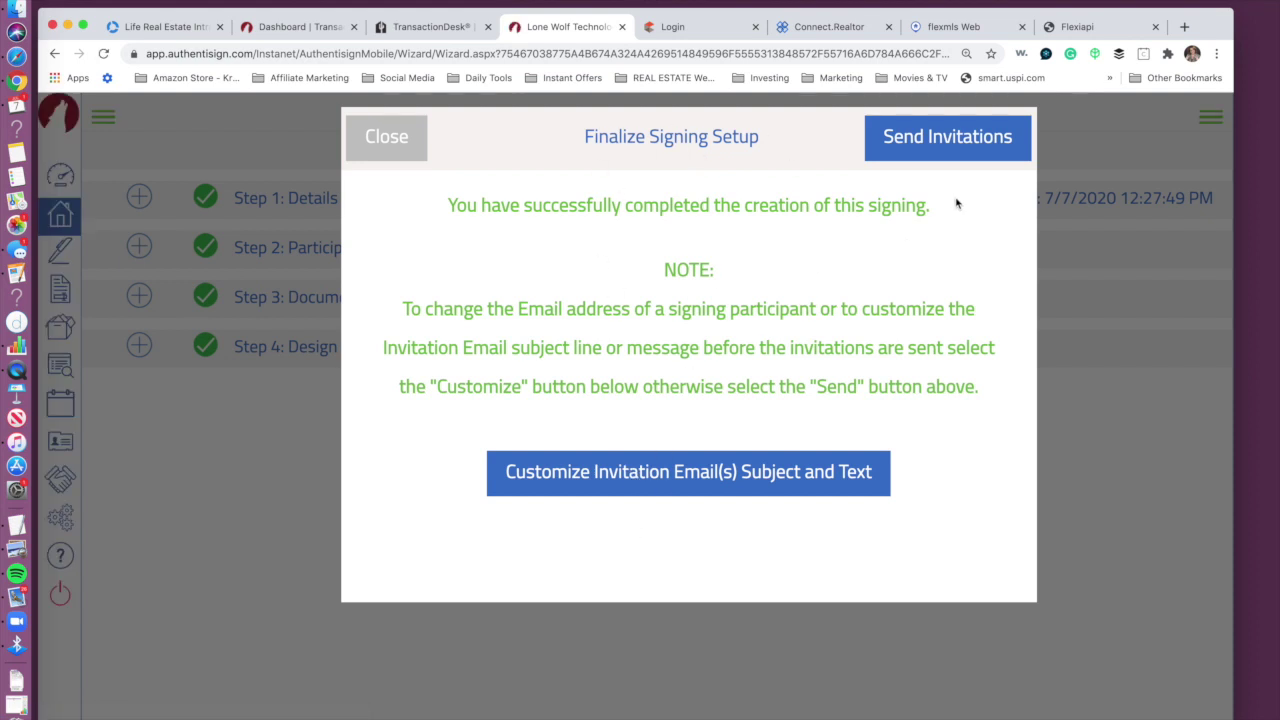
Step: Set the invitation subject to 'Can get your autogrpah on listing agrrement', save, and close setup
{"action": "left_click", "coordinate": [661, 471]}
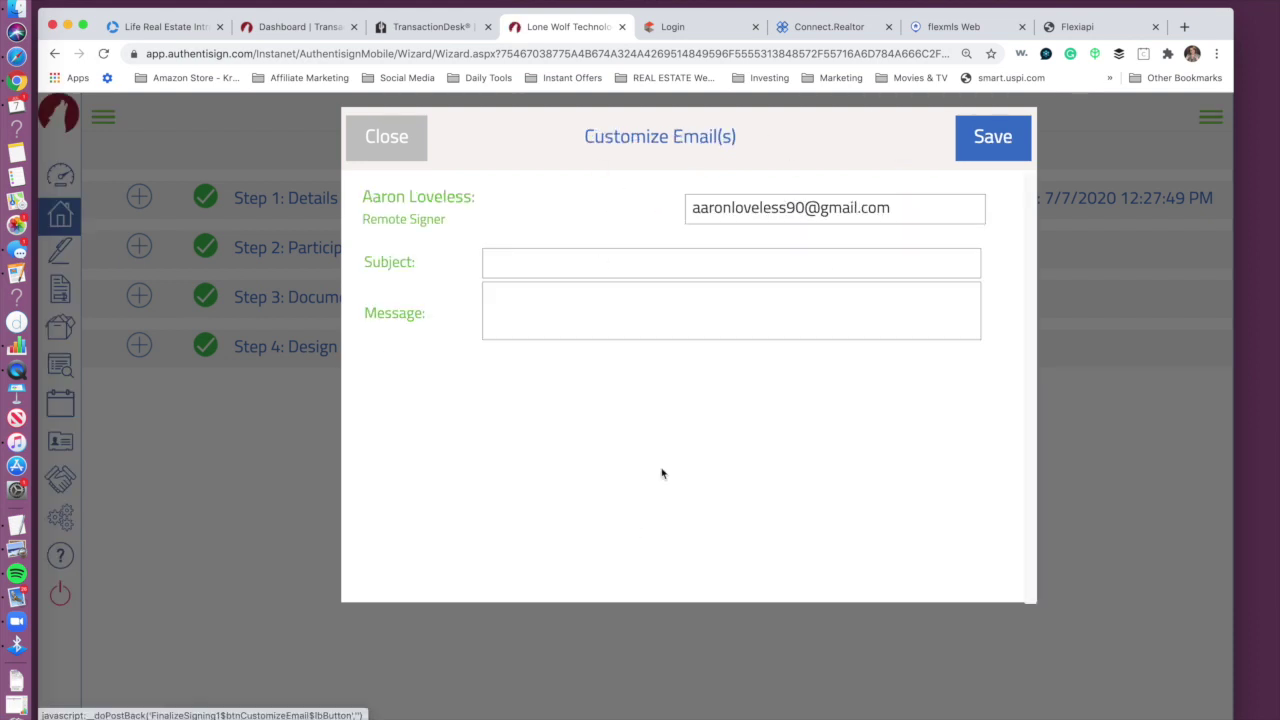
{"action": "left_click", "coordinate": [550, 252]}
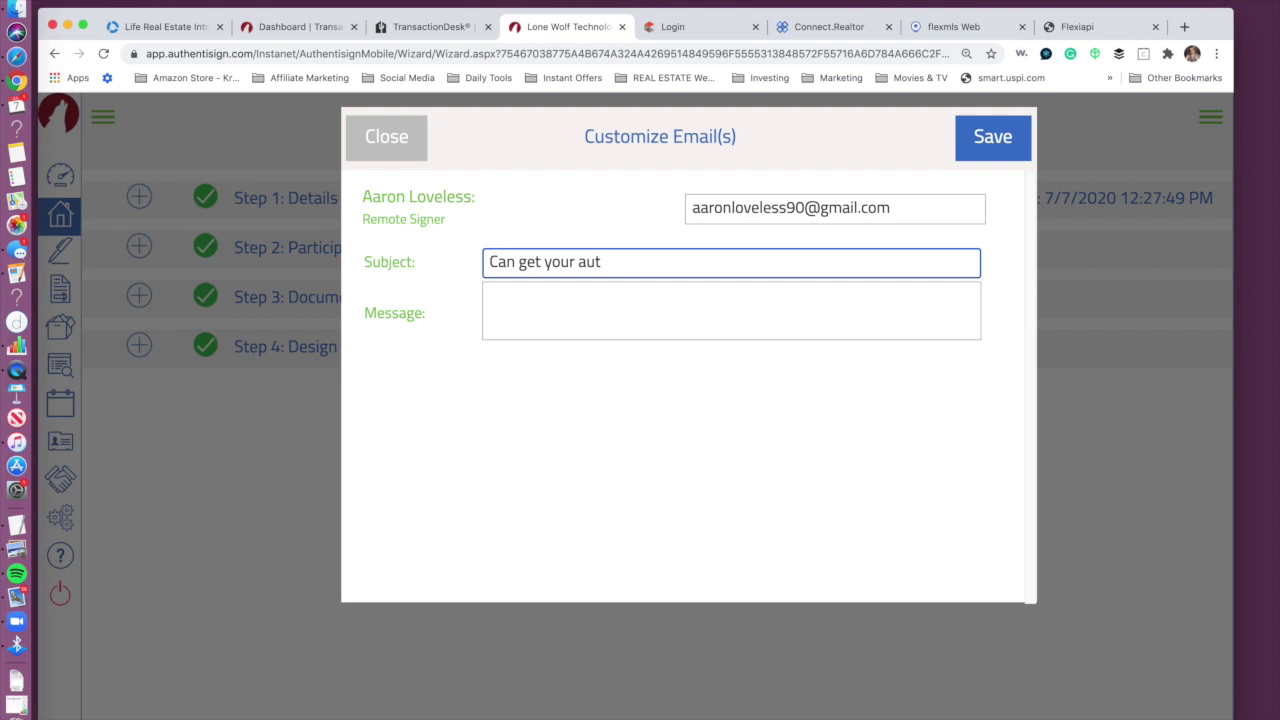
{"action": "type", "text": "Can get your autogrpah on list"}
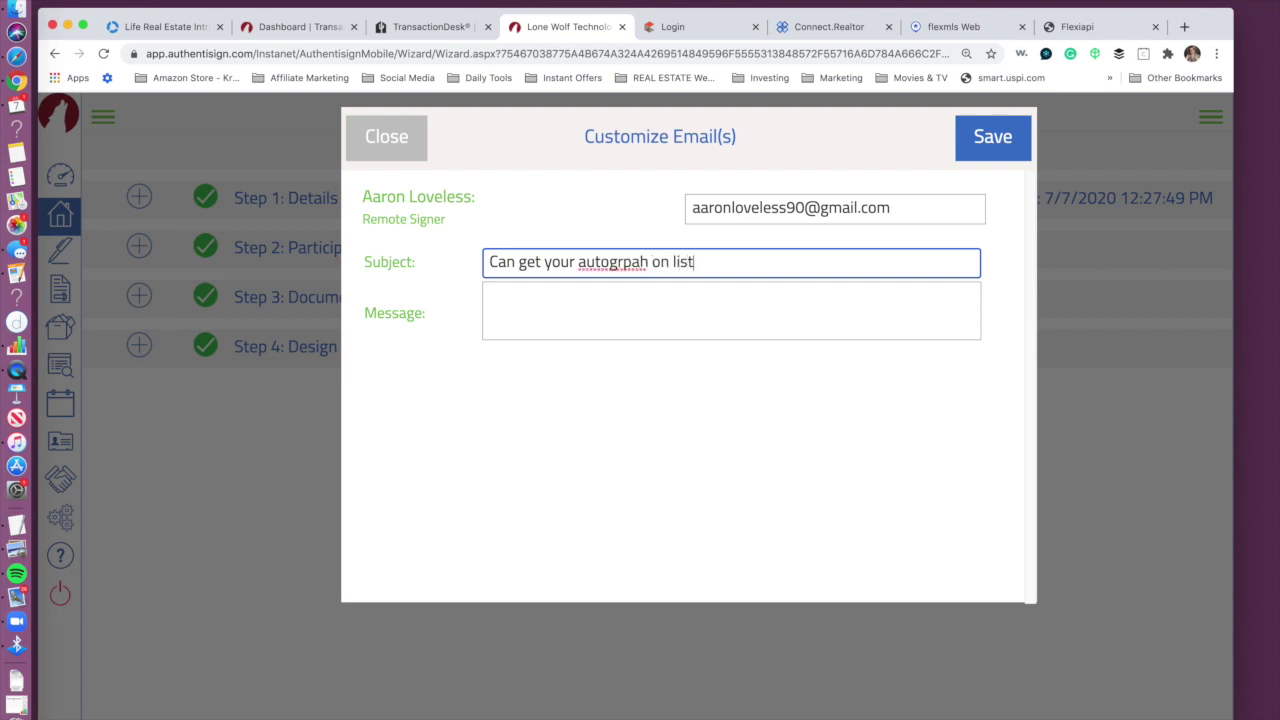
{"action": "type", "text": "ing agrrement"}
{"action": "left_click", "coordinate": [557, 331]}
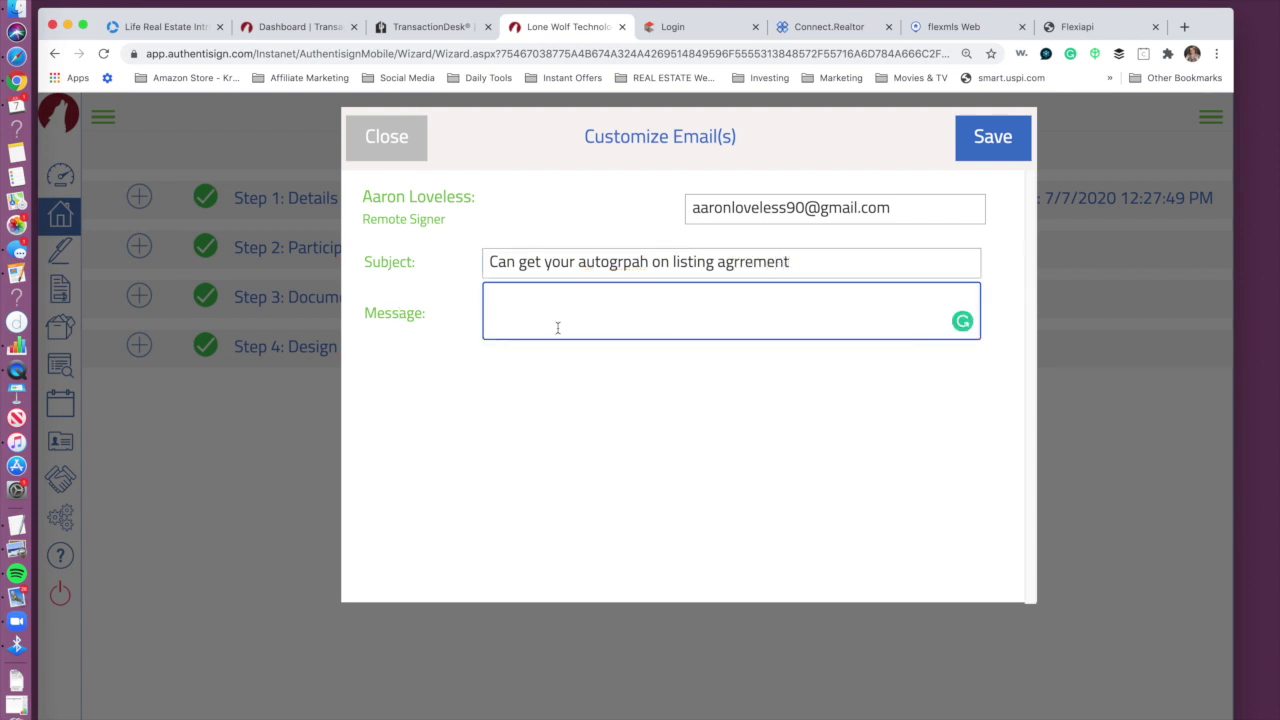
{"action": "left_click", "coordinate": [991, 137]}
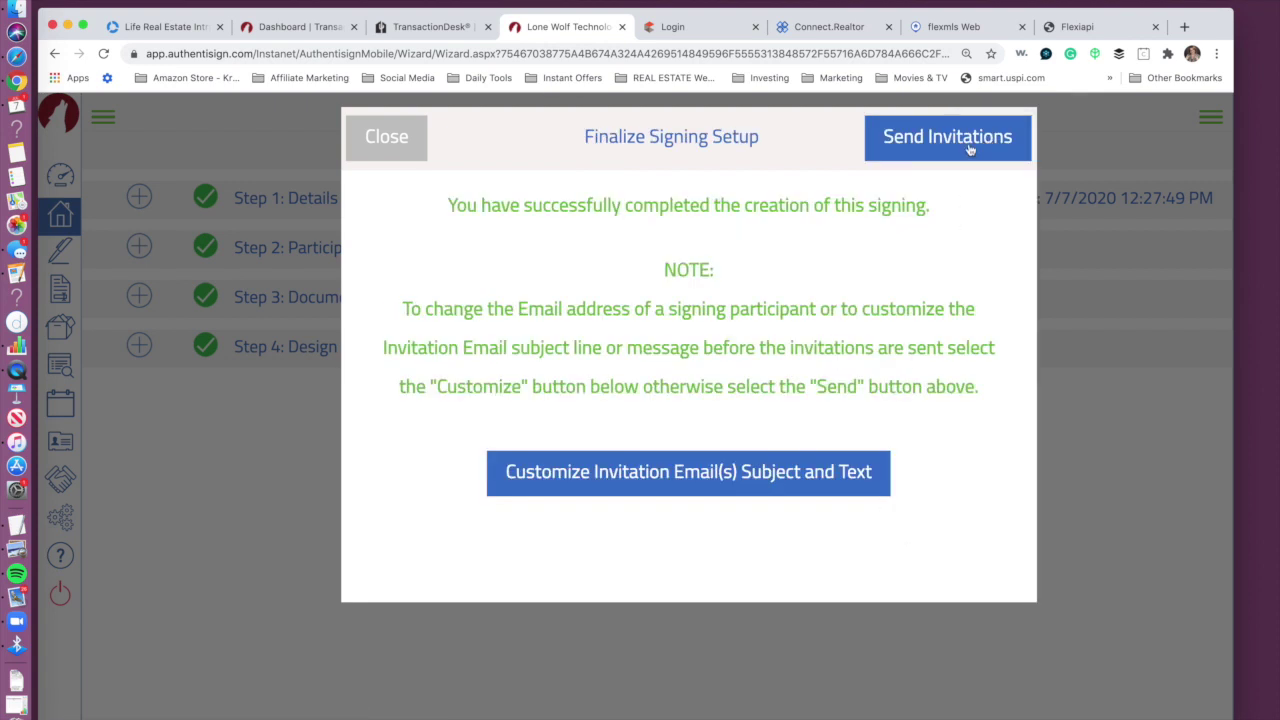
{"action": "left_click", "coordinate": [405, 139]}
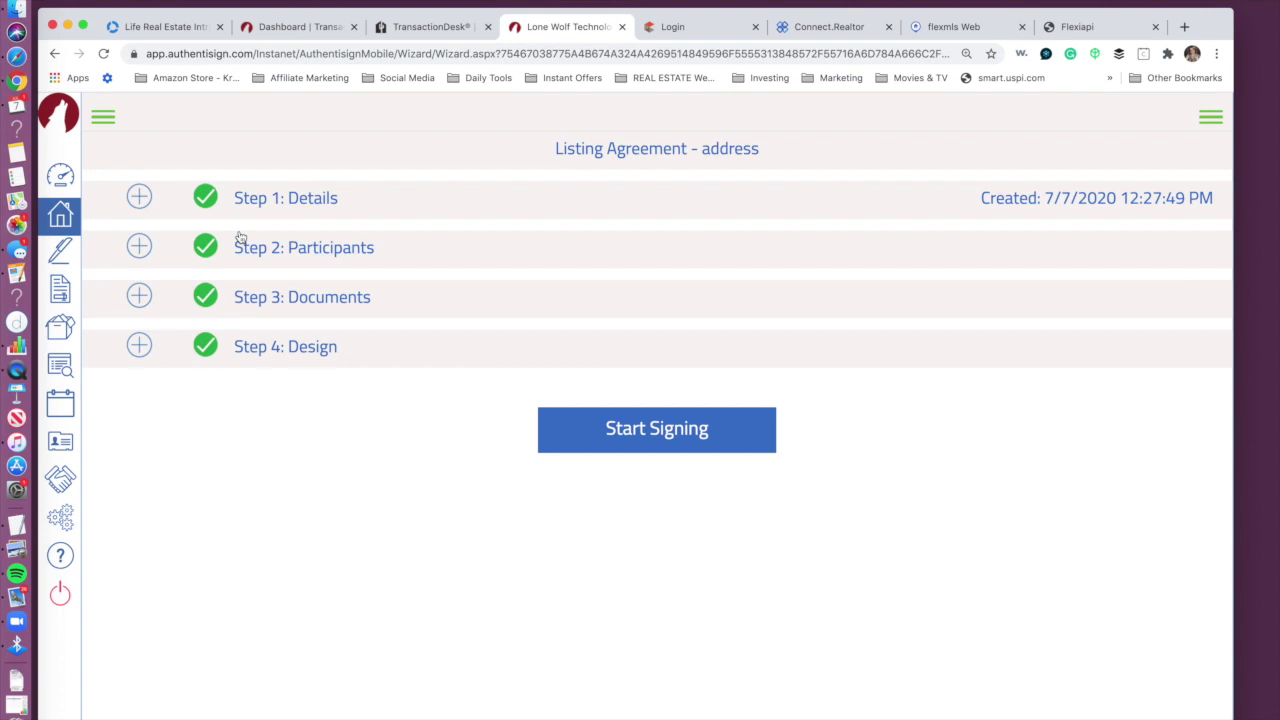
{"action": "left_click", "coordinate": [62, 178]}
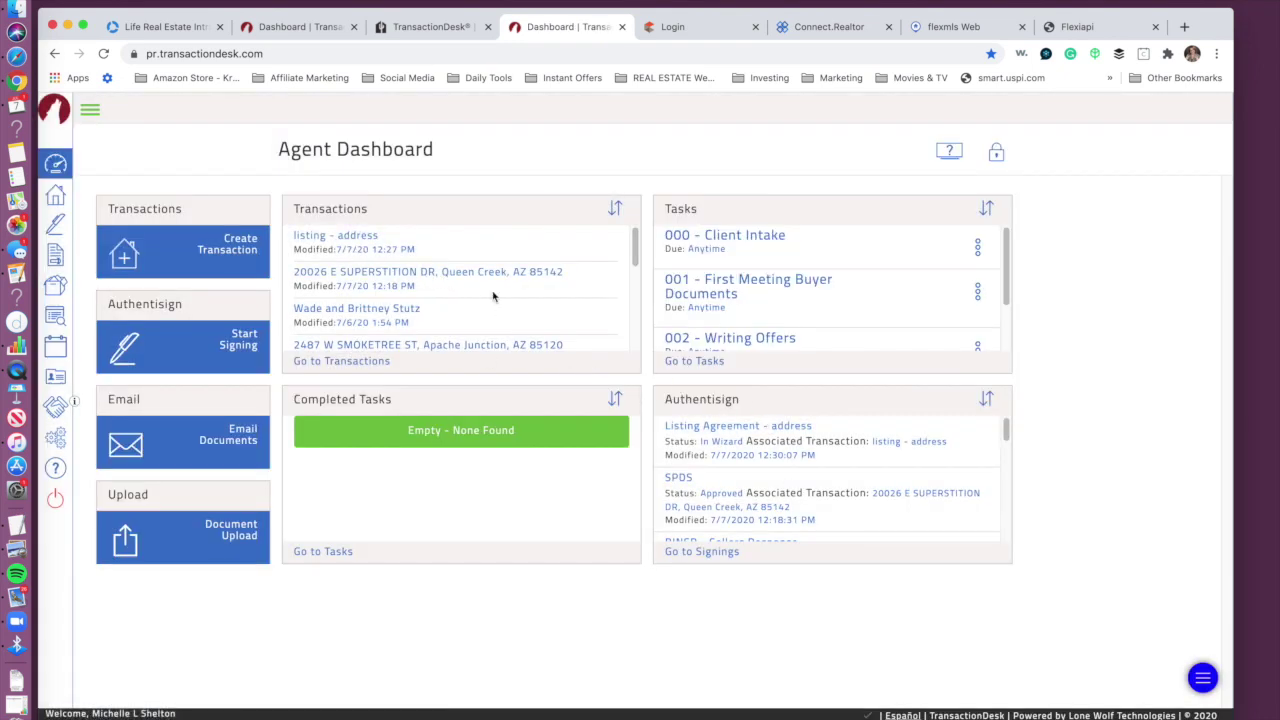
Step: Reopen the Listing Agreement - address signing, revisit Design, save, and return to the dashboard
{"action": "left_click", "coordinate": [778, 427]}
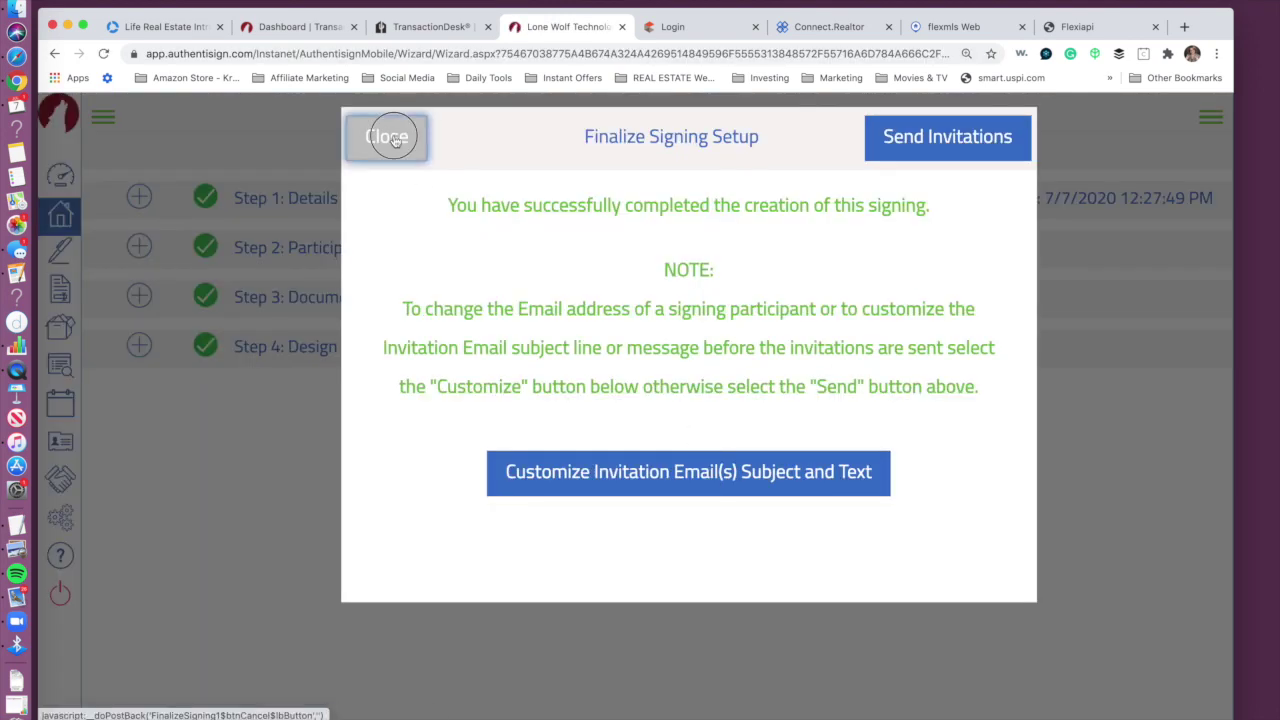
{"action": "left_click", "coordinate": [394, 135]}
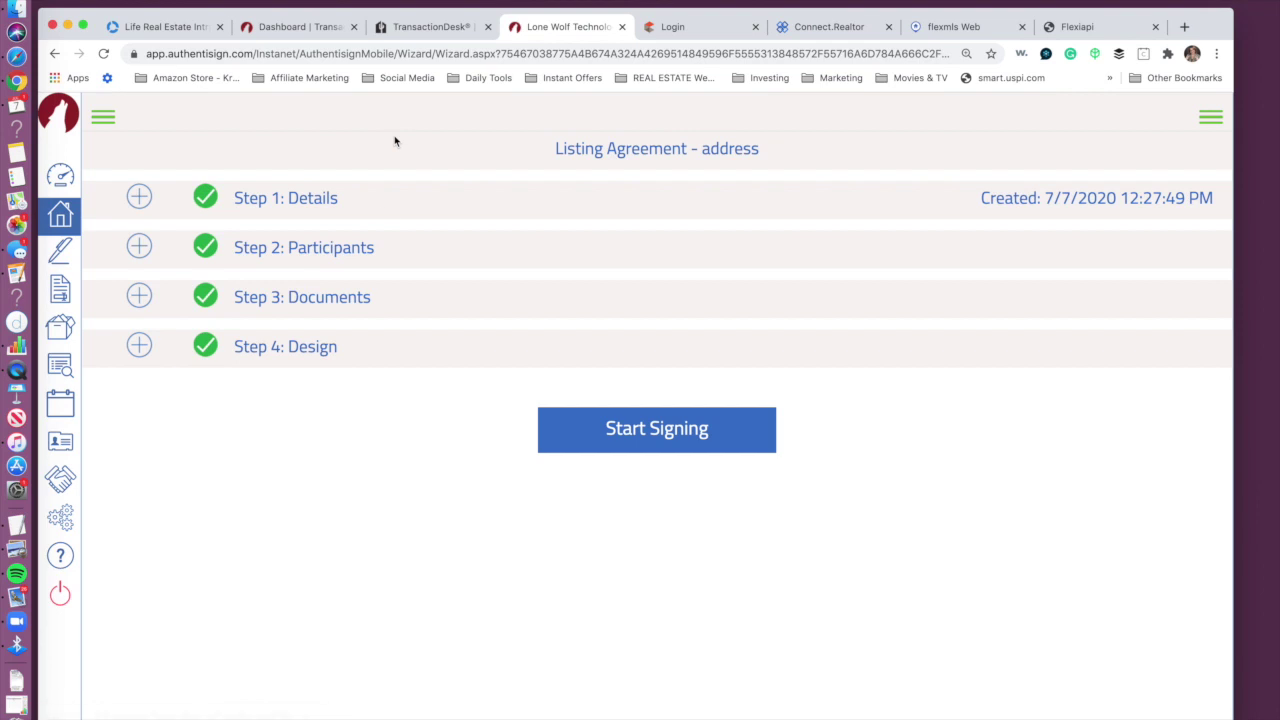
{"action": "left_click", "coordinate": [328, 252]}
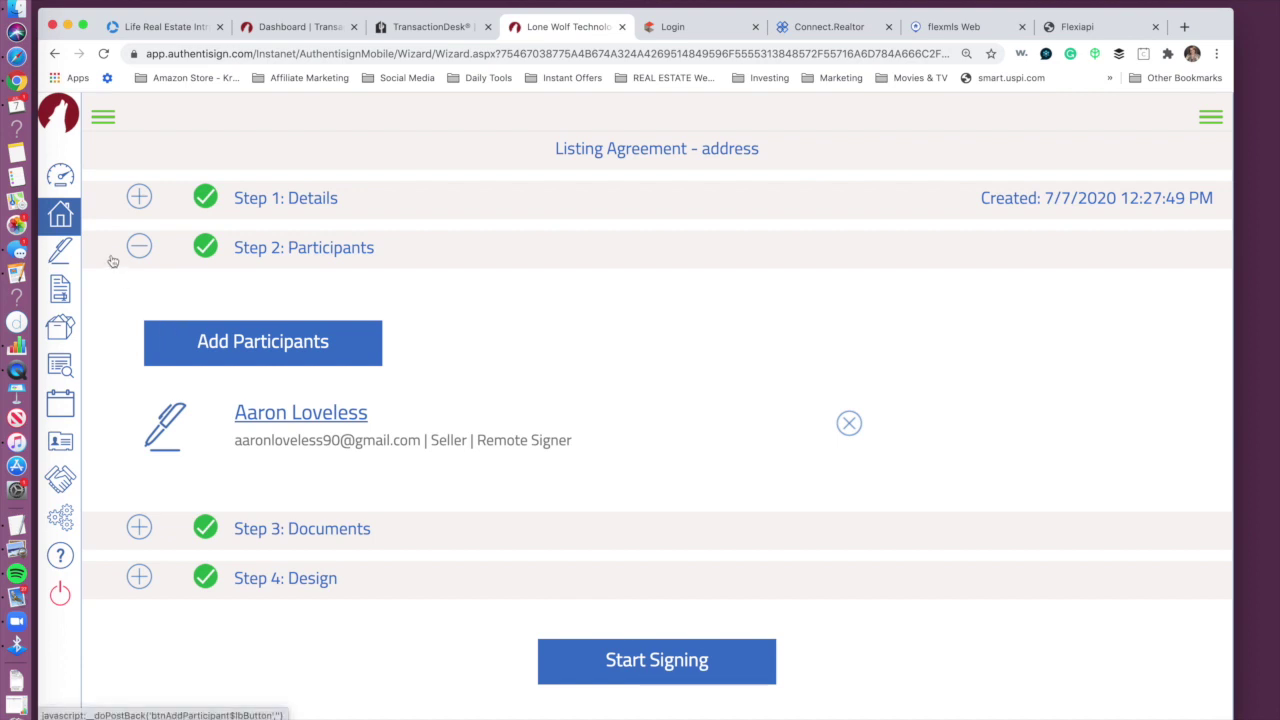
{"action": "left_click", "coordinate": [285, 198]}
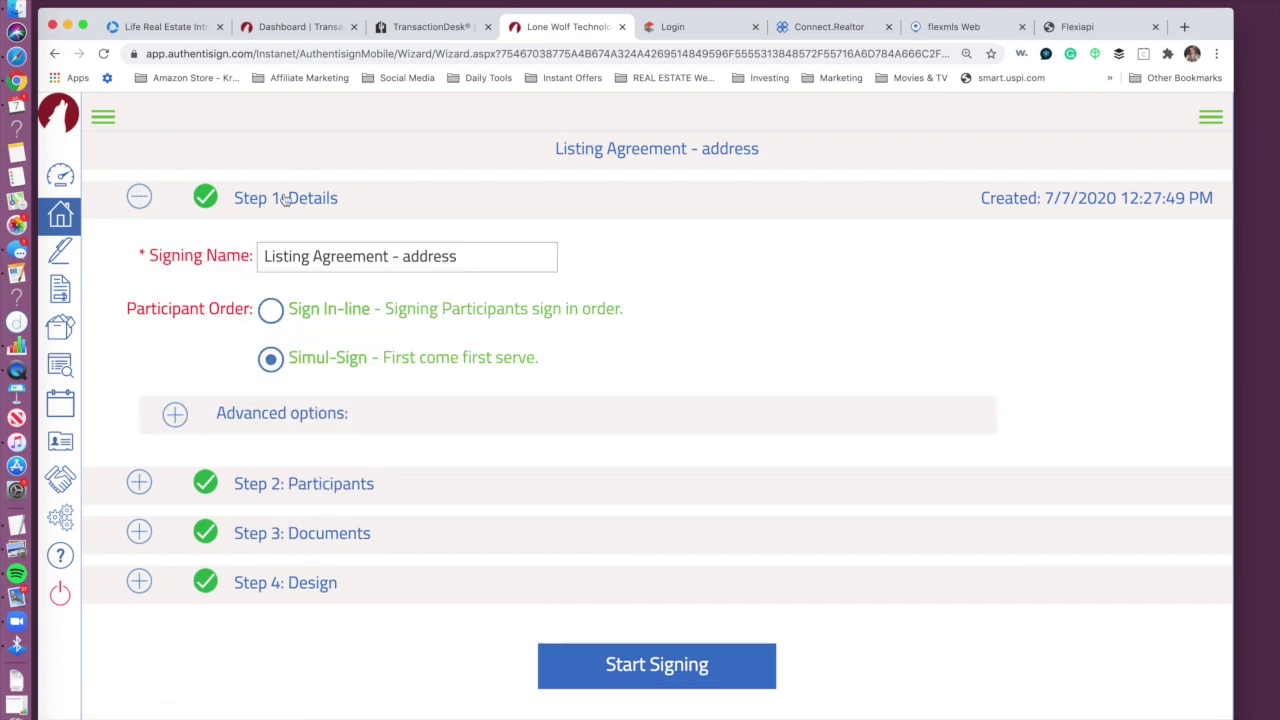
{"action": "left_click", "coordinate": [316, 587]}
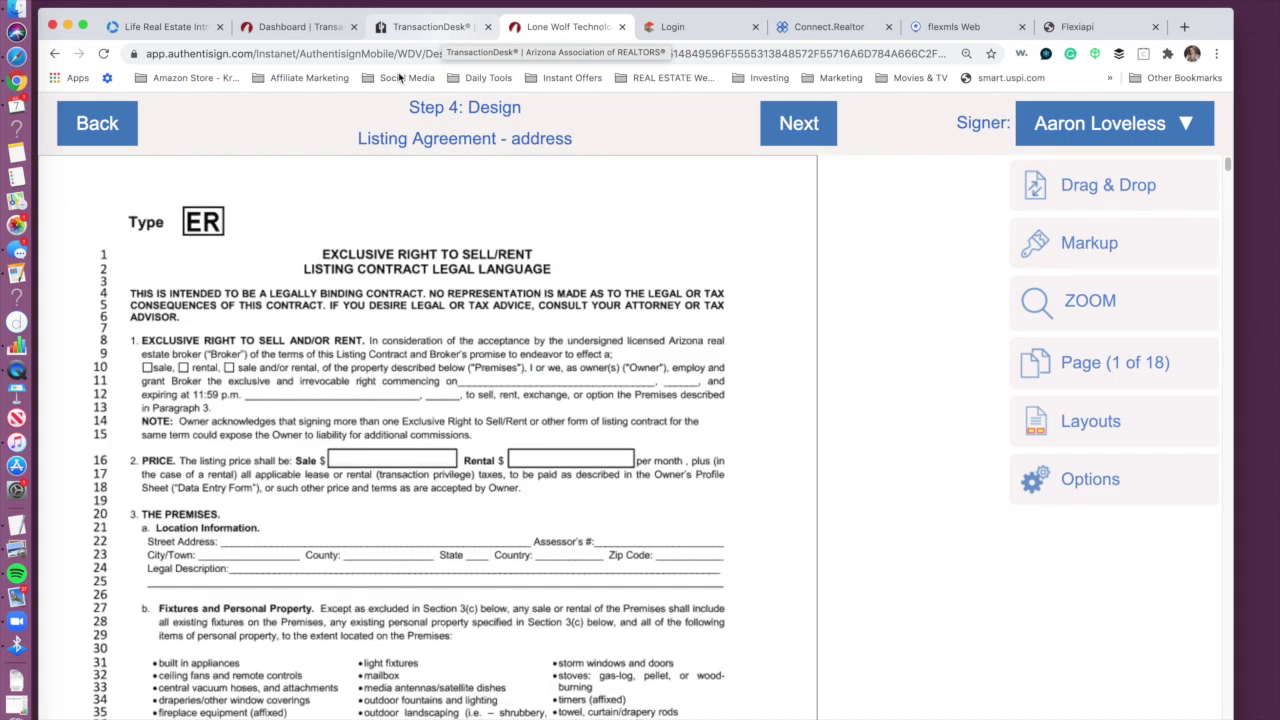
{"action": "left_click", "coordinate": [108, 124]}
{"action": "left_click", "coordinate": [221, 166]}
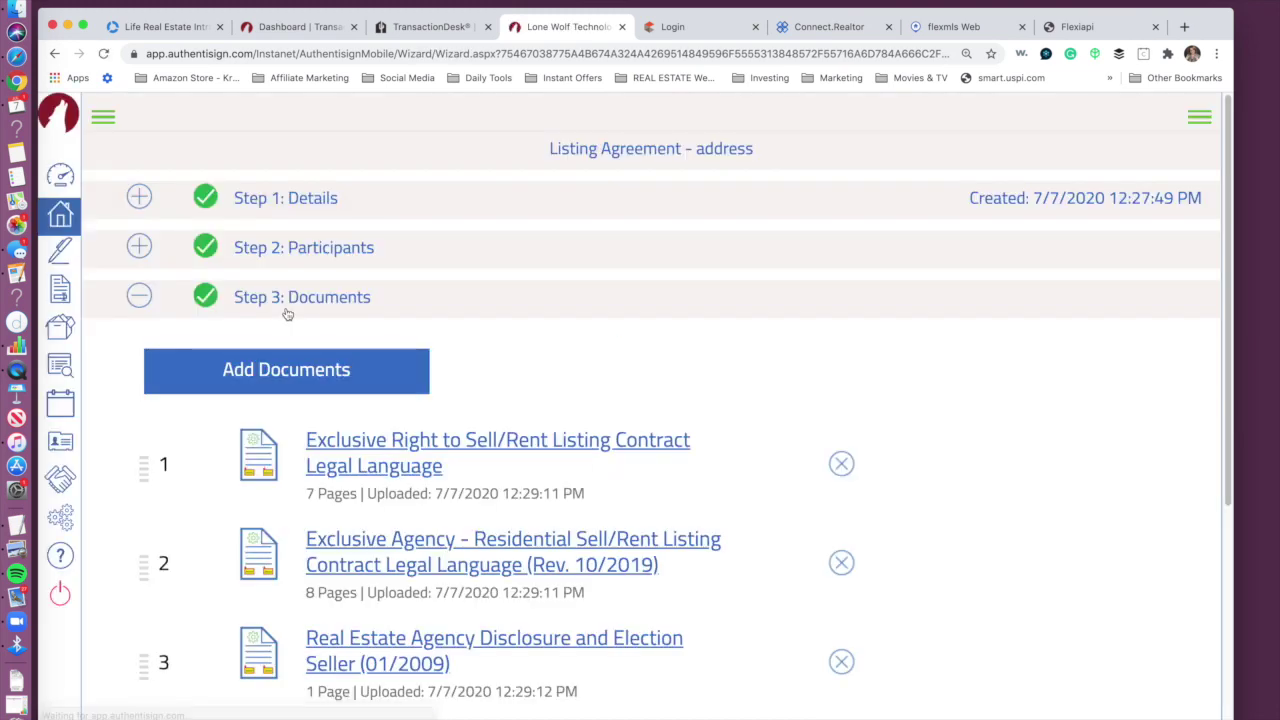
{"action": "left_click", "coordinate": [66, 177]}
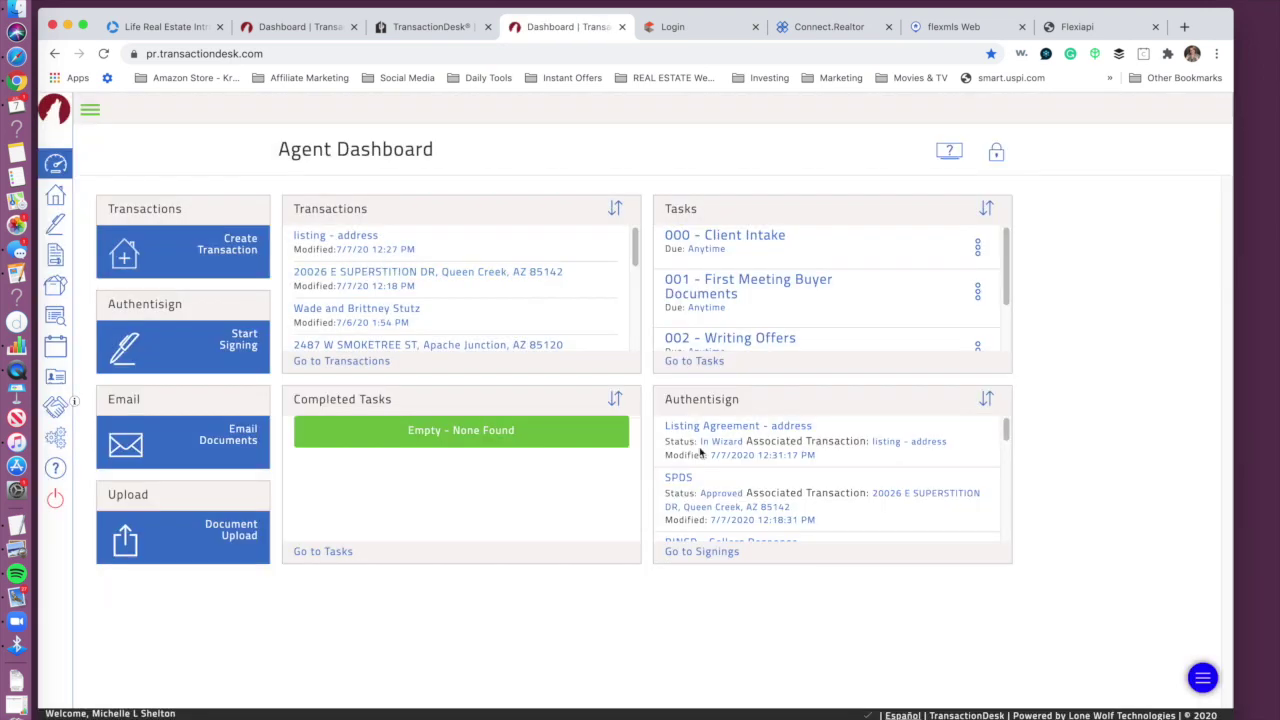
Step: Reopen the listing agreement signing, save its design, and go back to the agent dashboard
{"action": "left_click", "coordinate": [705, 430]}
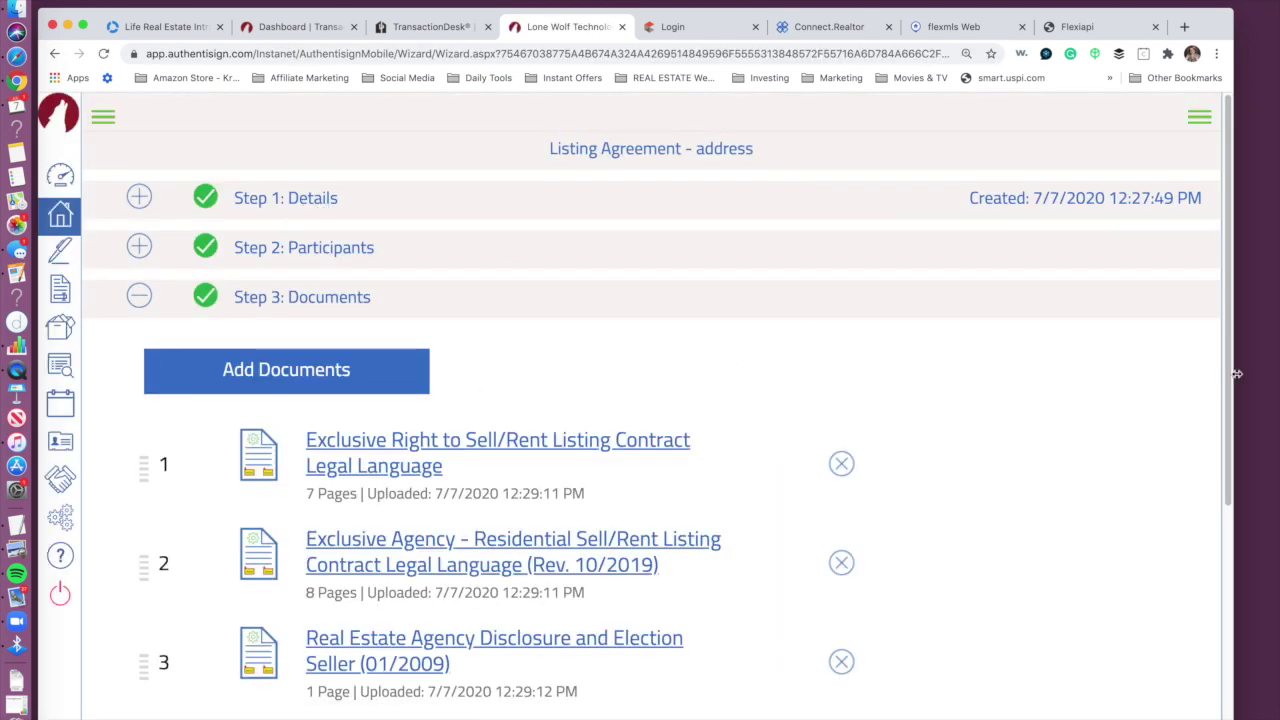
{"action": "left_click_drag", "start_coordinate": [1229, 371], "coordinate": [1241, 564]}
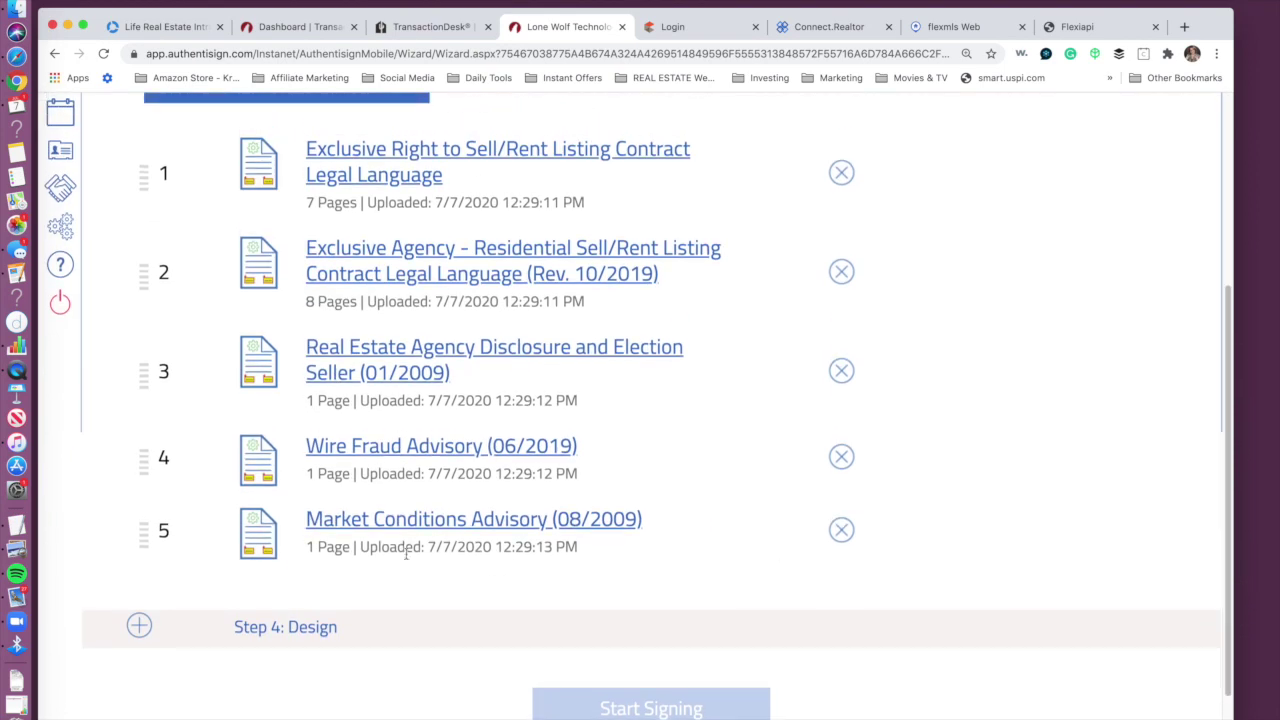
{"action": "left_click", "coordinate": [306, 634]}
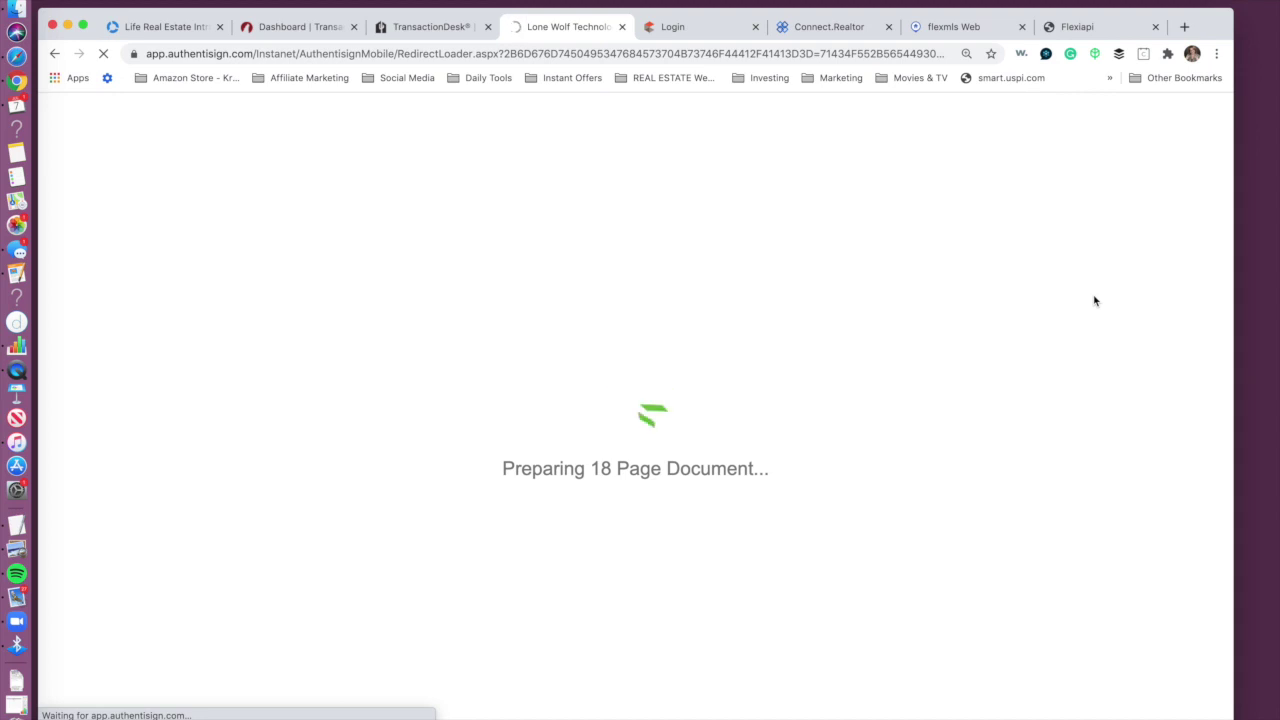
{"action": "left_click", "coordinate": [443, 28]}
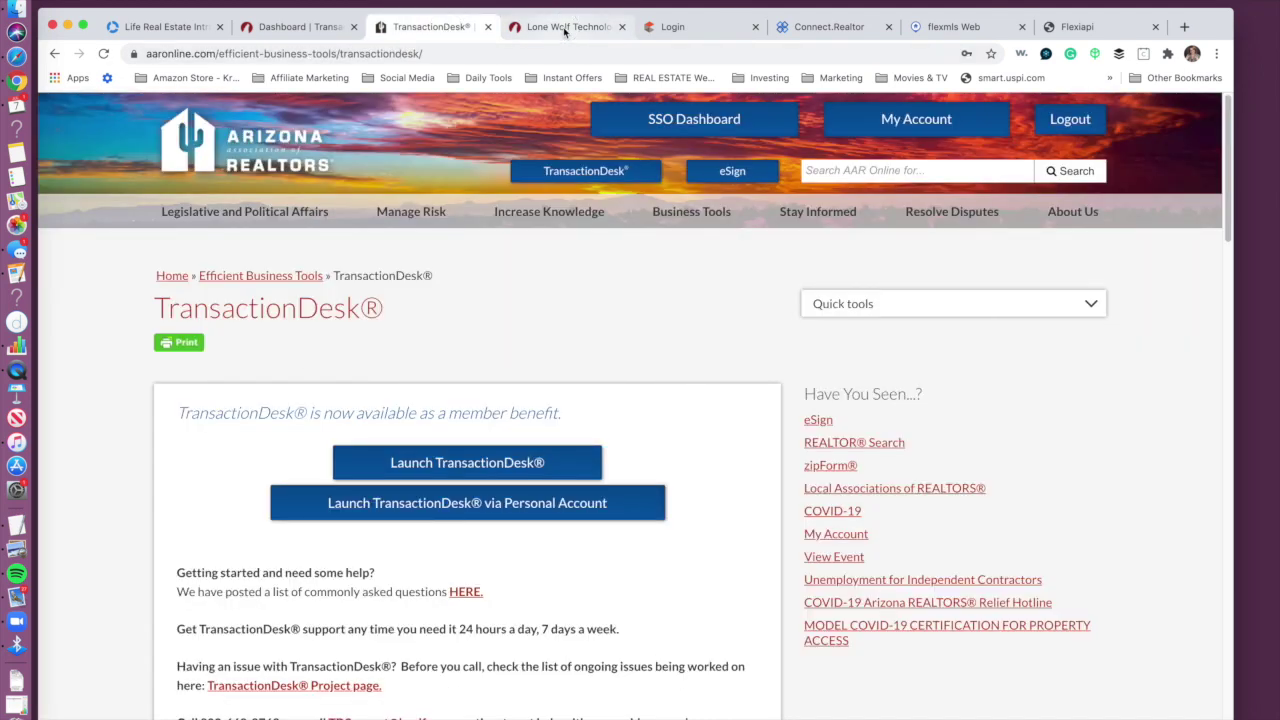
{"action": "left_click", "coordinate": [545, 27]}
{"action": "left_click", "coordinate": [110, 122]}
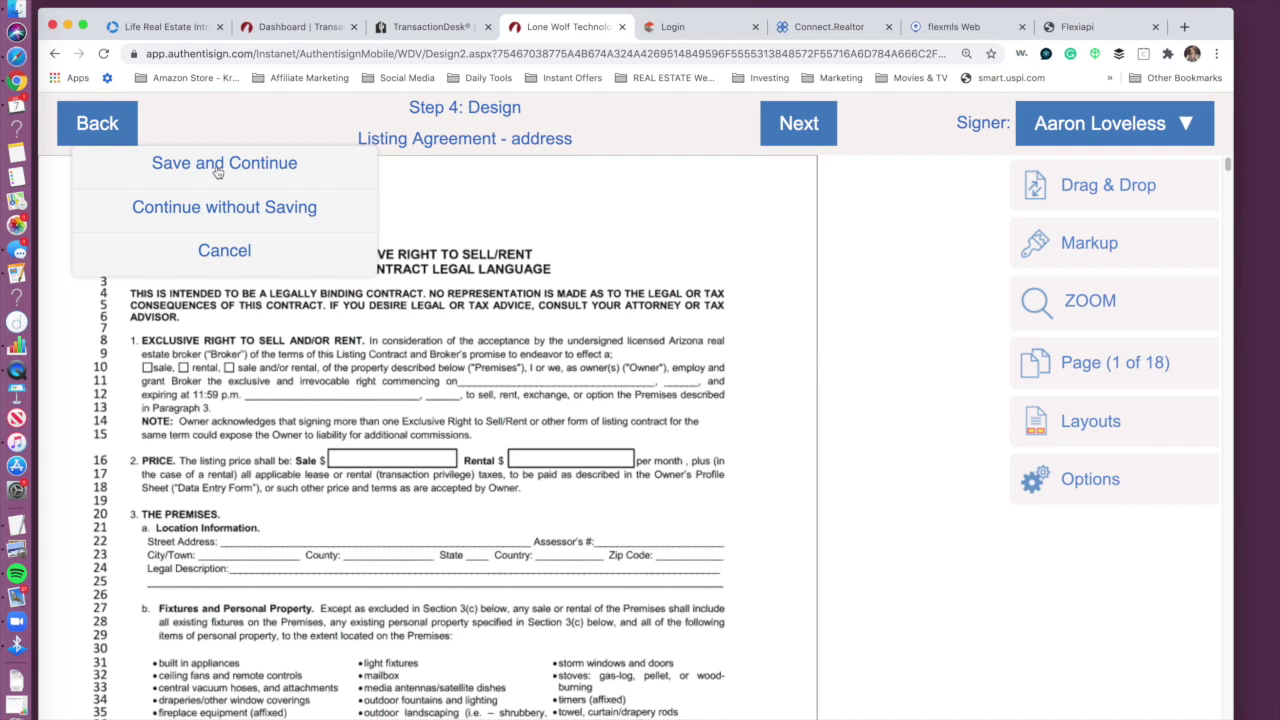
{"action": "left_click", "coordinate": [217, 168]}
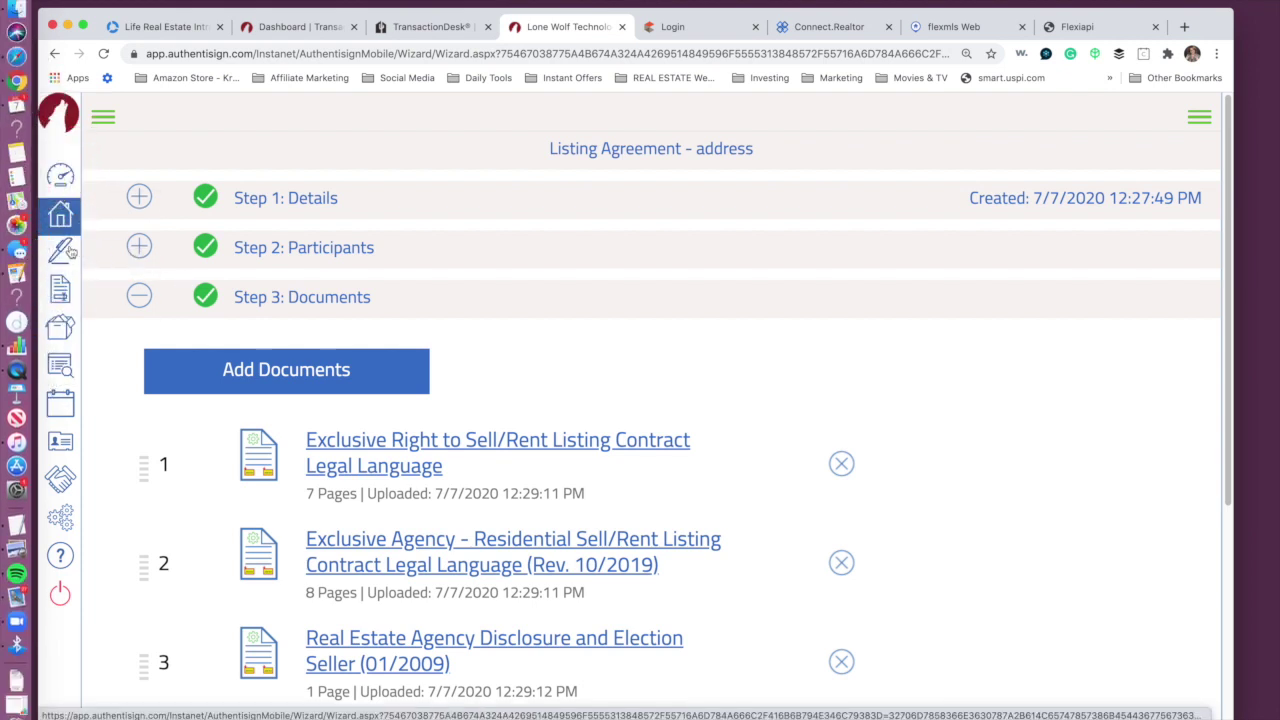
{"action": "left_click", "coordinate": [65, 178]}
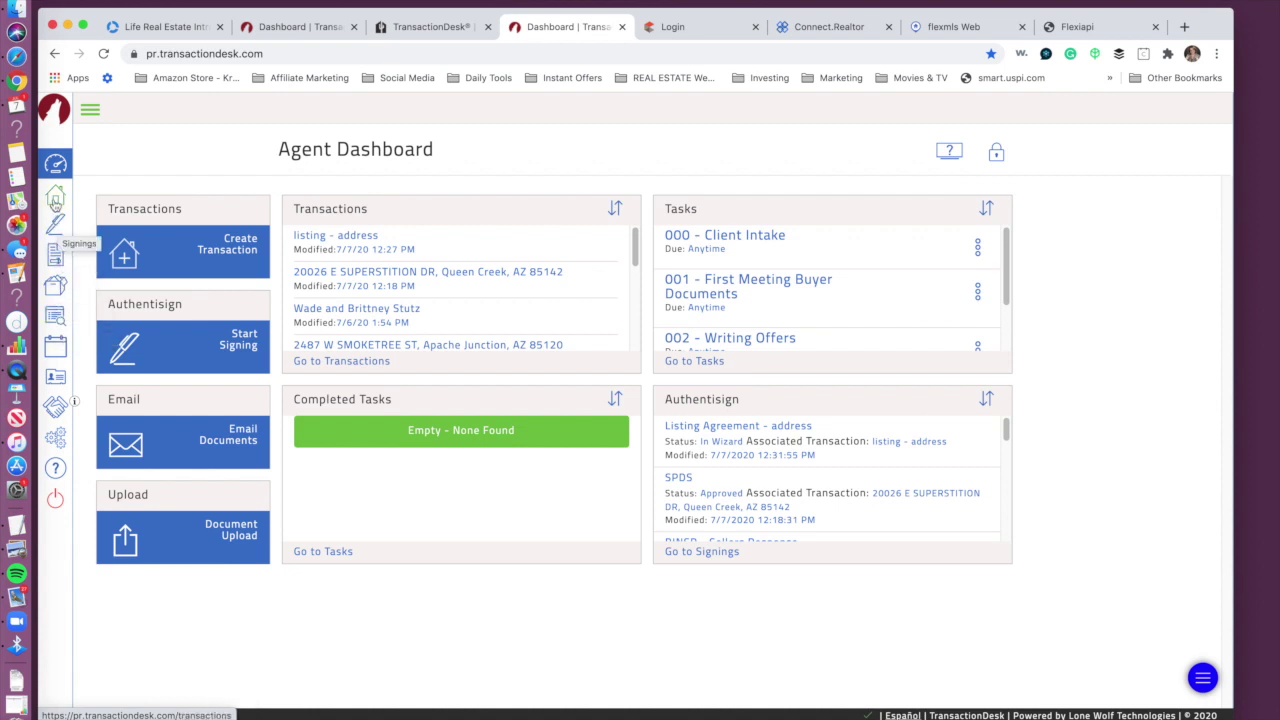
Step: From Transactions settings, go to Transaction Templates and start adding a new template
{"action": "left_click", "coordinate": [55, 198]}
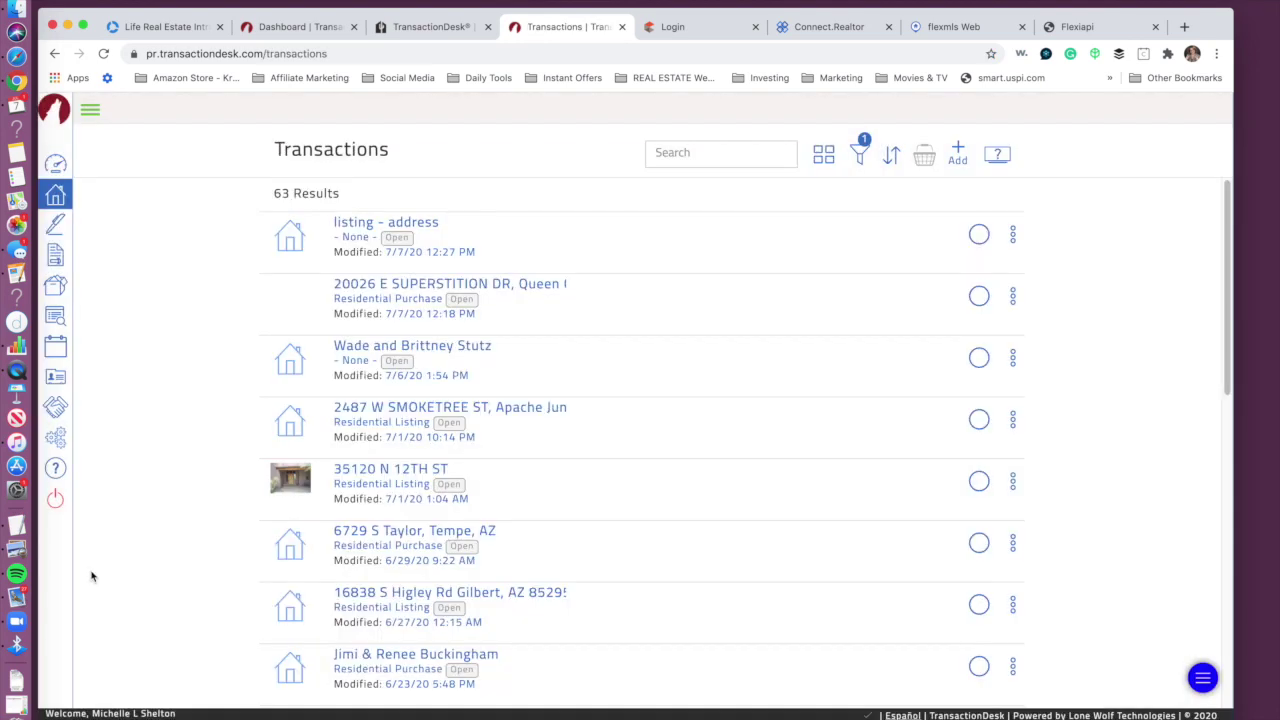
{"action": "left_click", "coordinate": [61, 440]}
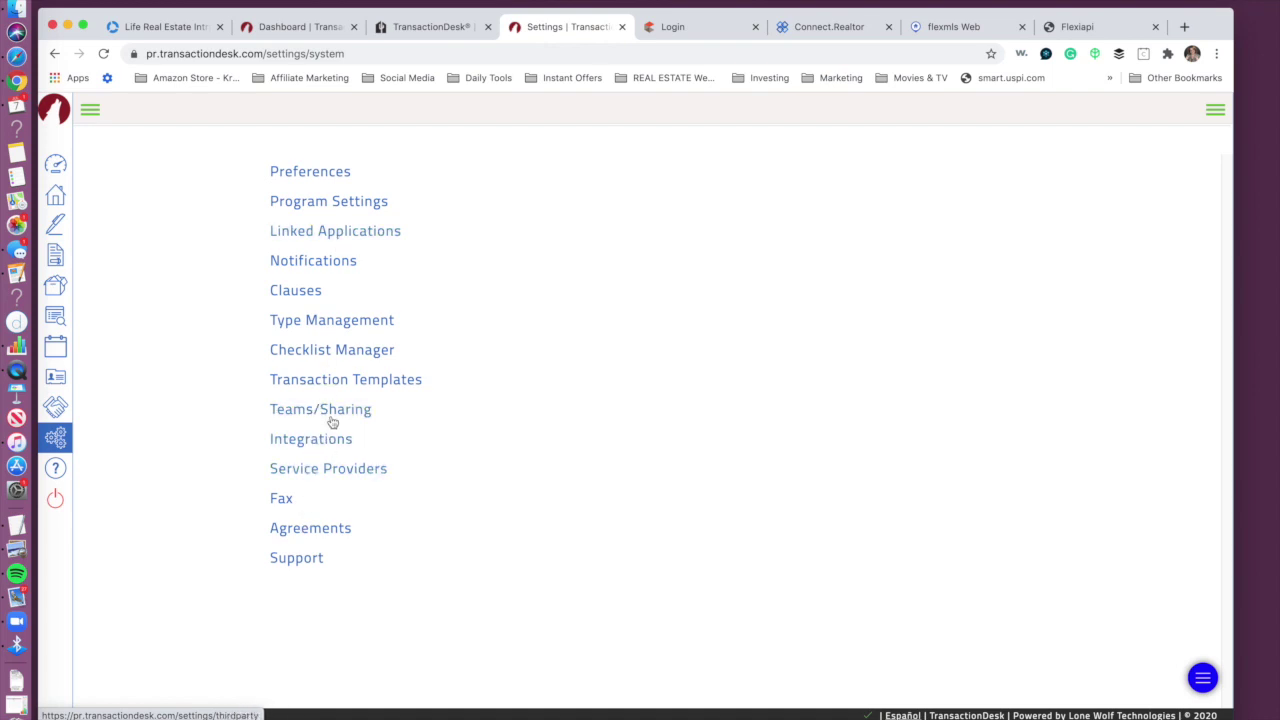
{"action": "left_click", "coordinate": [335, 382]}
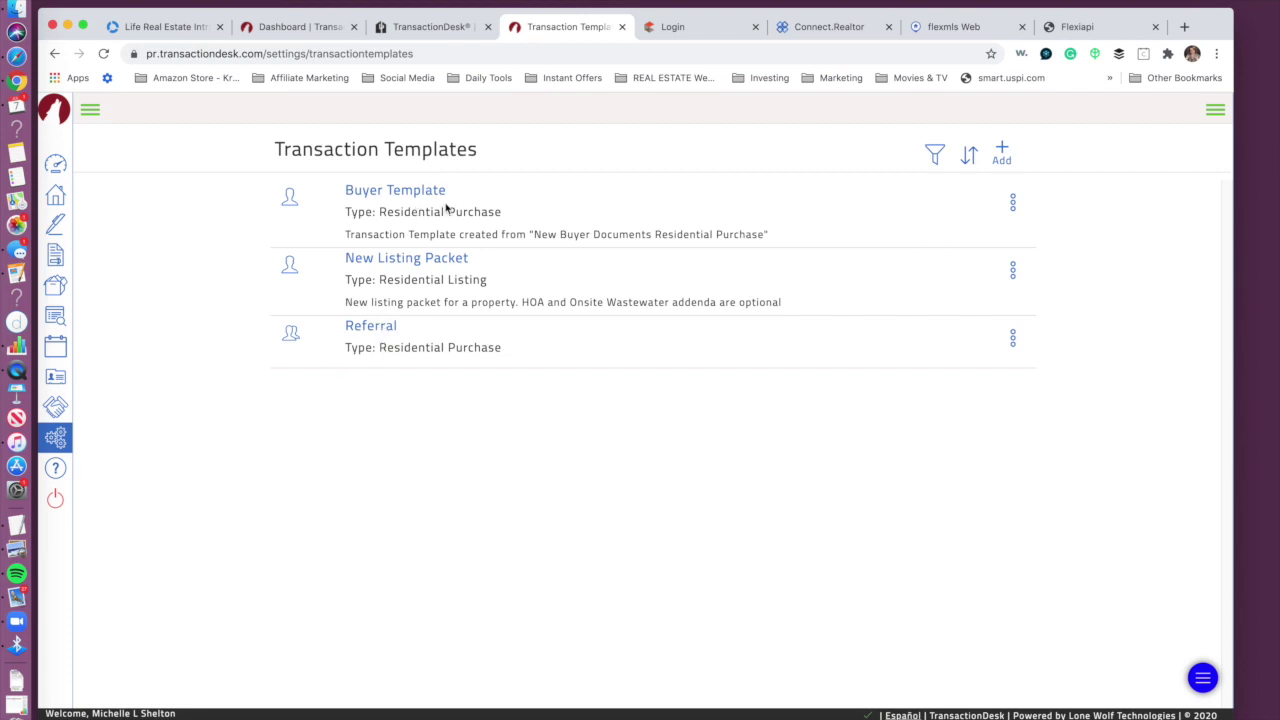
{"action": "left_click", "coordinate": [1002, 150]}
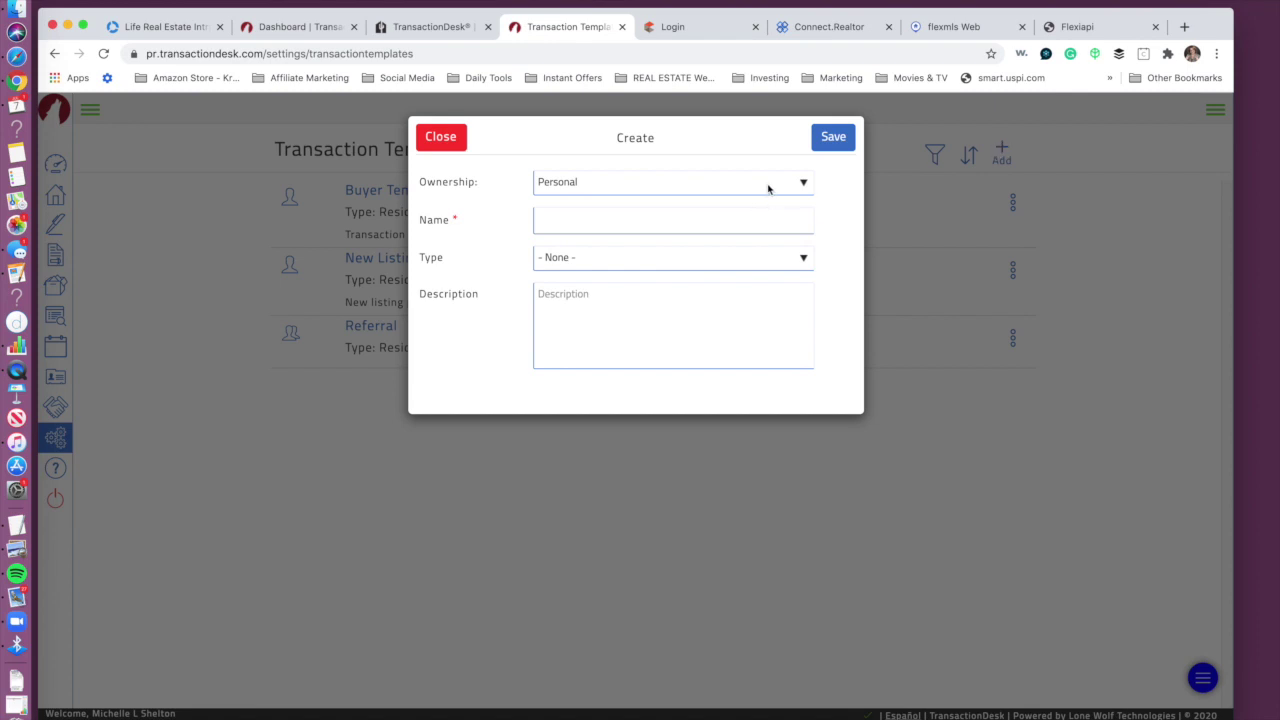
Step: Save a template named 'Land & Lots' with type Residential Listing
{"action": "left_click", "coordinate": [648, 207]}
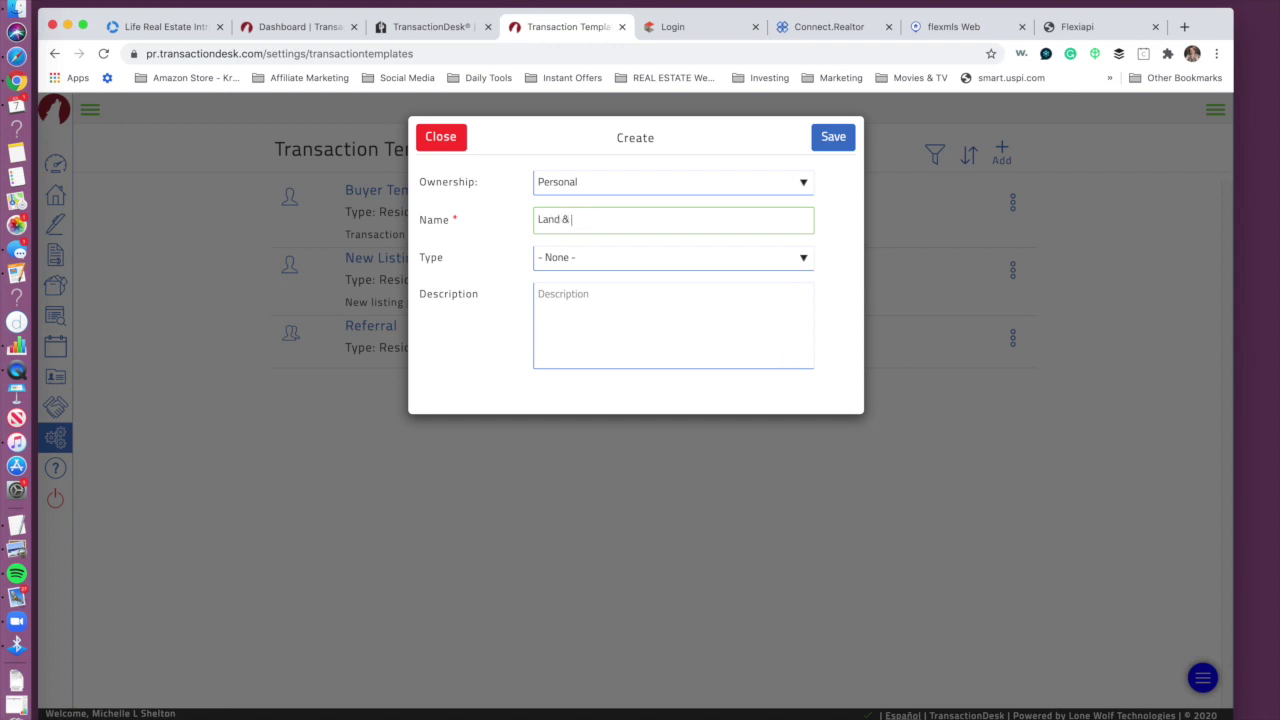
{"action": "left_click", "coordinate": [628, 260]}
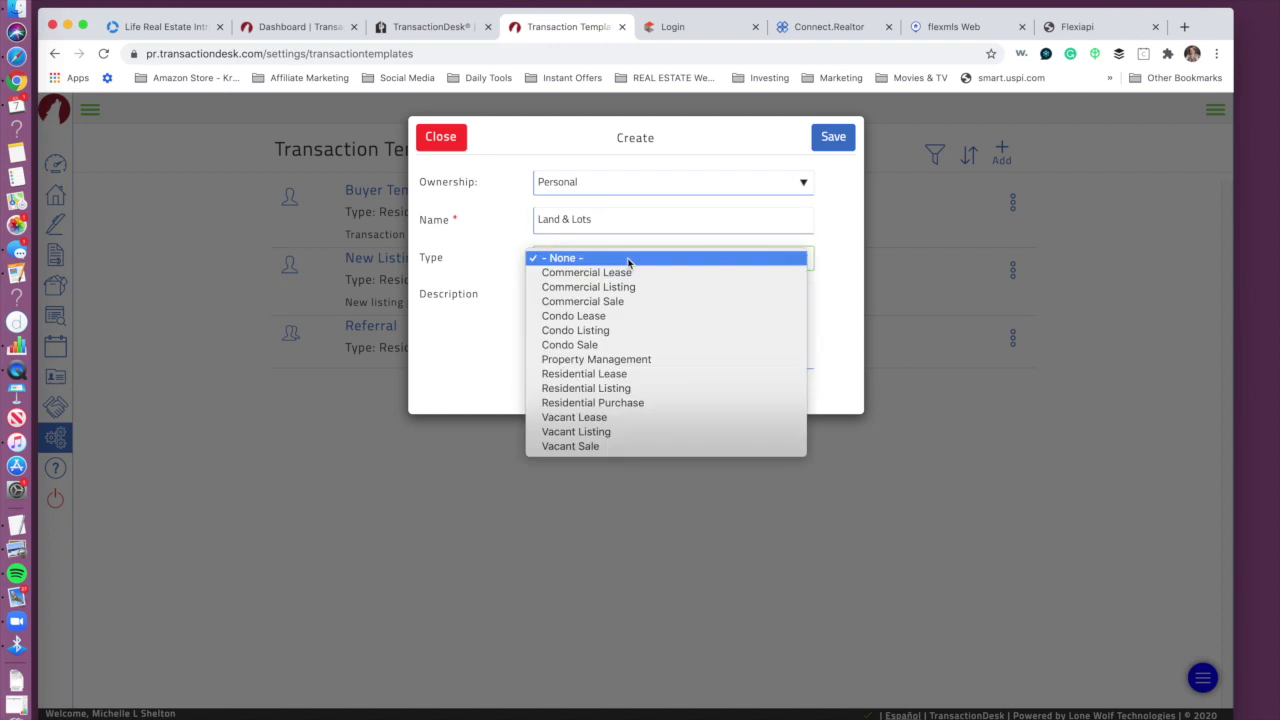
{"action": "left_click", "coordinate": [614, 403]}
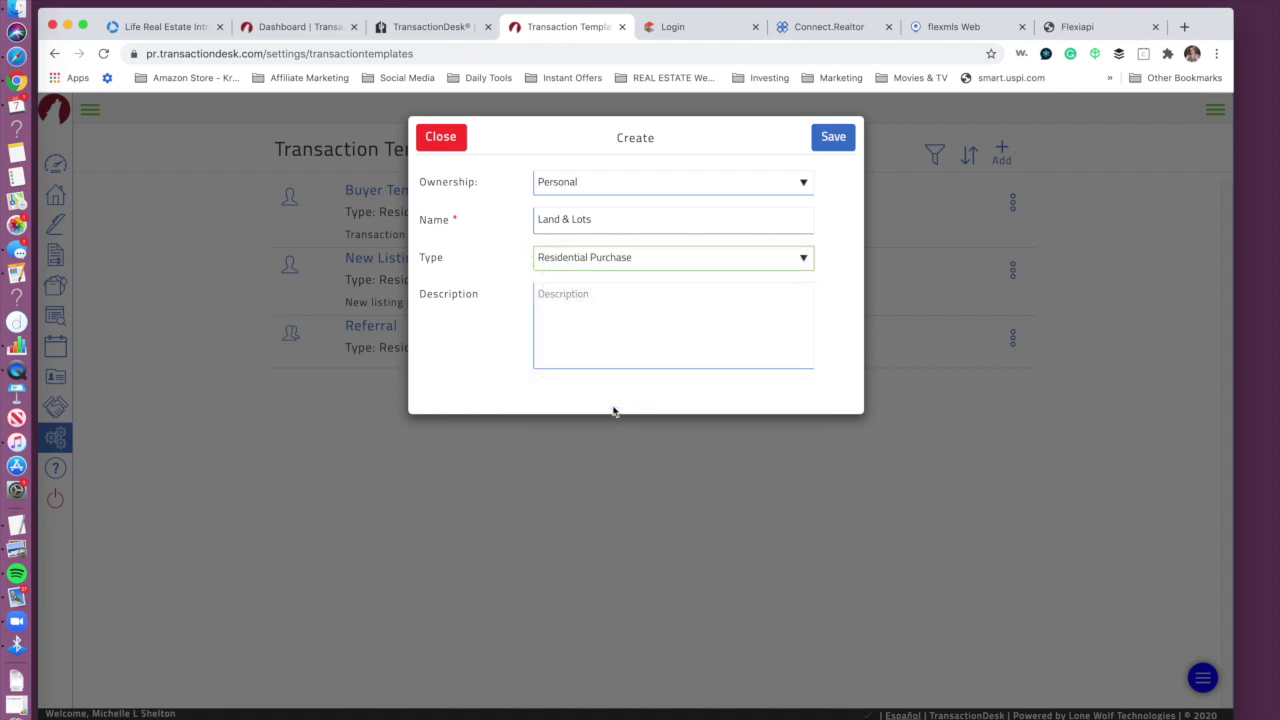
{"action": "left_click", "coordinate": [648, 265]}
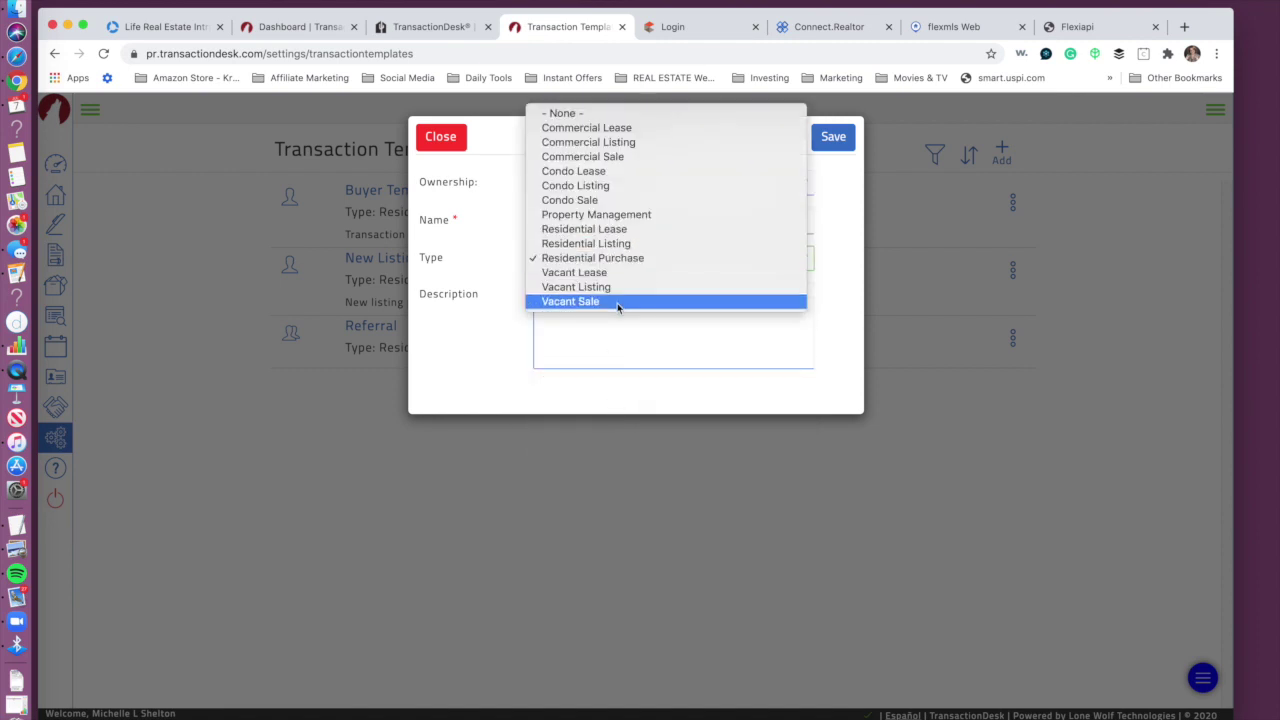
{"action": "left_click", "coordinate": [614, 244]}
{"action": "left_click", "coordinate": [590, 310]}
{"action": "left_click", "coordinate": [833, 137]}
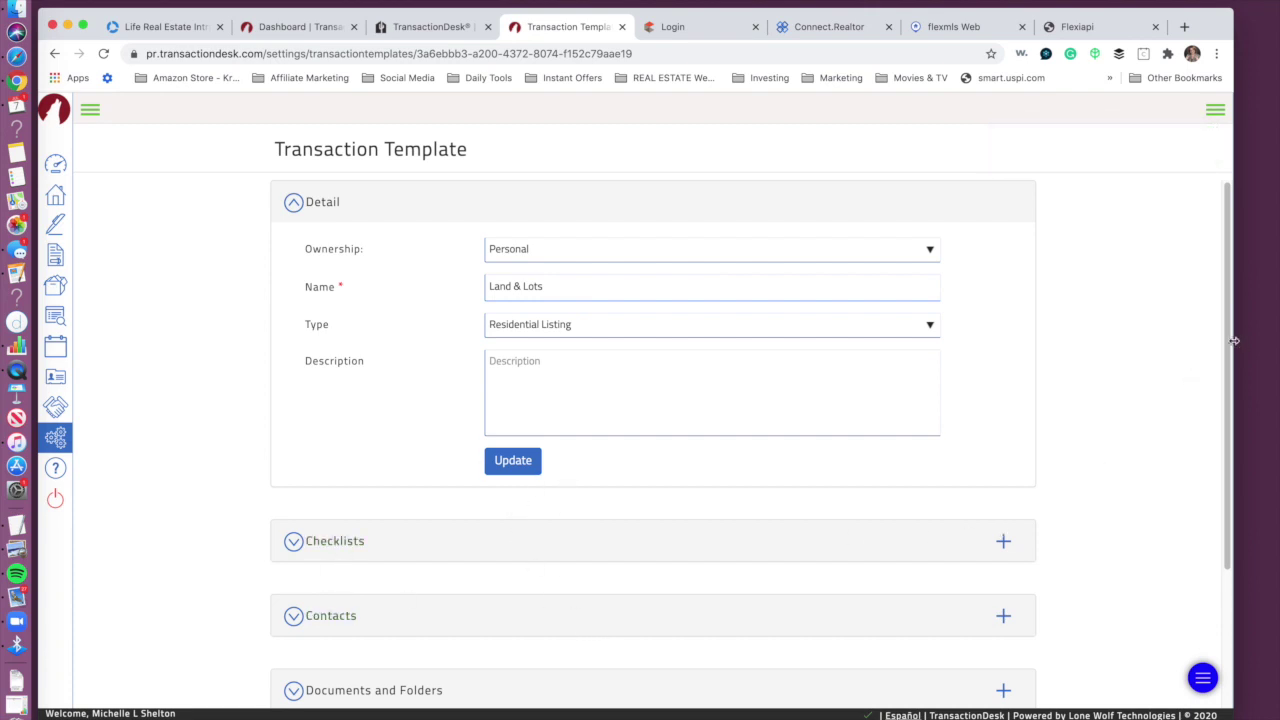
{"action": "scroll", "coordinate": [1223, 406], "scroll_direction": "down", "scroll_amount": 4}
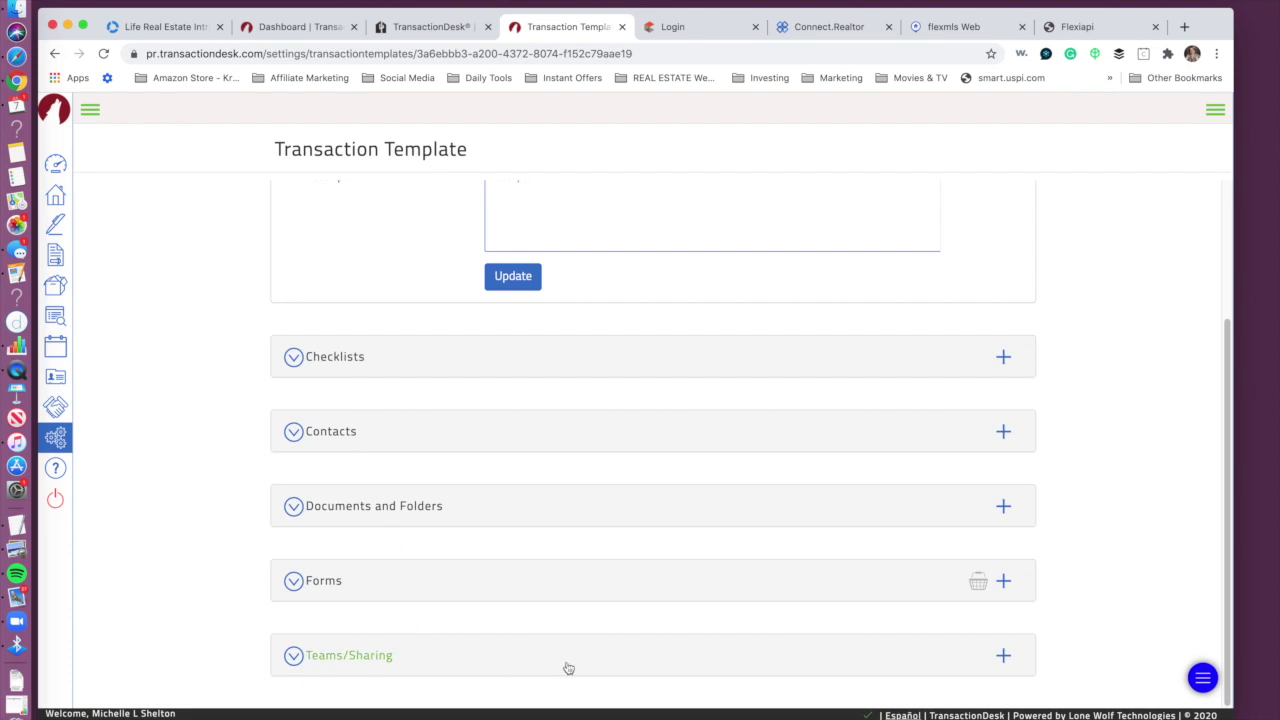
Step: Search 'exclusiv' and add the Exclusive Right to Sell/Rent and Exclusive Agency listing forms
{"action": "left_click", "coordinate": [1226, 404]}
{"action": "left_click", "coordinate": [1003, 581]}
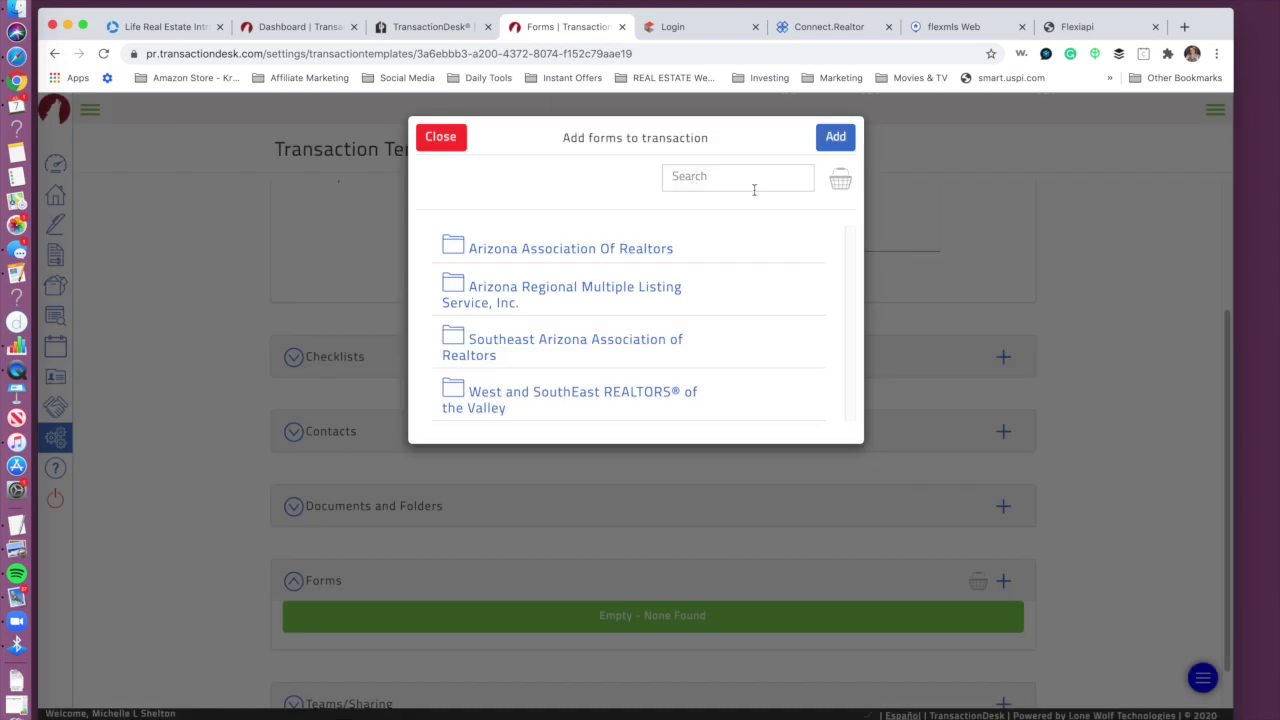
{"action": "left_click", "coordinate": [749, 177]}
{"action": "type", "text": "exclusive"}
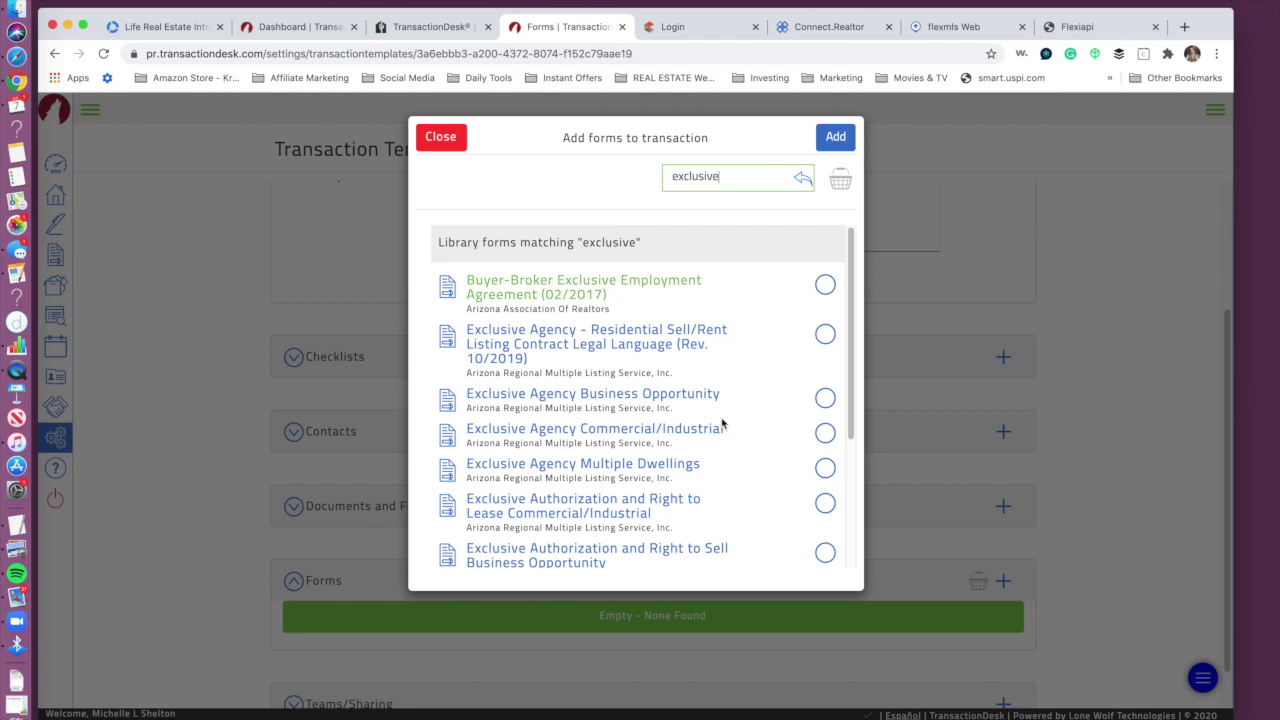
{"action": "left_click_drag", "start_coordinate": [849, 410], "coordinate": [846, 580]}
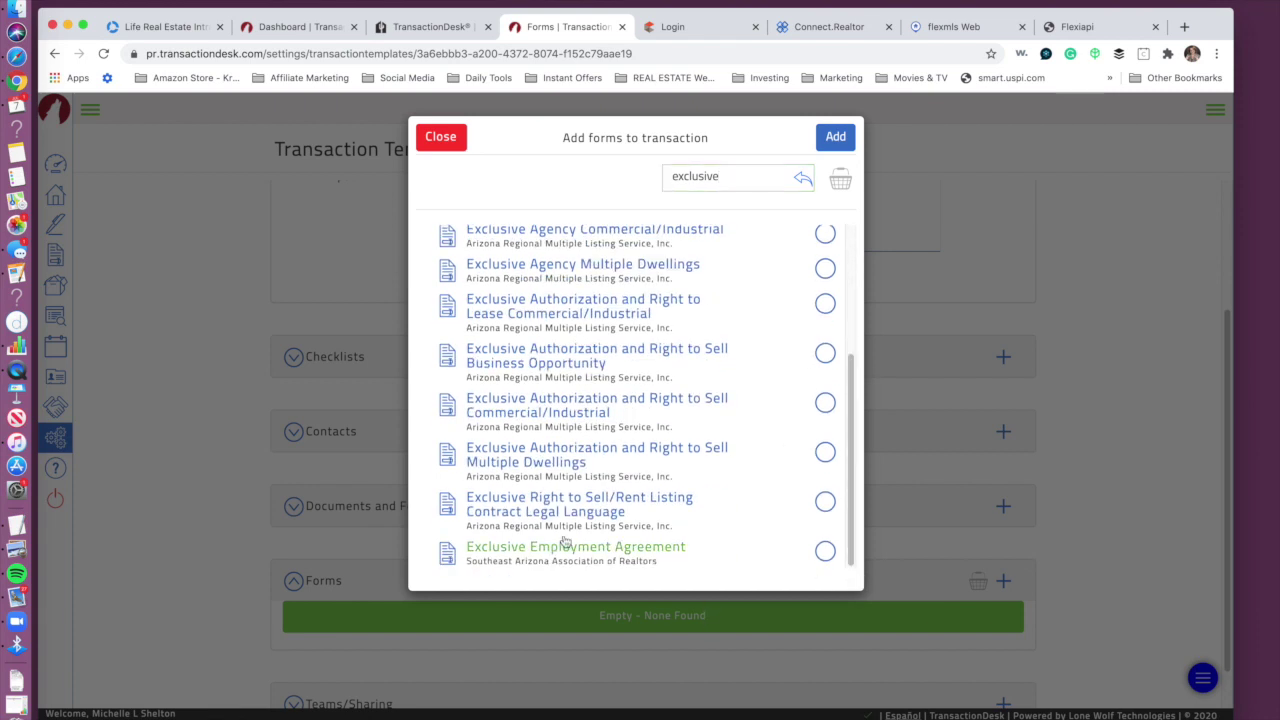
{"action": "left_click", "coordinate": [825, 501]}
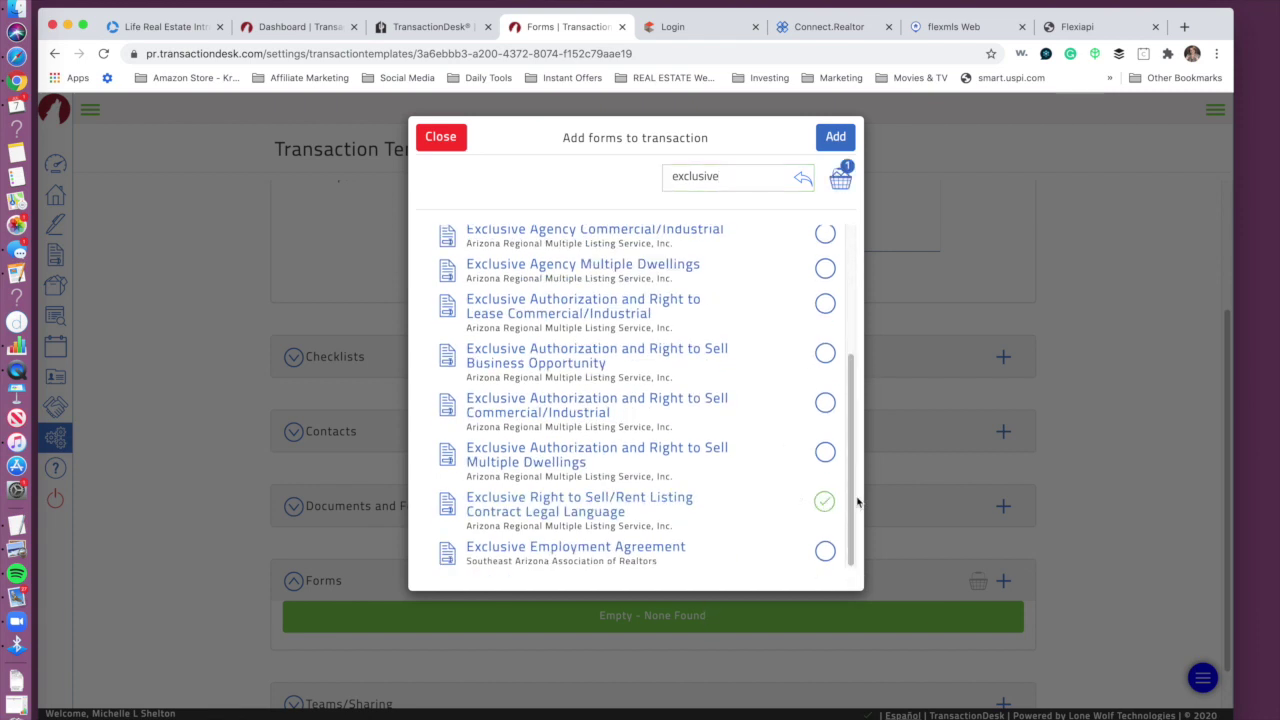
{"action": "left_click_drag", "start_coordinate": [853, 497], "coordinate": [856, 370]}
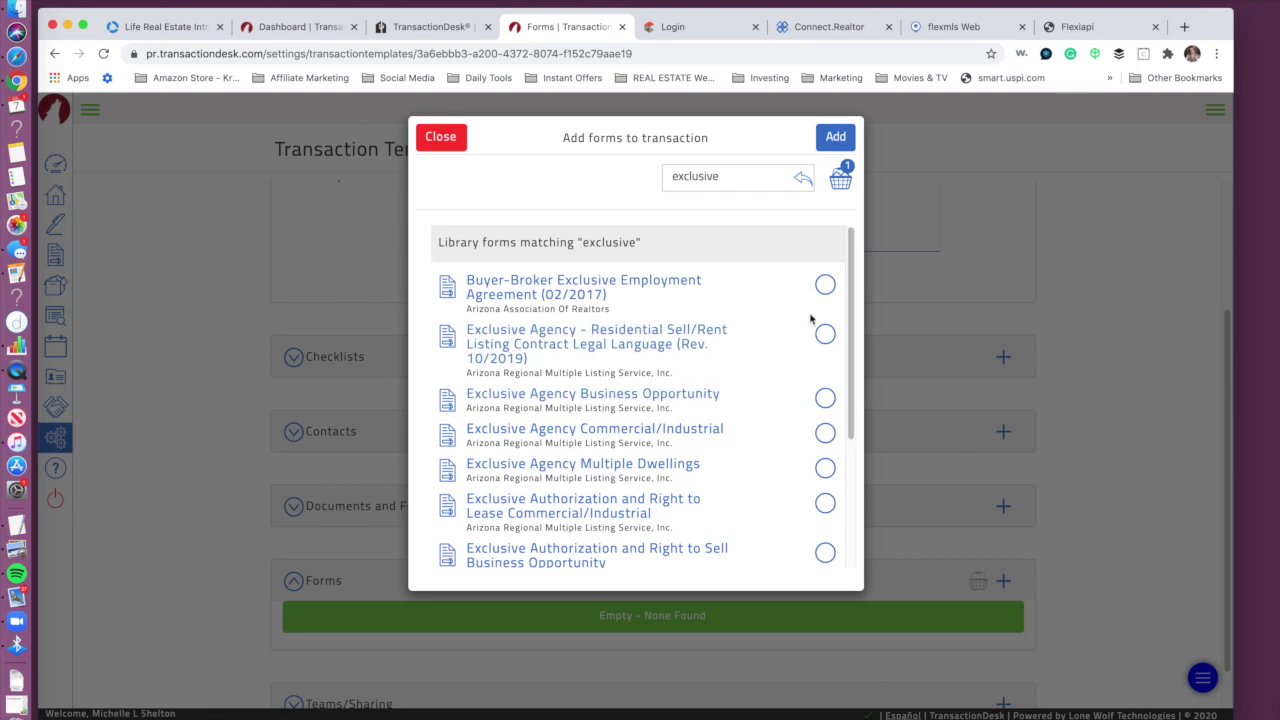
{"action": "left_click", "coordinate": [824, 335]}
{"action": "left_click", "coordinate": [836, 139]}
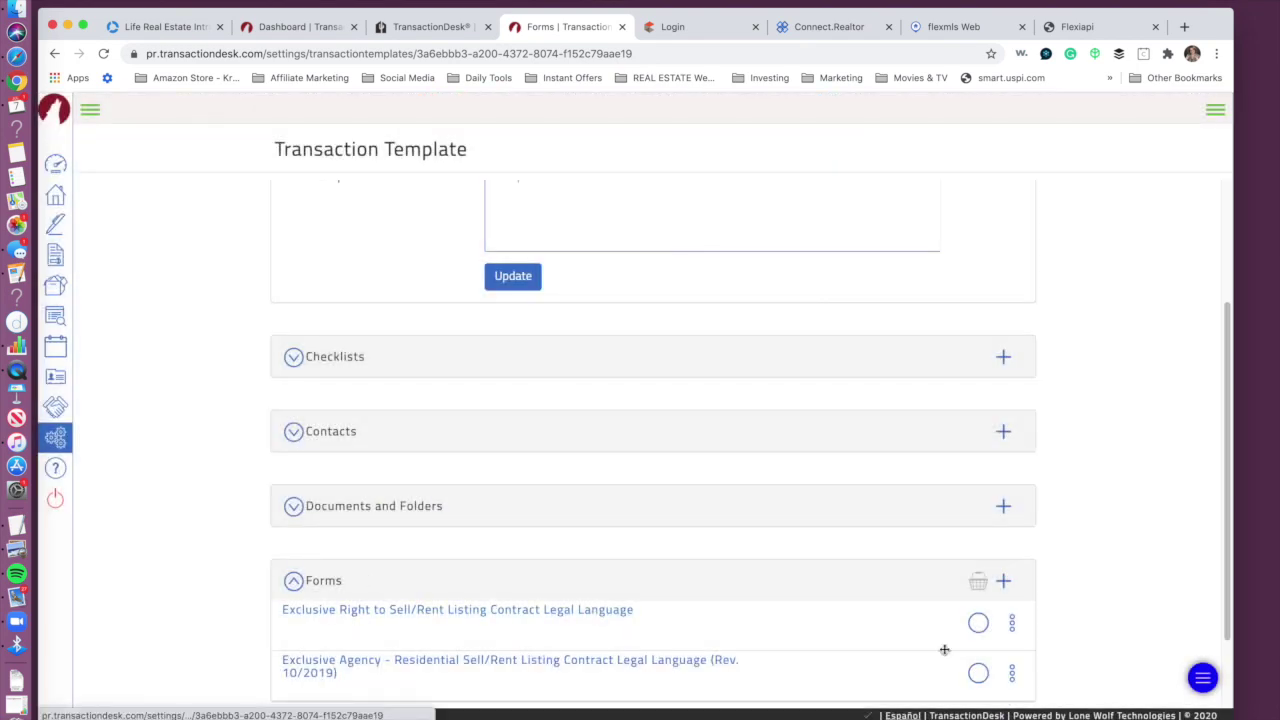
{"action": "left_click", "coordinate": [1224, 652]}
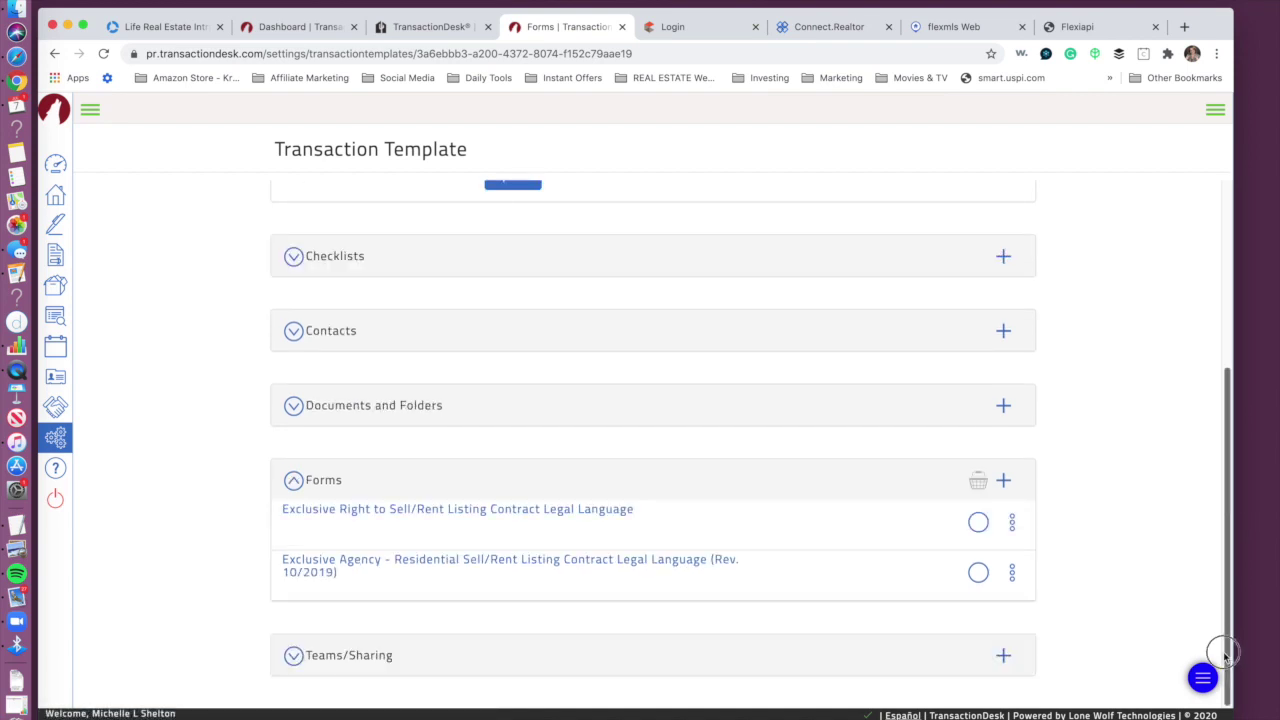
{"action": "left_click", "coordinate": [1003, 480]}
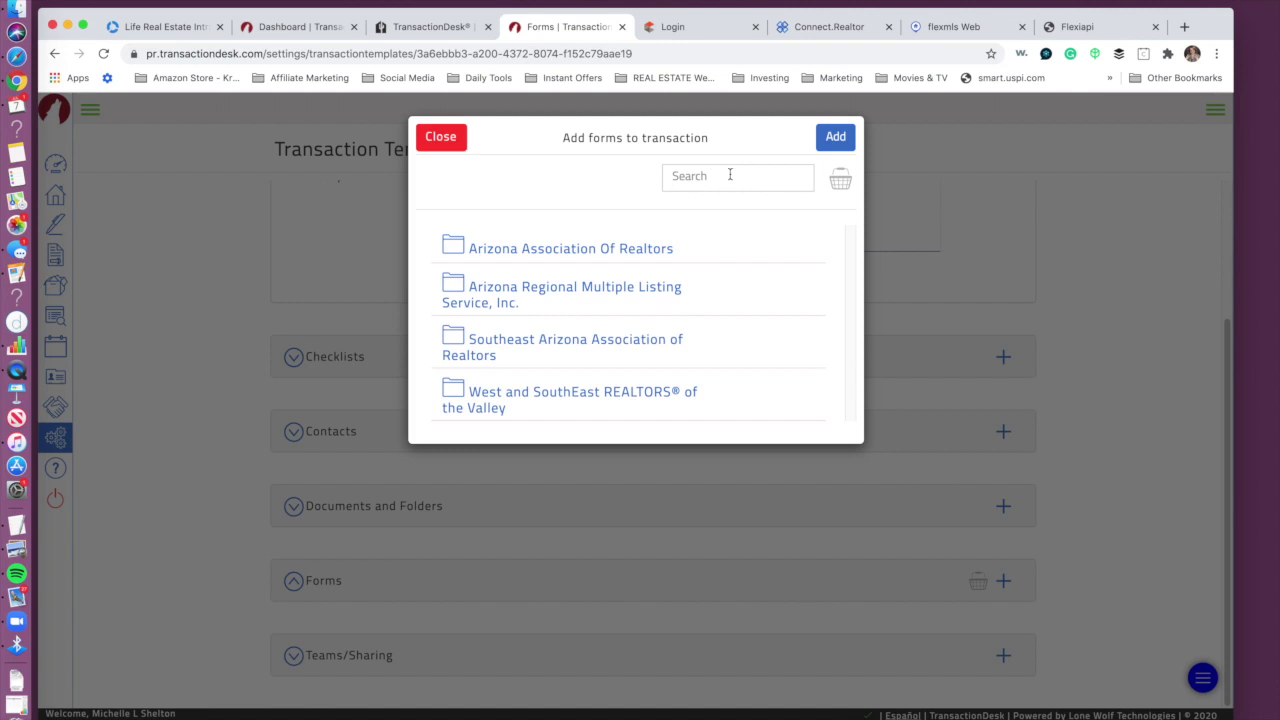
Step: Search 'real' and add Real Estate Agency Disclosure and Election Seller (01/2009) to the template
{"action": "left_click", "coordinate": [730, 175]}
{"action": "type", "text": "real estate"}
{"action": "key", "text": "Return"}
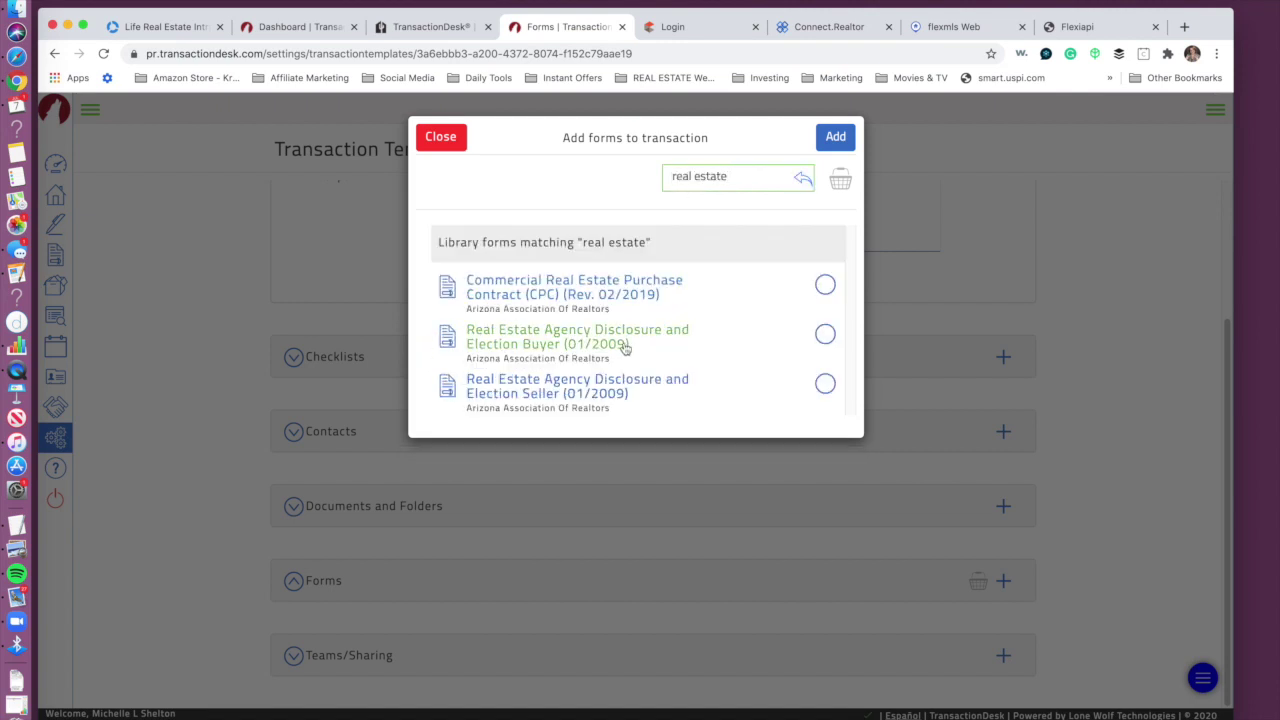
{"action": "left_click", "coordinate": [826, 333]}
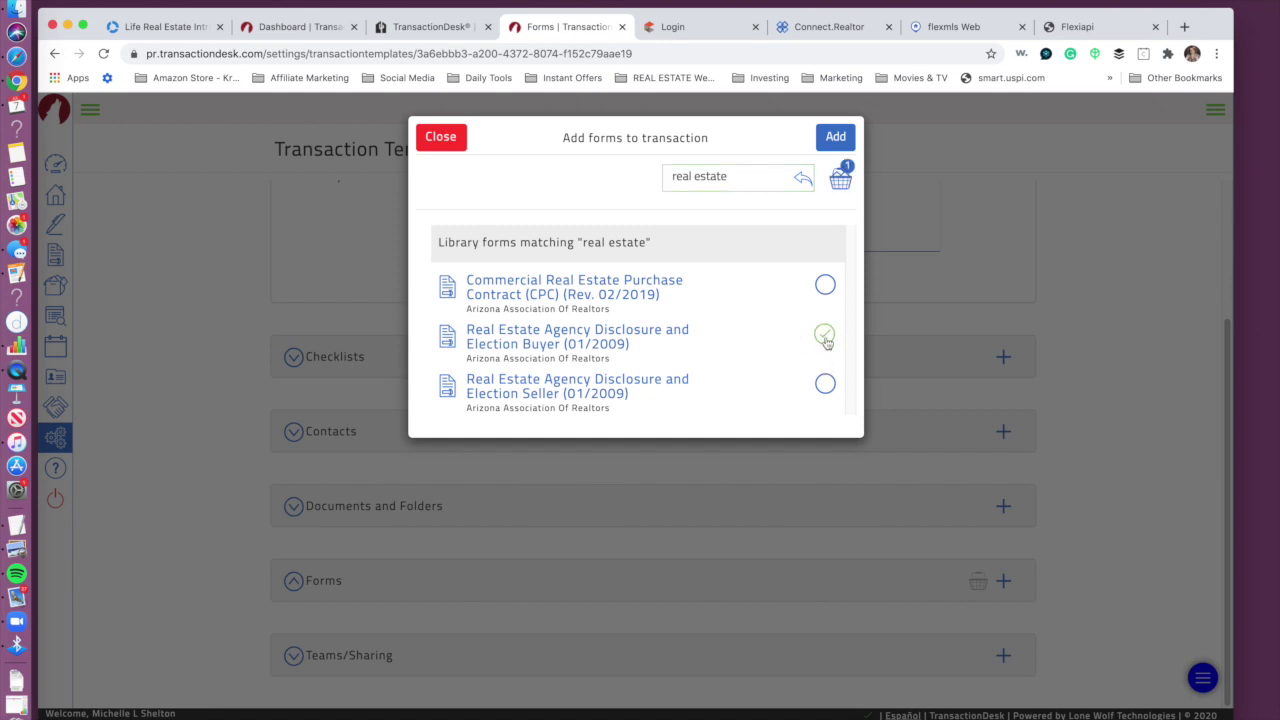
{"action": "left_click", "coordinate": [826, 336]}
{"action": "left_click", "coordinate": [825, 384]}
{"action": "left_click", "coordinate": [838, 139]}
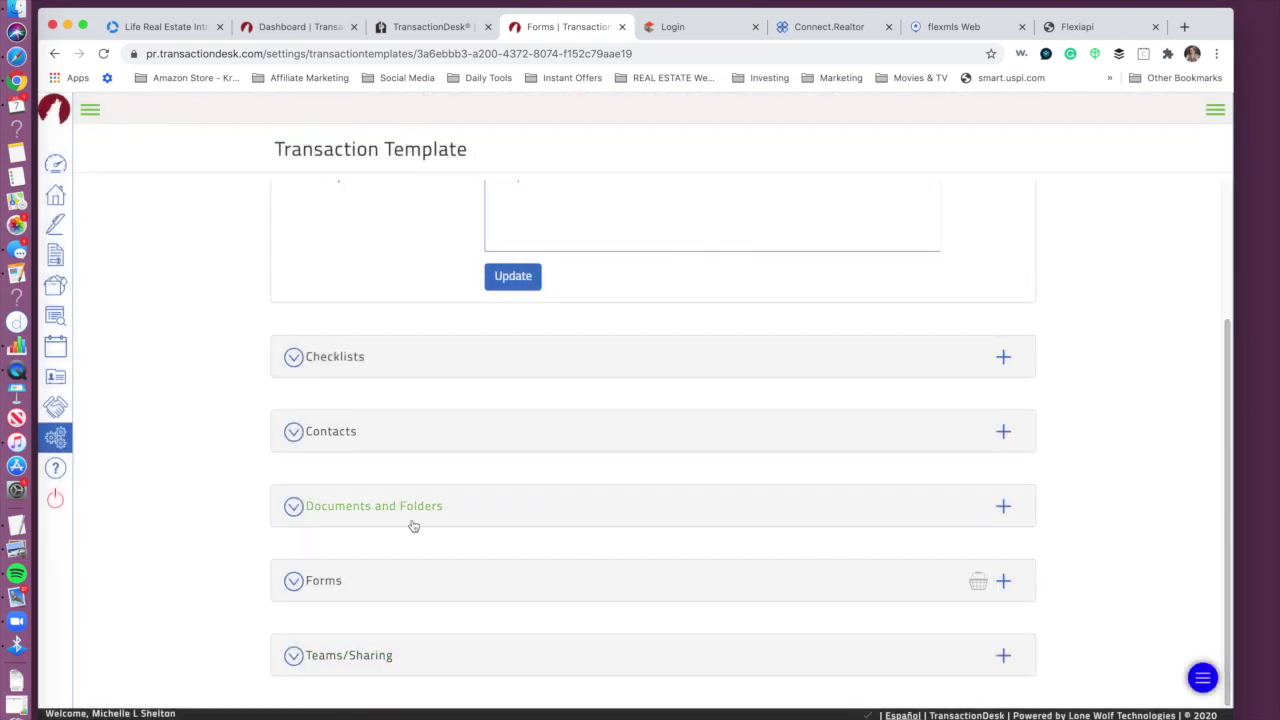
{"action": "left_click", "coordinate": [348, 582]}
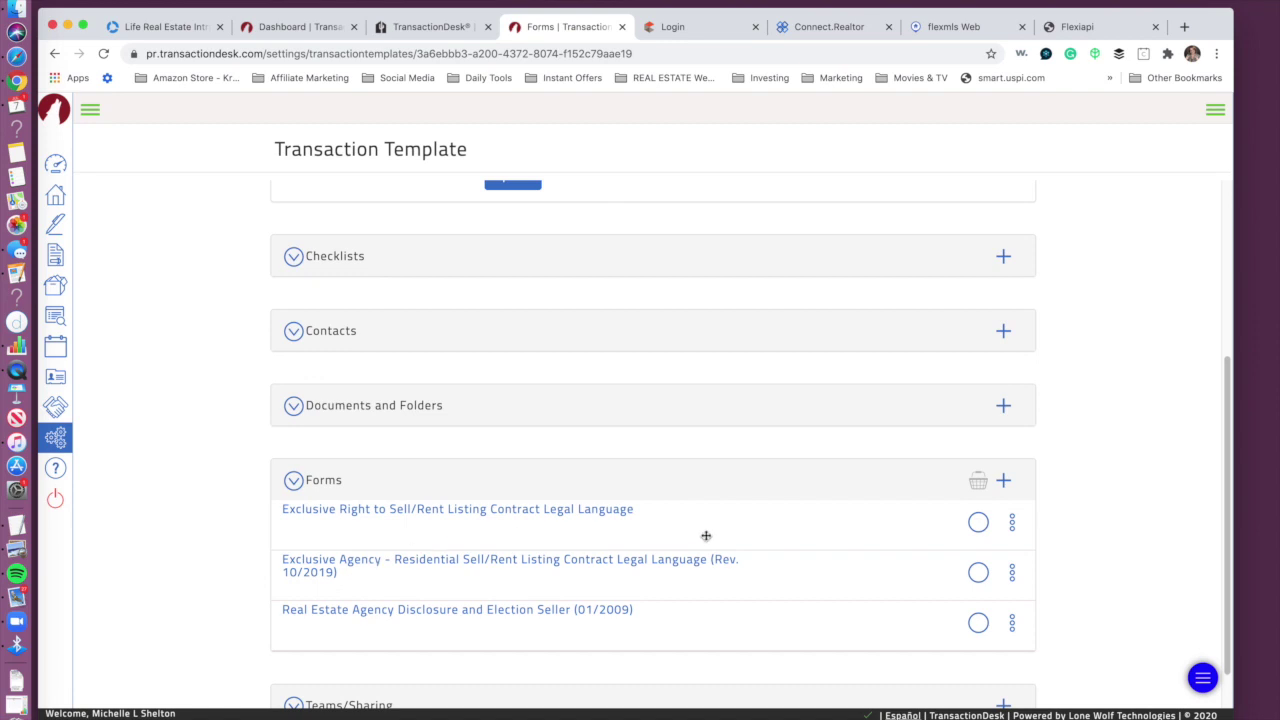
{"action": "left_click", "coordinate": [374, 513]}
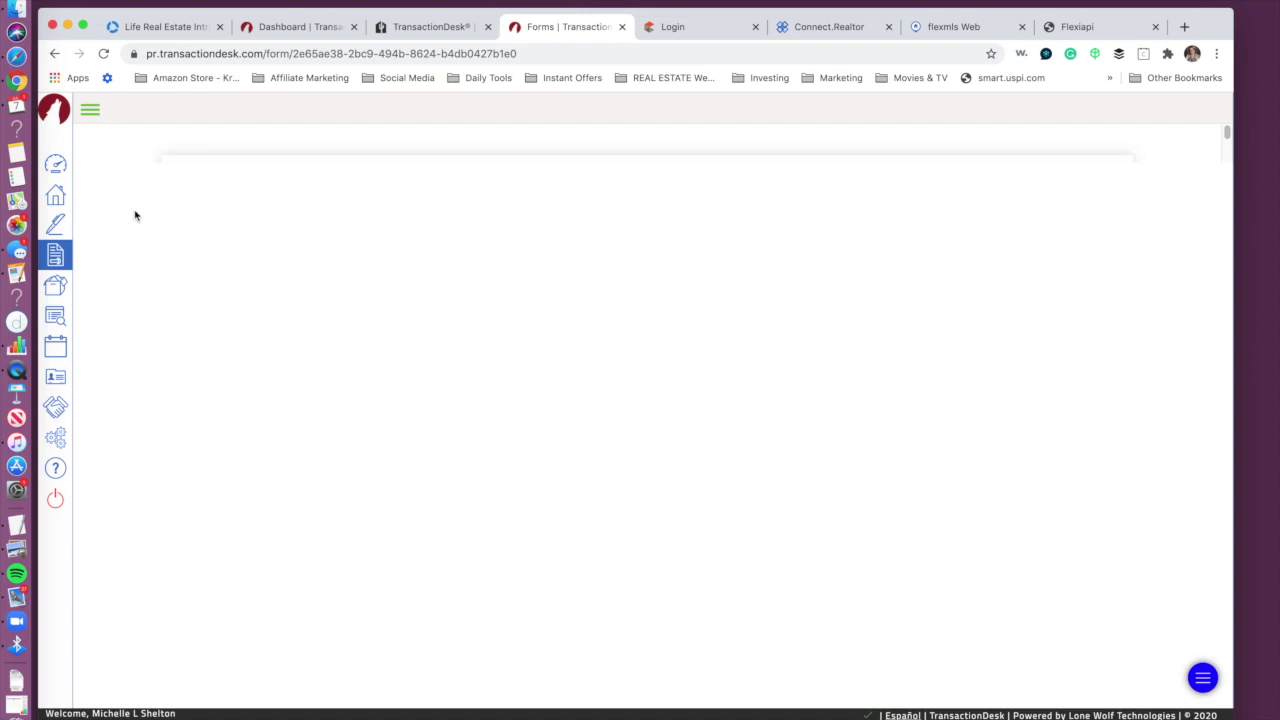
Step: Return to the Land & Lots template and open its Real Estate Agency Disclosure form
{"action": "left_click", "coordinate": [55, 54]}
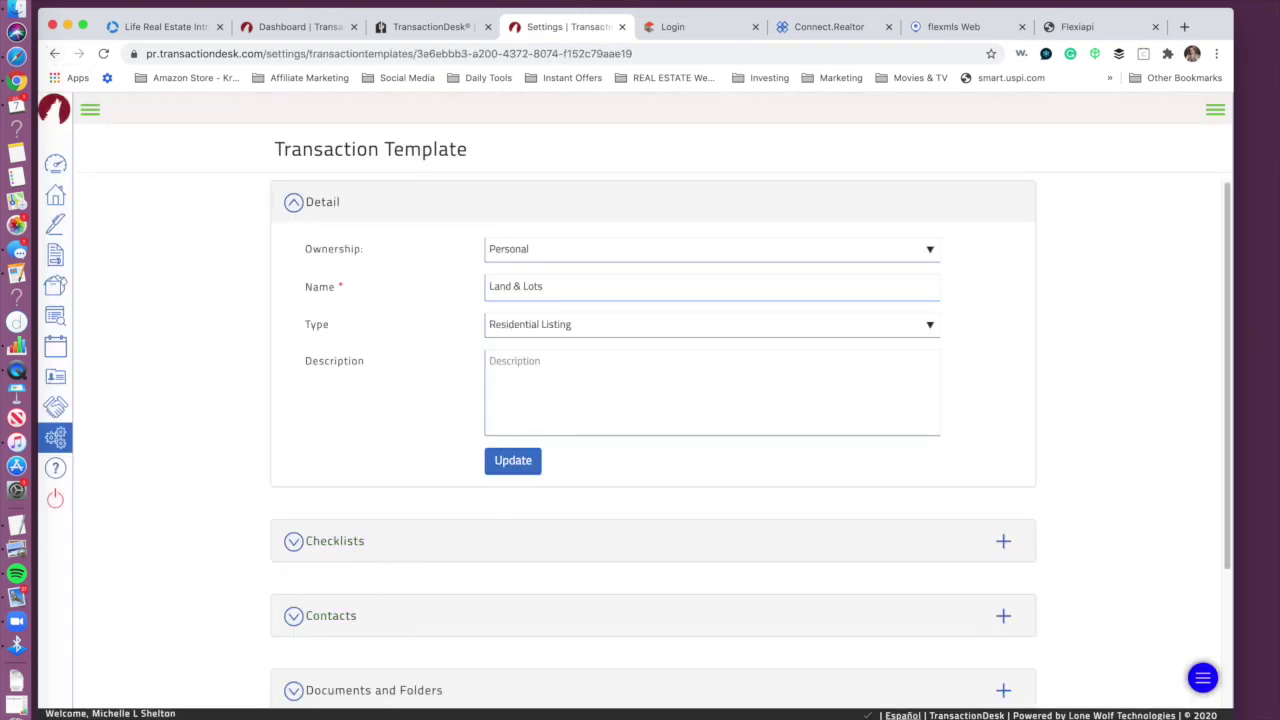
{"action": "scroll", "coordinate": [1226, 397], "scroll_direction": "down", "scroll_amount": 4}
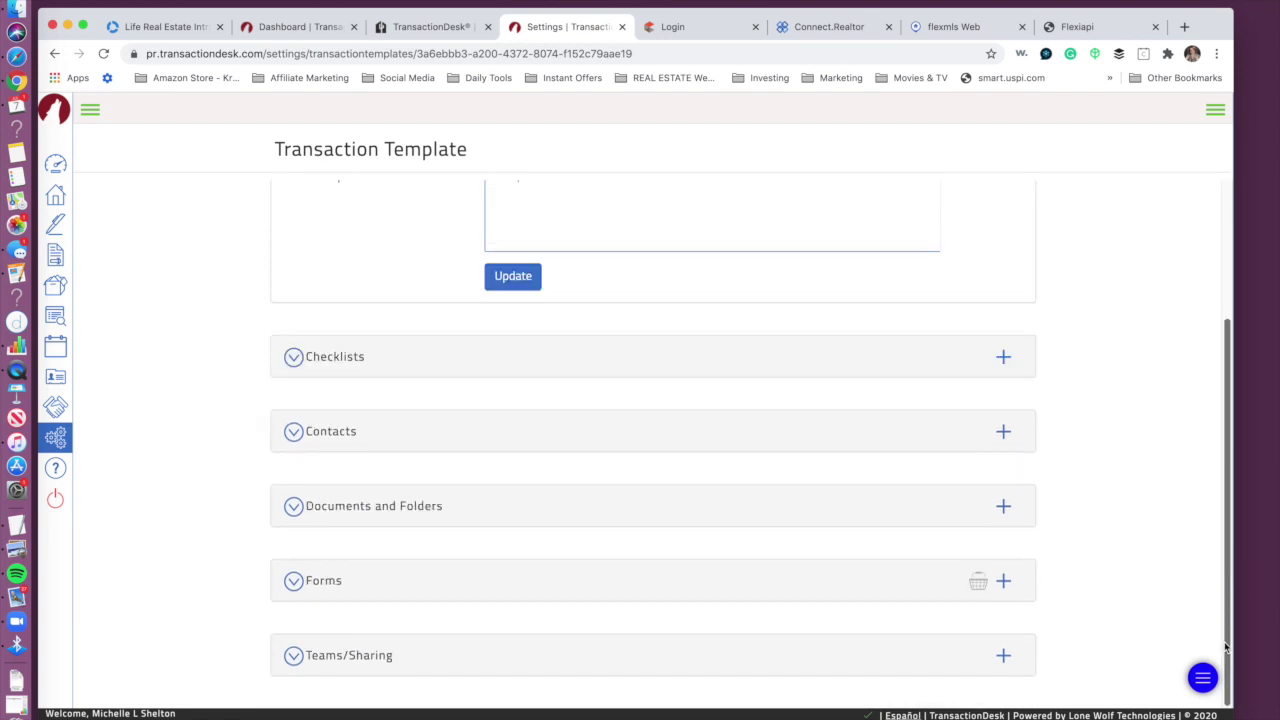
{"action": "left_click", "coordinate": [398, 589]}
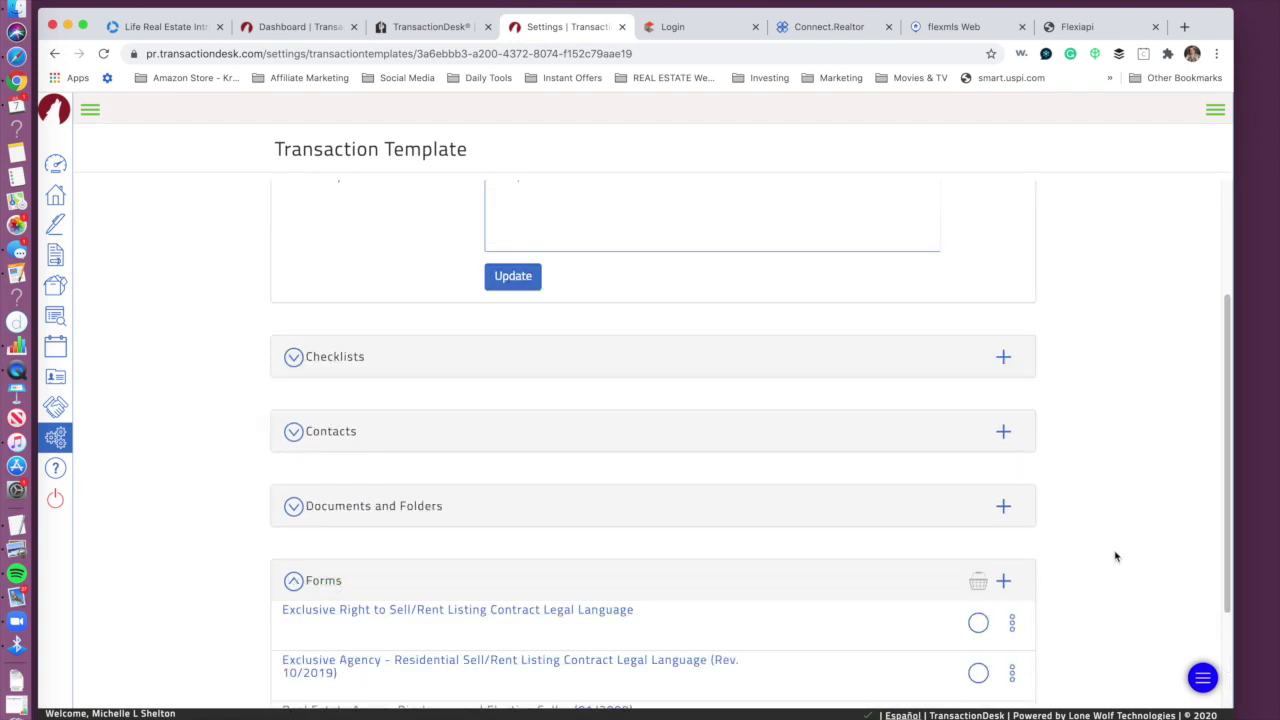
{"action": "scroll", "coordinate": [1226, 502], "scroll_direction": "down", "scroll_amount": 3}
{"action": "left_click", "coordinate": [451, 563]}
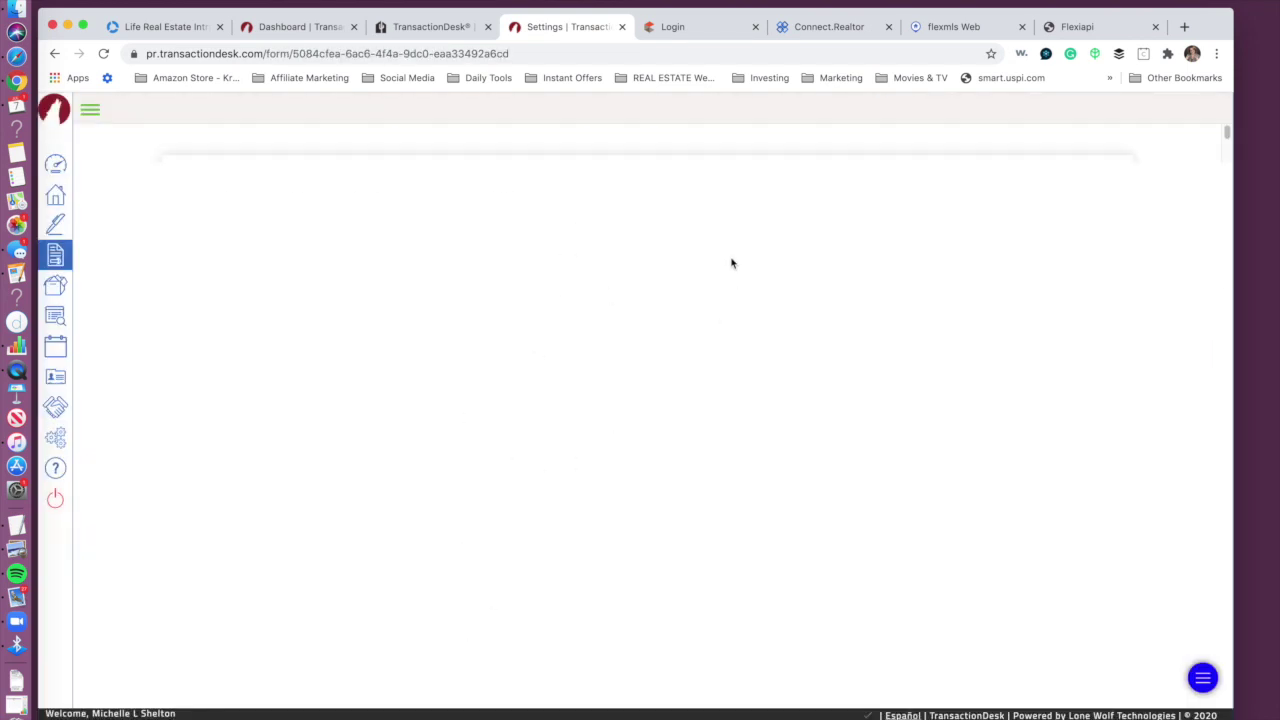
Step: Enter firm name 'Life Real Estate, LLC' and fill in the licensees' names
{"action": "left_click", "coordinate": [443, 337]}
{"action": "type", "text": "Life Real Estate"}
{"action": "left_click", "coordinate": [535, 360]}
{"action": "left_click", "coordinate": [836, 331]}
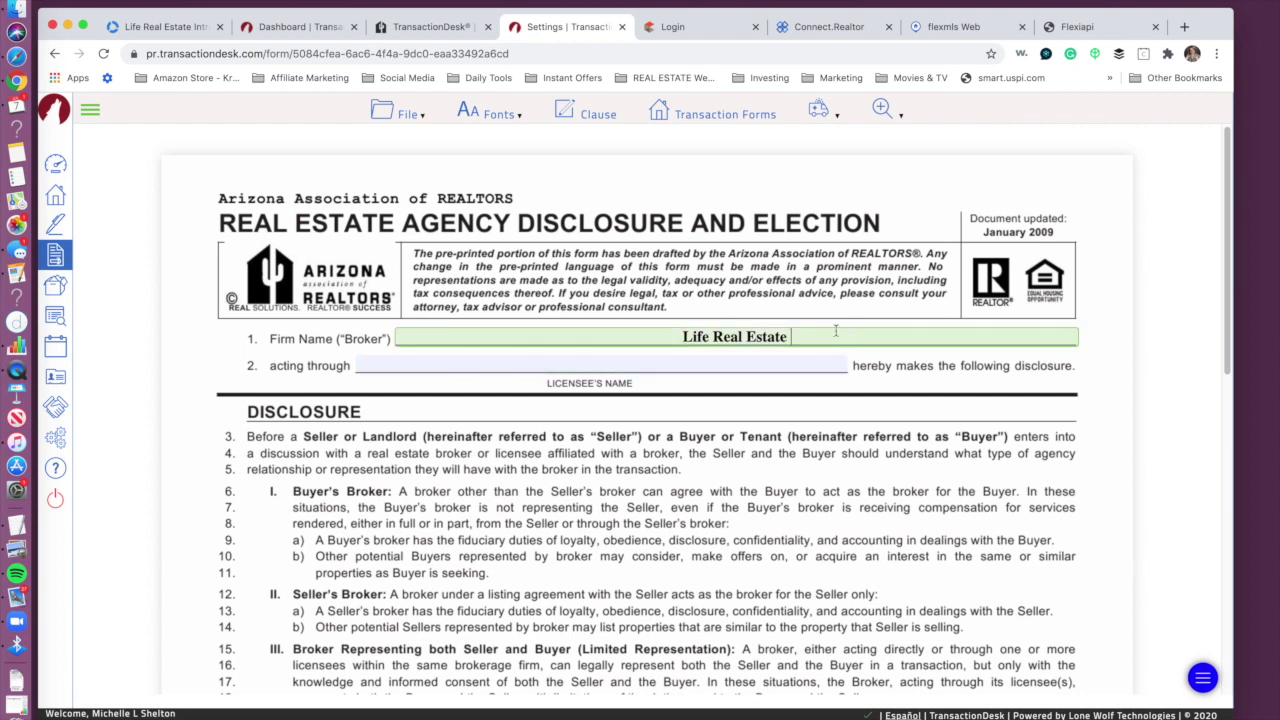
{"action": "type", "text": ", LLC"}
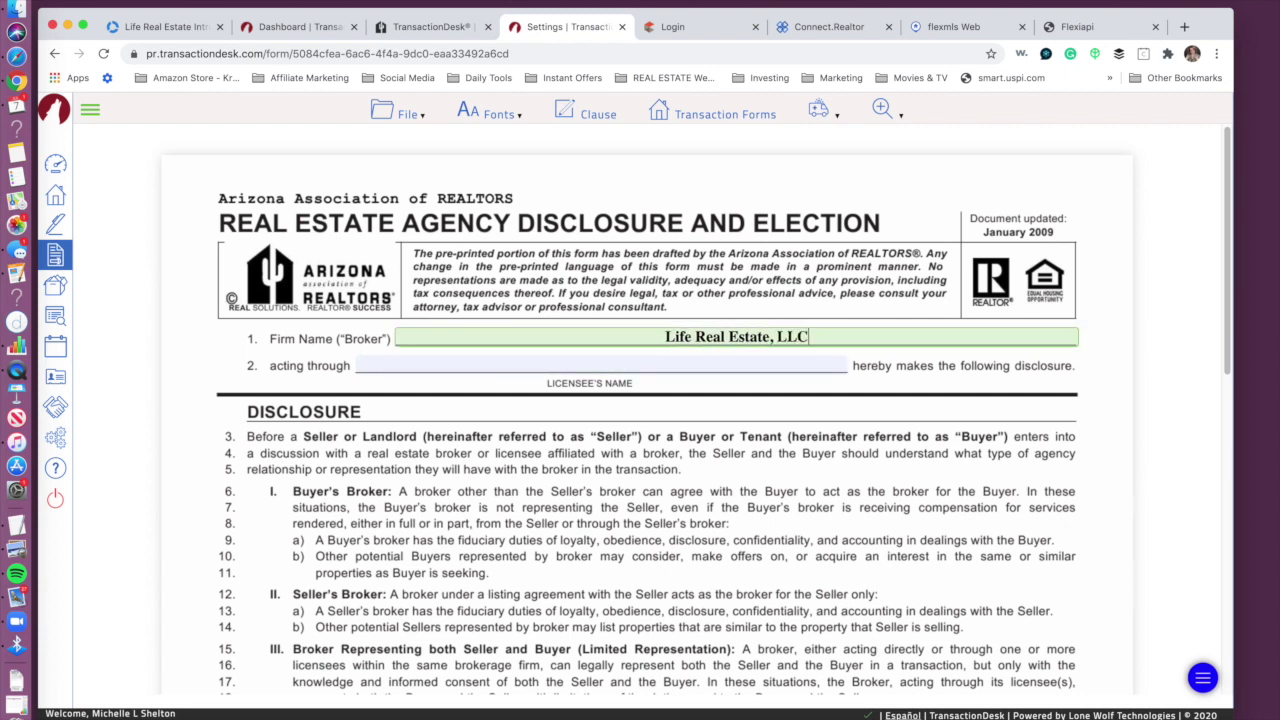
{"action": "left_click", "coordinate": [687, 365]}
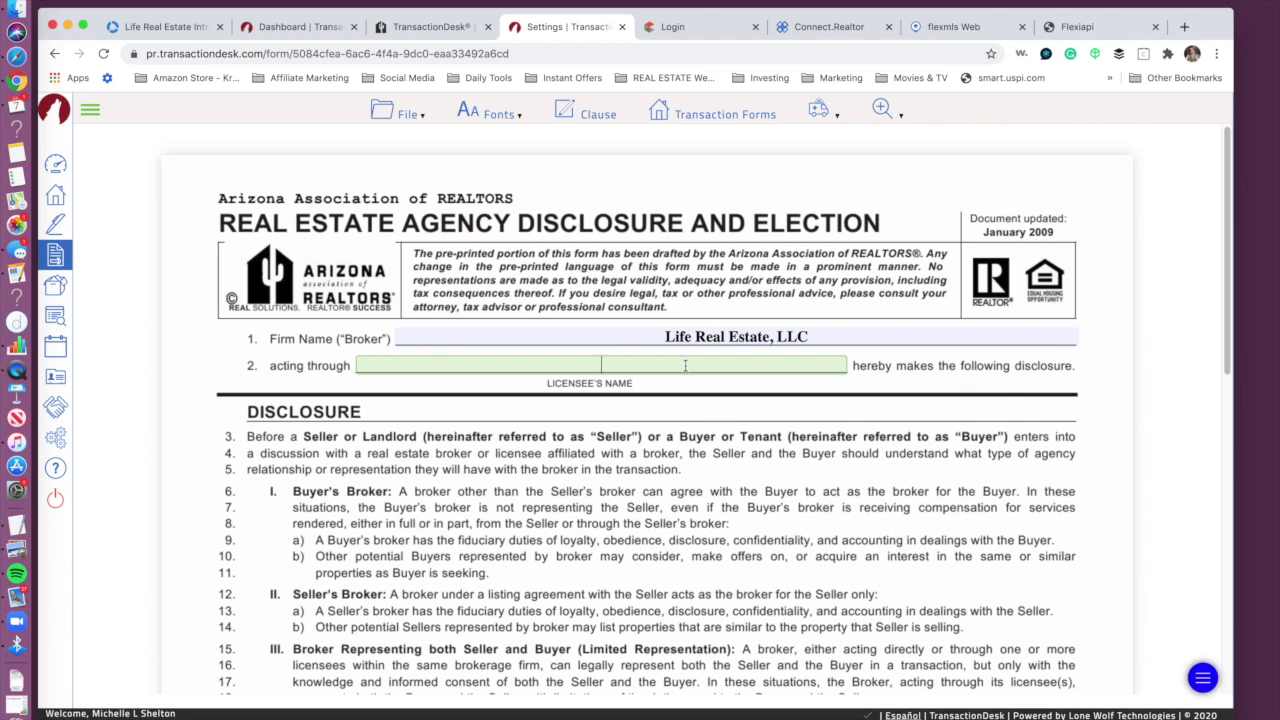
{"action": "left_click", "coordinate": [974, 564]}
Step: Tick the seller elections on lines 41, 42 and 45, save the form, and return to the dashboard
{"action": "left_click_drag", "start_coordinate": [1232, 350], "coordinate": [1232, 666]}
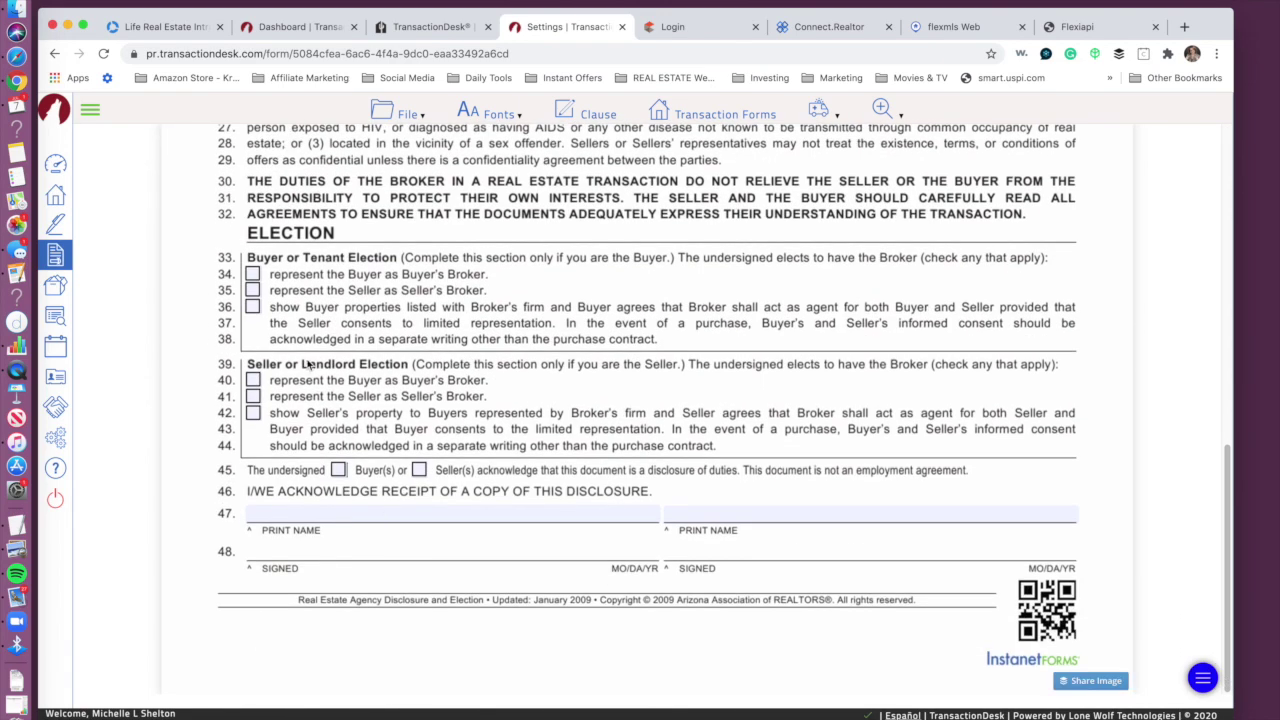
{"action": "left_click", "coordinate": [253, 396]}
{"action": "left_click", "coordinate": [253, 412]}
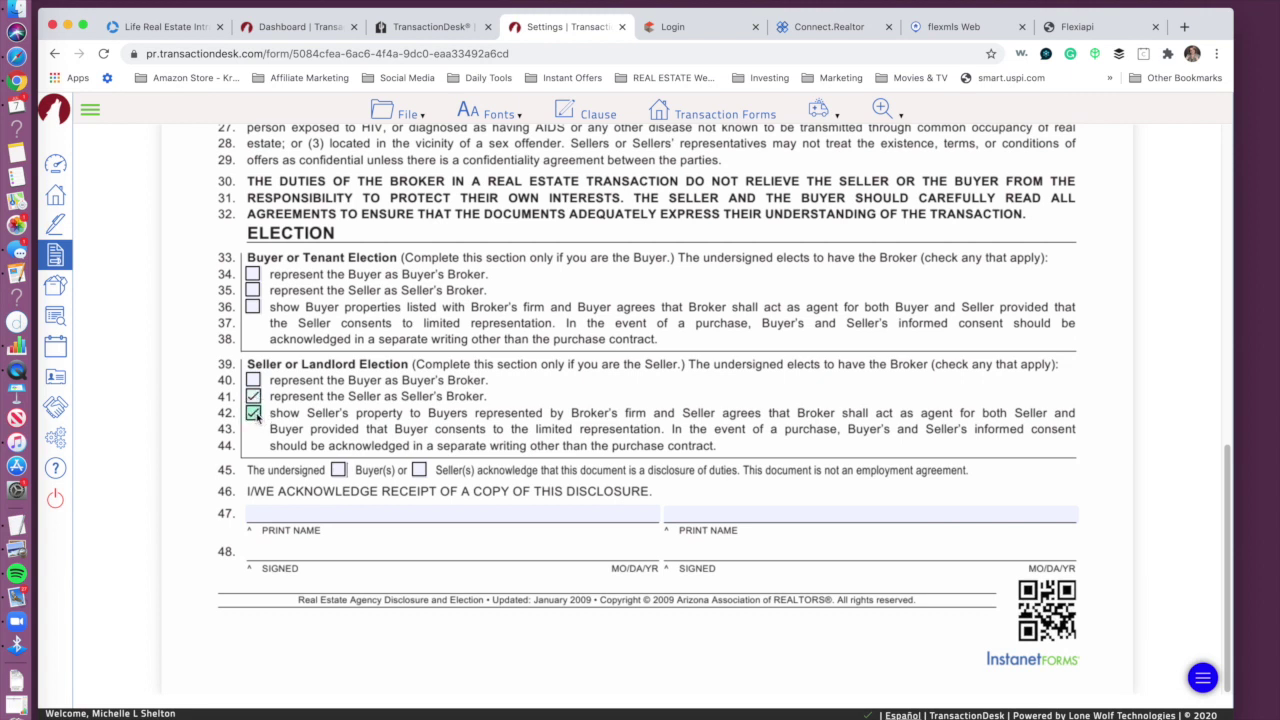
{"action": "left_click", "coordinate": [419, 470]}
{"action": "mouse_move", "coordinate": [1229, 520]}
{"action": "left_mouse_down"}
{"action": "mouse_move", "coordinate": [1223, 186]}
{"action": "mouse_move", "coordinate": [1238, 108]}
{"action": "left_mouse_up"}
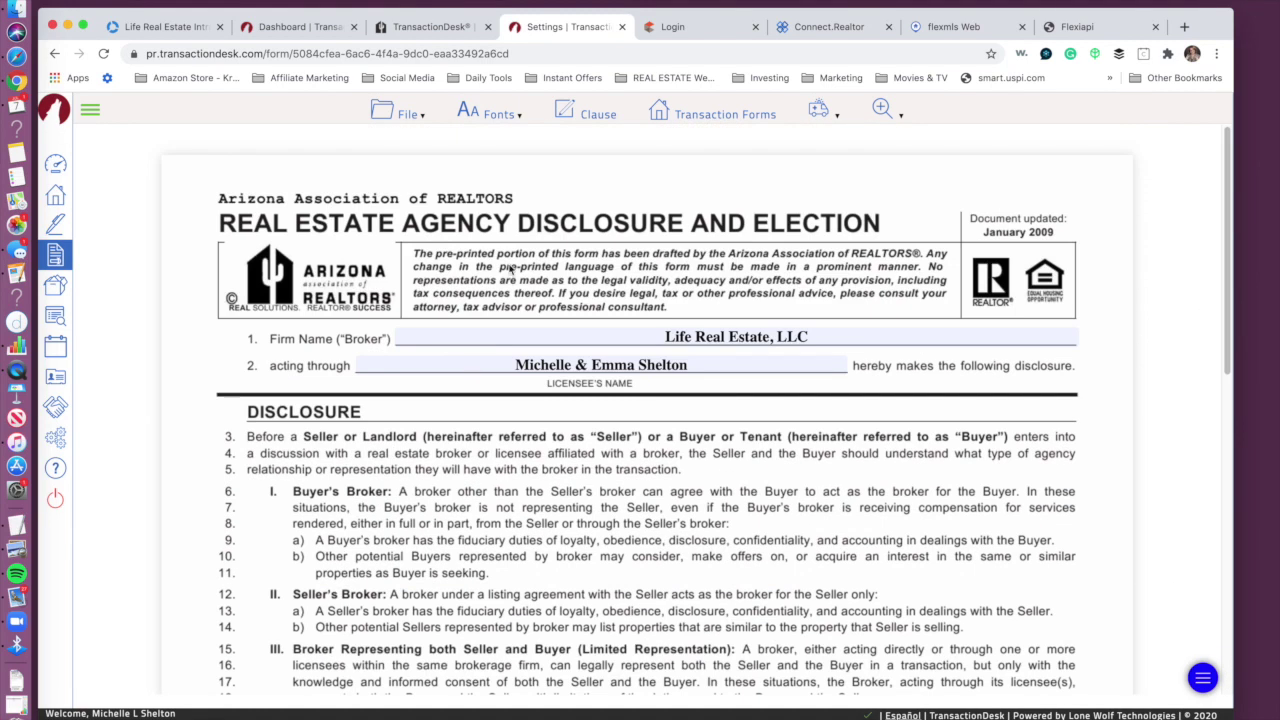
{"action": "left_click", "coordinate": [406, 114]}
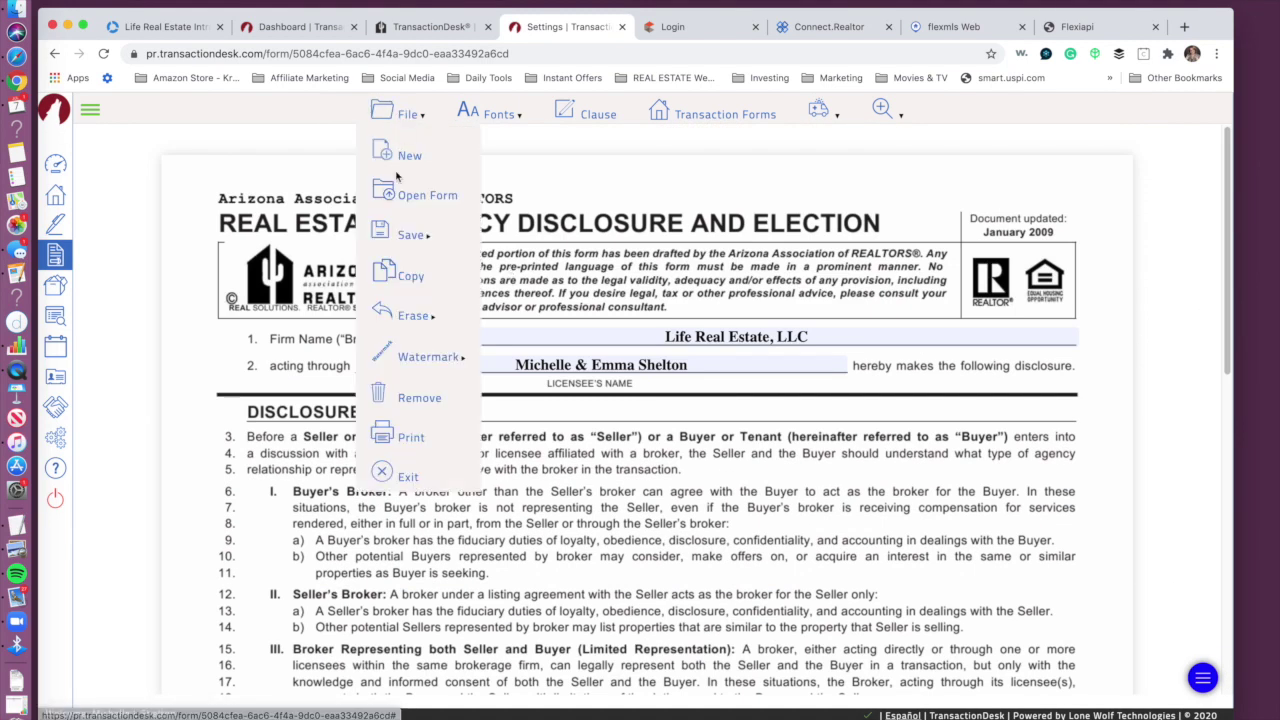
{"action": "mouse_move", "coordinate": [405, 243]}
{"action": "left_click", "coordinate": [515, 237]}
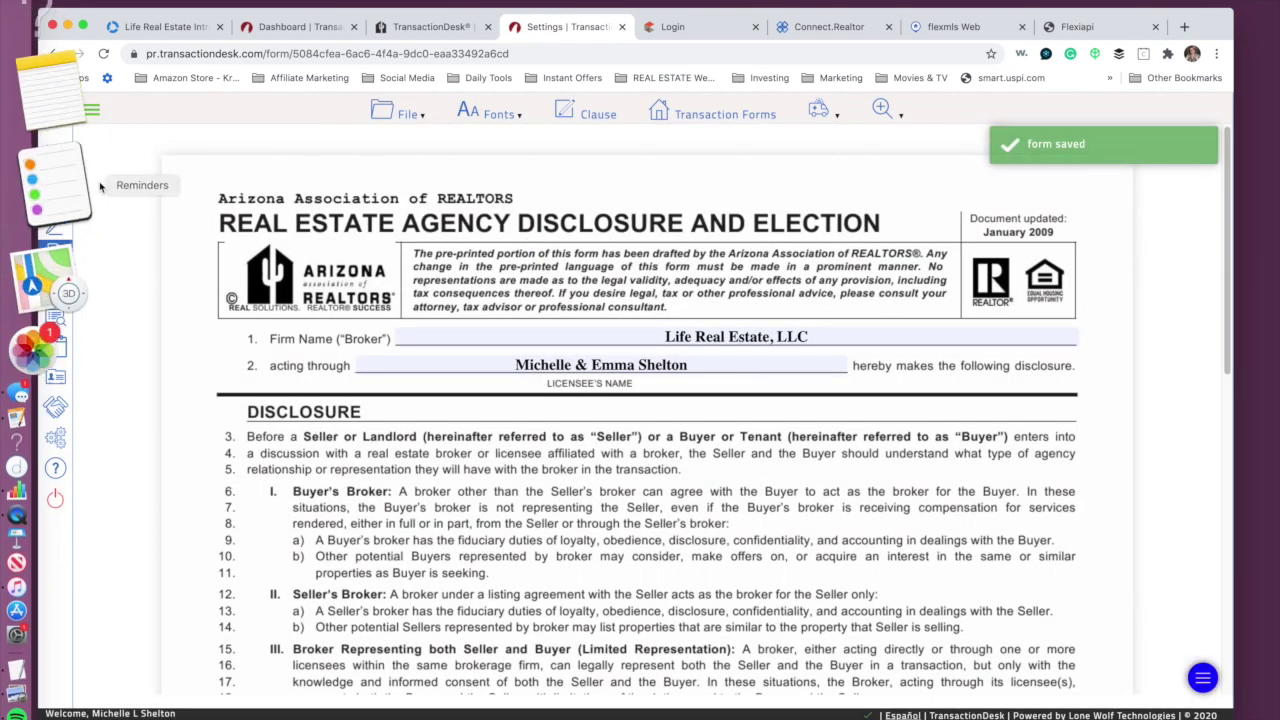
{"action": "left_click", "coordinate": [59, 166]}
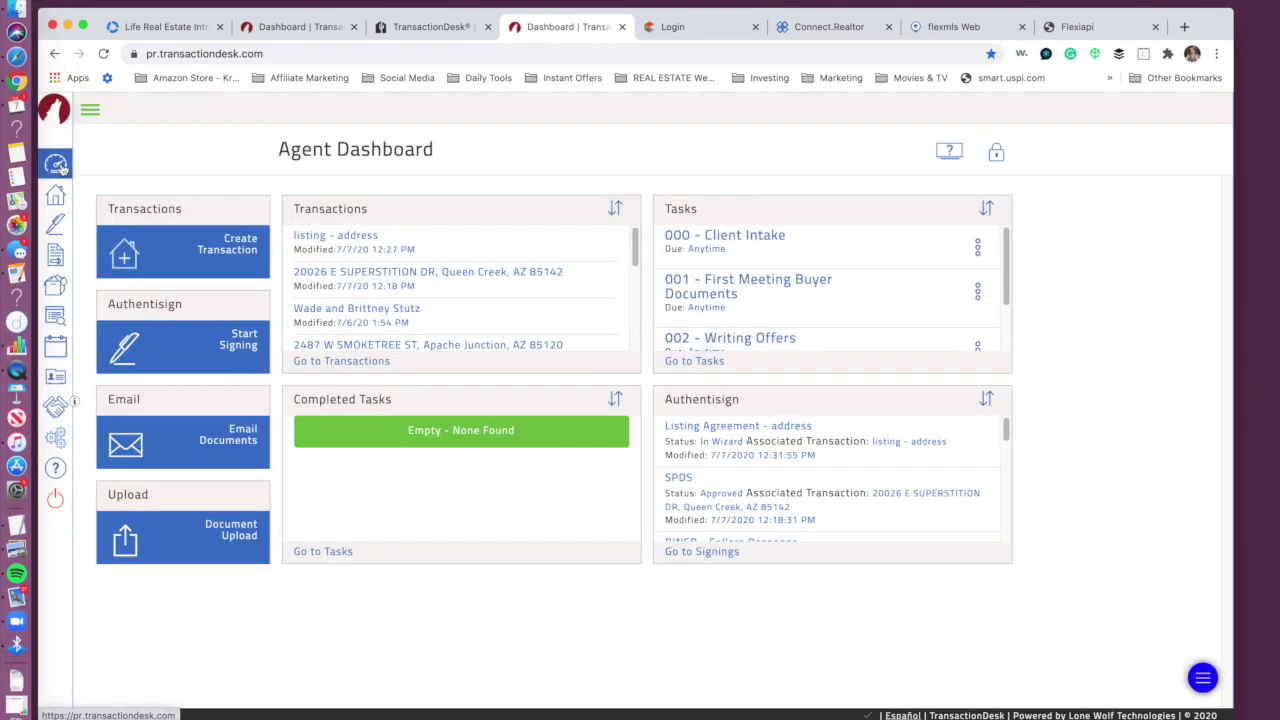
Step: Create a new transaction named 'test land' using the Land & Lots template
{"action": "left_click", "coordinate": [237, 251]}
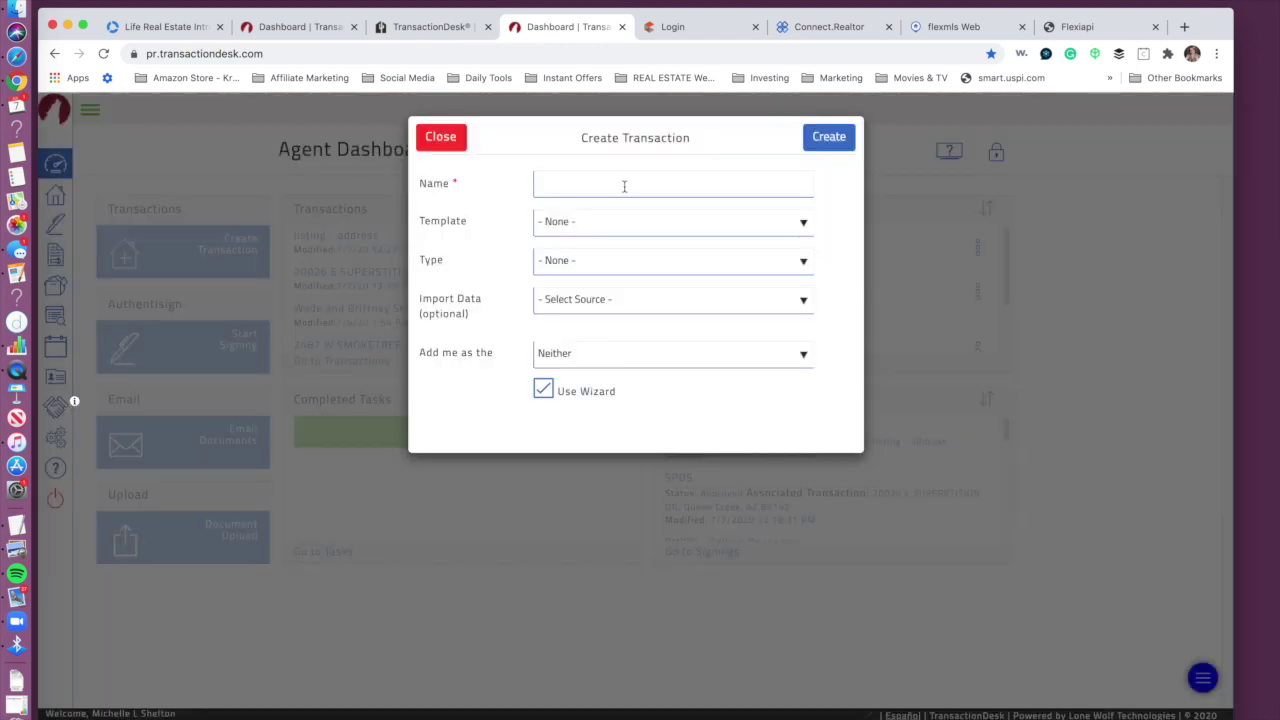
{"action": "left_click", "coordinate": [625, 189]}
{"action": "type", "text": "test land"}
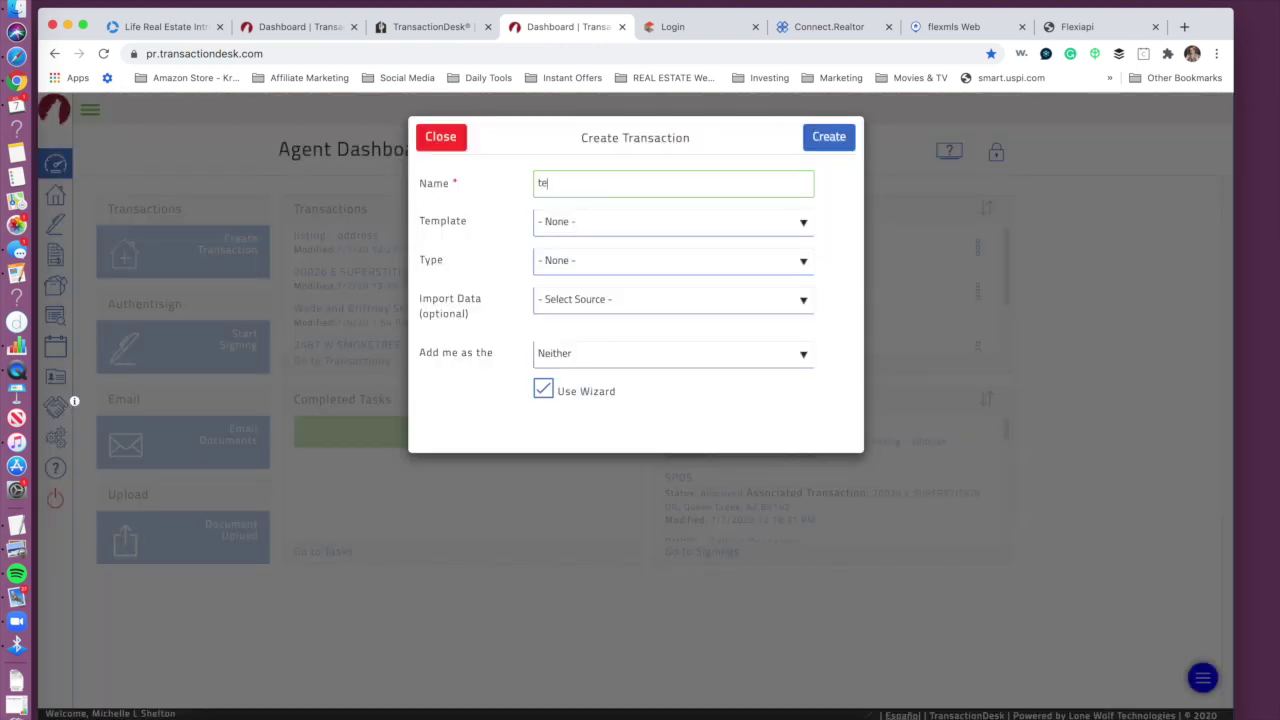
{"action": "left_click", "coordinate": [615, 221]}
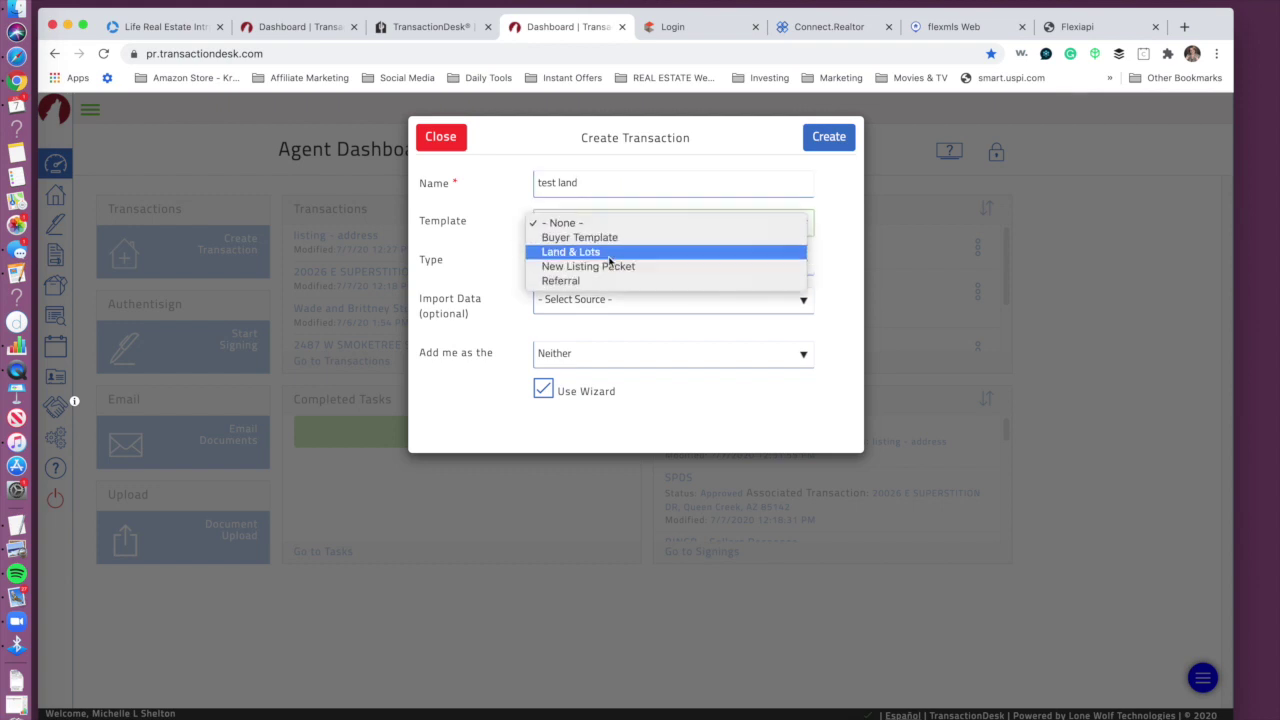
{"action": "left_click", "coordinate": [609, 254]}
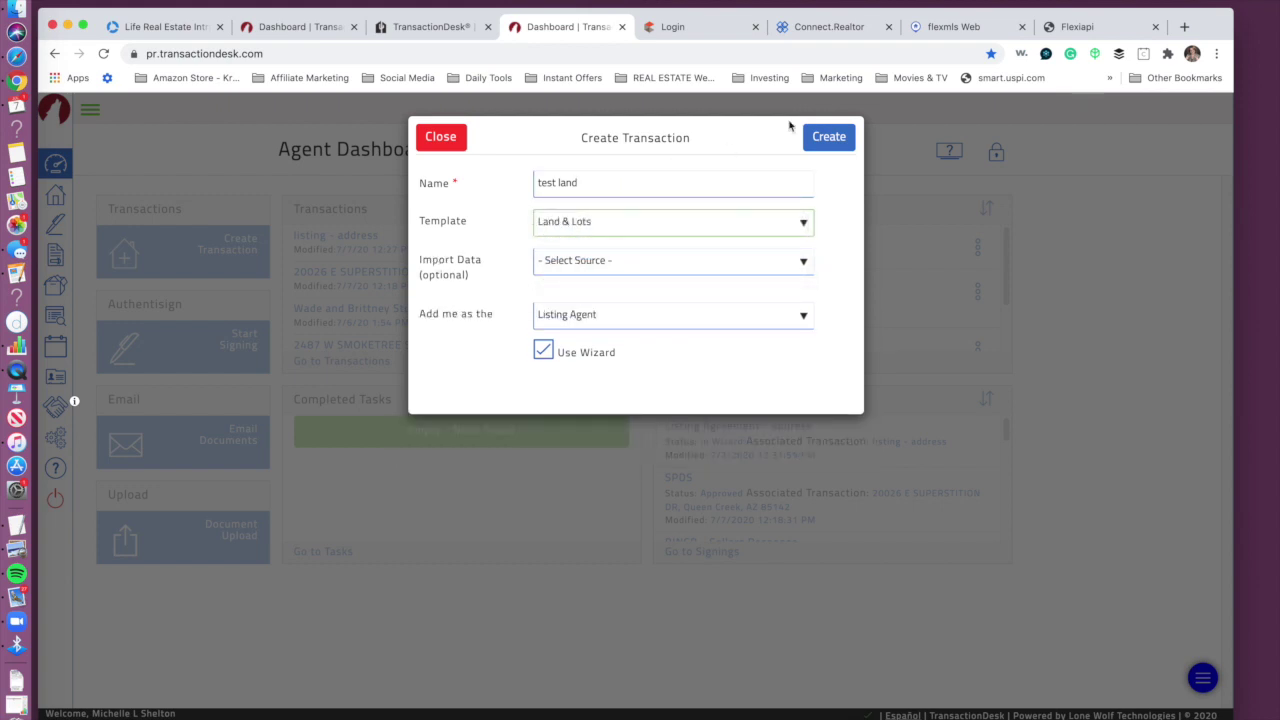
{"action": "left_click", "coordinate": [828, 142]}
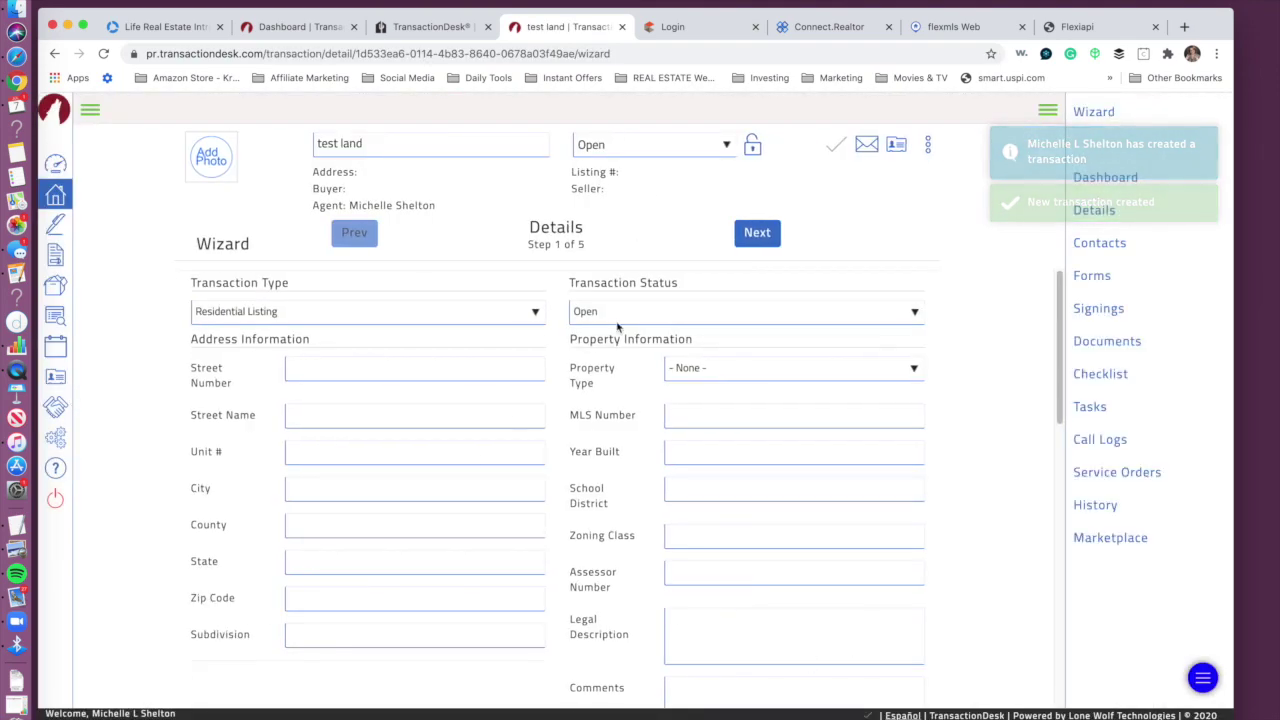
Step: Save the transaction without entering dates, then open its prefilled Agency Disclosure form
{"action": "left_click", "coordinate": [752, 234]}
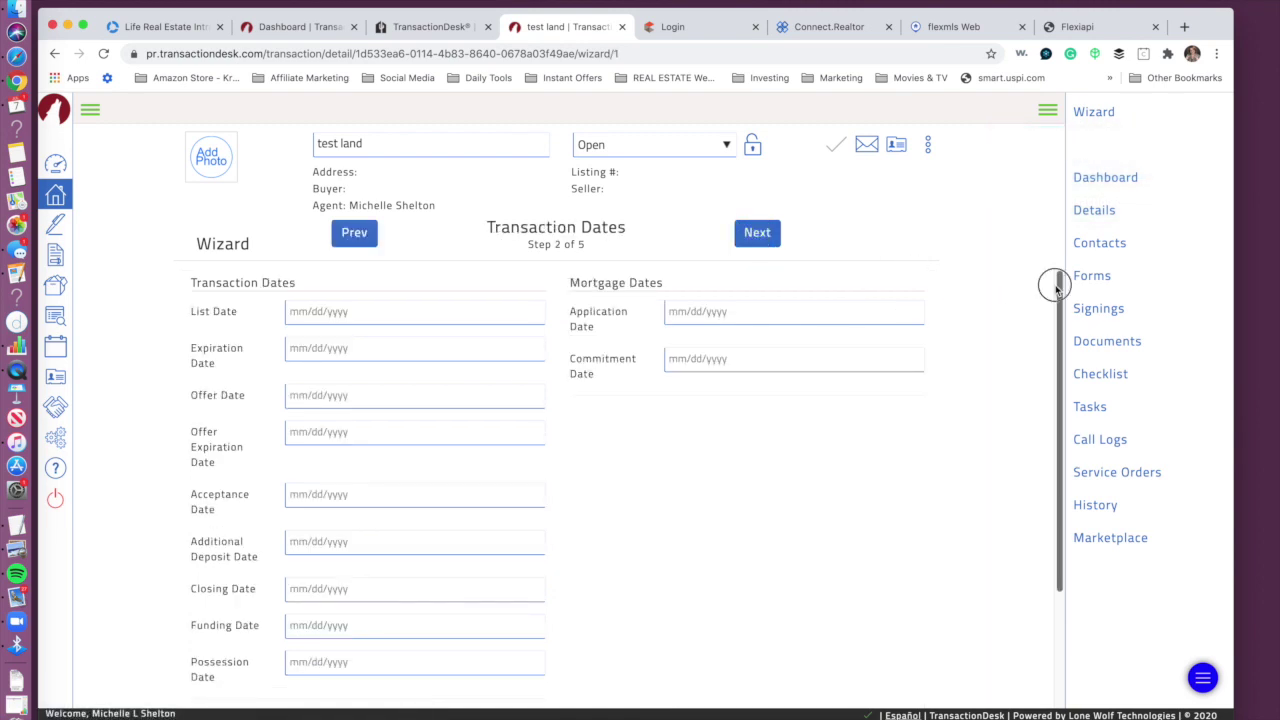
{"action": "scroll", "coordinate": [1046, 524], "scroll_direction": "down", "scroll_amount": 3}
{"action": "left_click", "coordinate": [553, 600]}
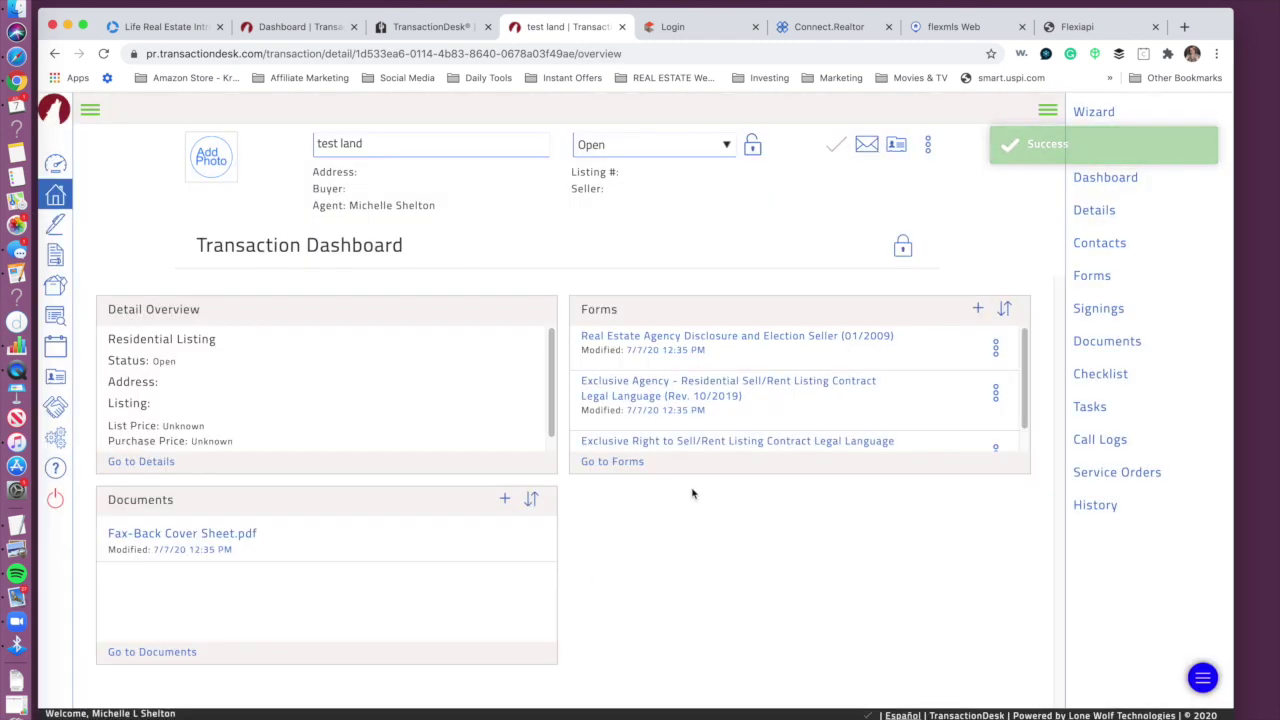
{"action": "mouse_move", "coordinate": [1023, 337]}
{"action": "left_mouse_down"}
{"action": "mouse_move", "coordinate": [1023, 437]}
{"action": "mouse_move", "coordinate": [1032, 332]}
{"action": "left_mouse_up"}
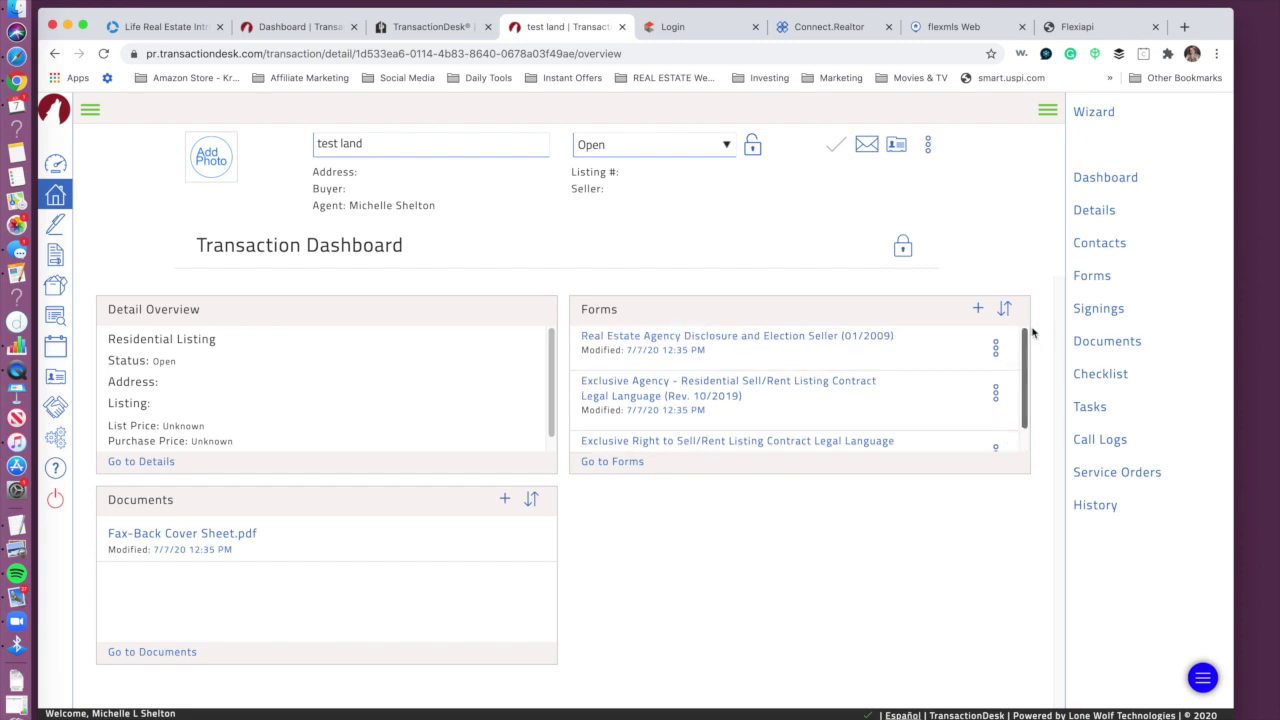
{"action": "left_click", "coordinate": [651, 337]}
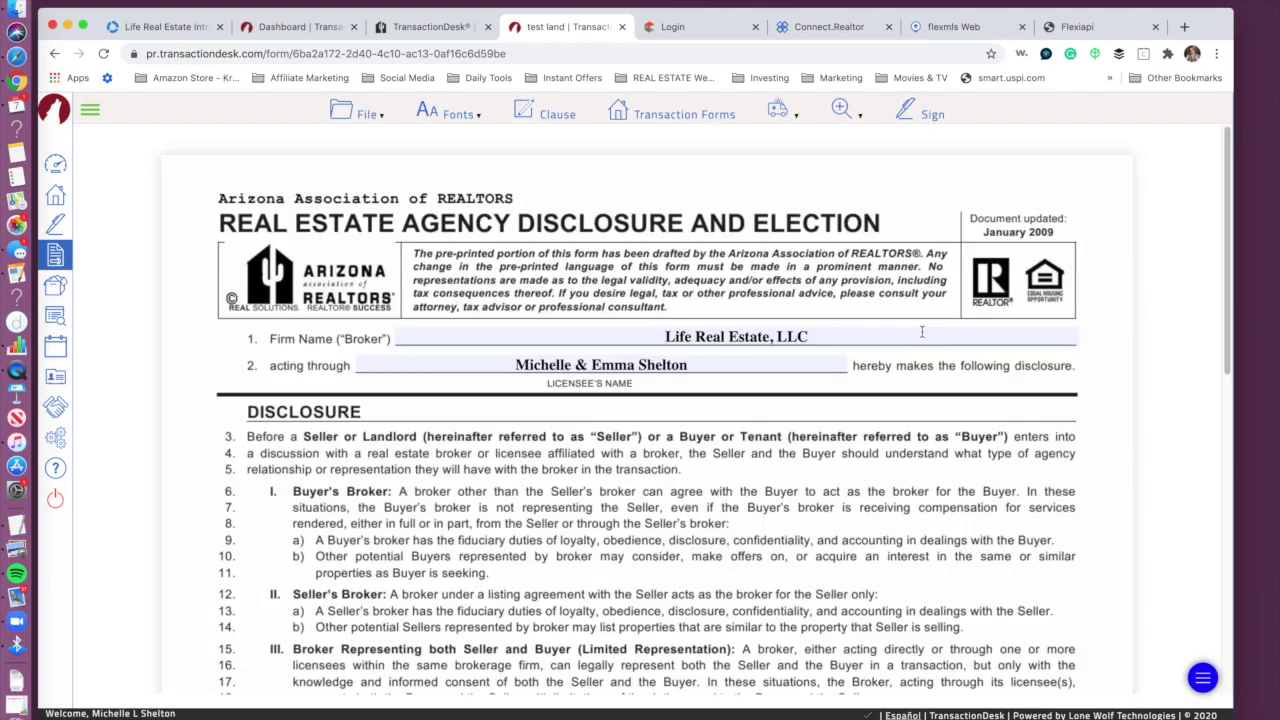
{"action": "mouse_move", "coordinate": [1228, 247]}
{"action": "left_mouse_down"}
{"action": "mouse_move", "coordinate": [1225, 524]}
{"action": "mouse_move", "coordinate": [1228, 247]}
{"action": "left_mouse_up"}
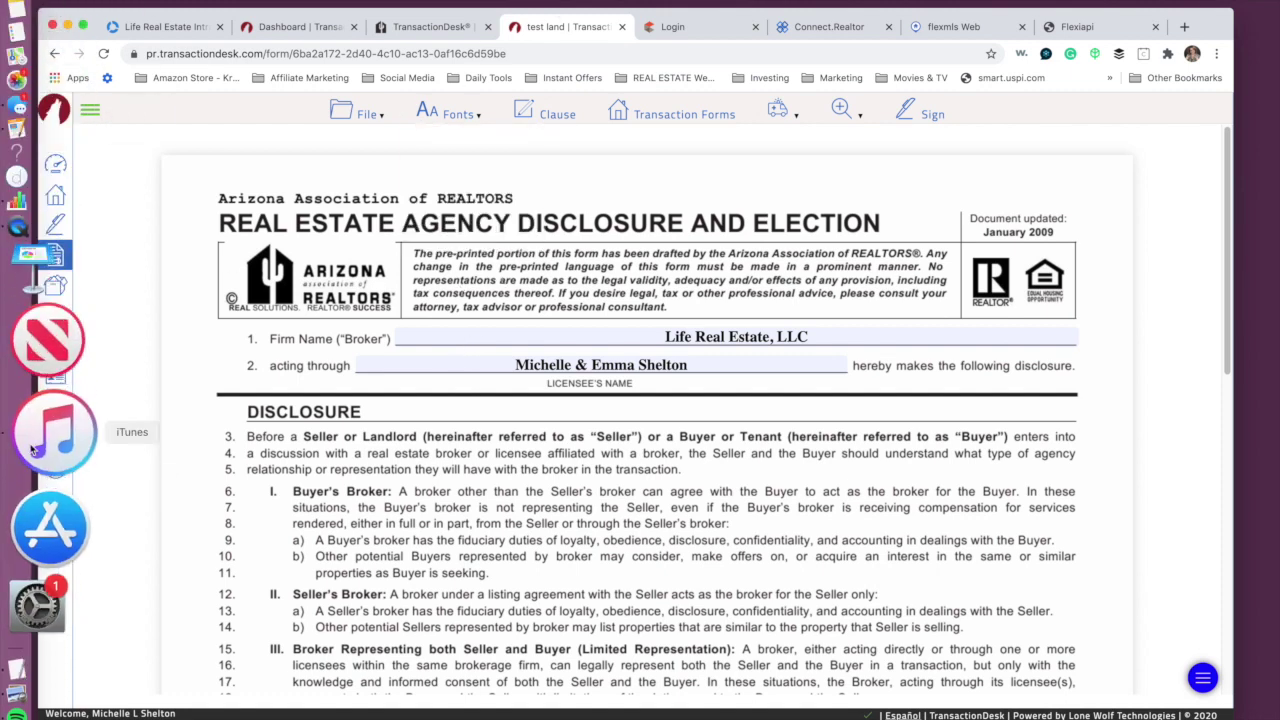
{"action": "left_click", "coordinate": [46, 376]}
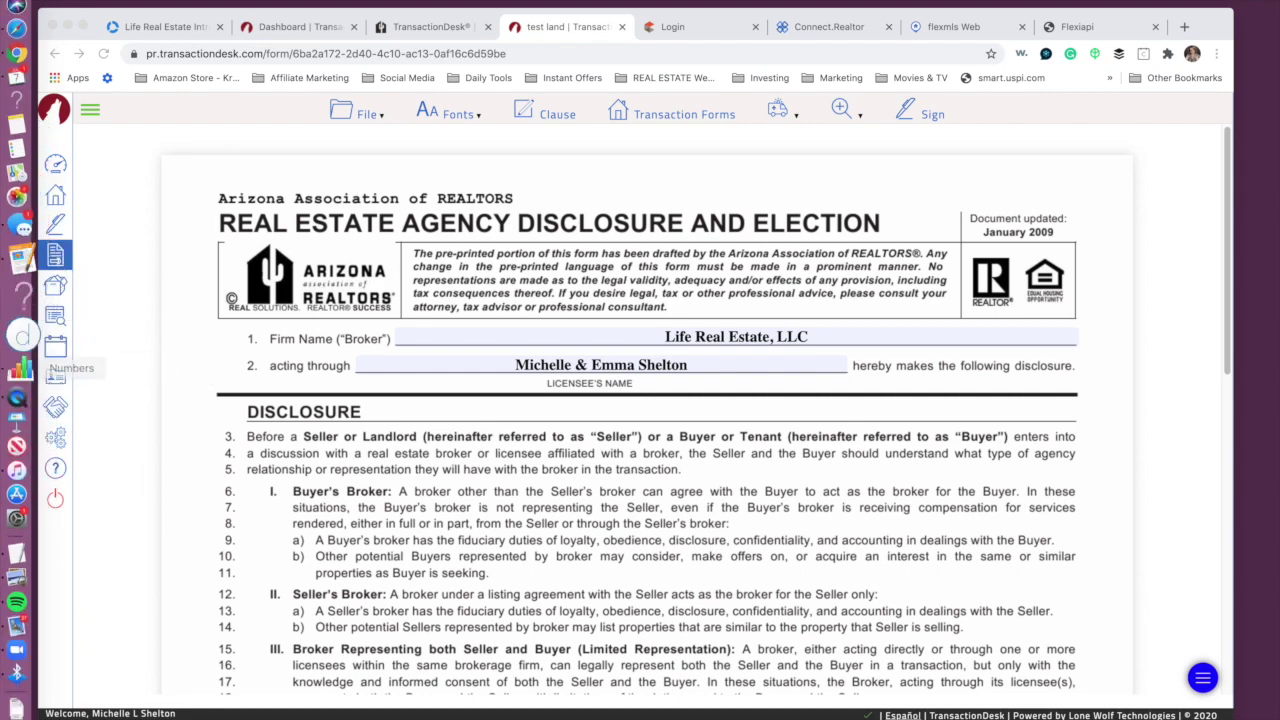
{"action": "left_click", "coordinate": [60, 1]}
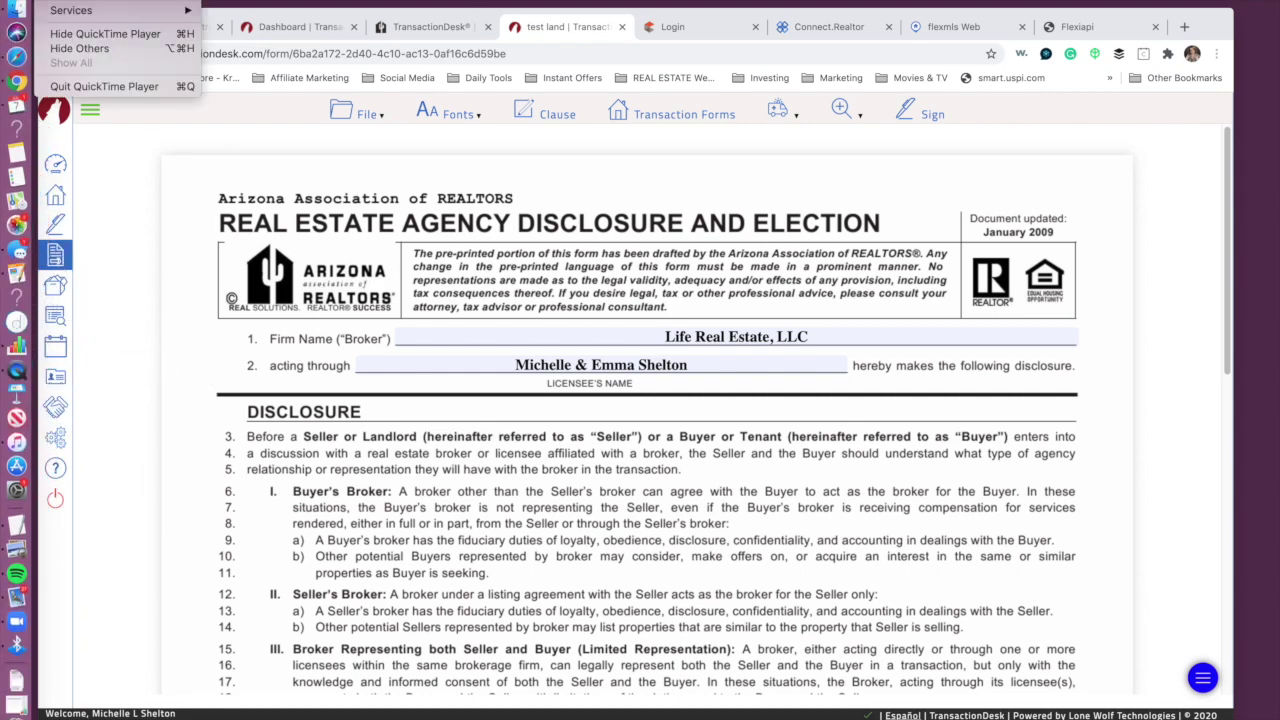